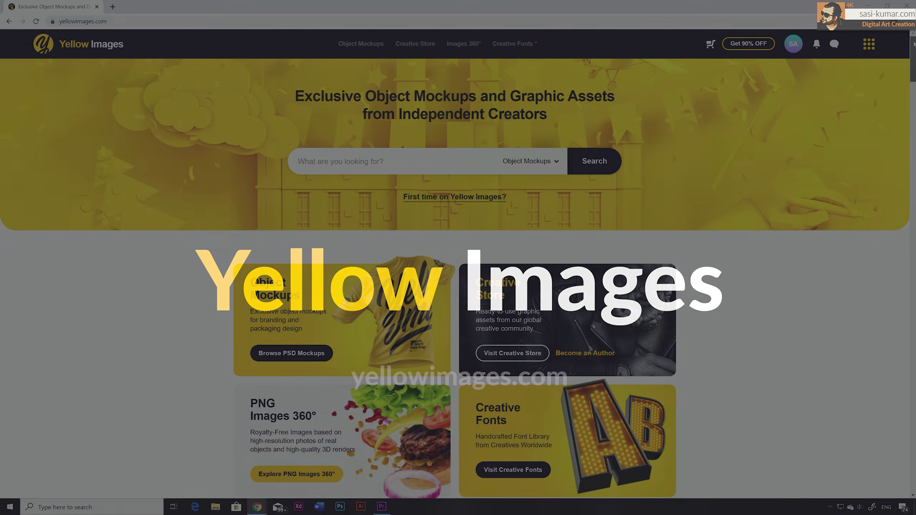
# Step: Browse the Yellow Images home page, PNG Images 360° section, and the football kit, tote bag and van mockup pages
pyautogui.scroll(-3, 914, 52)
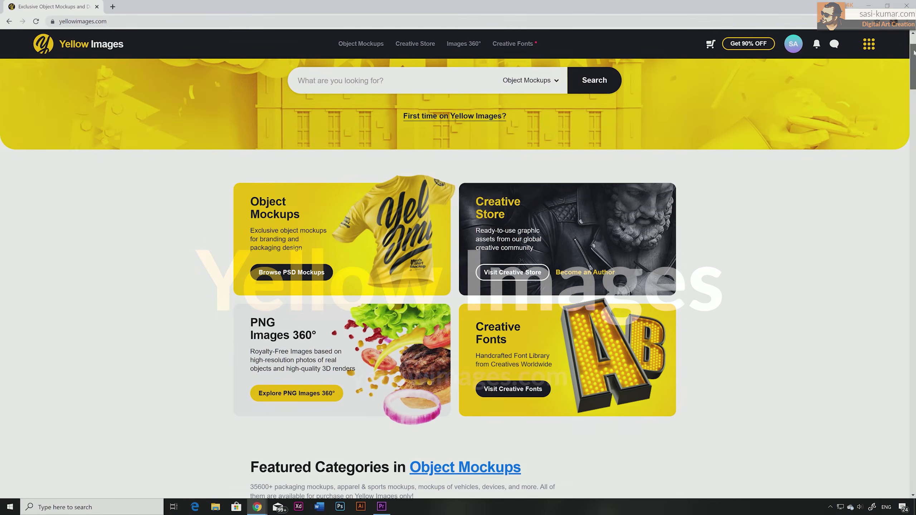
pyautogui.moveTo(915, 52); pyautogui.dragTo(913, 80)
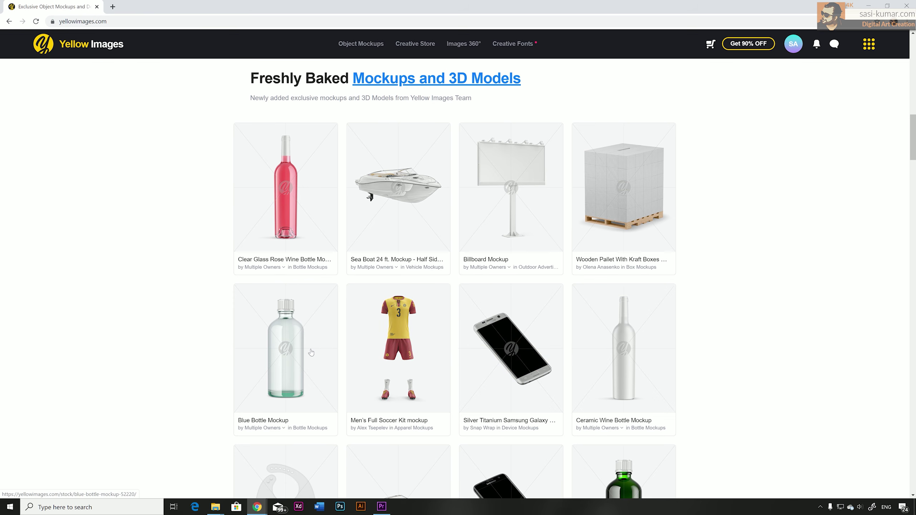
pyautogui.scroll(-3, 295, 356)
pyautogui.moveTo(910, 125); pyautogui.dragTo(911, 169)
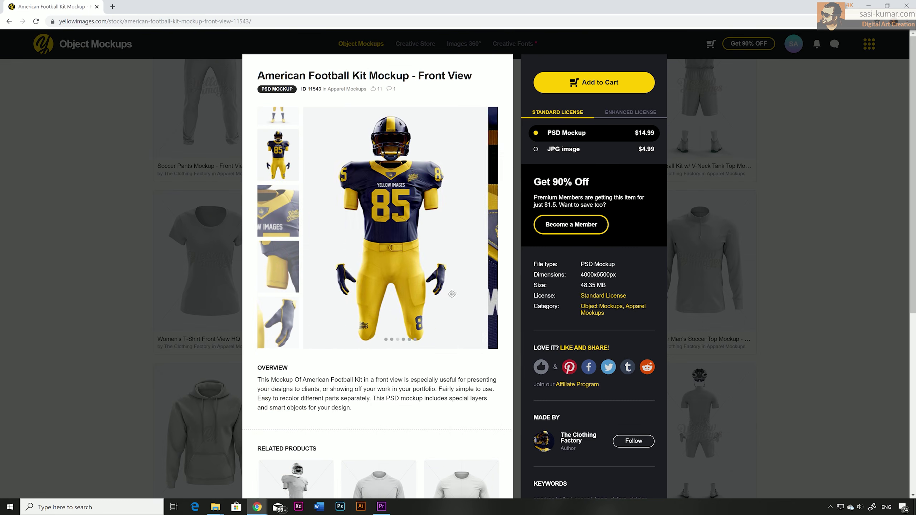
pyautogui.click(403, 340)
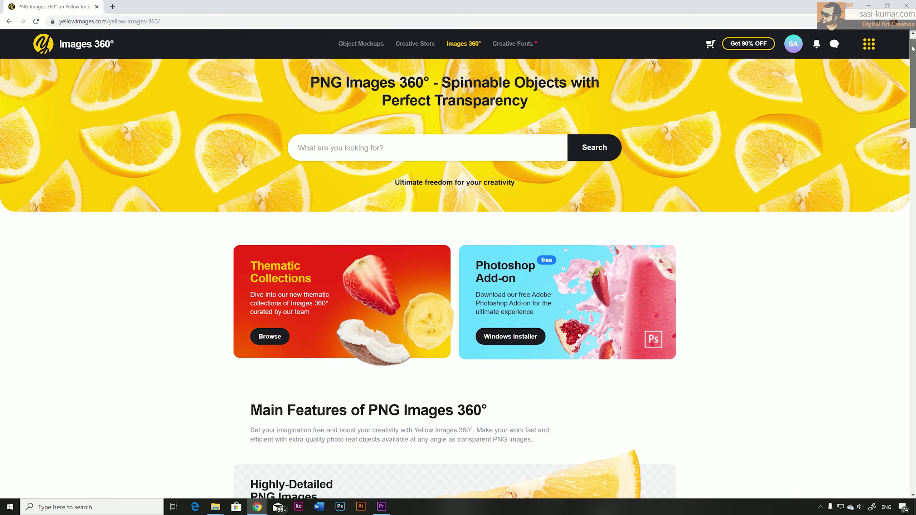
pyautogui.scroll(-3, 912, 64)
pyautogui.moveTo(912, 64); pyautogui.dragTo(913, 174)
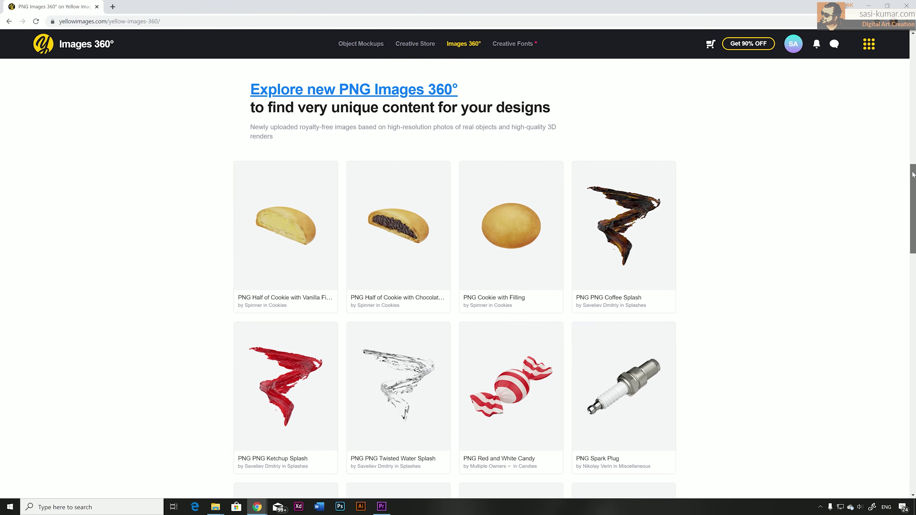
pyautogui.moveTo(912, 142); pyautogui.dragTo(914, 298)
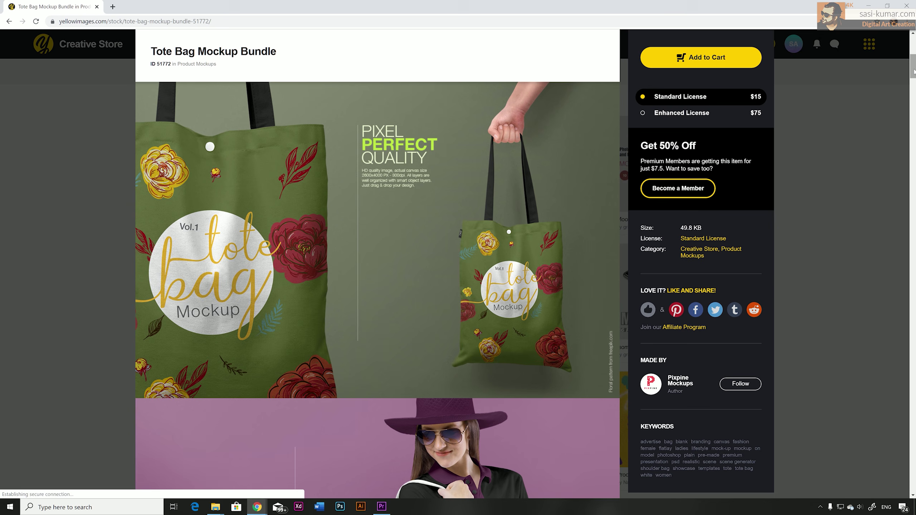
pyautogui.moveTo(914, 72); pyautogui.dragTo(914, 144)
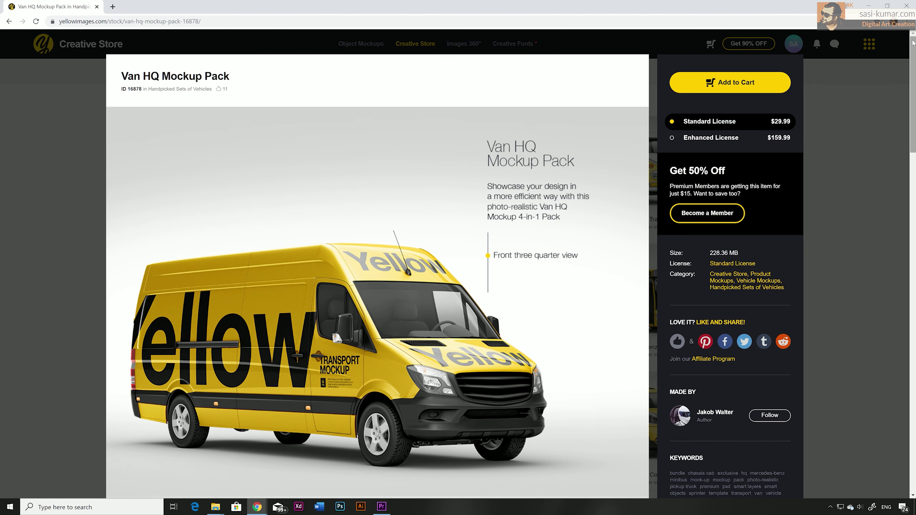
pyautogui.moveTo(914, 43); pyautogui.dragTo(908, 382)
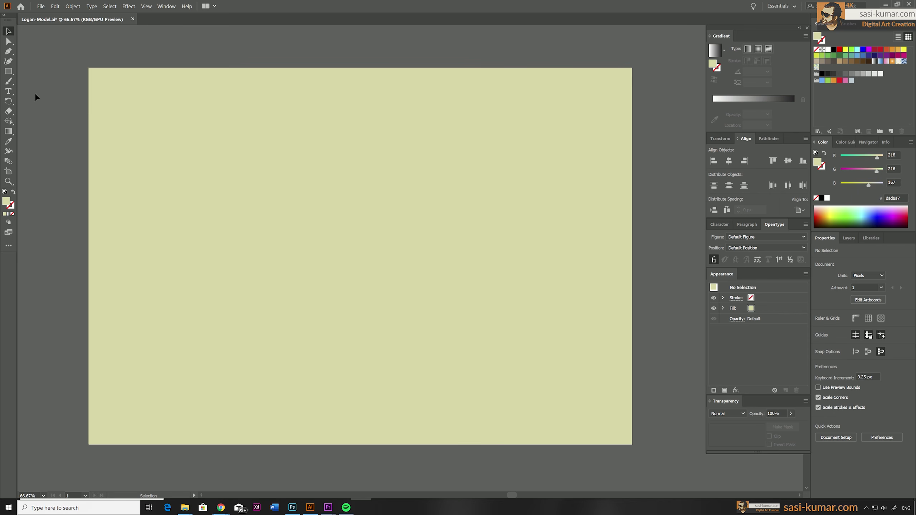
# Step: In Adobe Illustrator, draw a square of about 208 px near the artboard's centre and fill it with dark brown 2b1104
pyautogui.click(9, 71)
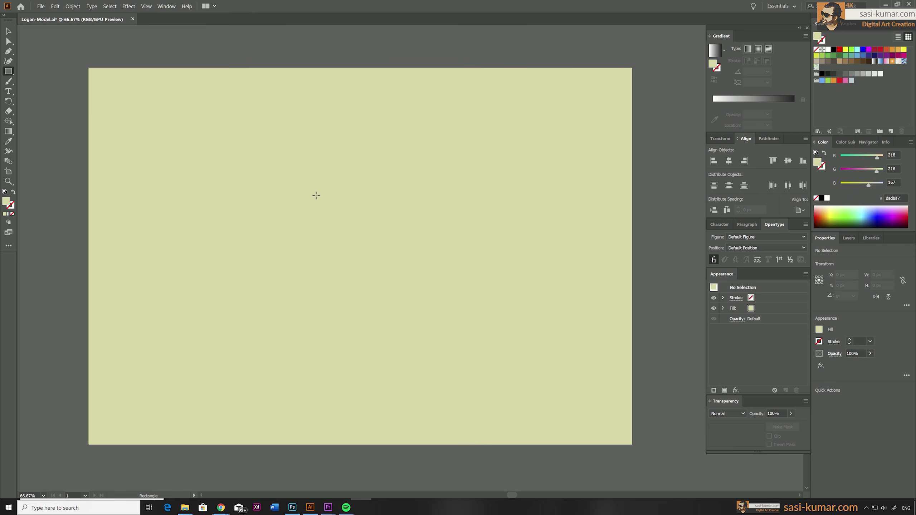
pyautogui.moveTo(316, 194); pyautogui.dragTo(388, 267)
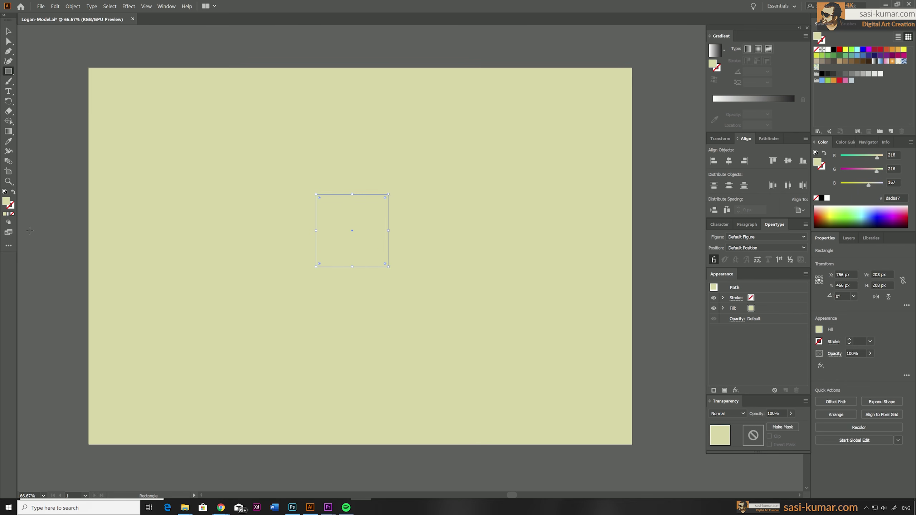
pyautogui.doubleClick(8, 202)
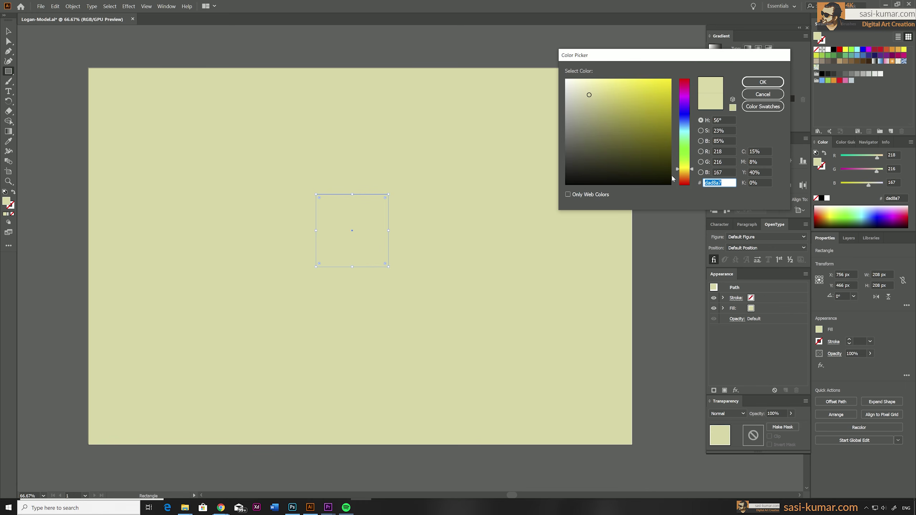
pyautogui.write('d8b7a7')
pyautogui.click(662, 167)
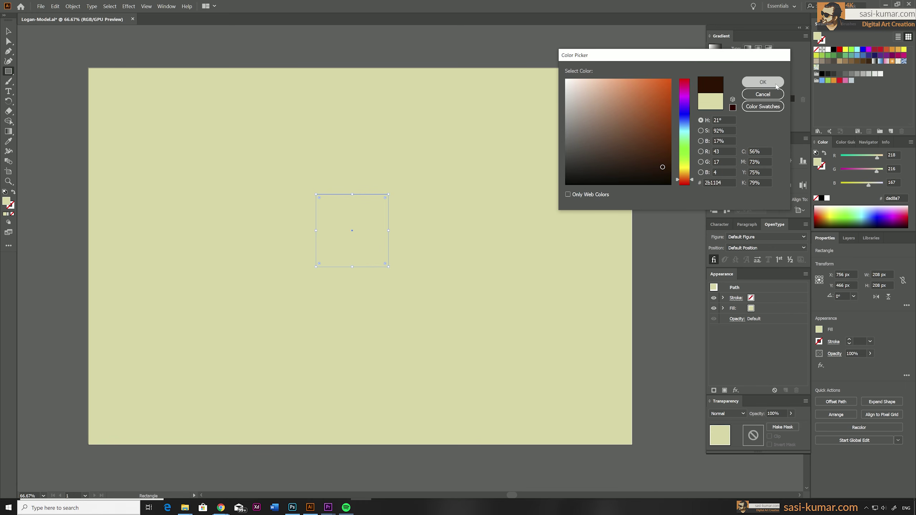
pyautogui.click(763, 82)
pyautogui.click(8, 32)
pyautogui.click(420, 259)
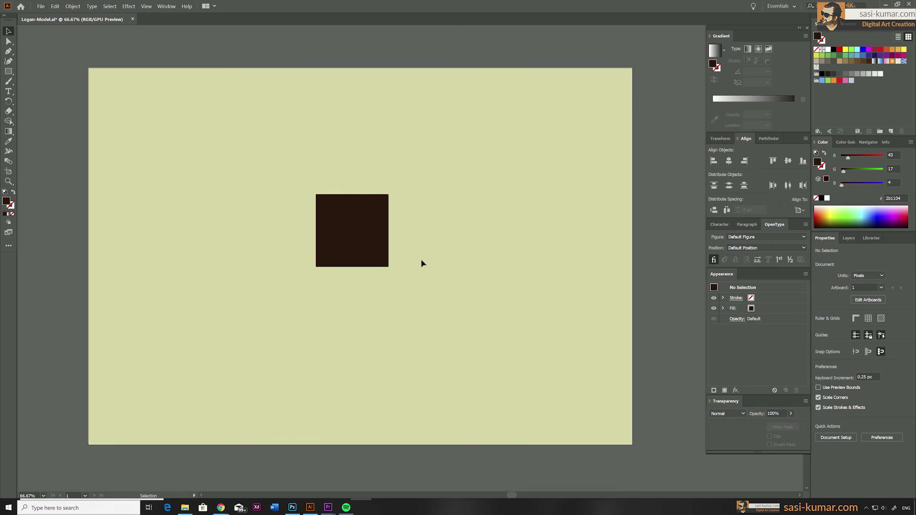
# Step: Try rounding all four corners of the dark square, and just its two upper corners, undoing each attempt
pyautogui.click(350, 233)
pyautogui.click(9, 41)
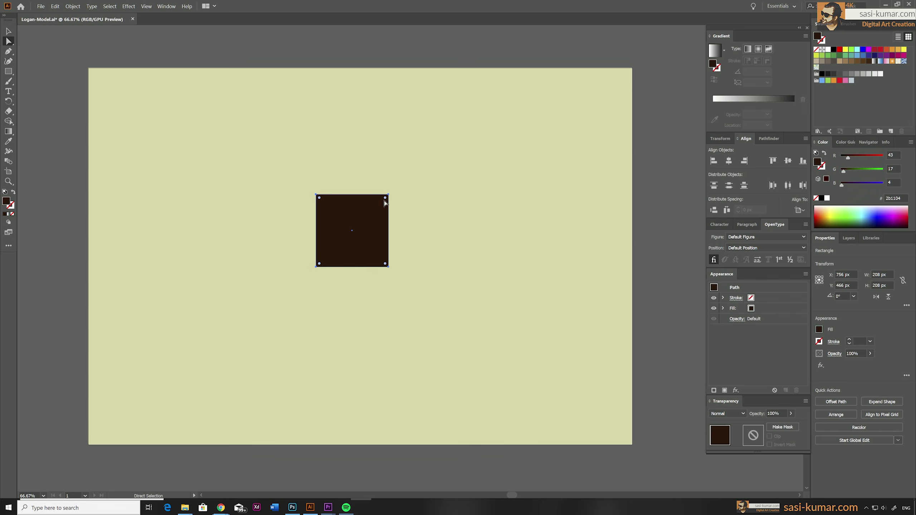
pyautogui.moveTo(385, 197); pyautogui.dragTo(376, 206)
pyautogui.hotkey('ctrl', 'z')
pyautogui.click(317, 197)
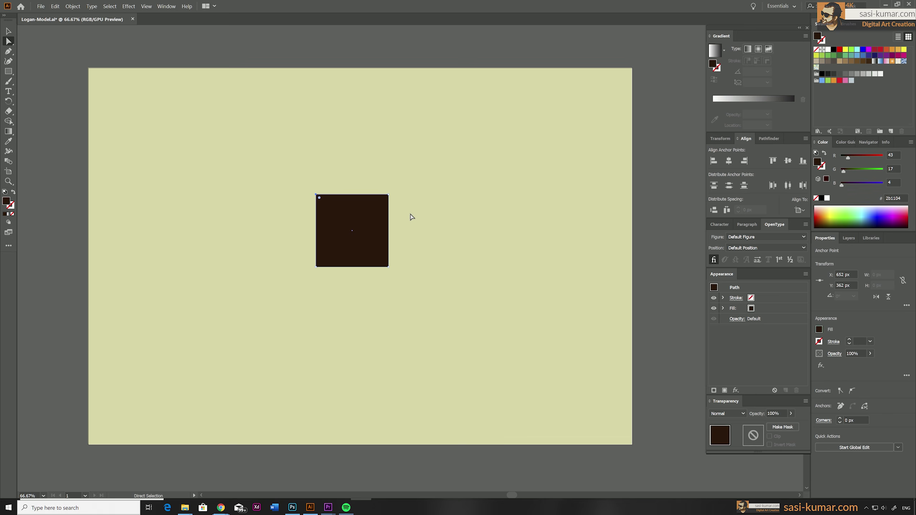
pyautogui.keyDown('shift'); pyautogui.click(386, 197); pyautogui.keyUp('shift')
pyautogui.moveTo(385, 200); pyautogui.dragTo(381, 207)
pyautogui.hotkey('ctrl', 'z')
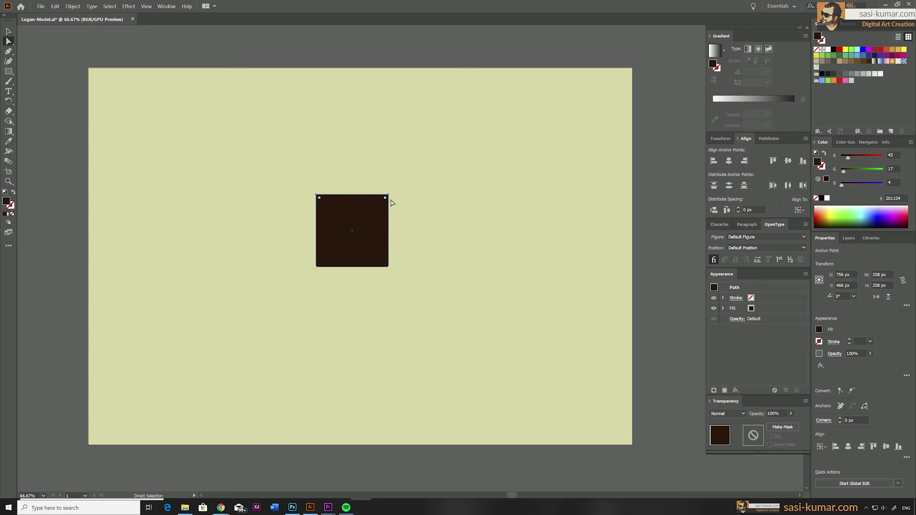
# Step: Round only the upper-right corner of the dark square into a large curve
pyautogui.click(388, 196)
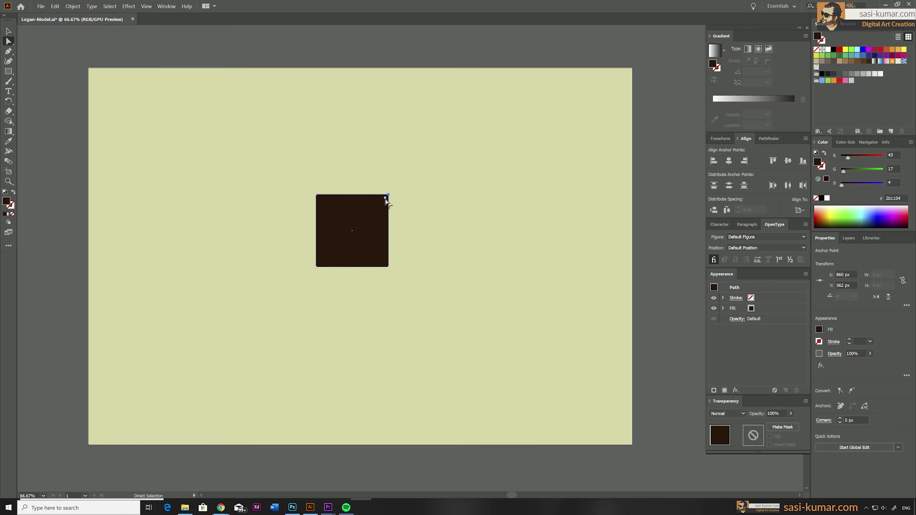
pyautogui.moveTo(384, 201); pyautogui.dragTo(343, 239)
pyautogui.click(406, 51)
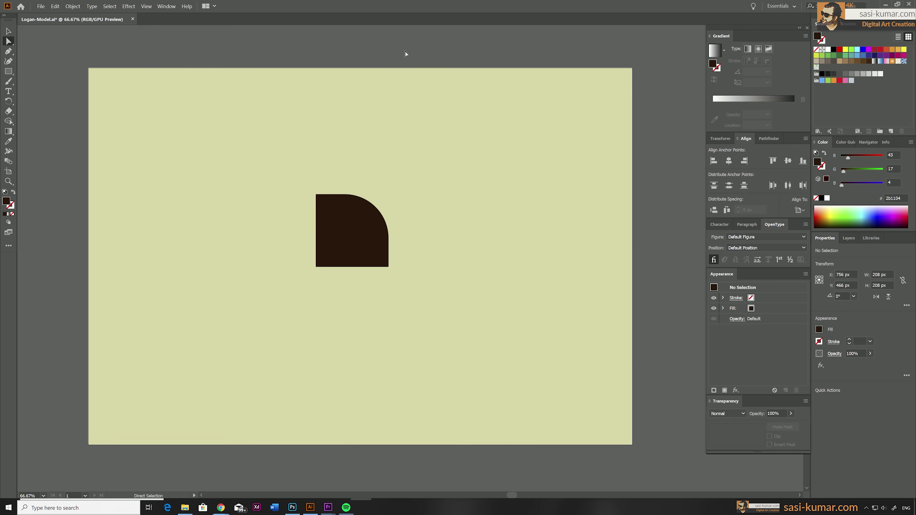
# Step: Delete the dark square with the rounded corner
pyautogui.click(7, 31)
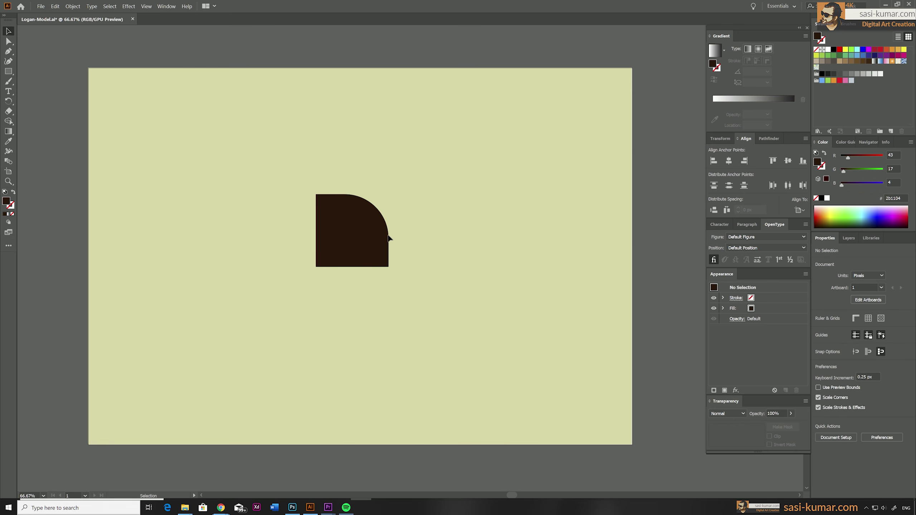
pyautogui.click(383, 225)
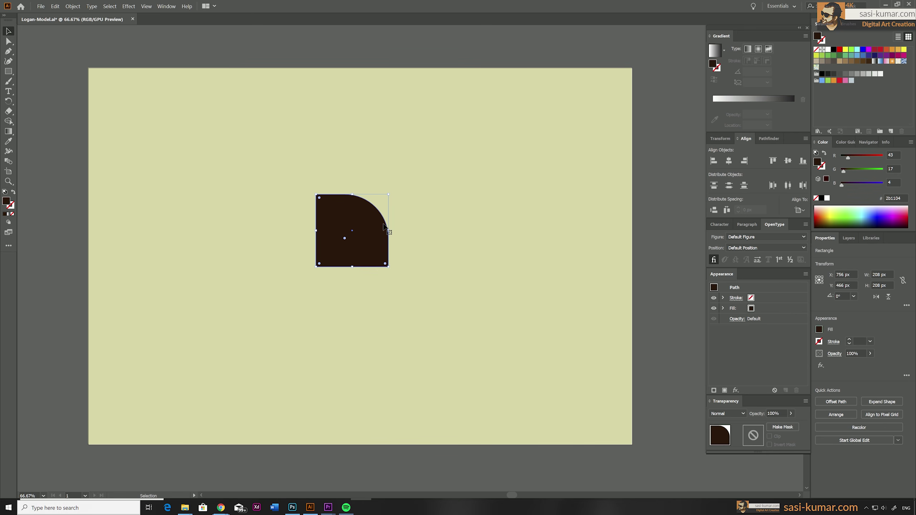
pyautogui.press('Delete')
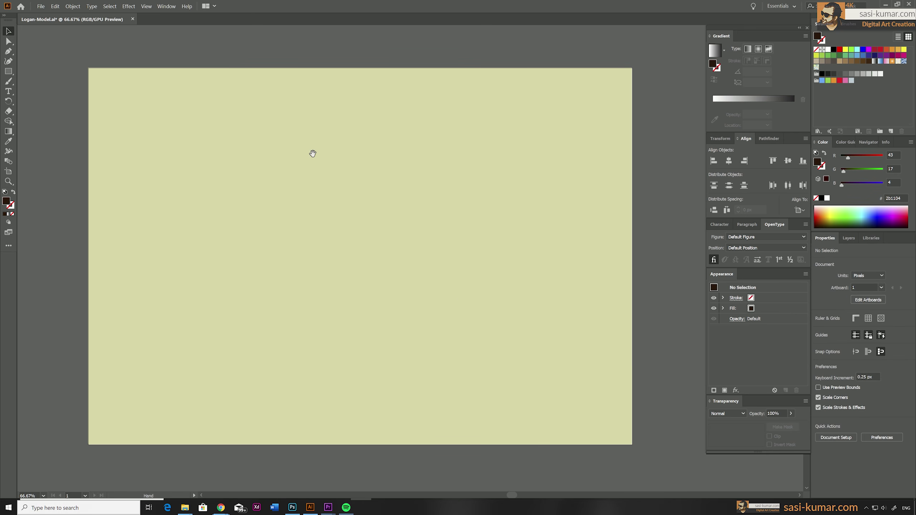
# Step: Draw a swatch square of about 82 px near the artboard's upper-left corner and fill it with brown 774d3a
pyautogui.scroll(1, 283, 189)
pyautogui.click(8, 71)
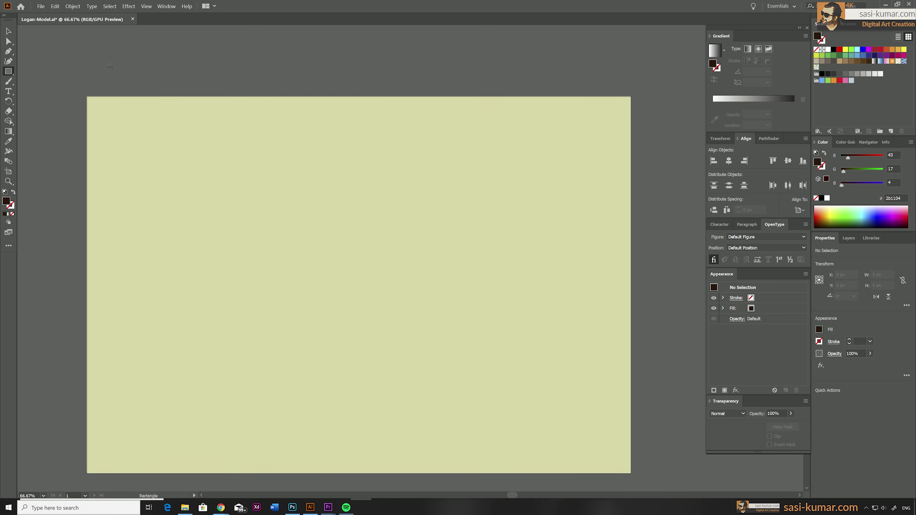
pyautogui.moveTo(112, 63)
pyautogui.mouseDown()
pyautogui.moveTo(139, 82)
pyautogui.moveTo(141, 92)
pyautogui.moveTo(123, 106)
pyautogui.moveTo(136, 125)
pyautogui.mouseUp()
pyautogui.click(8, 31)
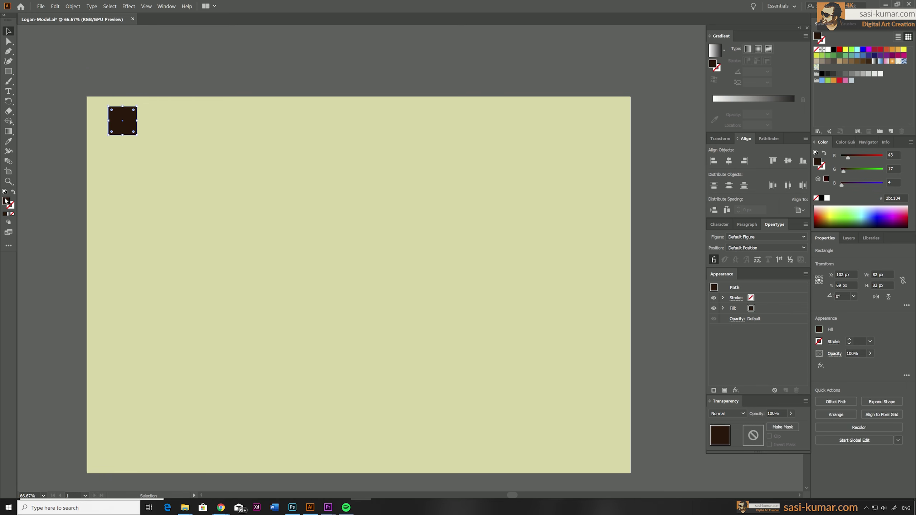
pyautogui.doubleClick(6, 202)
pyautogui.moveTo(636, 62); pyautogui.dragTo(331, 130)
pyautogui.moveTo(313, 160); pyautogui.dragTo(314, 204)
pyautogui.click(458, 150)
# Step: Duplicate the brown square beside it and fill the copy with a light skin tone, RGB 229, 179, 154
pyautogui.moveTo(122, 120); pyautogui.dragTo(157, 120)
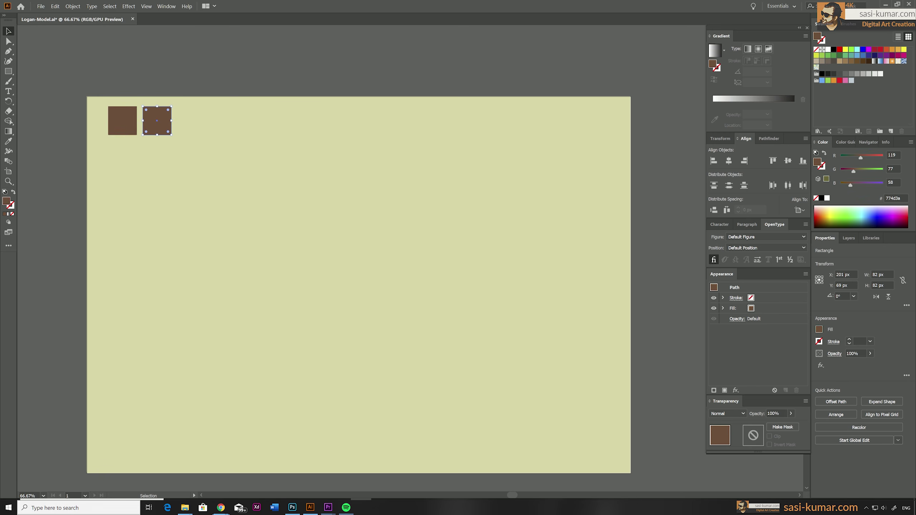
pyautogui.doubleClick(6, 201)
pyautogui.click(291, 162)
pyautogui.moveTo(290, 162); pyautogui.dragTo(296, 158)
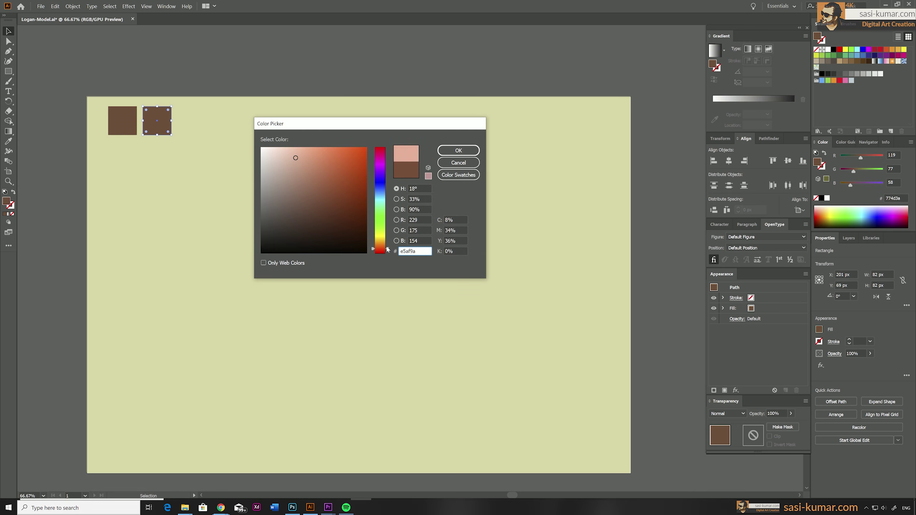
pyautogui.press('Return')
# Step: Add a third swatch square filled with the darker skin tone c9947d and duplicate it beside itself as a fourth
pyautogui.moveTo(164, 118); pyautogui.dragTo(237, 123)
pyautogui.doubleClick(7, 201)
pyautogui.click(329, 137)
pyautogui.press('Return')
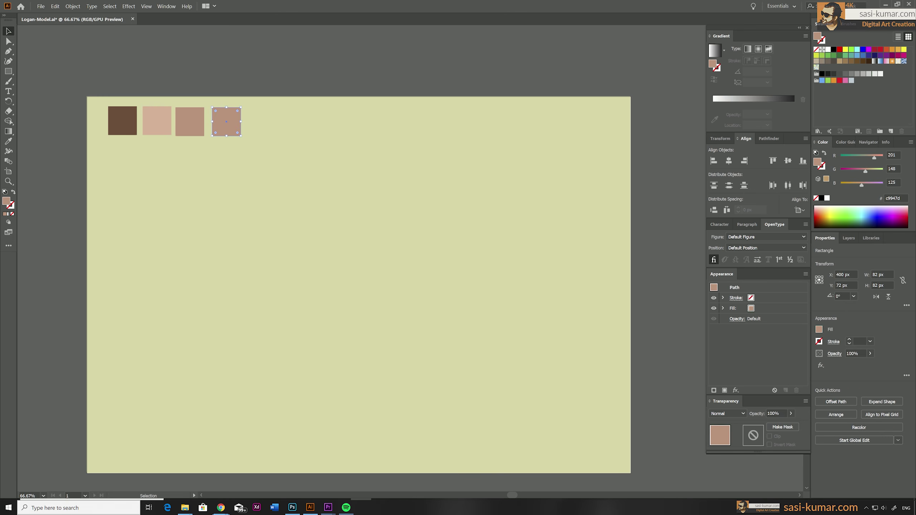
# Step: Fill the fourth swatch square with light grey, RGB 204, 204, 204
pyautogui.doubleClick(6, 202)
pyautogui.click(379, 201)
pyautogui.click(266, 173)
pyautogui.moveTo(265, 172); pyautogui.dragTo(261, 168)
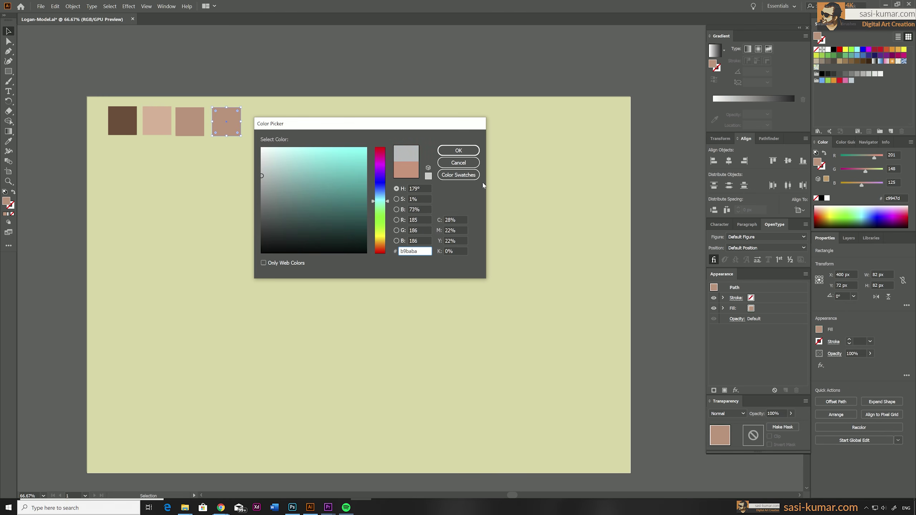
pyautogui.press('Return')
# Step: Duplicate the light grey square beside it and fill the copy with dark grey 444444
pyautogui.moveTo(228, 116); pyautogui.dragTo(263, 117)
pyautogui.doubleClick(6, 201)
pyautogui.write('444444')
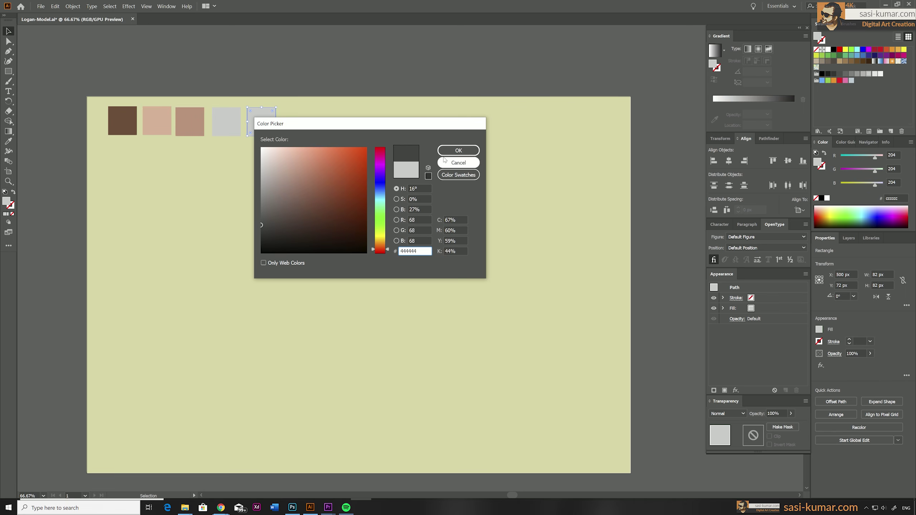
pyautogui.press('Return')
pyautogui.click(157, 181)
# Step: Align the five swatch squares in an evenly spaced row and place the row just above the artboard's upper-left corner
pyautogui.click(126, 132)
pyautogui.keyDown('shift'); pyautogui.click(157, 125); pyautogui.keyUp('shift')
pyautogui.keyDown('shift'); pyautogui.click(186, 127); pyautogui.keyUp('shift')
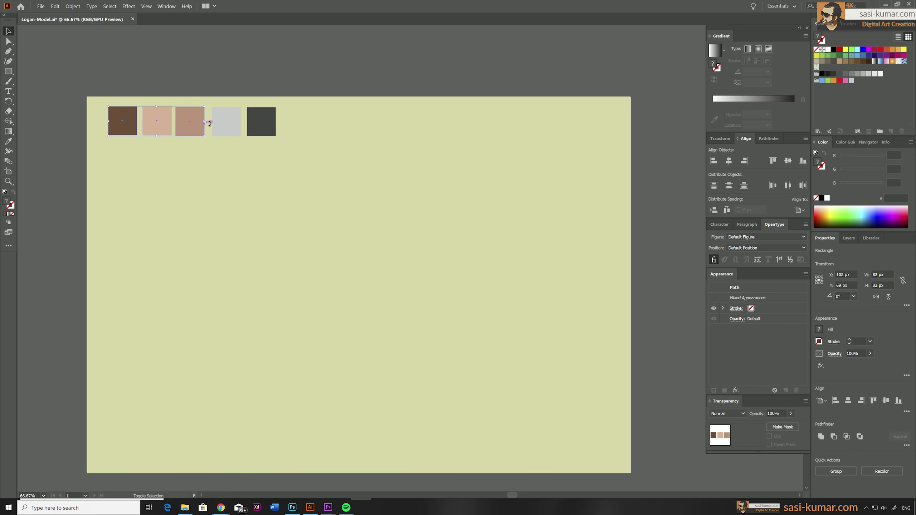
pyautogui.keyDown('shift'); pyautogui.click(226, 125); pyautogui.keyUp('shift')
pyautogui.keyDown('shift'); pyautogui.click(253, 125); pyautogui.keyUp('shift')
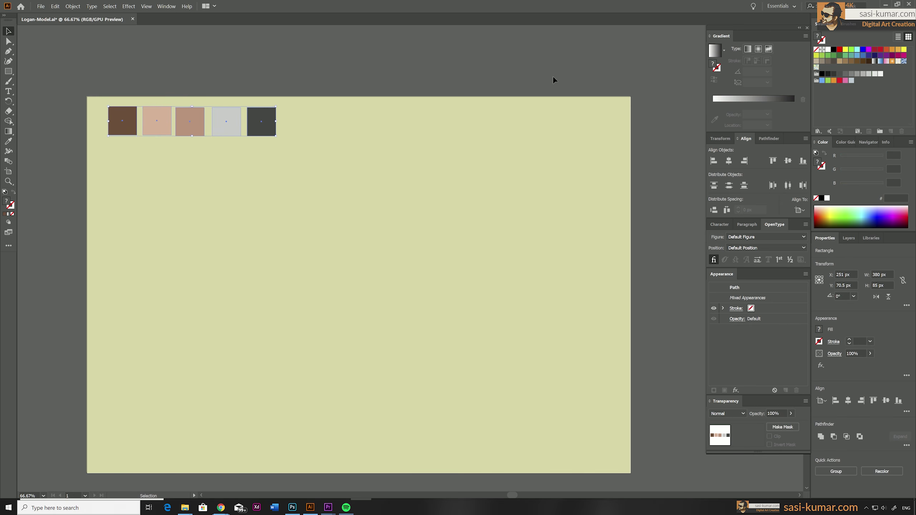
pyautogui.click(788, 161)
pyautogui.click(788, 185)
pyautogui.moveTo(216, 135); pyautogui.dragTo(205, 84)
pyautogui.click(312, 77)
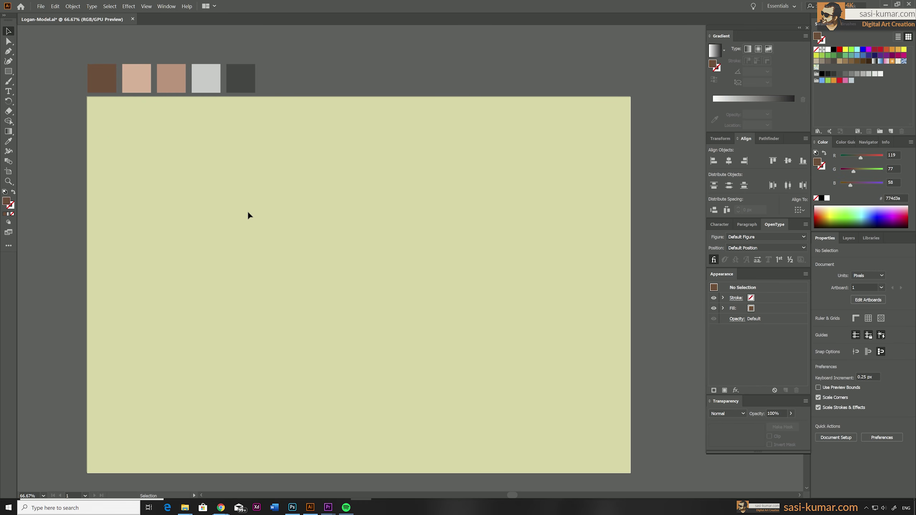
# Step: Draw a rectangle of about 236 by 216 px near the artboard's centre and fill it with the light skin tone sampled from the second swatch
pyautogui.click(8, 71)
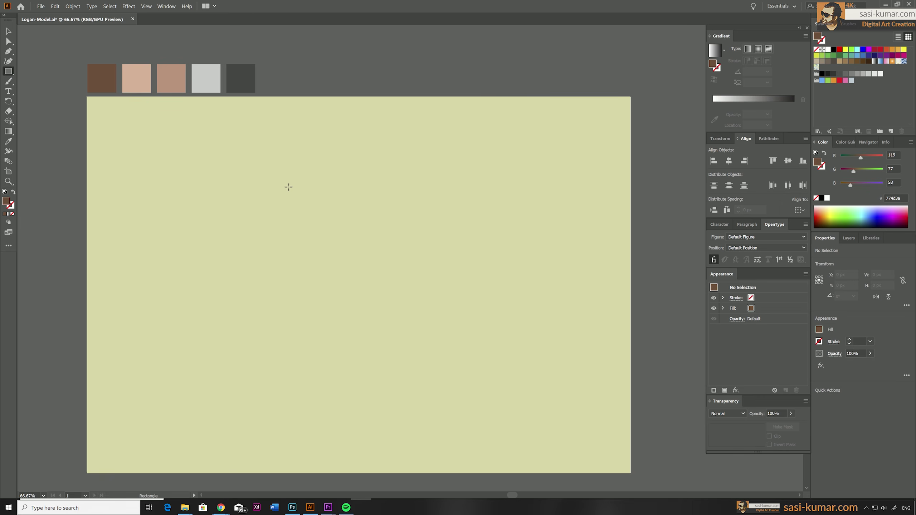
pyautogui.moveTo(289, 187); pyautogui.dragTo(371, 261)
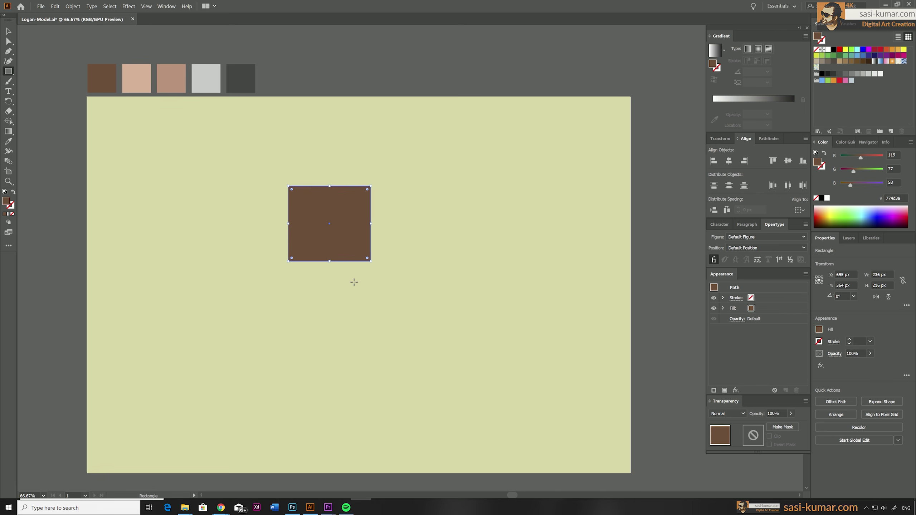
pyautogui.press('i')
pyautogui.click(132, 74)
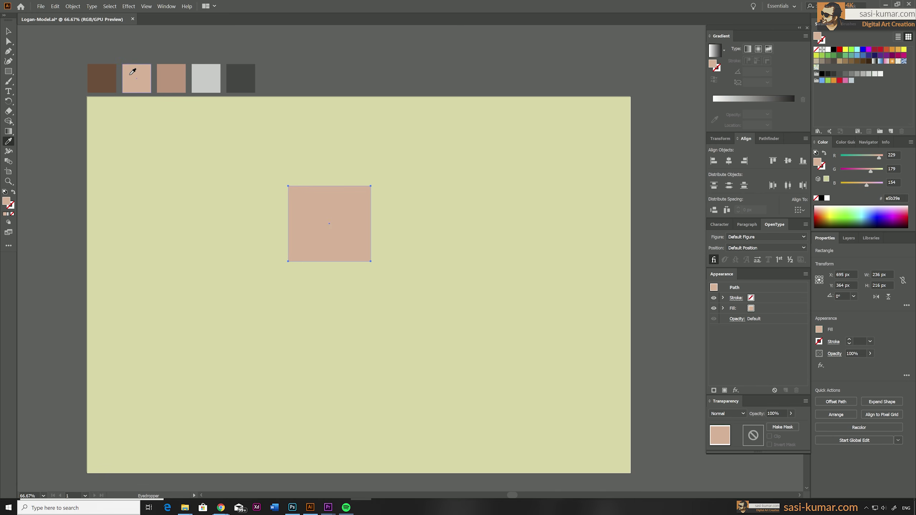
pyautogui.click(8, 31)
pyautogui.click(479, 149)
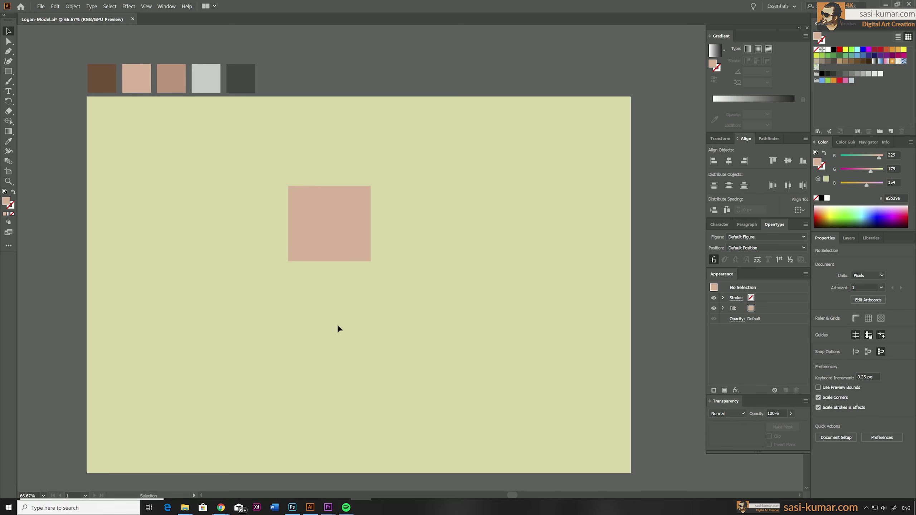
# Step: Round the two lower corners of the skin-toned face rectangle equally, leaving its upper corners square
pyautogui.click(327, 231)
pyautogui.click(8, 41)
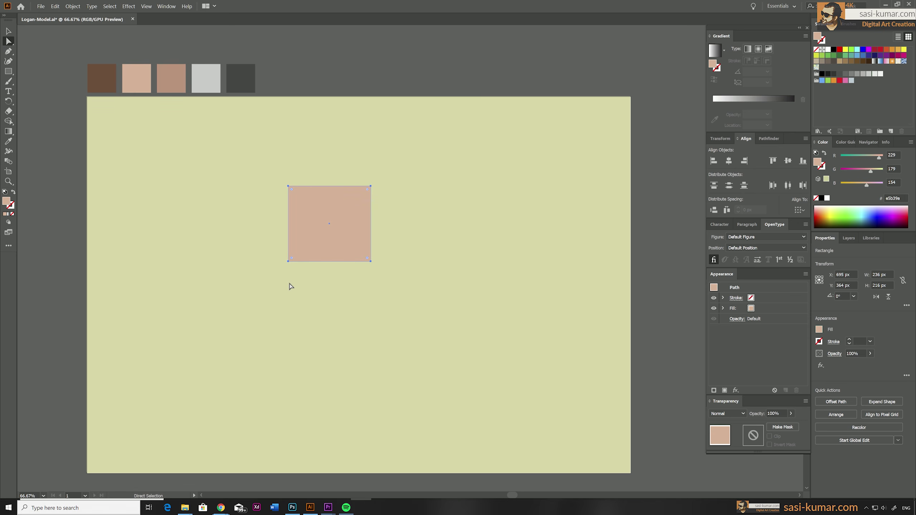
pyautogui.click(288, 262)
pyautogui.keyDown('shift'); pyautogui.click(371, 261); pyautogui.keyUp('shift')
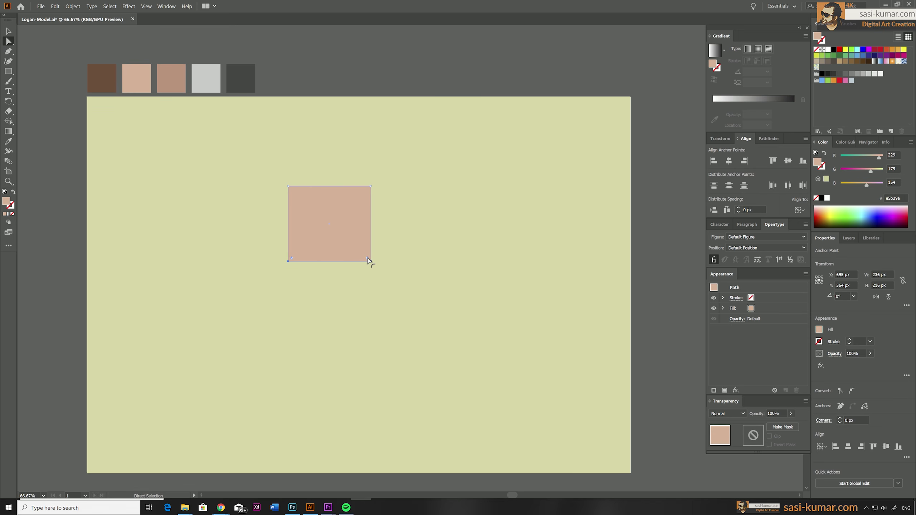
pyautogui.moveTo(368, 260); pyautogui.dragTo(365, 245)
pyautogui.click(418, 61)
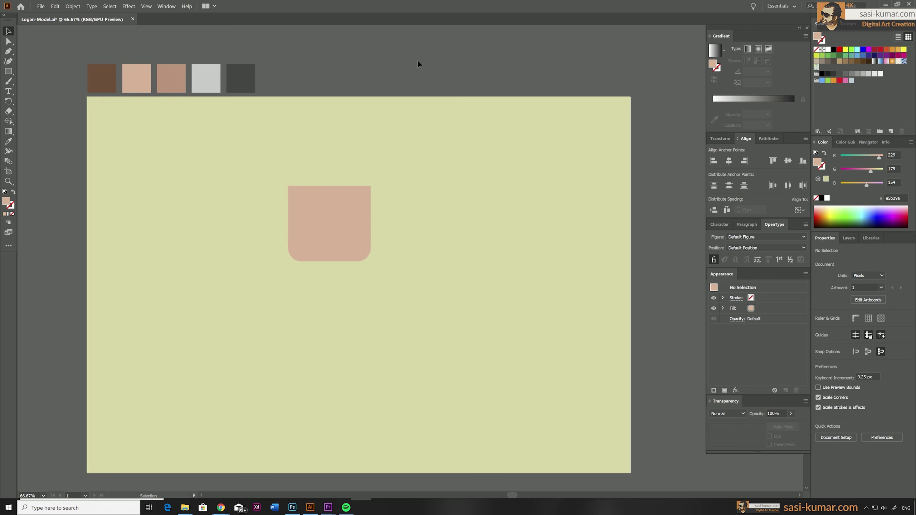
# Step: Draw an ear rectangle of about 24 by 47 px and place it flush against the face's right edge, above mid-height
pyautogui.click(9, 71)
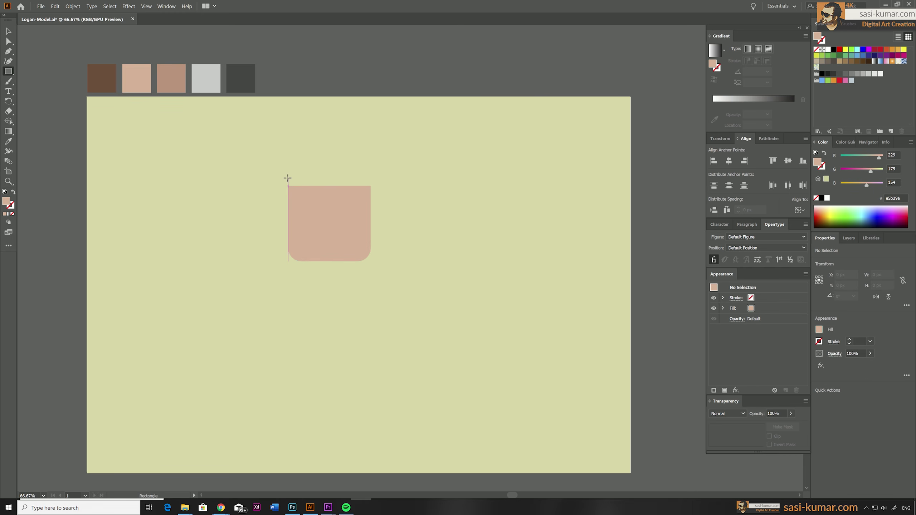
pyautogui.moveTo(370, 205); pyautogui.dragTo(377, 221)
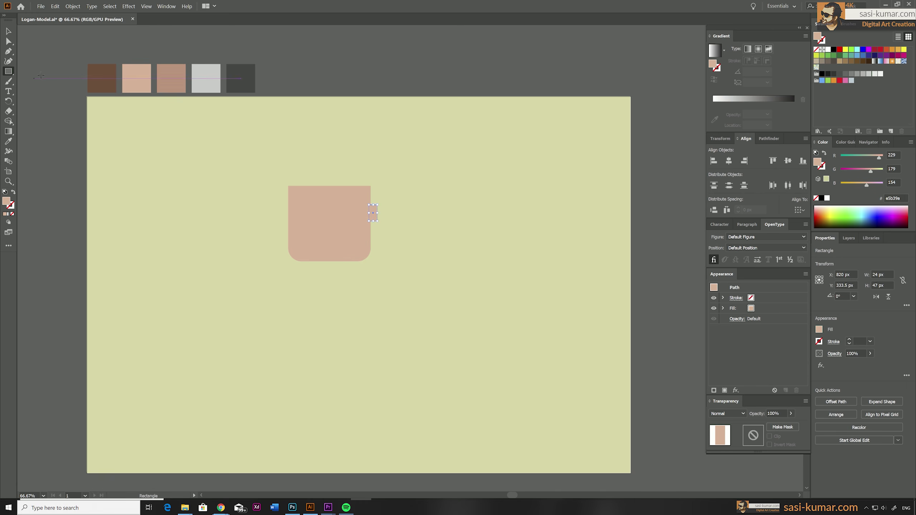
pyautogui.press('v')
pyautogui.hotkey('ctrl', '=')
pyautogui.hotkey('ctrl', '=')
pyautogui.hotkey('ctrl', '=')
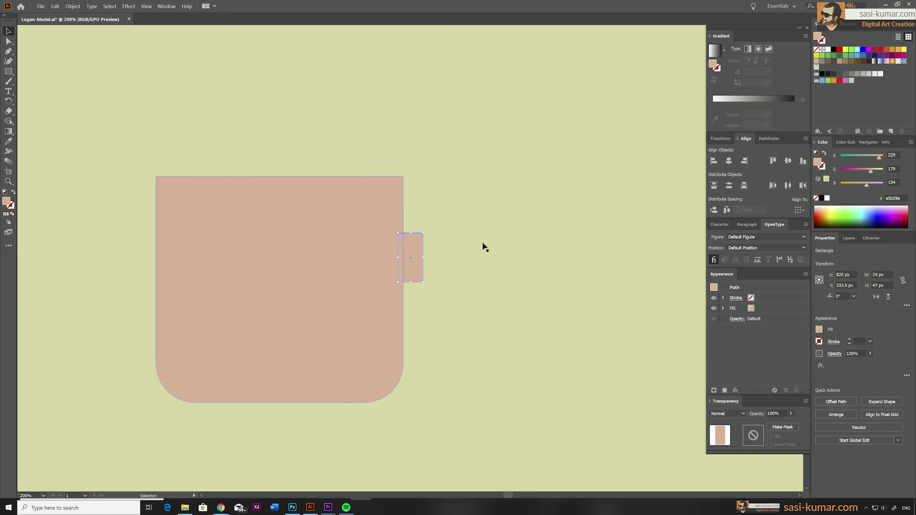
# Step: Round the ear rectangle's outer corners strongly and its inner lower corner slightly, by about 7.7 px
pyautogui.press('a')
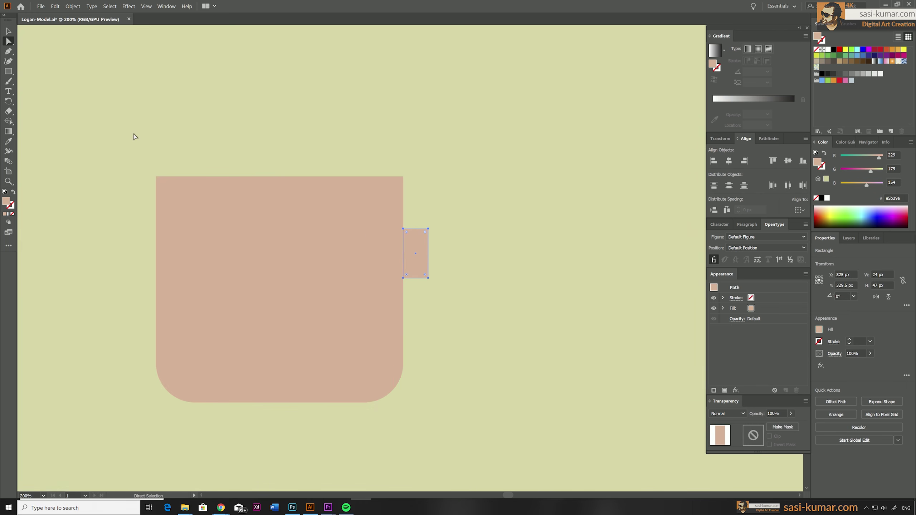
pyautogui.click(428, 229)
pyautogui.moveTo(425, 233); pyautogui.dragTo(413, 272)
pyautogui.click(429, 278)
pyautogui.click(404, 279)
# Step: Make a smaller copy of the ear, about 14 by 27 px, vertically centred inside it against the face's edge
pyautogui.press('v')
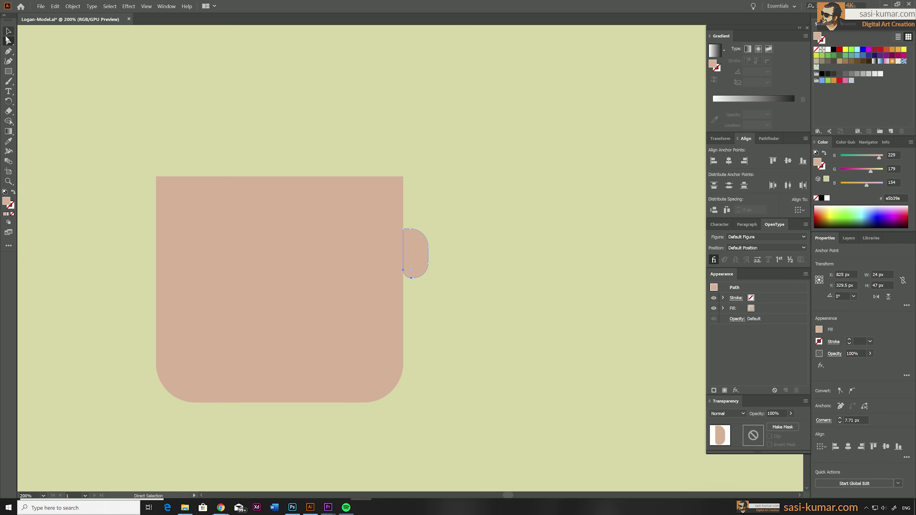
pyautogui.click(411, 242)
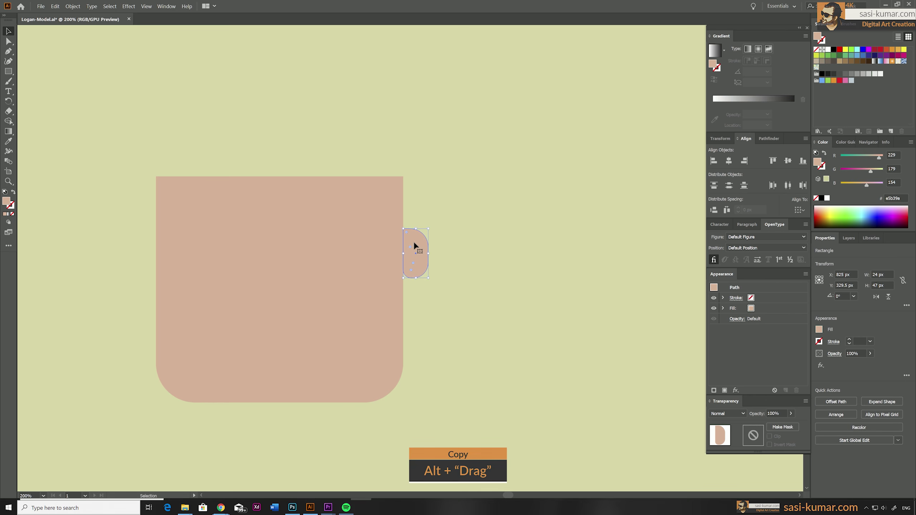
pyautogui.moveTo(414, 243)
pyautogui.mouseDown()
pyautogui.moveTo(452, 220)
pyautogui.moveTo(447, 235)
pyautogui.moveTo(412, 246)
pyautogui.mouseUp()
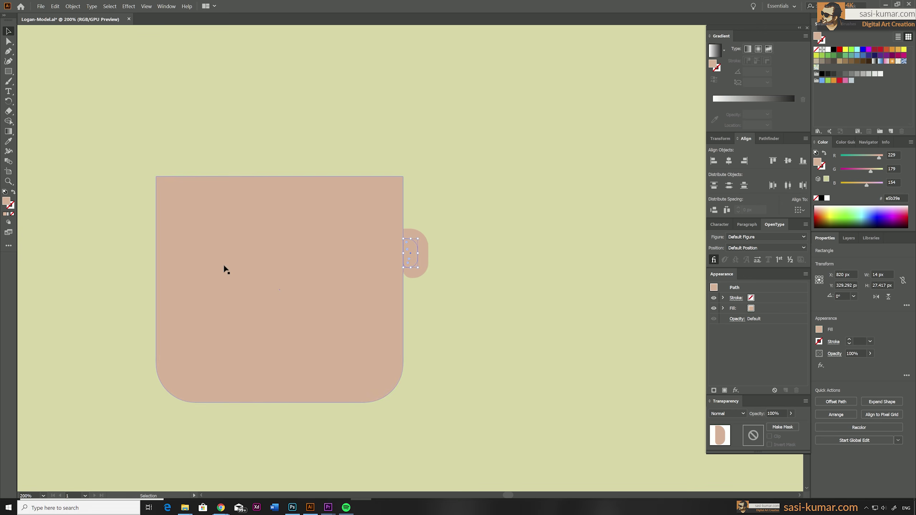
# Step: Darken the inner ear shape's fill by lowering its brightness to colour cea18d
pyautogui.doubleClick(7, 203)
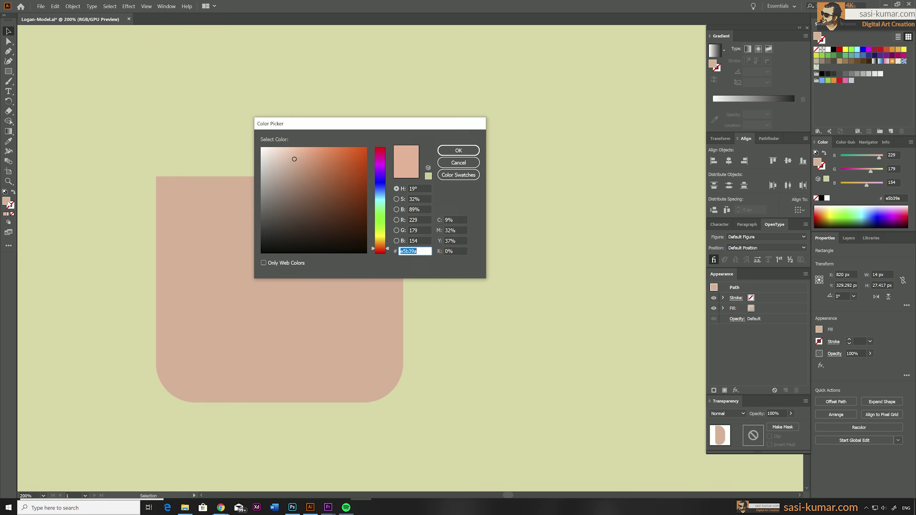
pyautogui.click(397, 209)
pyautogui.moveTo(382, 170); pyautogui.dragTo(383, 179)
pyautogui.click(459, 150)
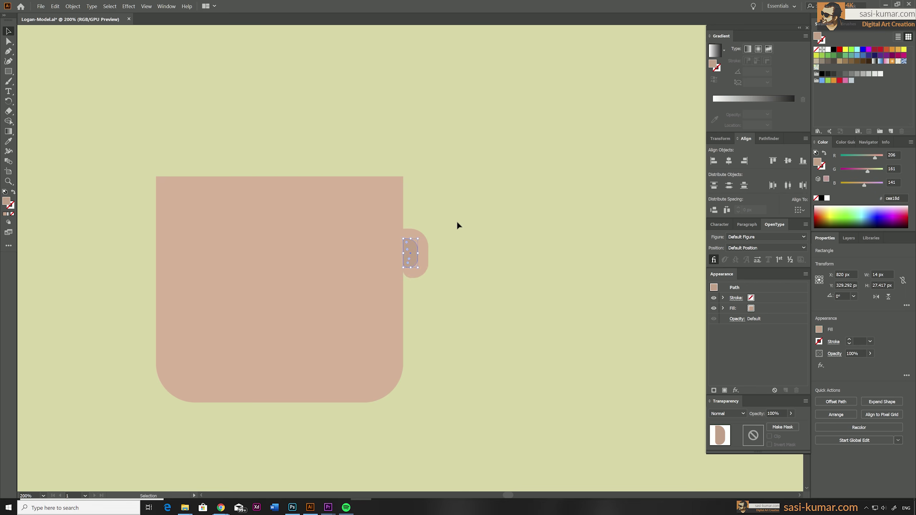
pyautogui.click(457, 337)
# Step: Group the outer ear and the inner ear shape
pyautogui.moveTo(412, 255); pyautogui.dragTo(419, 256)
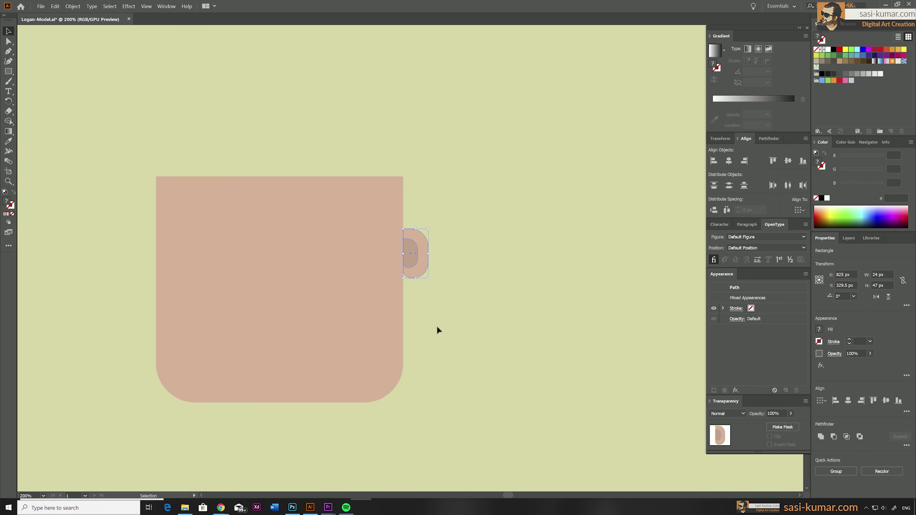
pyautogui.click(73, 6)
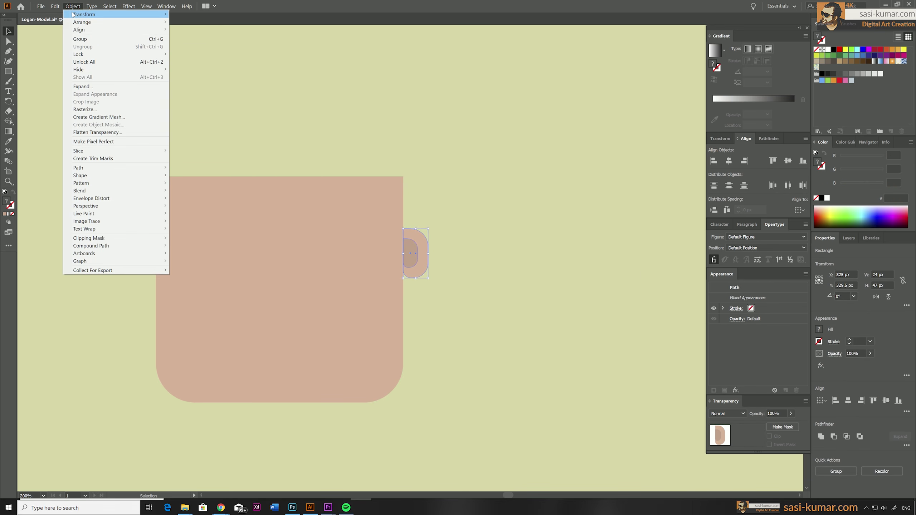
pyautogui.click(85, 40)
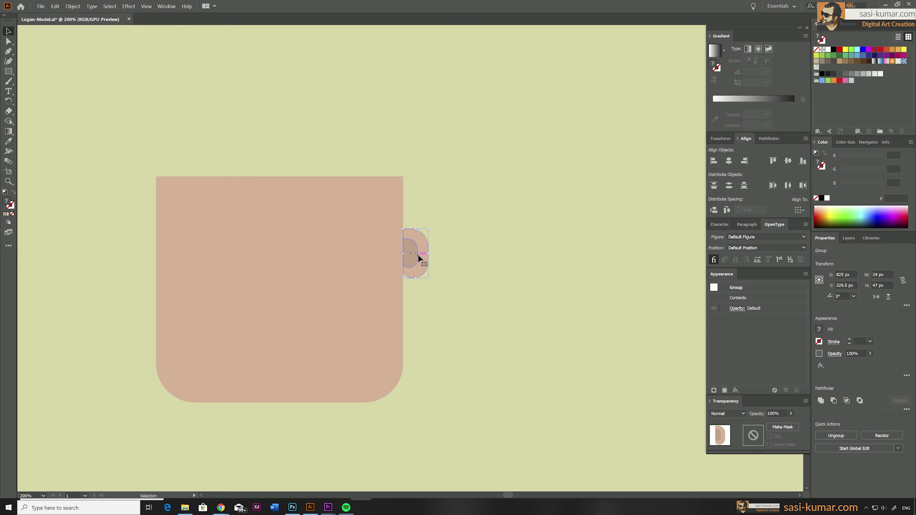
# Step: Reflect a copy of the ear group across the vertical axis, place it on the face's opposite side and align both ears by their tops
pyautogui.moveTo(8, 101); pyautogui.dragTo(36, 116)
pyautogui.doubleClick(10, 102)
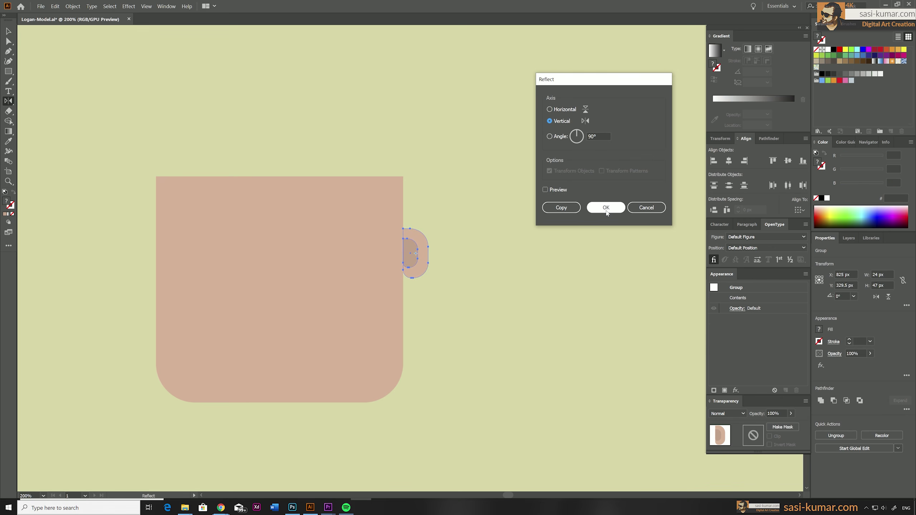
pyautogui.click(556, 207)
pyautogui.press('v')
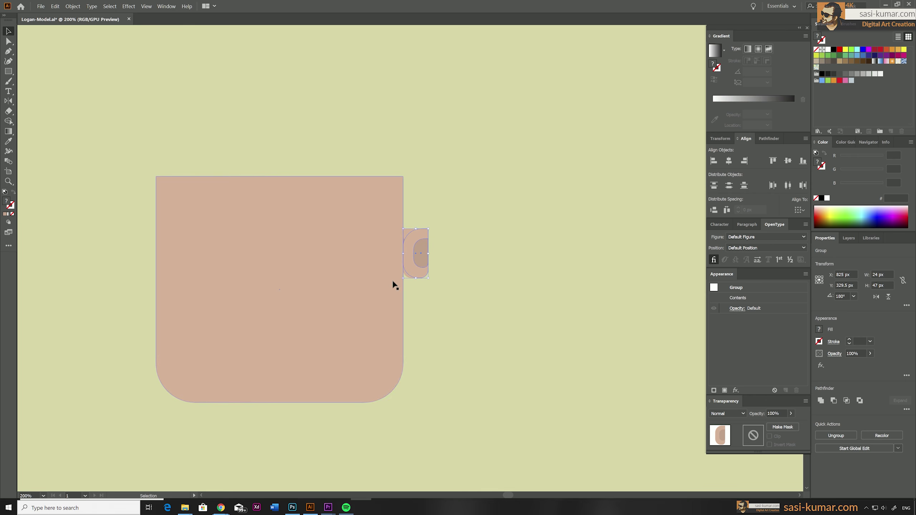
pyautogui.moveTo(420, 238); pyautogui.dragTo(149, 241)
pyautogui.keyDown('shift'); pyautogui.click(417, 254); pyautogui.keyUp('shift')
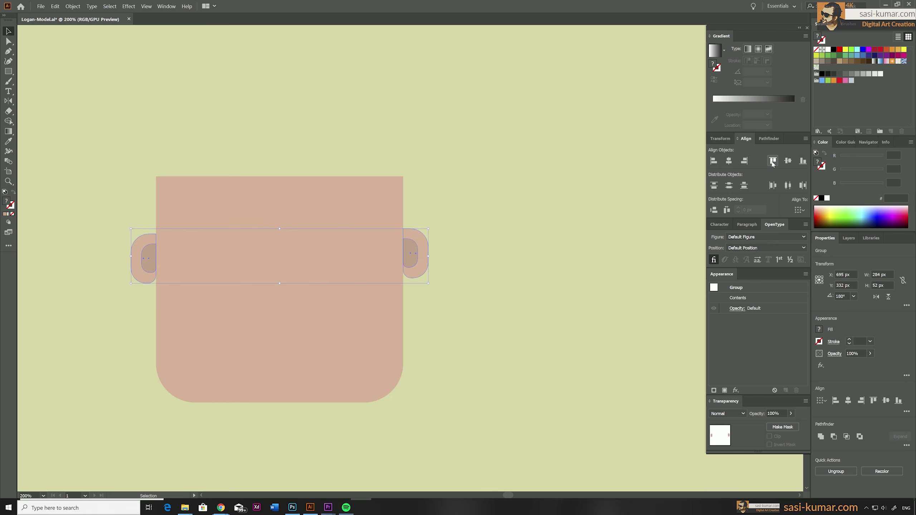
pyautogui.click(536, 286)
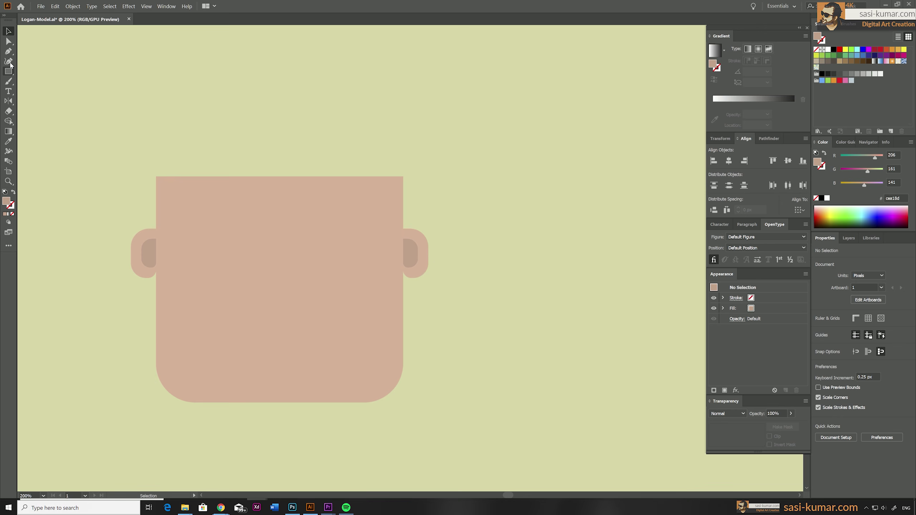
# Step: Draw a narrow hair rectangle of about 17 by 142 px rising from the left ear's top, filled with brown sampled from the first swatch
pyautogui.click(8, 72)
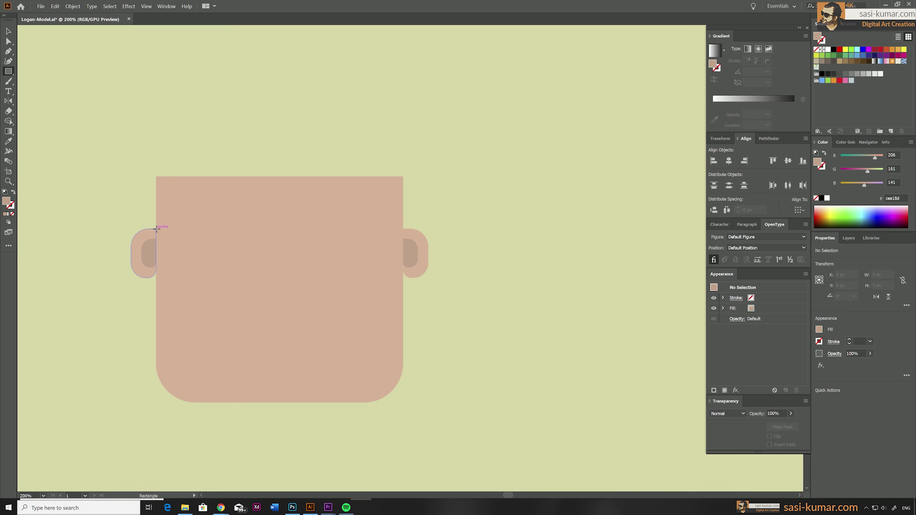
pyautogui.moveTo(156, 228); pyautogui.dragTo(174, 81)
pyautogui.hotkey('ctrl', '-')
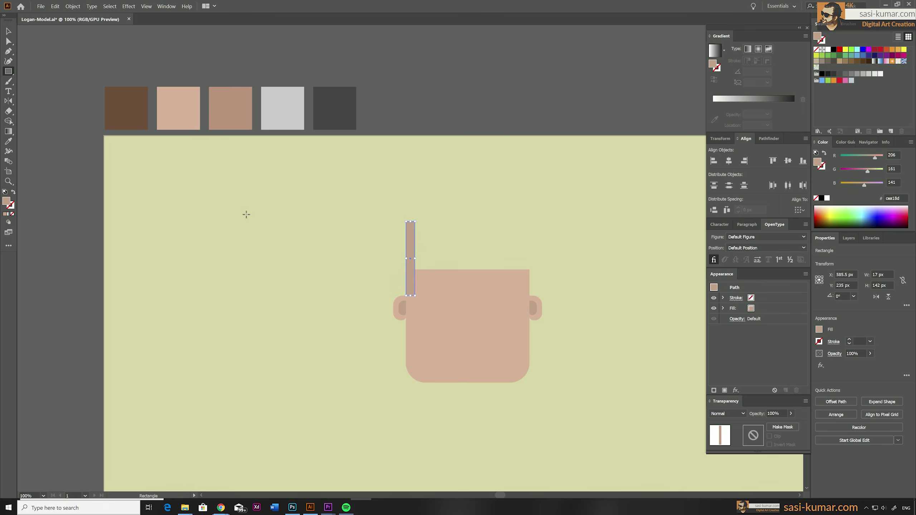
pyautogui.press('i')
pyautogui.click(139, 123)
pyautogui.hotkey('ctrl', '+')
pyautogui.hotkey('ctrl', '+')
pyautogui.hotkey('ctrl', '+')
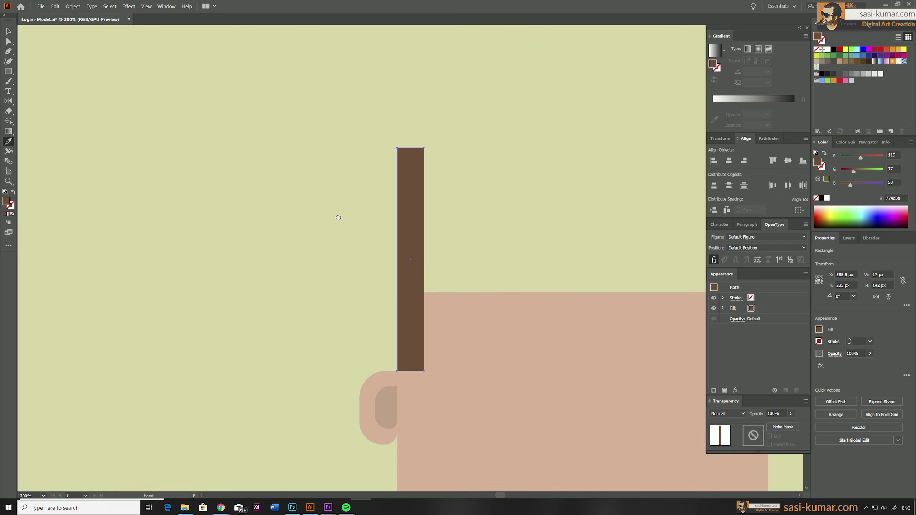
# Step: Move the hair rectangle's upper-left anchor point up and outward to about X 538, Y 148 px to form a pointed tuft
pyautogui.moveTo(338, 218); pyautogui.dragTo(254, 211)
pyautogui.press('a')
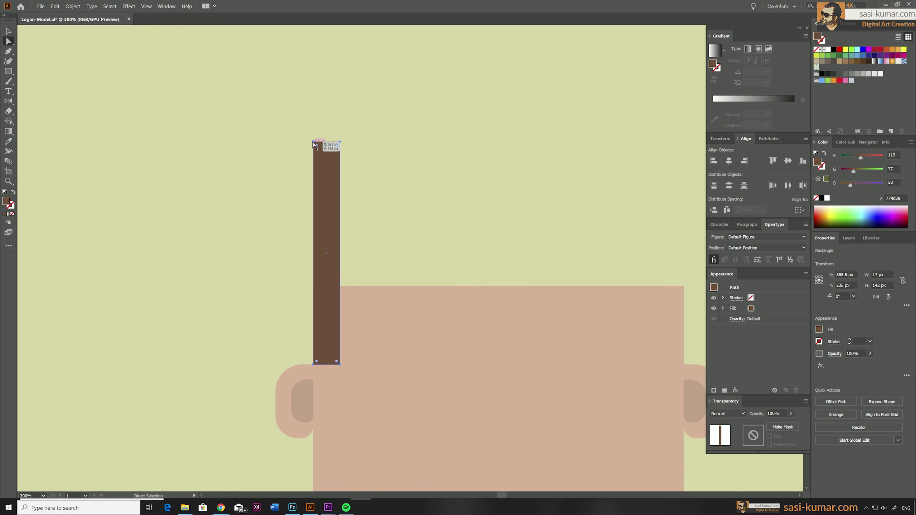
pyautogui.moveTo(313, 144); pyautogui.dragTo(251, 116)
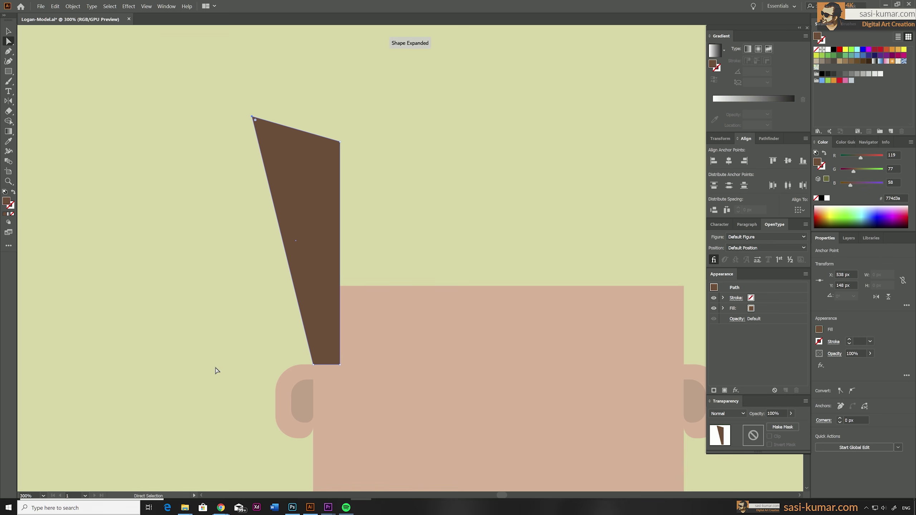
pyautogui.click(462, 215)
pyautogui.hscroll(3, 462, 209)
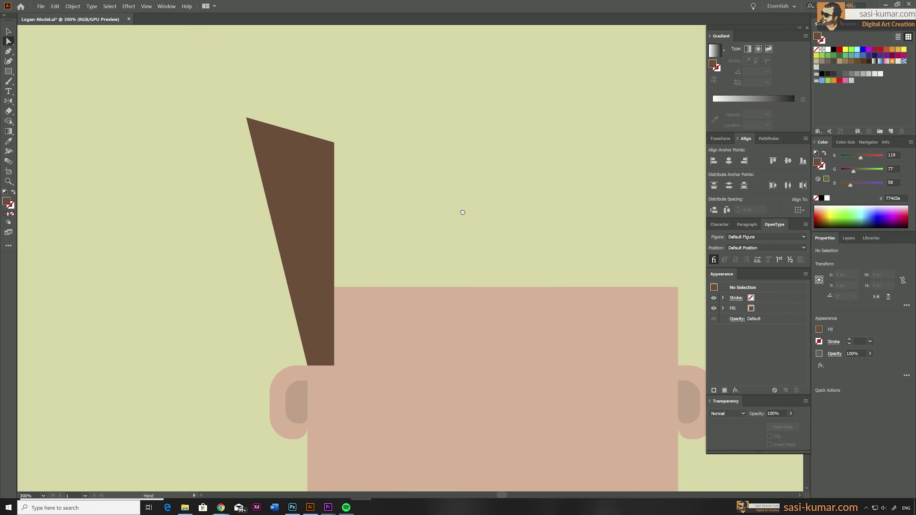
# Step: Reflect a copy of the brown hair shape across the vertical axis and place it against the original's right side
pyautogui.click(211, 162)
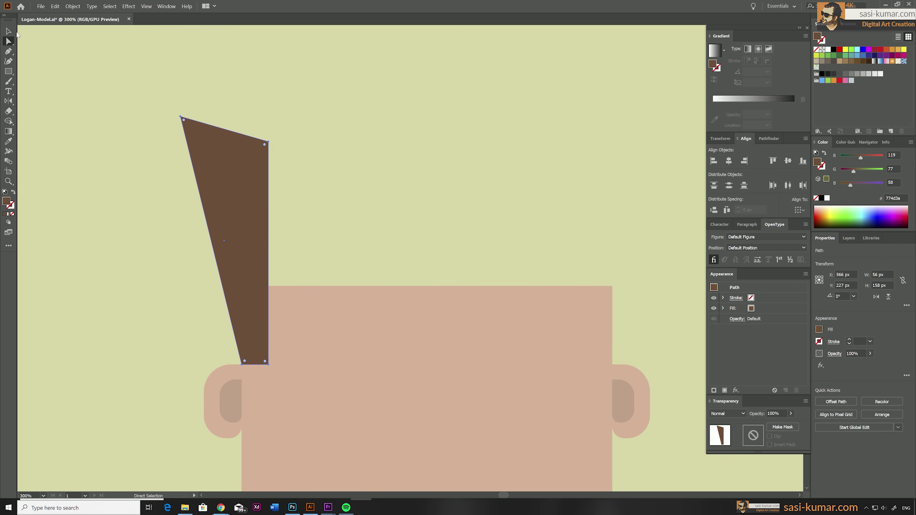
pyautogui.press('v')
pyautogui.click(370, 163)
pyautogui.click(258, 168)
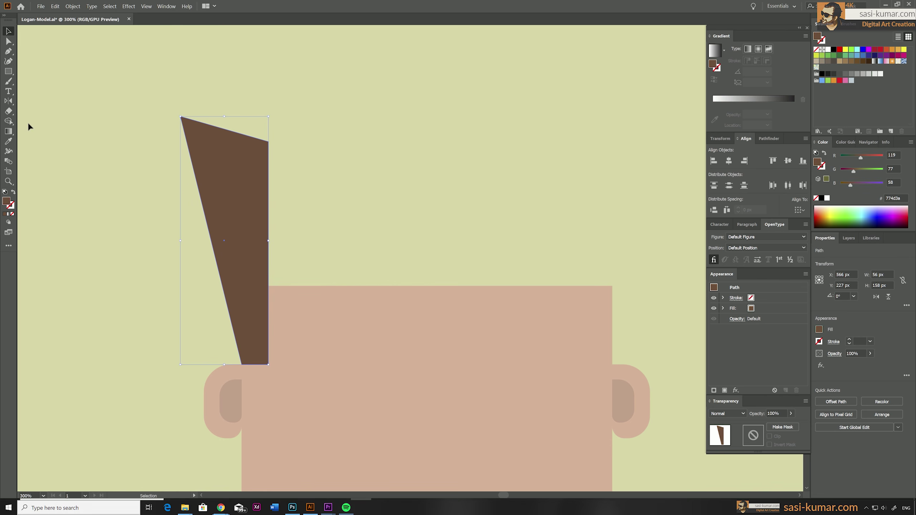
pyautogui.doubleClick(8, 100)
pyautogui.click(561, 208)
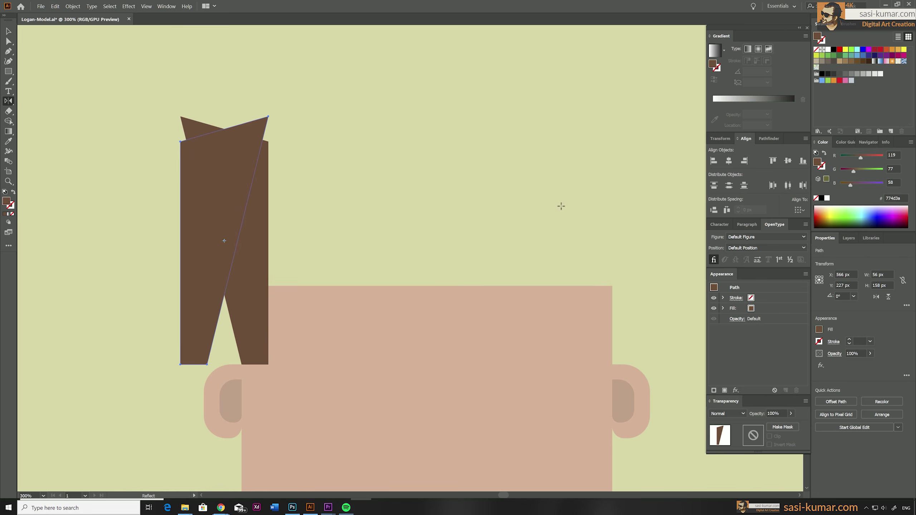
pyautogui.press('v')
pyautogui.moveTo(230, 166); pyautogui.dragTo(308, 160)
# Step: Resize the mirrored hair shape to about 105 by 116 px, lining up its upper inner corner with the first tuft
pyautogui.moveTo(314, 365); pyautogui.dragTo(317, 301)
pyautogui.click(391, 232)
pyautogui.moveTo(322, 182); pyautogui.dragTo(323, 186)
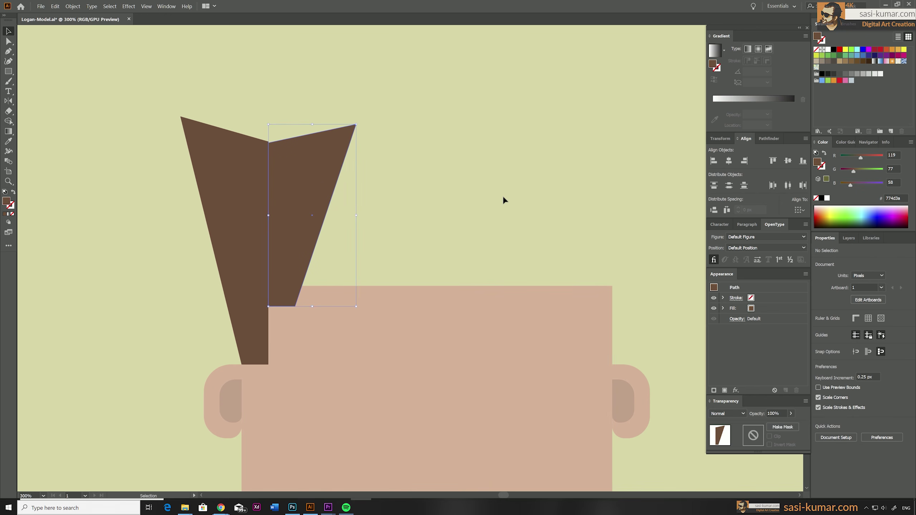
pyautogui.click(448, 215)
pyautogui.click(317, 202)
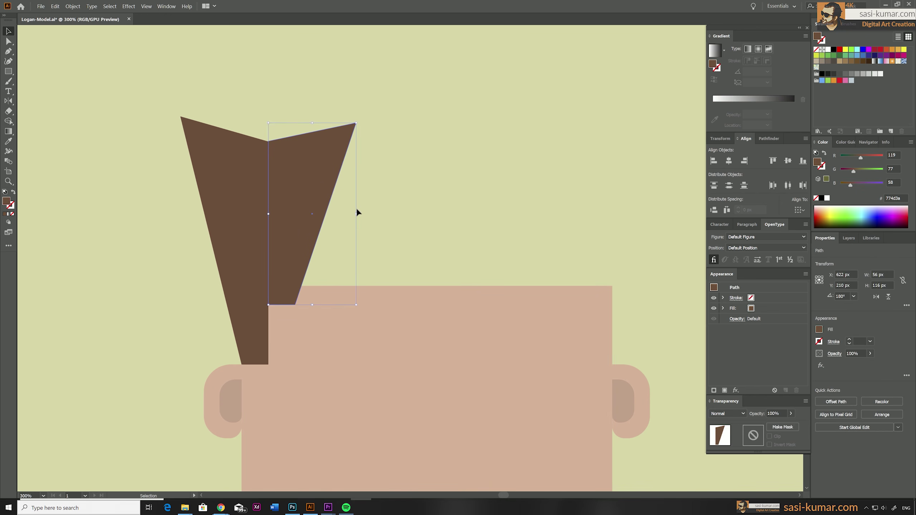
pyautogui.moveTo(356, 213); pyautogui.dragTo(433, 215)
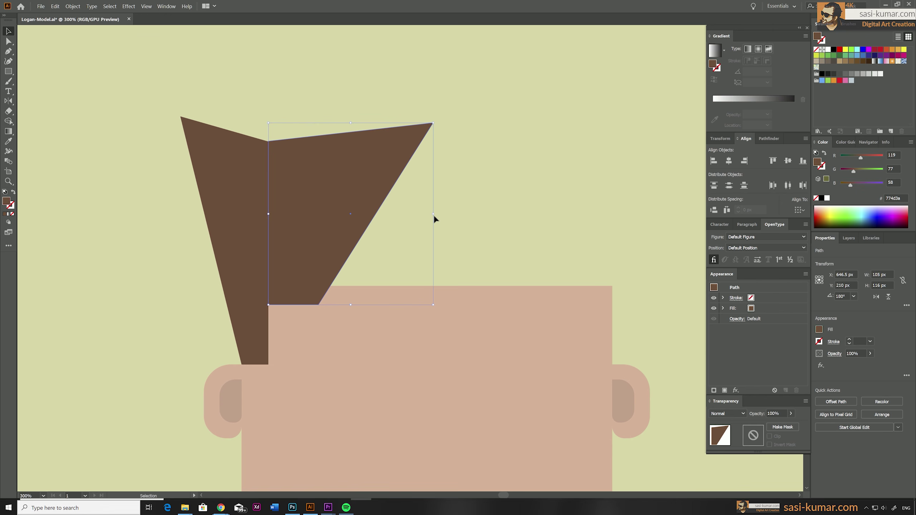
pyautogui.click(457, 170)
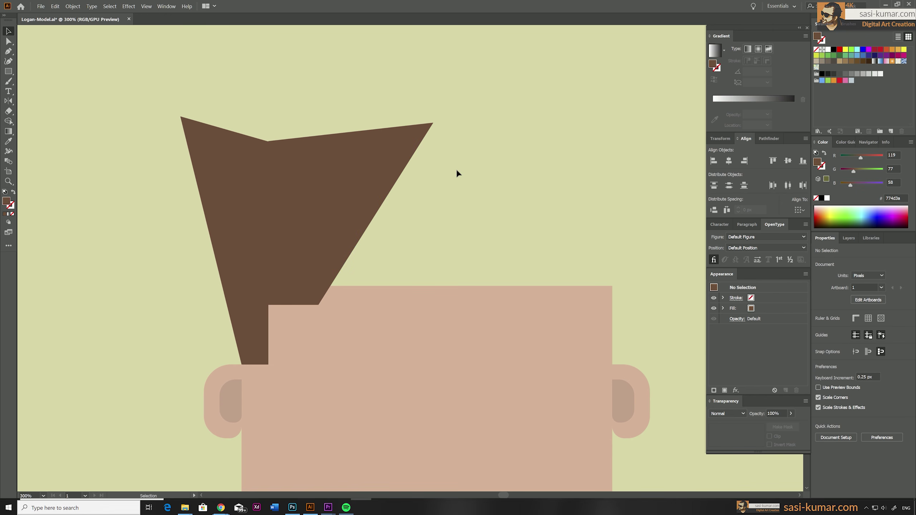
# Step: Draw a brown rectangle about 64 px wide beneath the right hair tip and raise its lower edge slightly above the neighbouring hair's bottom
pyautogui.press('m')
pyautogui.moveTo(319, 304); pyautogui.dragTo(419, 145)
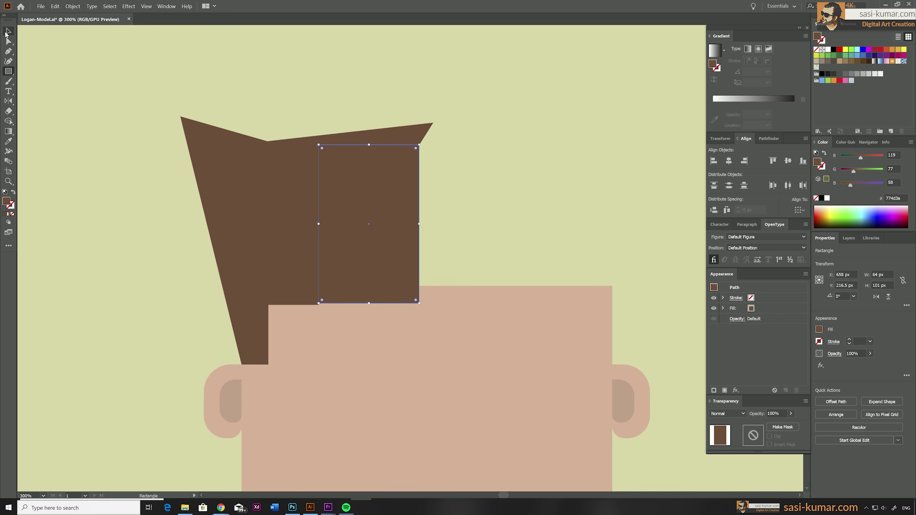
pyautogui.click(8, 31)
pyautogui.moveTo(369, 303); pyautogui.dragTo(369, 294)
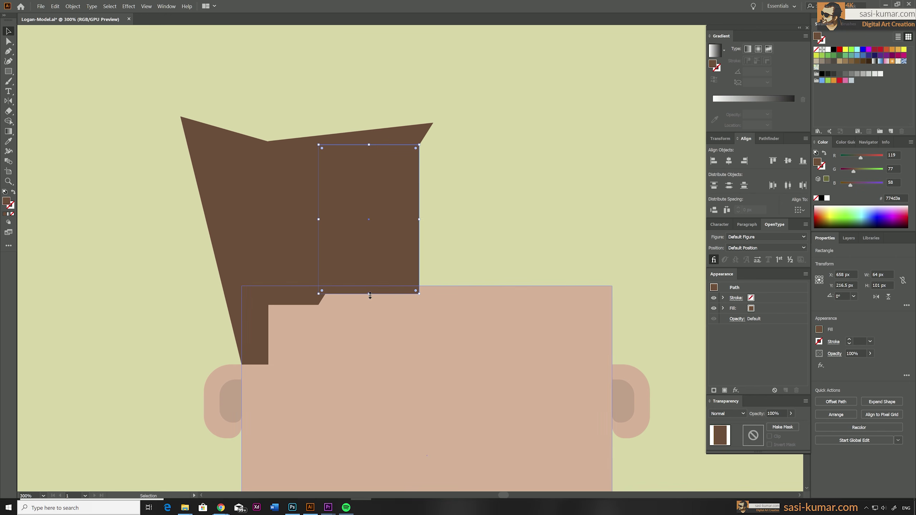
pyautogui.click(540, 196)
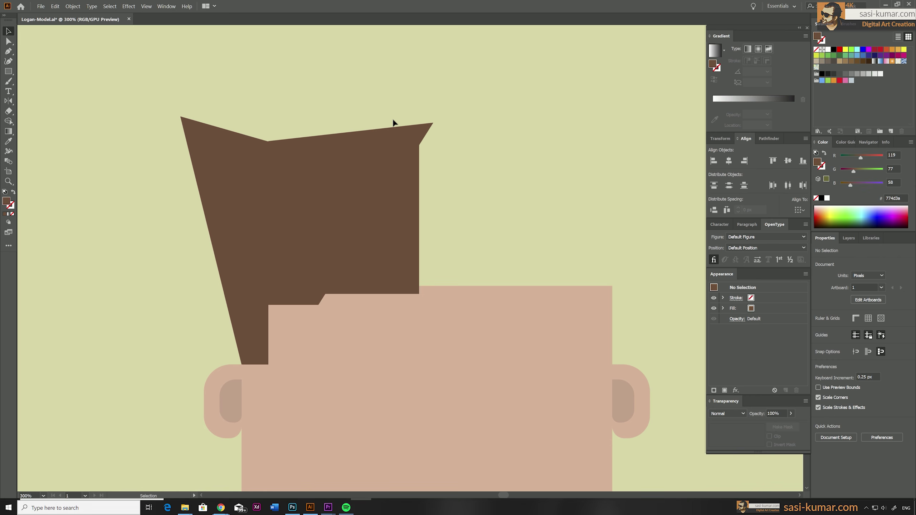
# Step: Widen the brown hair rectangle to 74 px and lower its upper-right anchor point to about Y 170 px
pyautogui.click(394, 147)
pyautogui.moveTo(420, 220); pyautogui.dragTo(435, 219)
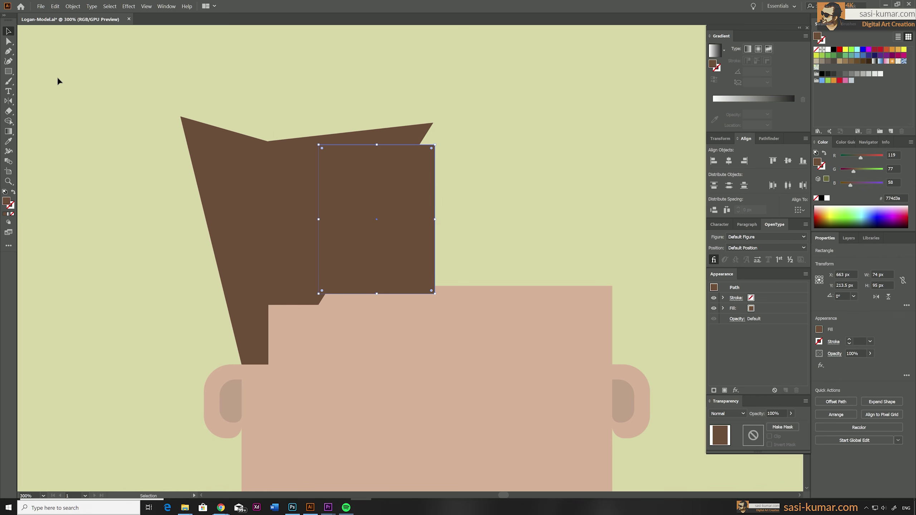
pyautogui.click(9, 41)
pyautogui.moveTo(436, 146); pyautogui.dragTo(437, 153)
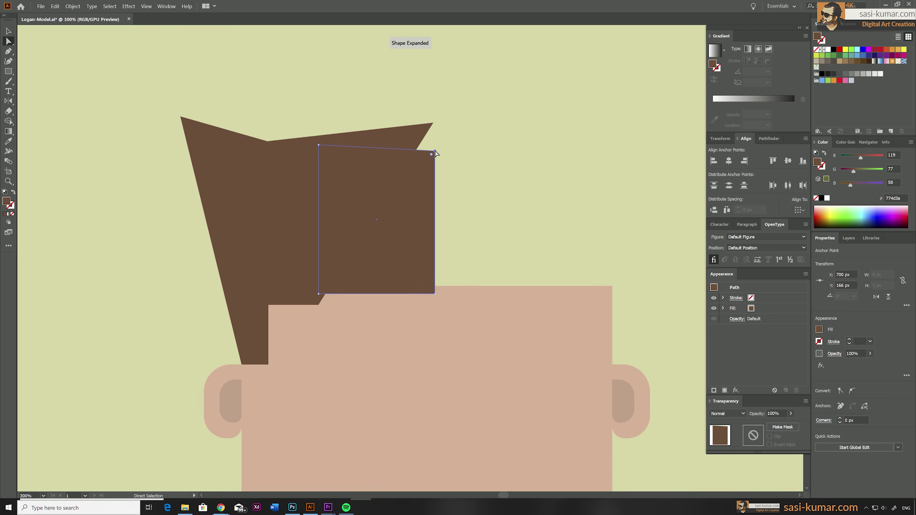
# Step: Select all the brown hair pieces together and narrow them to about 156 px wide
pyautogui.press('v')
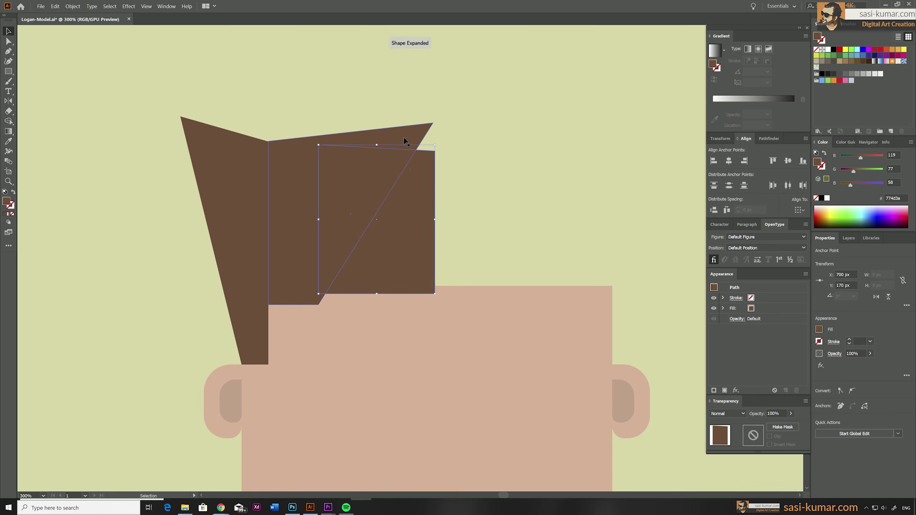
pyautogui.click(404, 136)
pyautogui.keyDown('shift'); pyautogui.click(414, 212); pyautogui.keyUp('shift')
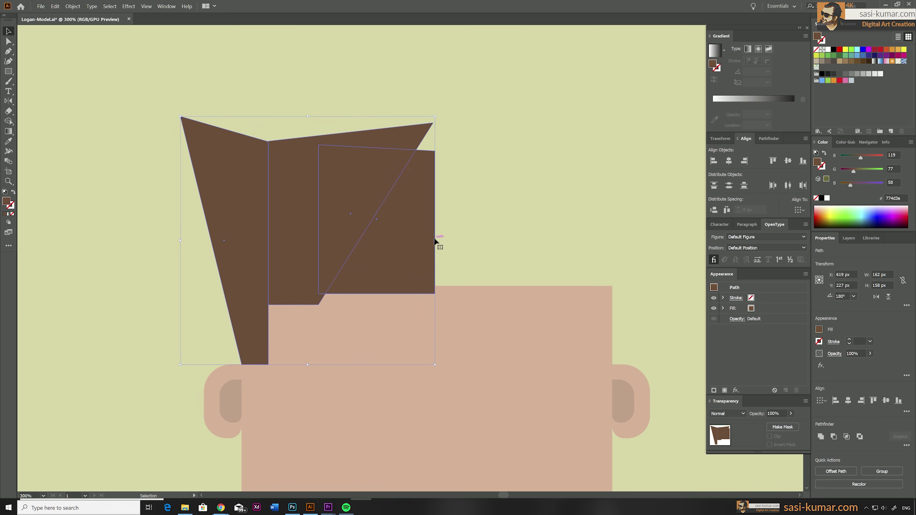
pyautogui.moveTo(434, 241); pyautogui.dragTo(426, 240)
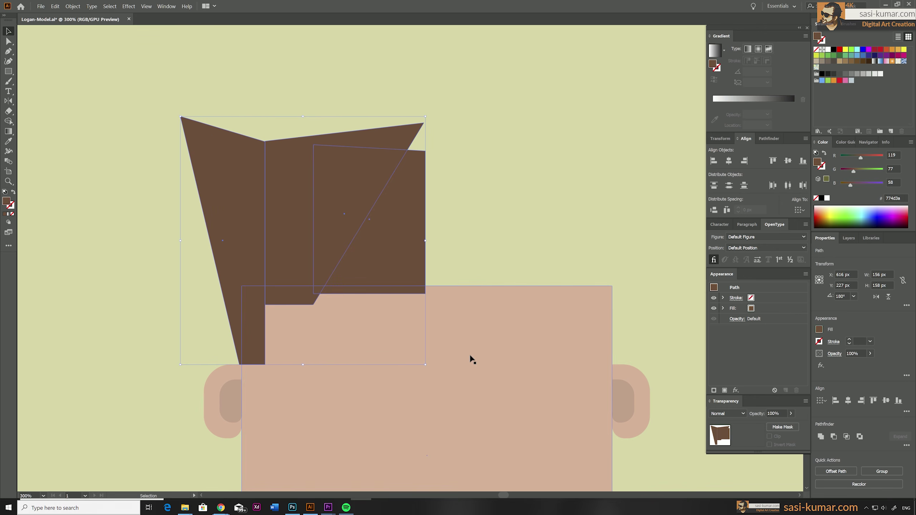
pyautogui.click(94, 266)
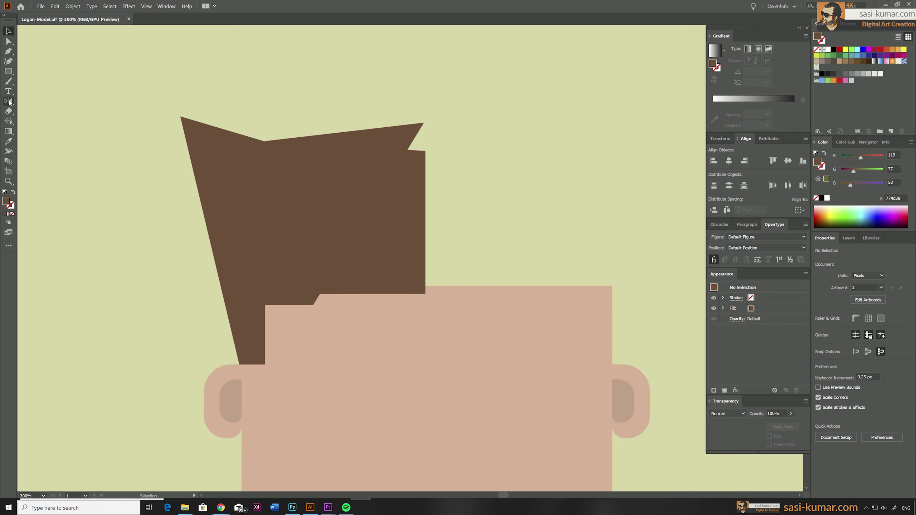
# Step: Draw three pointed brown hair spikes with the Pen tool along the hair's left outer edge, each converging just above the ear
pyautogui.click(9, 51)
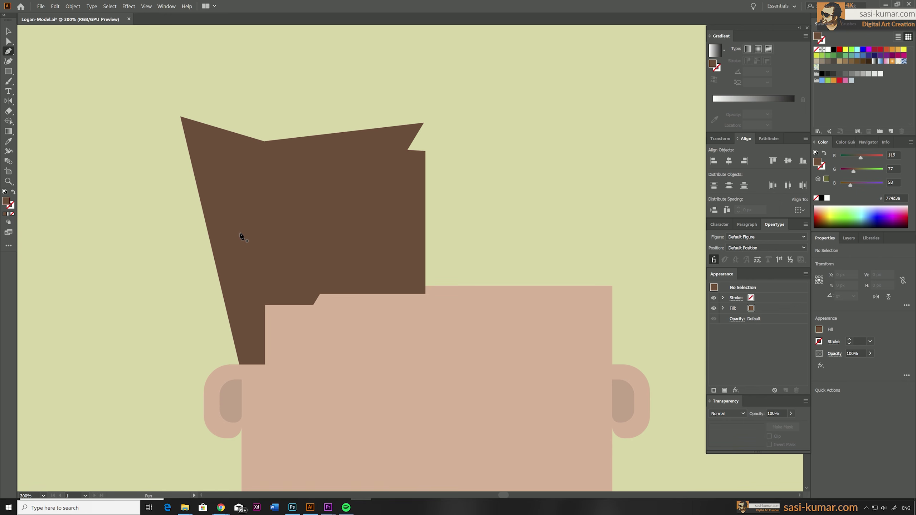
pyautogui.click(180, 175)
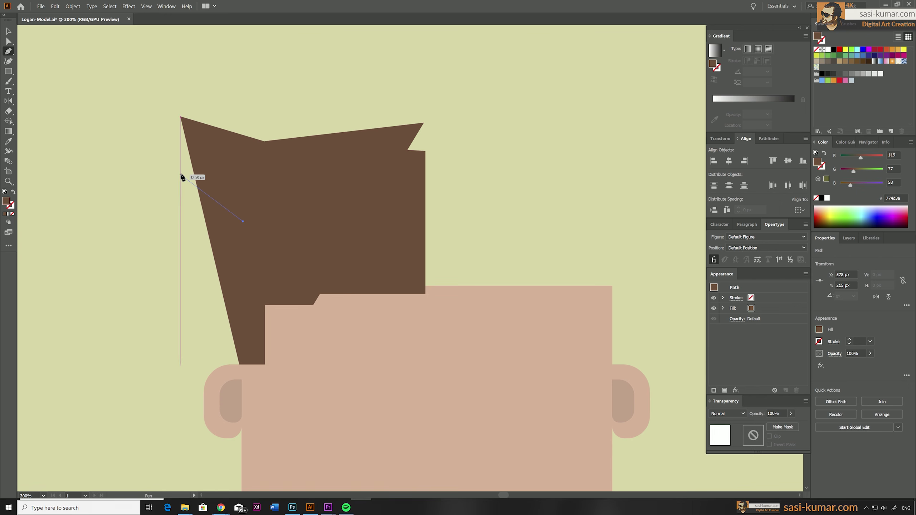
pyautogui.click(240, 364)
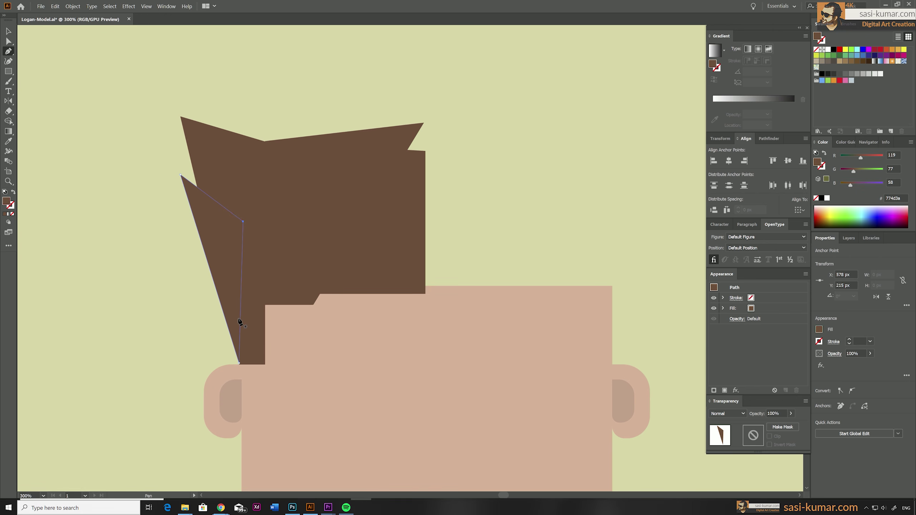
pyautogui.moveTo(190, 266); pyautogui.dragTo(238, 317)
pyautogui.click(239, 364)
pyautogui.click(239, 318)
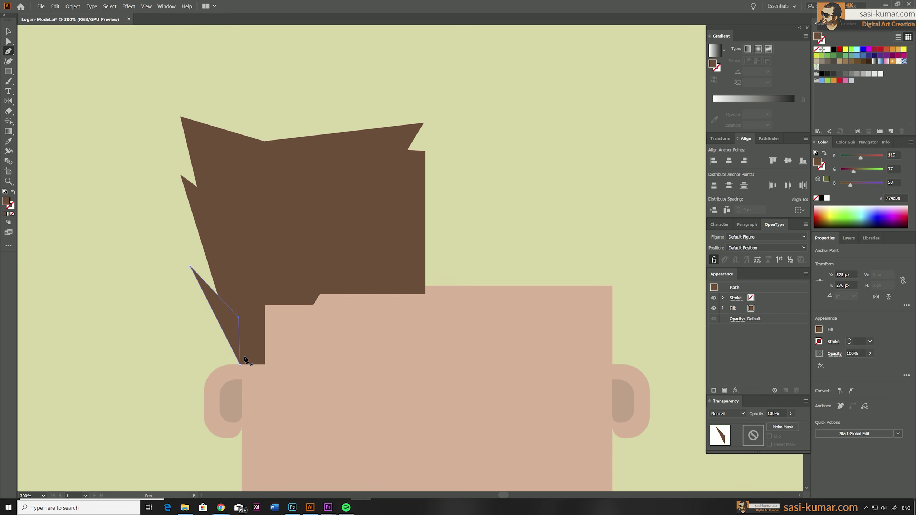
pyautogui.moveTo(212, 333); pyautogui.dragTo(245, 372)
pyautogui.click(239, 365)
# Step: Select the three spikes and all the other brown hair pieces and unite them into one shape
pyautogui.click(7, 31)
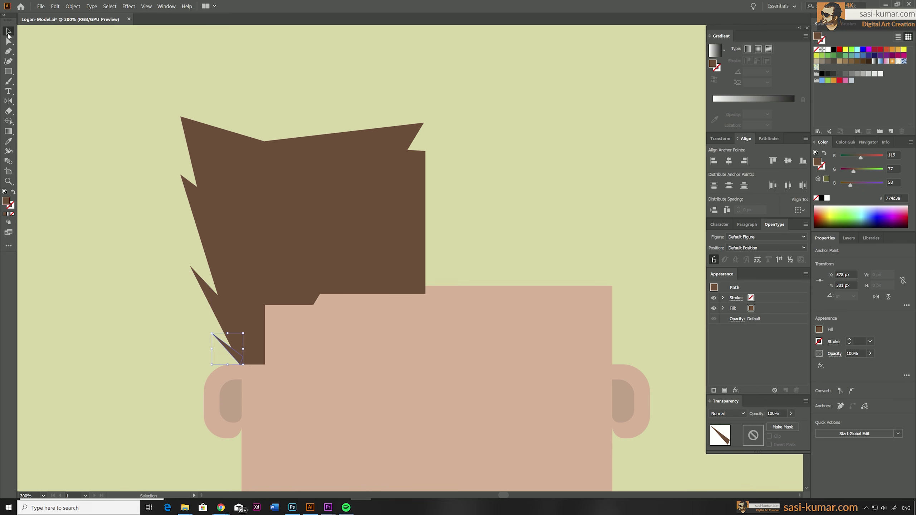
pyautogui.click(187, 361)
pyautogui.keyDown('shift'); pyautogui.click(228, 354); pyautogui.keyUp('shift')
pyautogui.keyDown('shift'); pyautogui.click(213, 178); pyautogui.keyUp('shift')
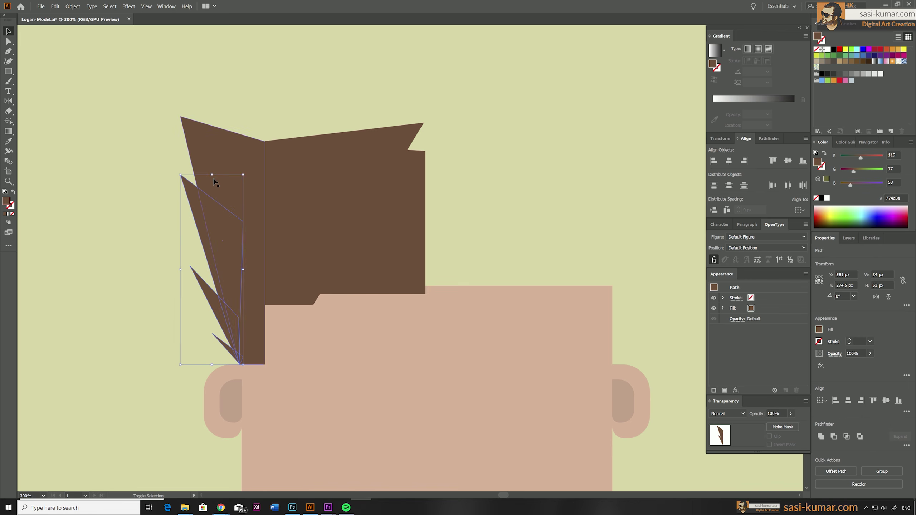
pyautogui.keyDown('shift'); pyautogui.click(249, 160); pyautogui.keyUp('shift')
pyautogui.keyDown('shift'); pyautogui.click(320, 153); pyautogui.keyUp('shift')
pyautogui.keyDown('shift'); pyautogui.click(375, 138); pyautogui.keyUp('shift')
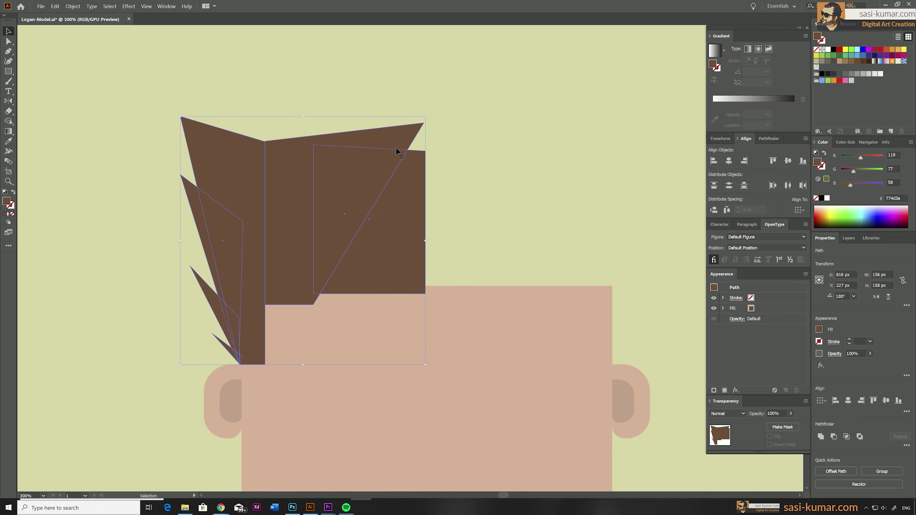
pyautogui.click(769, 138)
pyautogui.click(714, 161)
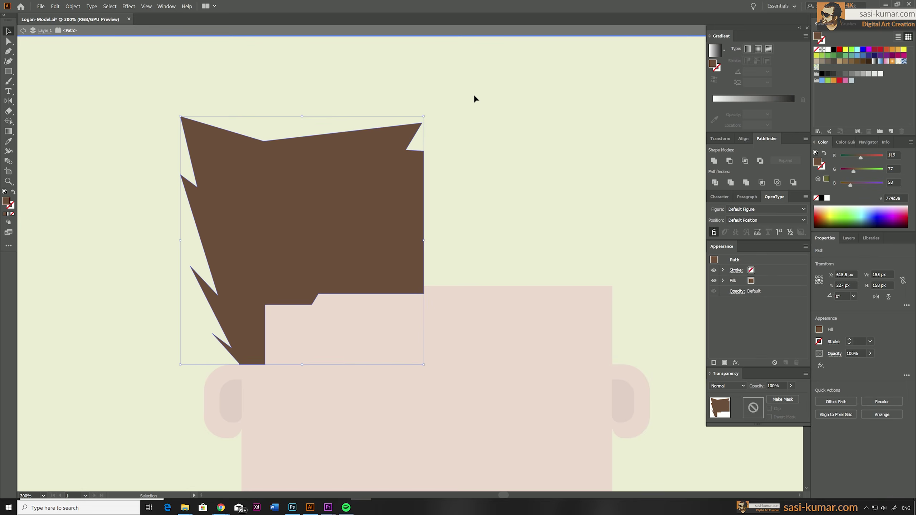
pyautogui.click(474, 96)
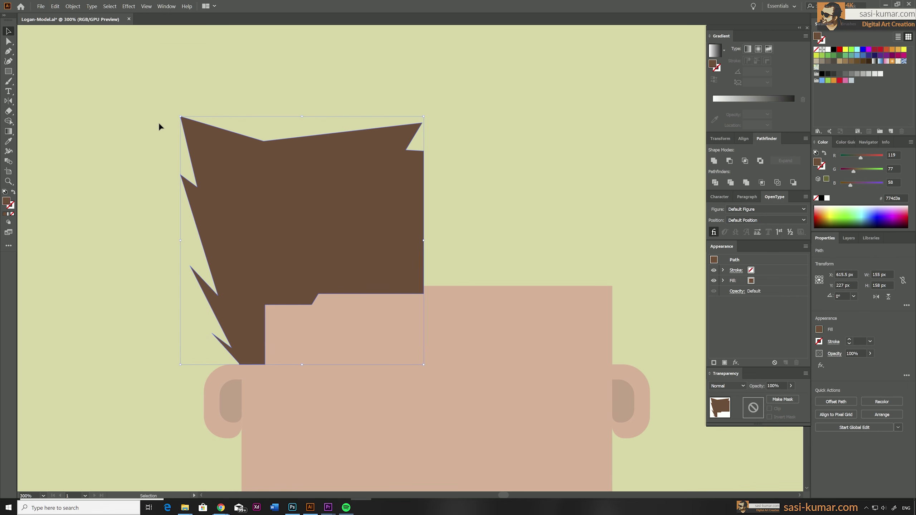
# Step: Simplify the united hair path with the automatic setting to smooth the dip along its upper edge
pyautogui.click(72, 6)
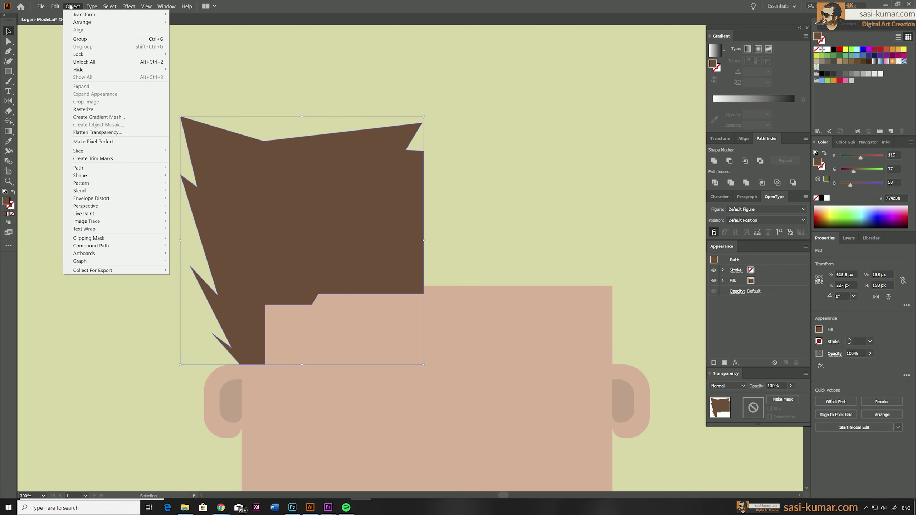
pyautogui.moveTo(151, 168)
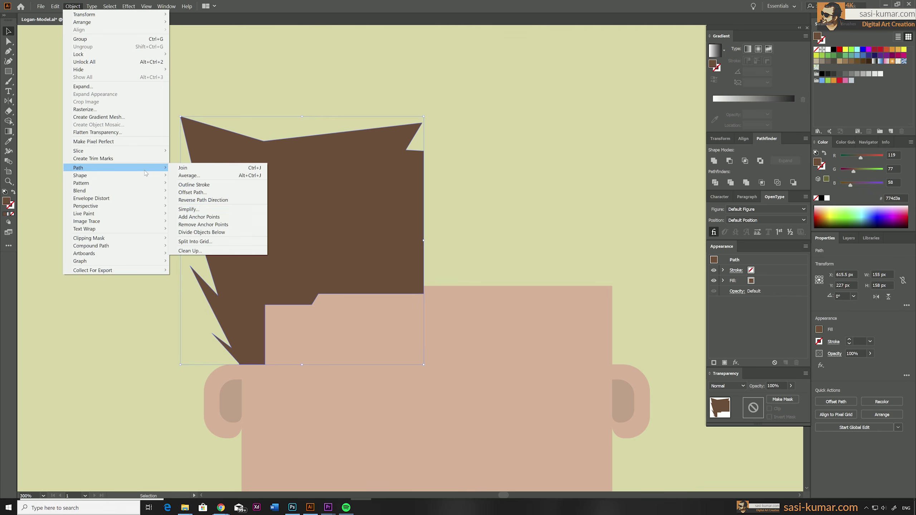
pyautogui.click(233, 210)
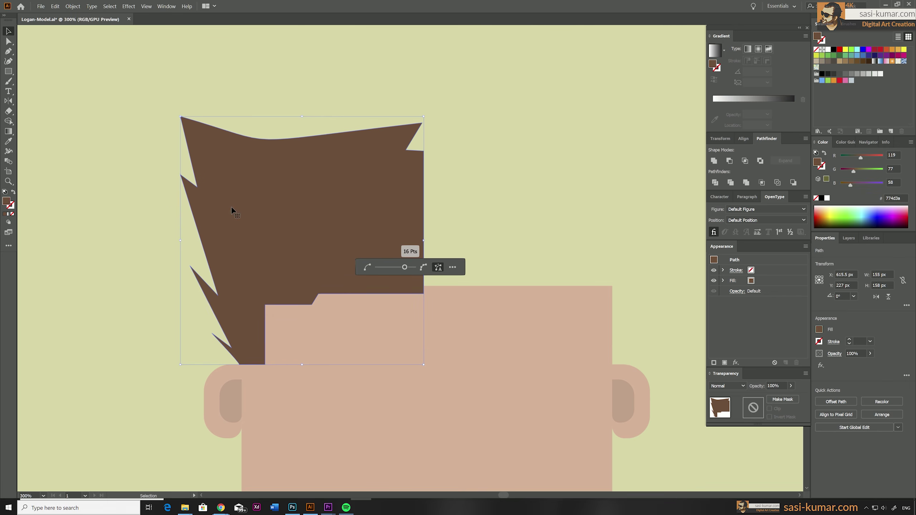
pyautogui.click(495, 191)
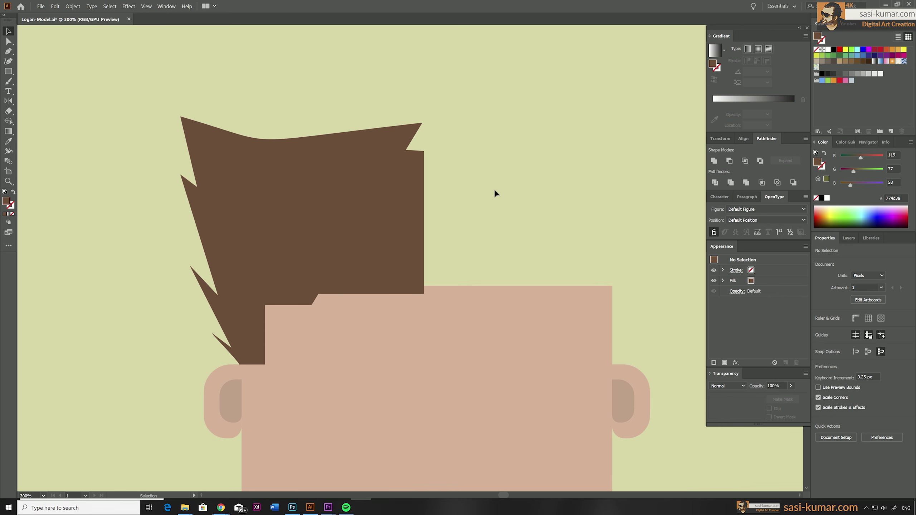
# Step: Reflect a copy of the half-hair shape across the vertical axis and place it against the original's right edge
pyautogui.click(406, 256)
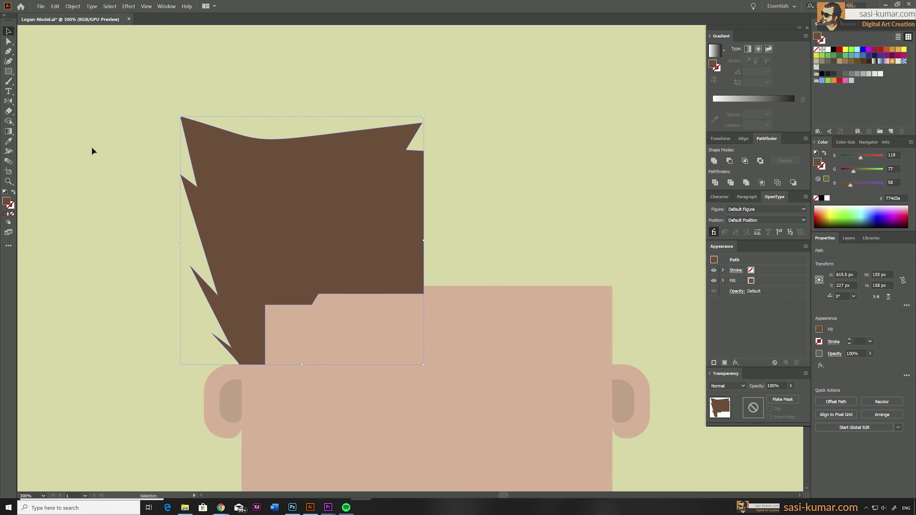
pyautogui.doubleClick(9, 101)
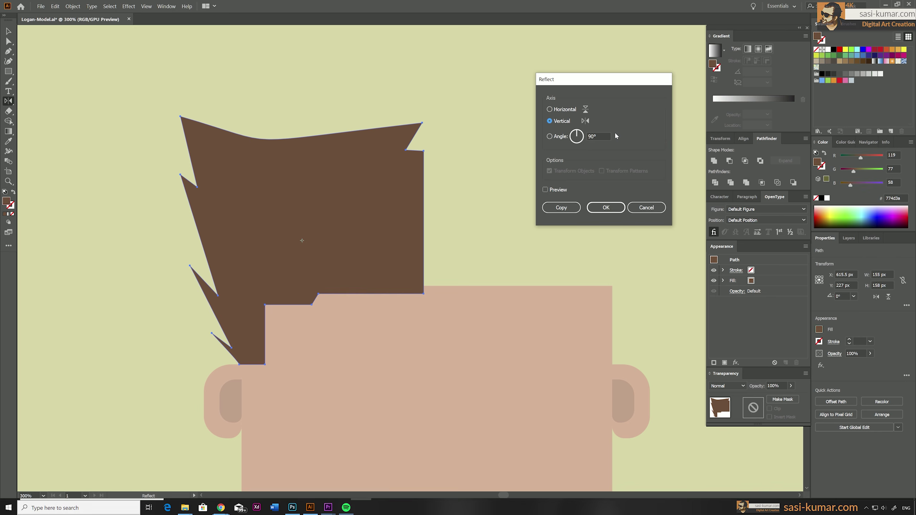
pyautogui.click(561, 207)
pyautogui.press('v')
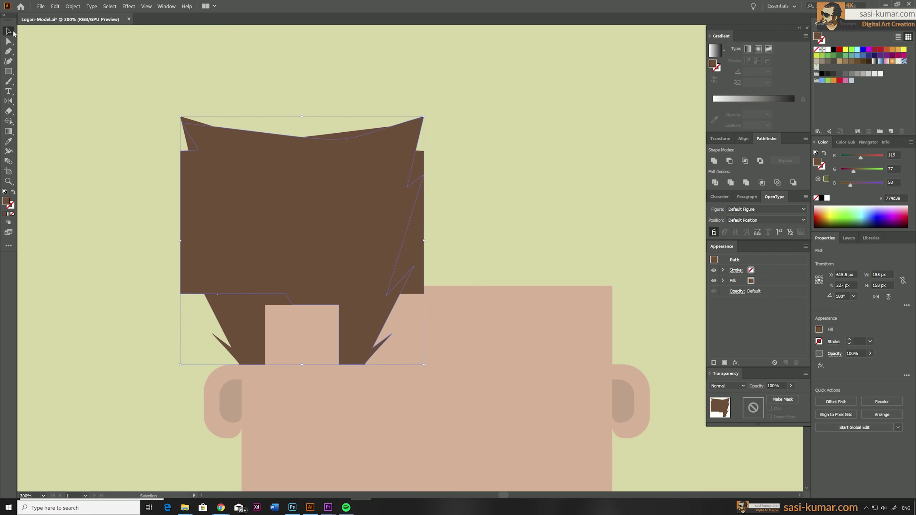
pyautogui.moveTo(501, 254); pyautogui.dragTo(429, 234)
pyautogui.moveTo(275, 221); pyautogui.dragTo(404, 195)
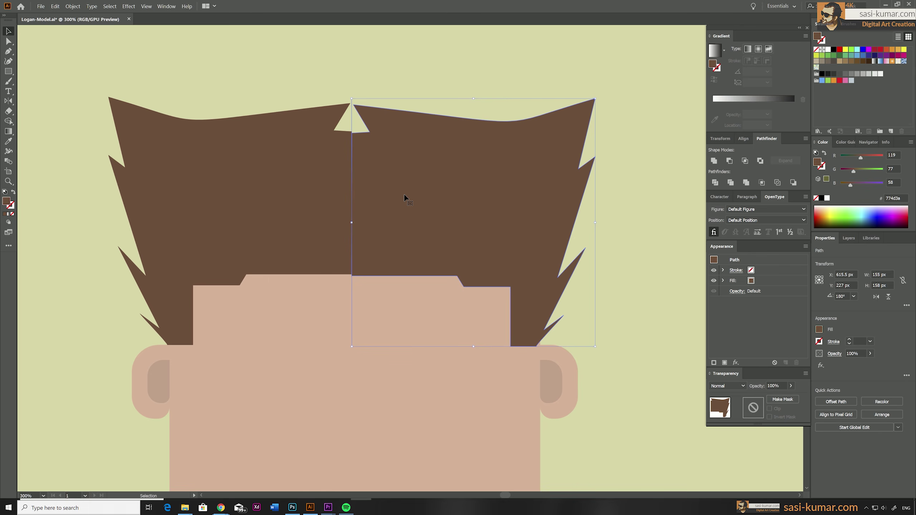
# Step: Align the top edges of the two hair halves
pyautogui.keyDown('shift'); pyautogui.click(282, 178); pyautogui.keyUp('shift')
pyautogui.click(746, 139)
pyautogui.click(772, 161)
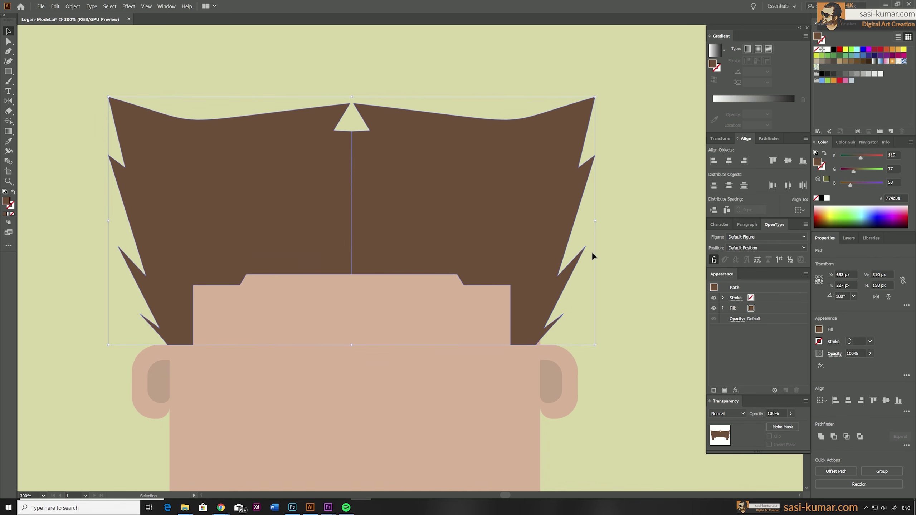
pyautogui.click(701, 303)
# Step: Unite the two hair halves into one shape and widen it to 314 px
pyautogui.click(264, 189)
pyautogui.keyDown('shift'); pyautogui.click(449, 187); pyautogui.keyUp('shift')
pyautogui.click(769, 138)
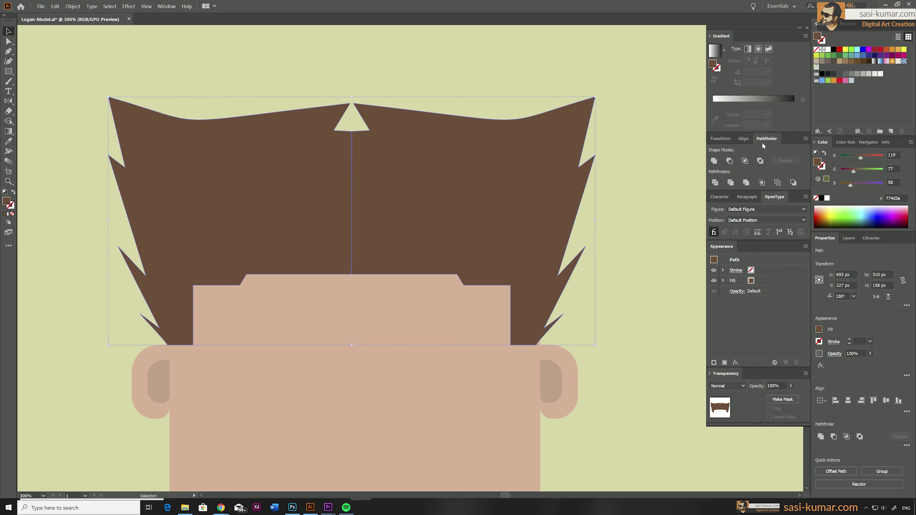
pyautogui.click(714, 161)
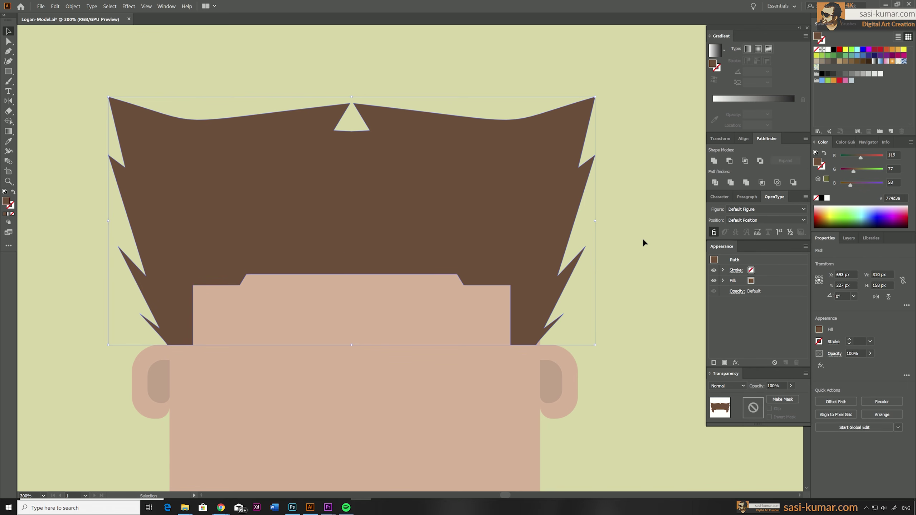
pyautogui.moveTo(596, 223); pyautogui.dragTo(602, 221)
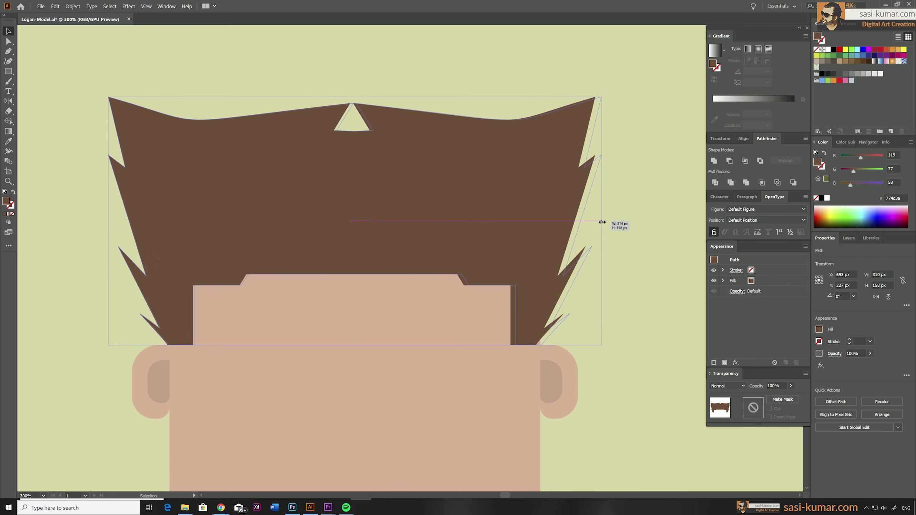
pyautogui.click(474, 70)
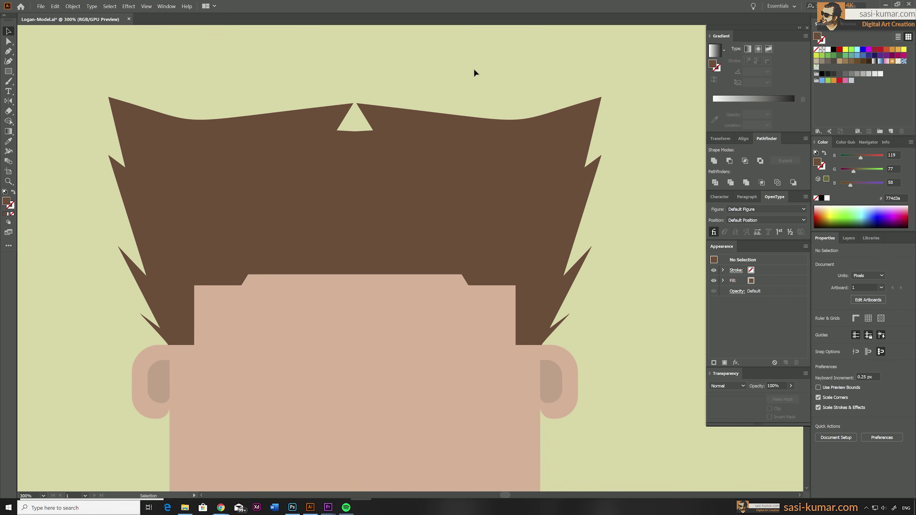
# Step: Slightly round all the corners of the united hair shape
pyautogui.click(387, 180)
pyautogui.click(9, 42)
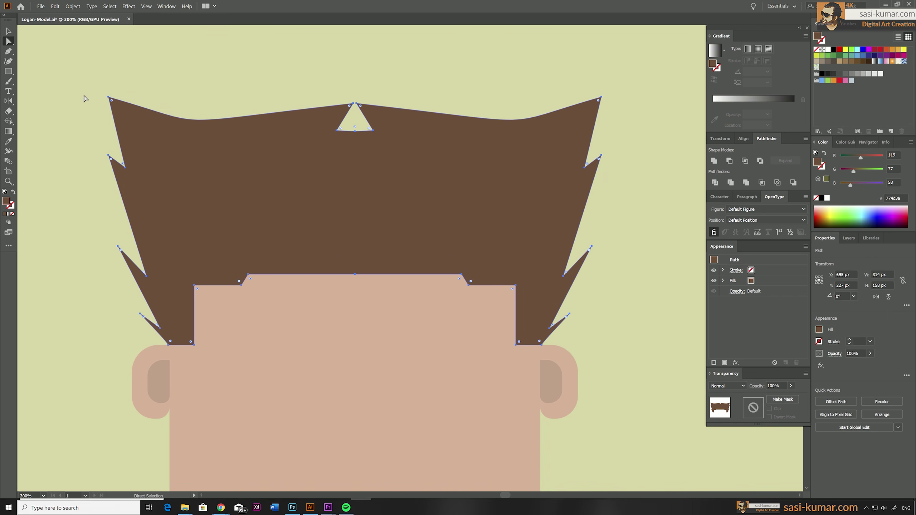
pyautogui.moveTo(123, 111); pyautogui.dragTo(123, 112)
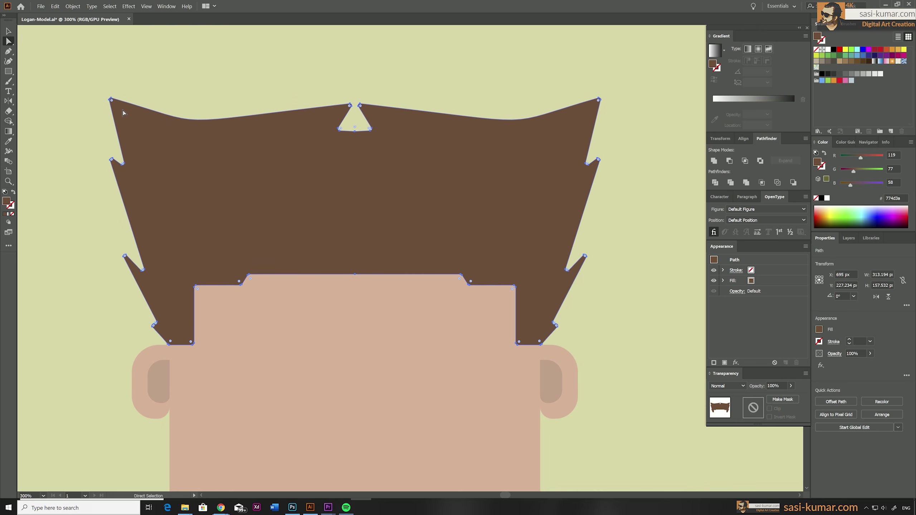
pyautogui.click(463, 73)
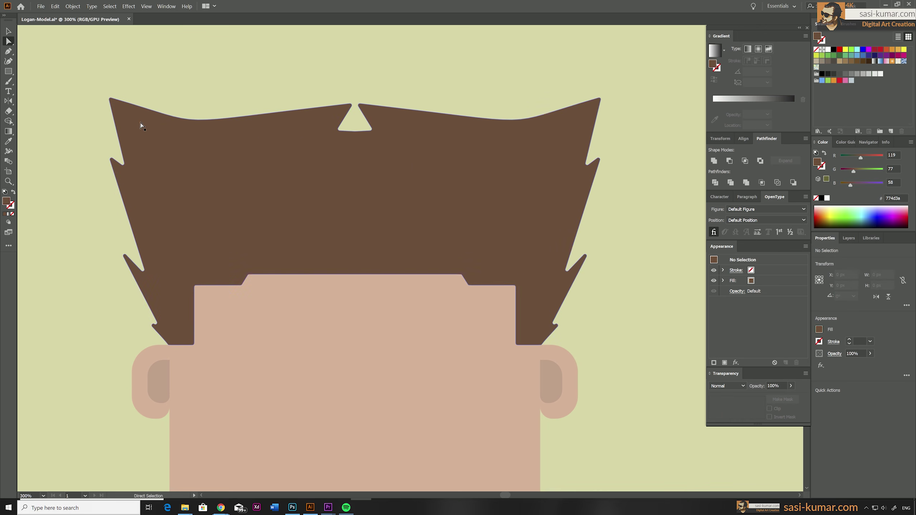
pyautogui.press('v')
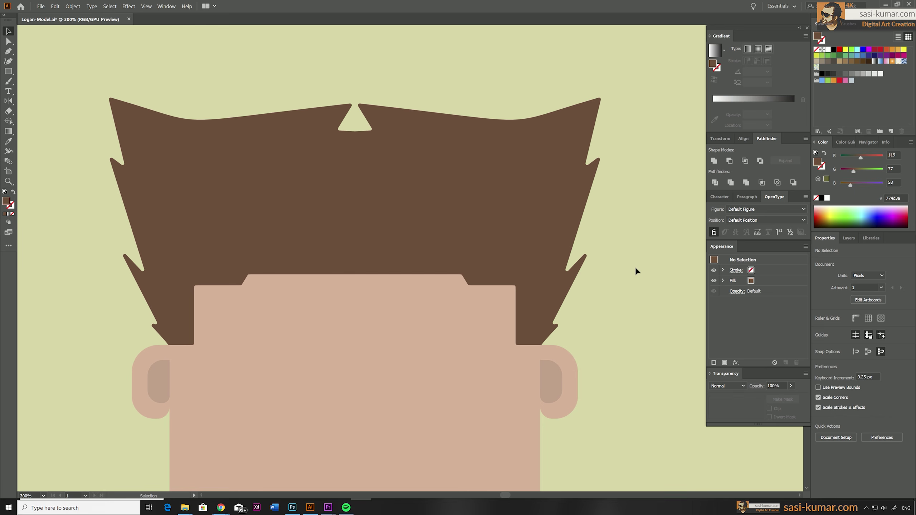
# Step: Place a duplicate of the face rectangle lower down, centred at about X 694, Y 466 px
pyautogui.hotkey('ctrl', '1')
pyautogui.hotkey('ctrl', '+')
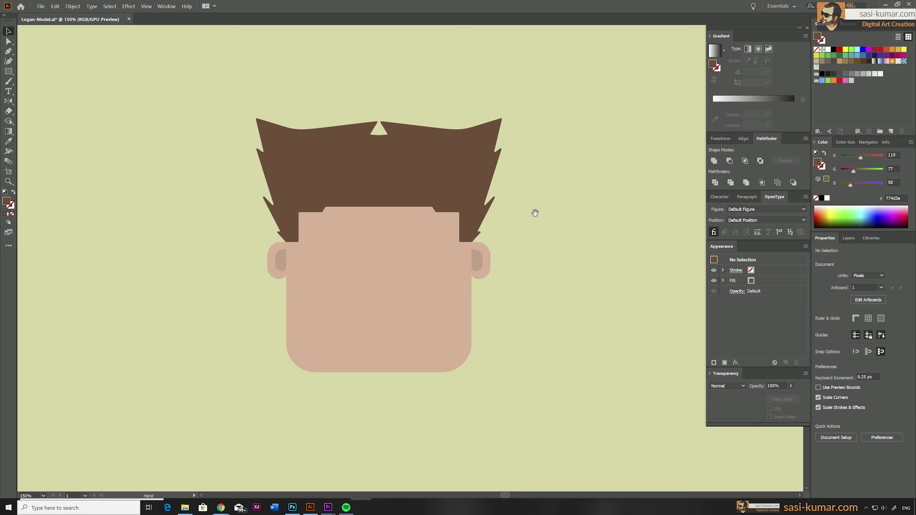
pyautogui.moveTo(535, 213); pyautogui.dragTo(540, 178)
pyautogui.hotkey('ctrl', '+')
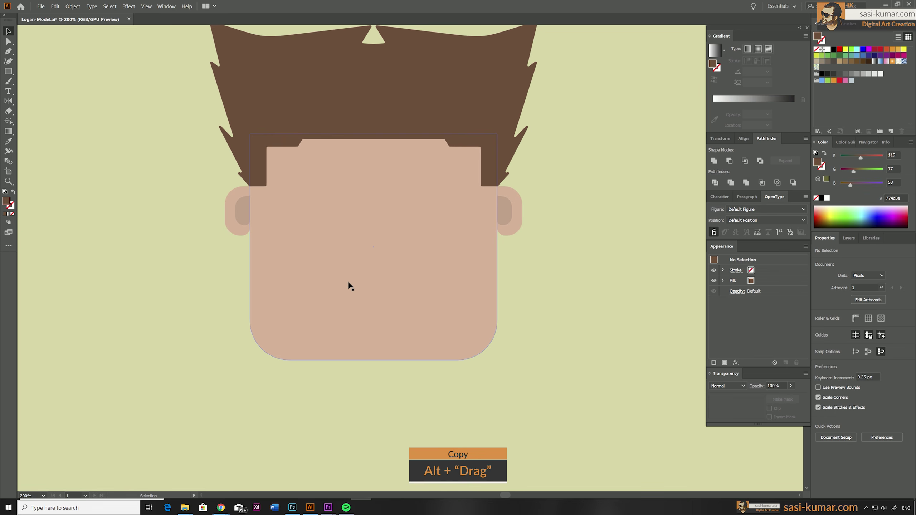
pyautogui.moveTo(349, 286); pyautogui.dragTo(337, 371)
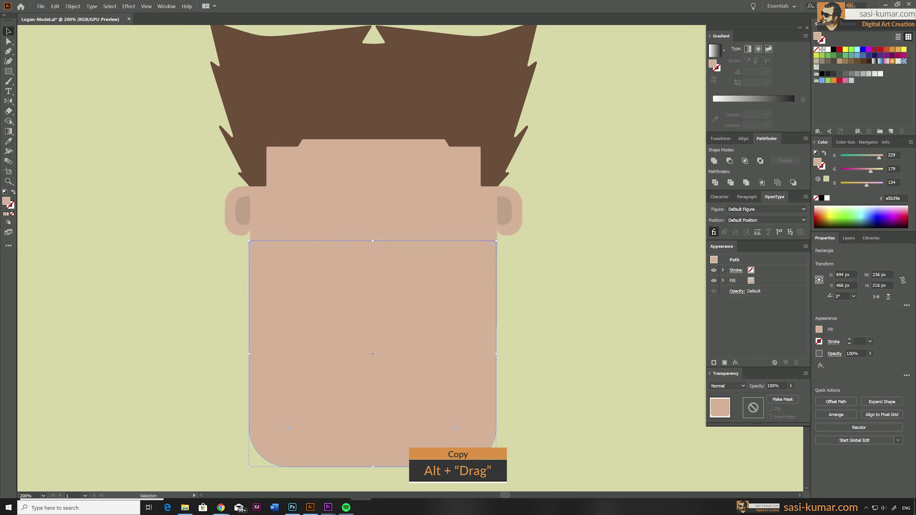
# Step: Place two overlapping face-shape copies beside the head: a larger one 270 px wide and, shifted upward in front, one 240 × 226 px
pyautogui.hotkey('ctrl', '-')
pyautogui.moveTo(458, 303)
pyautogui.mouseDown()
pyautogui.moveTo(247, 266)
pyautogui.moveTo(449, 290)
pyautogui.mouseUp()
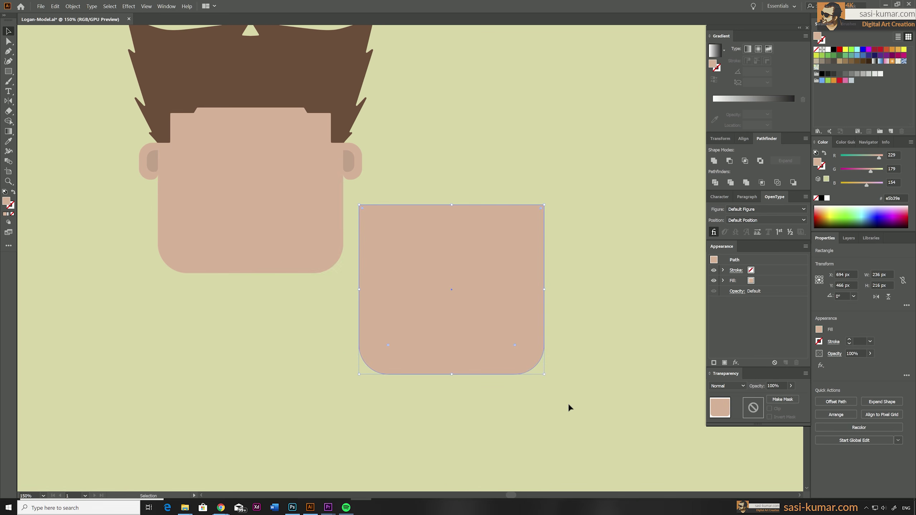
pyautogui.moveTo(544, 377); pyautogui.dragTo(559, 389)
pyautogui.moveTo(450, 312); pyautogui.dragTo(571, 202)
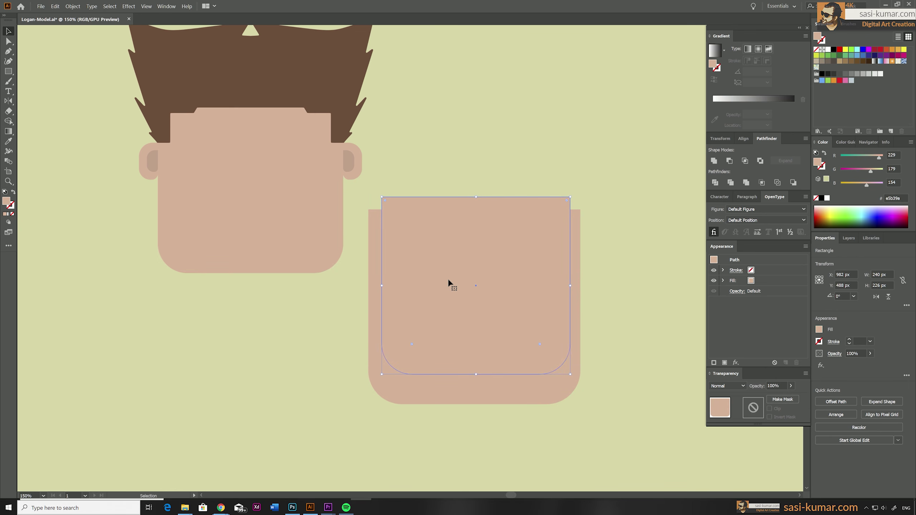
pyautogui.moveTo(448, 278); pyautogui.dragTo(449, 229)
# Step: Align the two face-shape copies on their horizontal centres and subtract the smaller front one from the larger to form the beard
pyautogui.keyDown('shift'); pyautogui.click(542, 364); pyautogui.keyUp('shift')
pyautogui.click(743, 139)
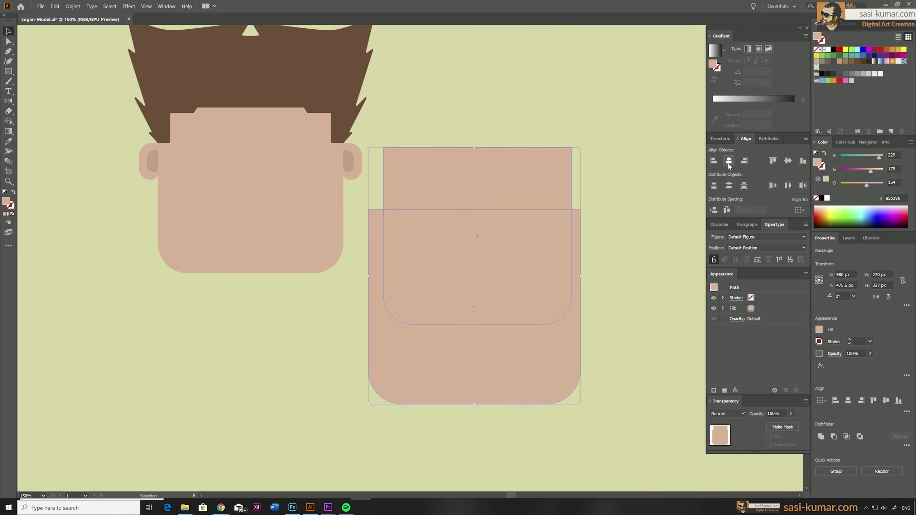
pyautogui.click(729, 160)
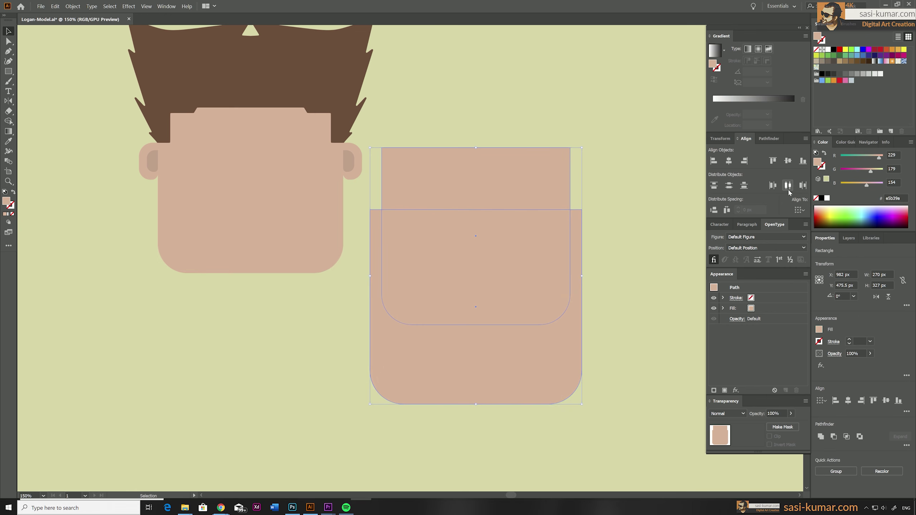
pyautogui.click(769, 139)
pyautogui.click(730, 160)
pyautogui.click(628, 184)
# Step: Position the beard shape around the lower face, centred at X 695, Y 431.5 px, and resize it to 264 × 231 px
pyautogui.moveTo(483, 358); pyautogui.dragTo(238, 287)
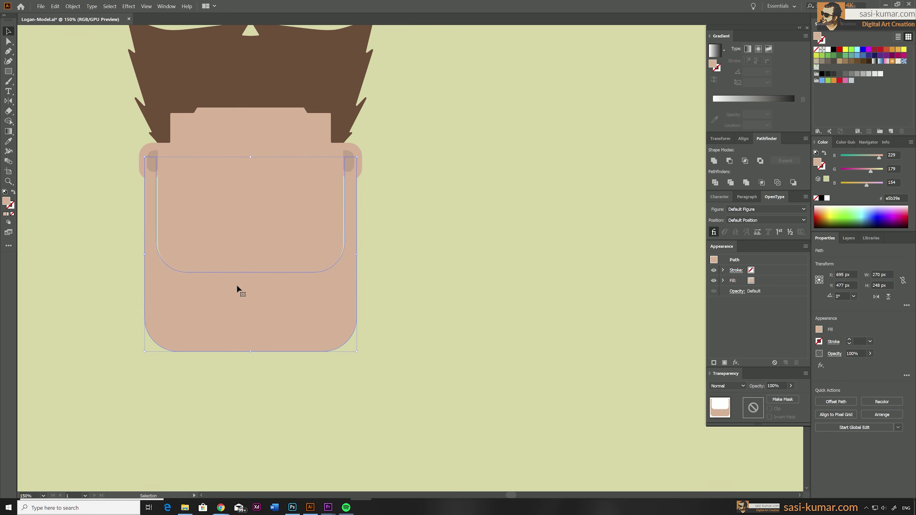
pyautogui.moveTo(357, 254); pyautogui.dragTo(355, 255)
pyautogui.moveTo(252, 352); pyautogui.dragTo(254, 340)
pyautogui.moveTo(259, 280); pyautogui.dragTo(258, 295)
pyautogui.moveTo(249, 334); pyautogui.dragTo(248, 296)
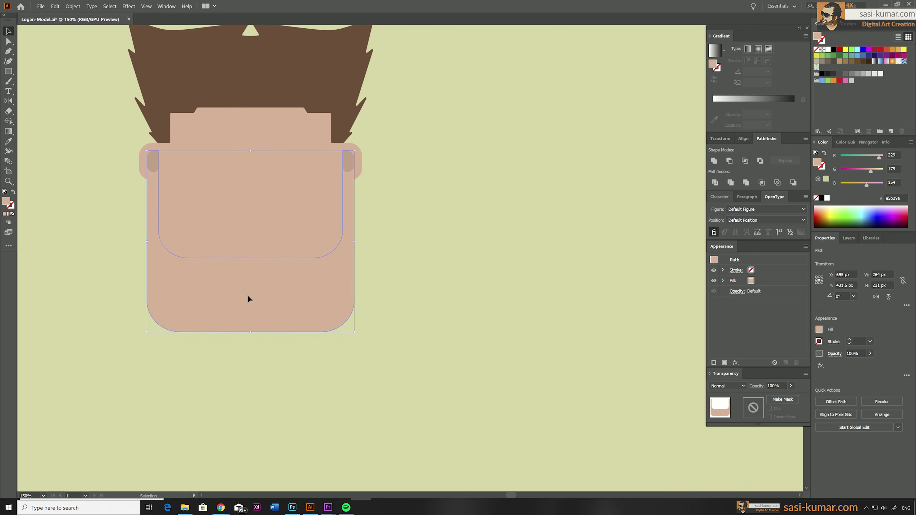
# Step: Fill the beard with the brown sampled from the hair
pyautogui.press('i')
pyautogui.click(332, 72)
pyautogui.moveTo(419, 178); pyautogui.dragTo(493, 233)
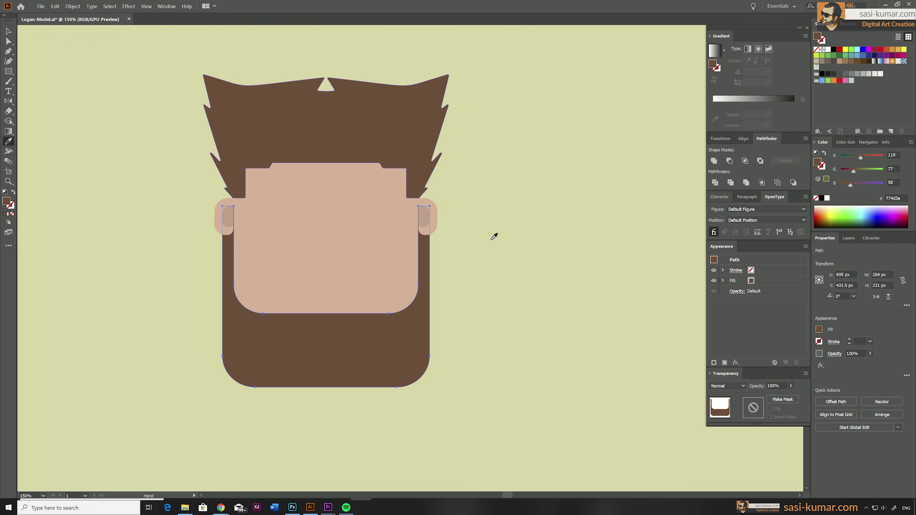
# Step: Bring the beard shape to the front of the ears
pyautogui.click(8, 32)
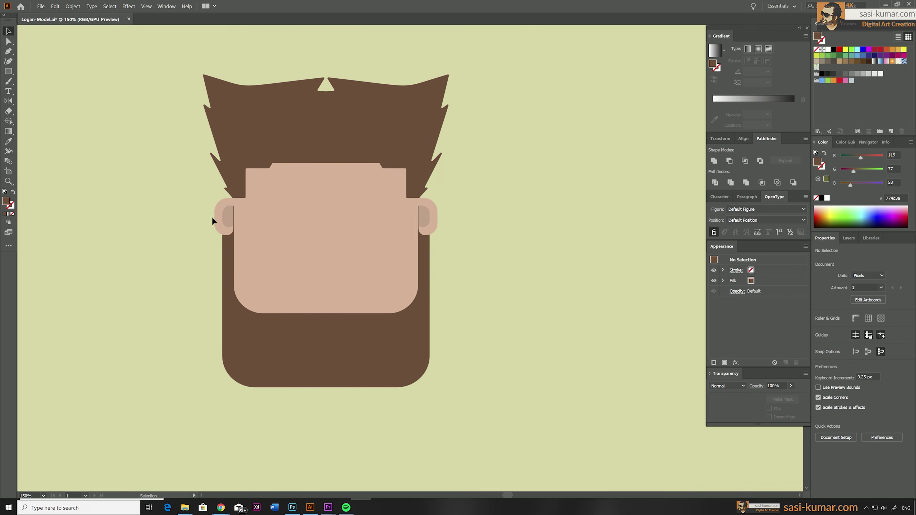
pyautogui.rightClick(425, 306)
pyautogui.moveTo(482, 421)
pyautogui.click(548, 420)
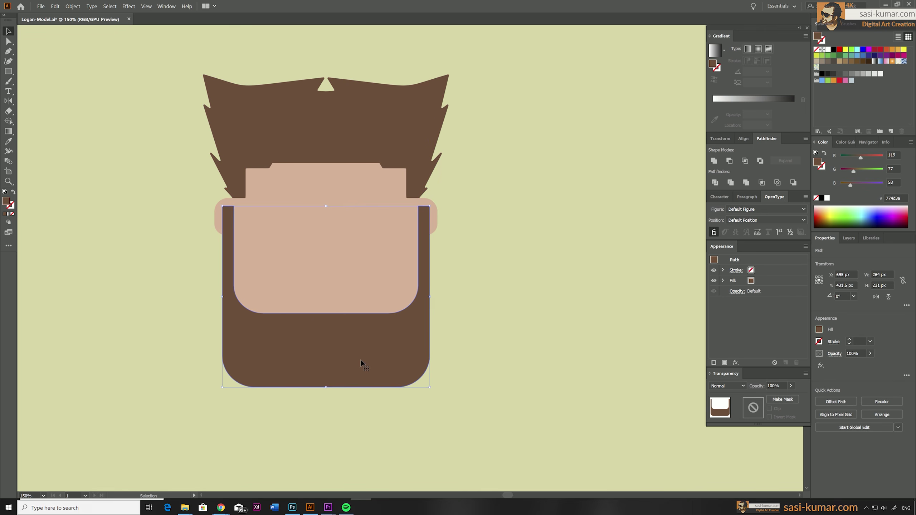
# Step: Lower the top anchor points of both beard sides to the bottom of the ears, making the beard 194 px high
pyautogui.doubleClick(418, 327)
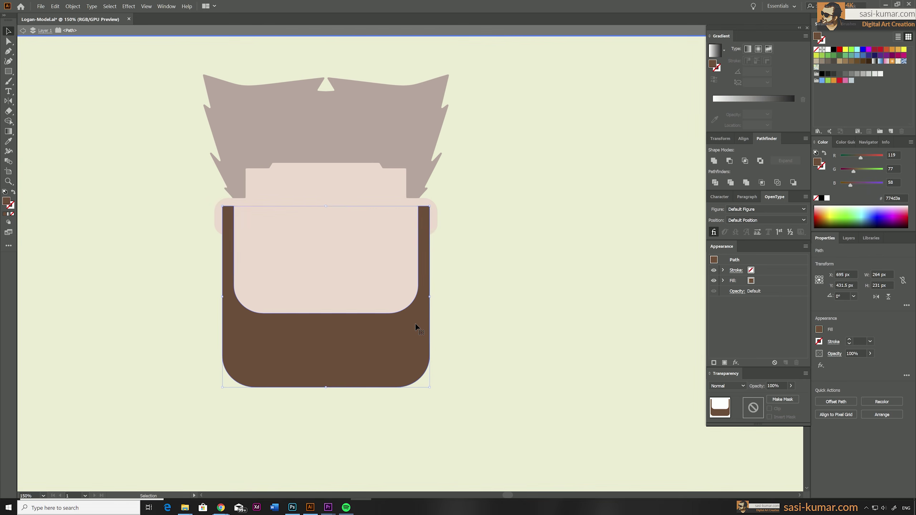
pyautogui.click(10, 42)
pyautogui.moveTo(146, 155); pyautogui.dragTo(481, 268)
pyautogui.hotkey('shift', 'Down')
pyautogui.hotkey('shift', 'Down')
pyautogui.hotkey('shift', 'Down')
pyautogui.hotkey('shift', 'Down')
pyautogui.hotkey('shift', 'Down')
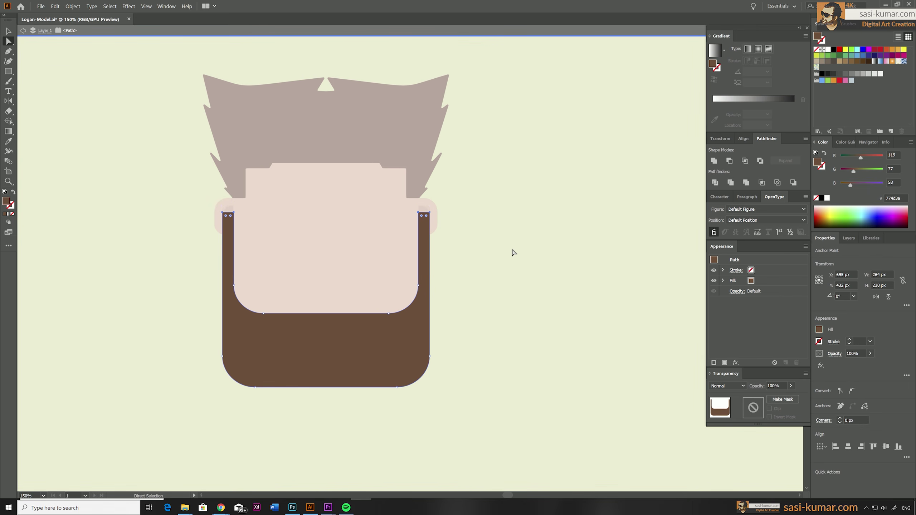
pyautogui.hotkey('shift', 'Down')
pyautogui.hotkey('shift', 'Down')
pyautogui.press('Up')
pyautogui.press('Up')
pyautogui.press('Up')
pyautogui.press('Up')
pyautogui.press('Up')
pyautogui.press('Up')
pyautogui.press('Up')
pyautogui.press('Up')
pyautogui.press('Up')
pyautogui.press('Up')
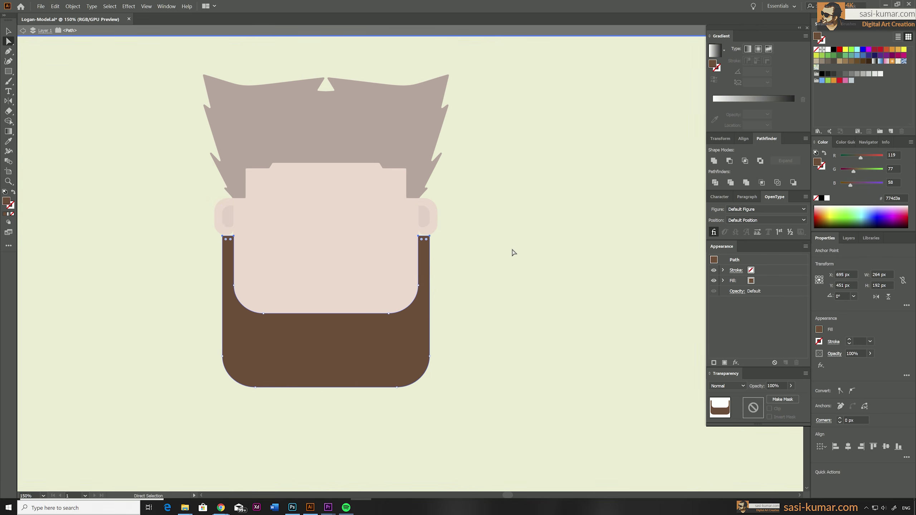
pyautogui.press('v')
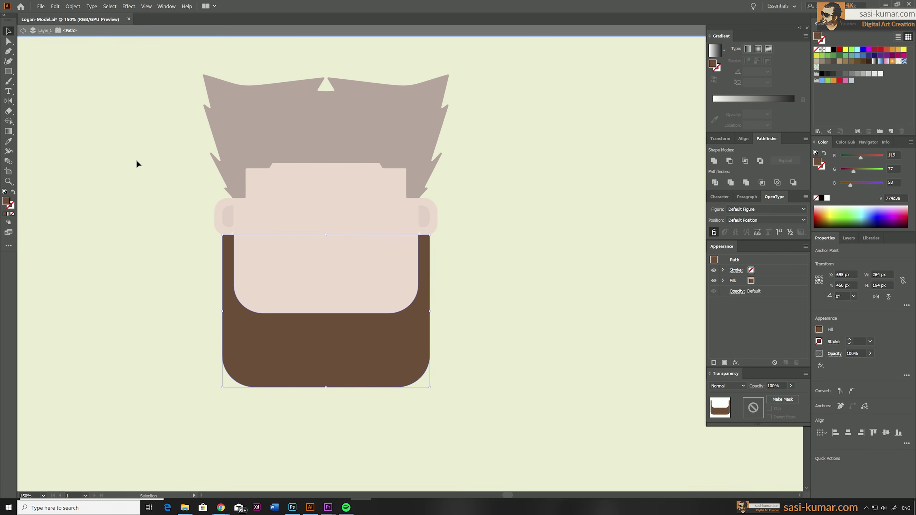
pyautogui.press('Escape')
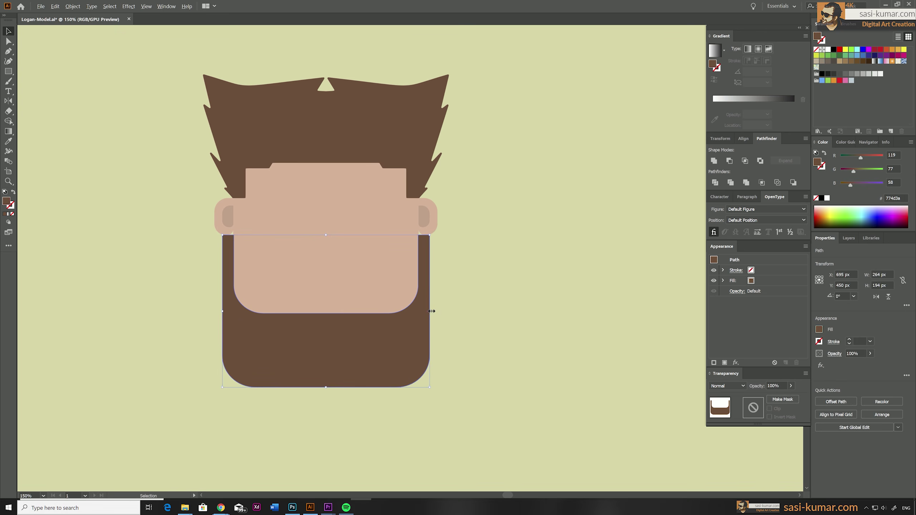
# Step: Round the outer top corners of the two beard sides below the ears
pyautogui.press('a')
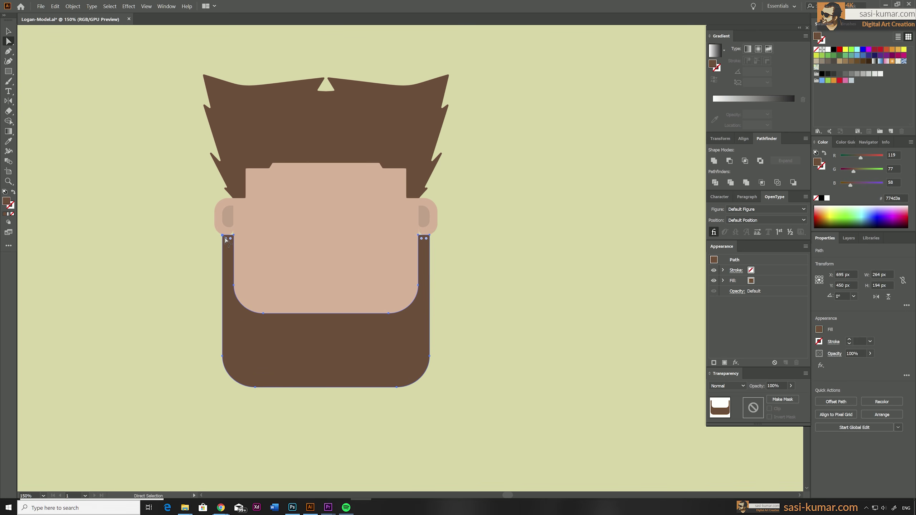
pyautogui.click(429, 235)
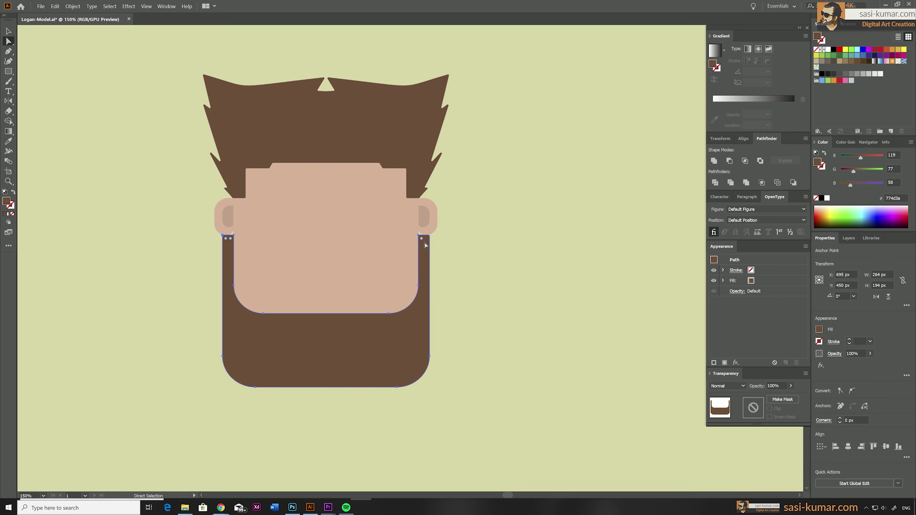
pyautogui.keyDown('shift'); pyautogui.click(224, 236); pyautogui.keyUp('shift')
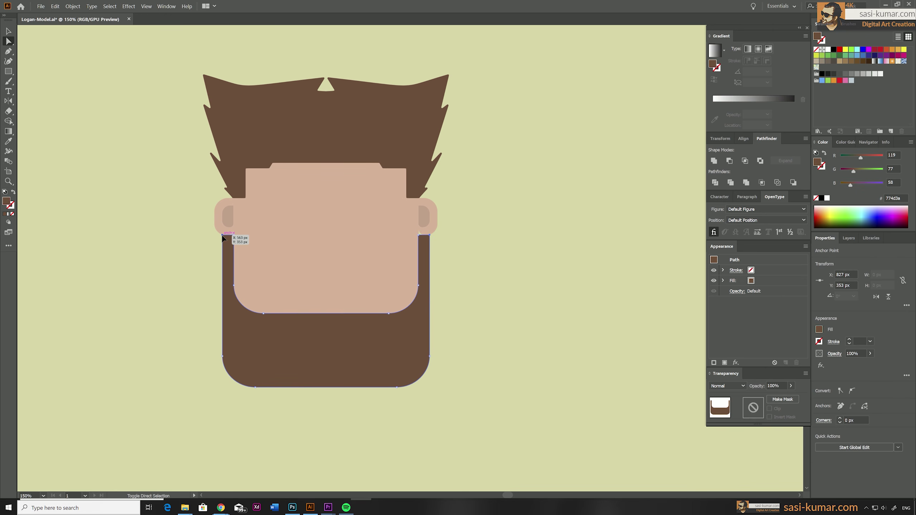
pyautogui.click(547, 300)
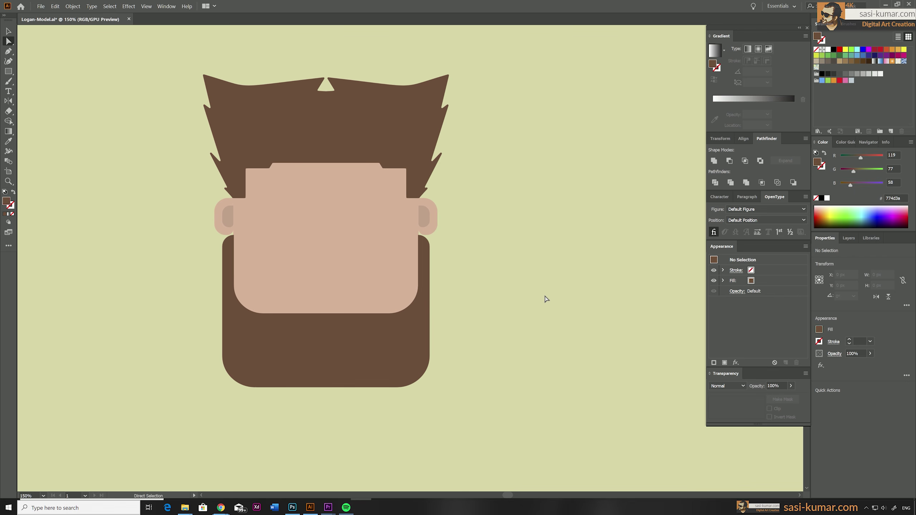
# Step: Draw a brown rectangle of about 165 × 107 px over the lower face and beard as the moustache area
pyautogui.click(8, 71)
pyautogui.moveTo(265, 256)
pyautogui.mouseDown()
pyautogui.moveTo(412, 345)
pyautogui.moveTo(395, 340)
pyautogui.mouseUp()
pyautogui.press('v')
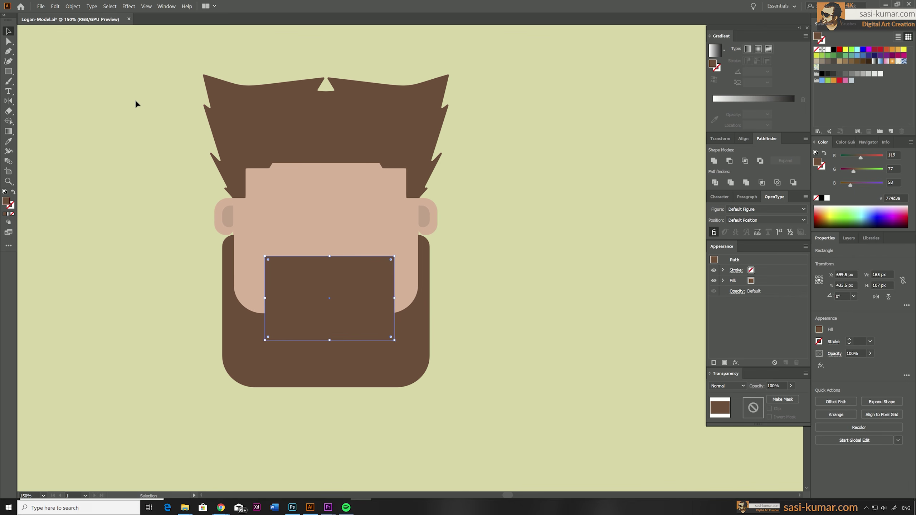
# Step: Align all the head shapes, including the moustache rectangle, on their horizontal centres
pyautogui.click(137, 102)
pyautogui.click(224, 209)
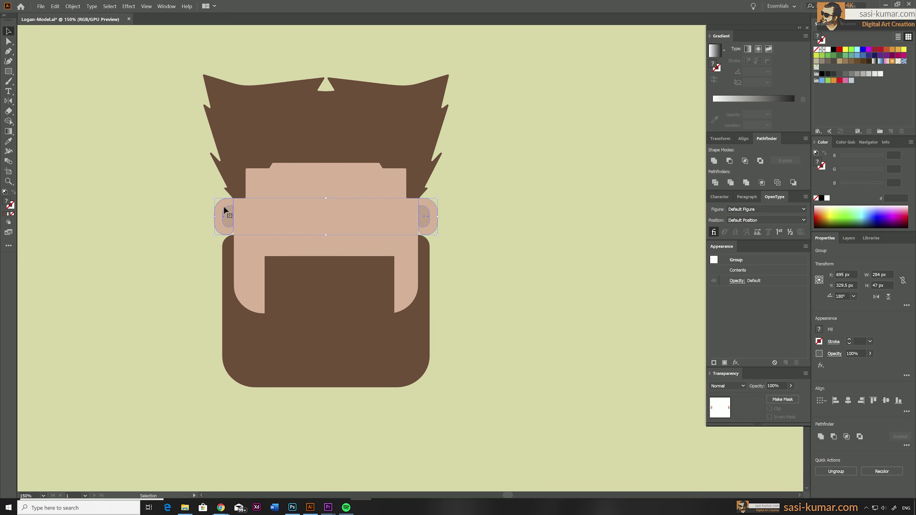
pyautogui.click(498, 417)
pyautogui.hotkey('ctrl', 'a')
pyautogui.click(743, 138)
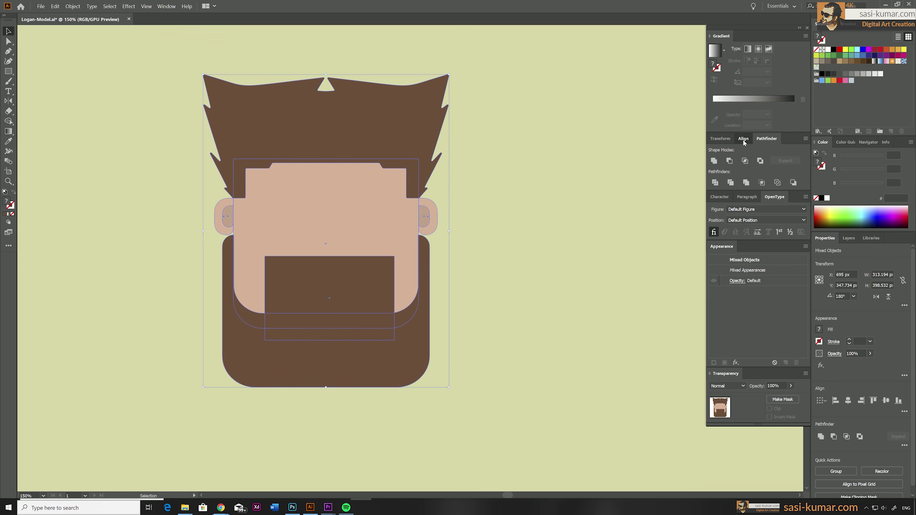
pyautogui.click(729, 161)
# Step: Strongly round the two top corners of the moustache rectangle
pyautogui.click(299, 280)
pyautogui.press('a')
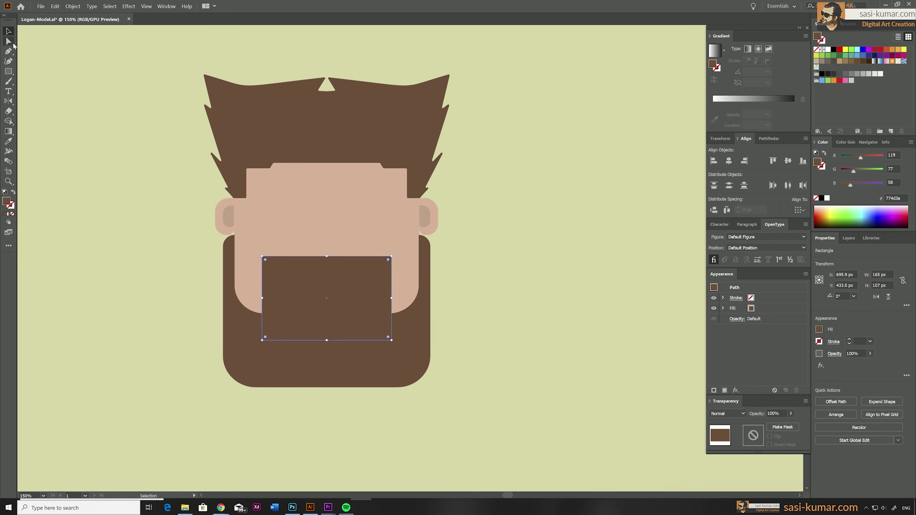
pyautogui.click(262, 256)
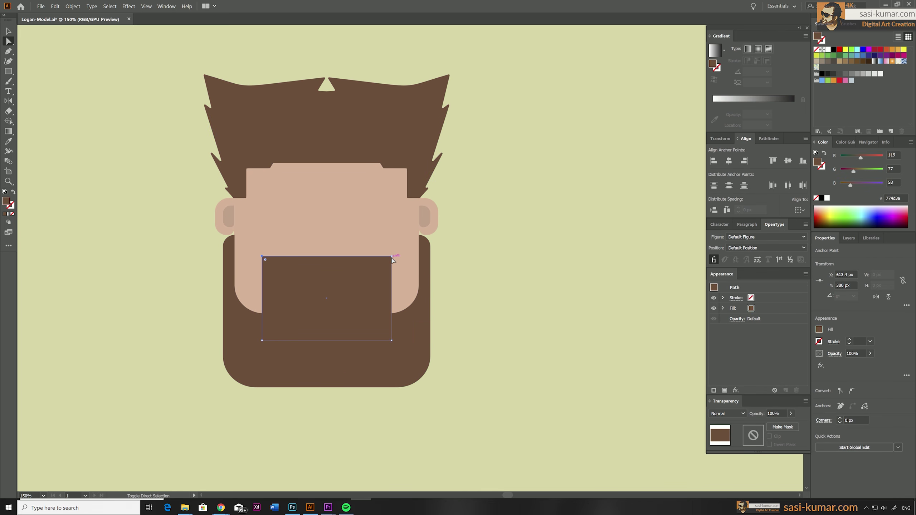
pyautogui.click(383, 262)
pyautogui.moveTo(385, 265); pyautogui.dragTo(361, 305)
pyautogui.click(9, 32)
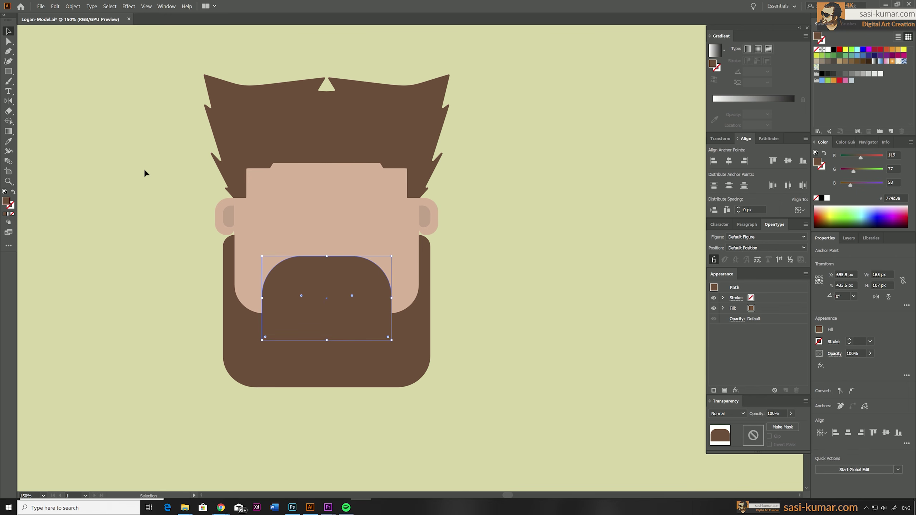
pyautogui.click(144, 173)
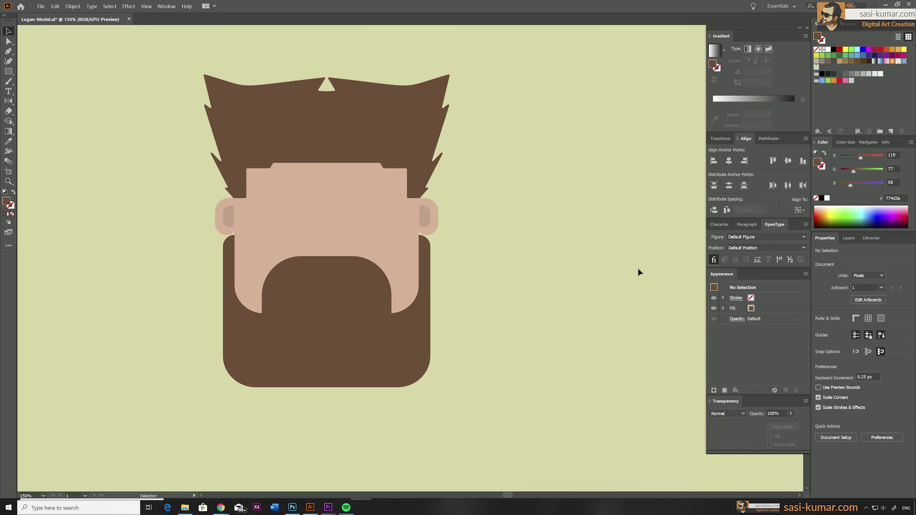
# Step: Draw a mouth rectangle of about 102 × 26 px inside the moustache area and fill it with light grey #bab7b6
pyautogui.moveTo(7, 71); pyautogui.dragTo(18, 74)
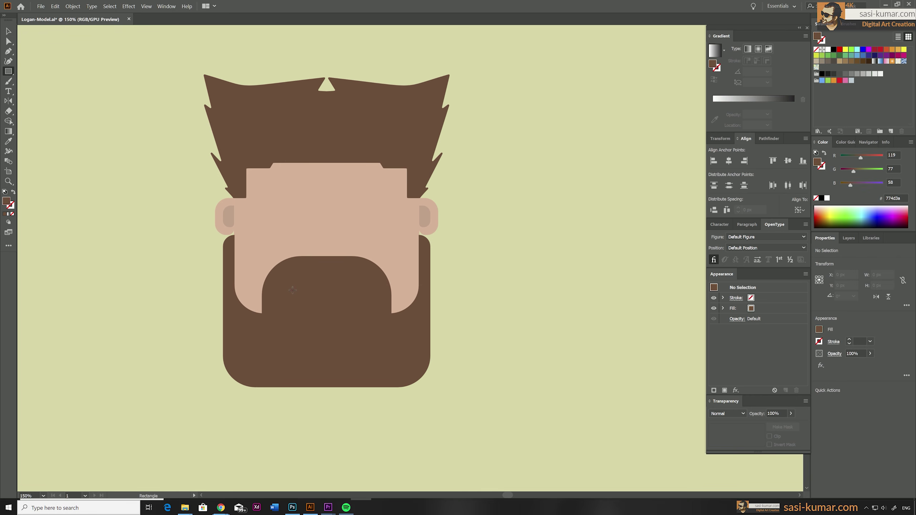
pyautogui.moveTo(293, 290)
pyautogui.mouseDown()
pyautogui.moveTo(399, 313)
pyautogui.moveTo(373, 311)
pyautogui.mouseUp()
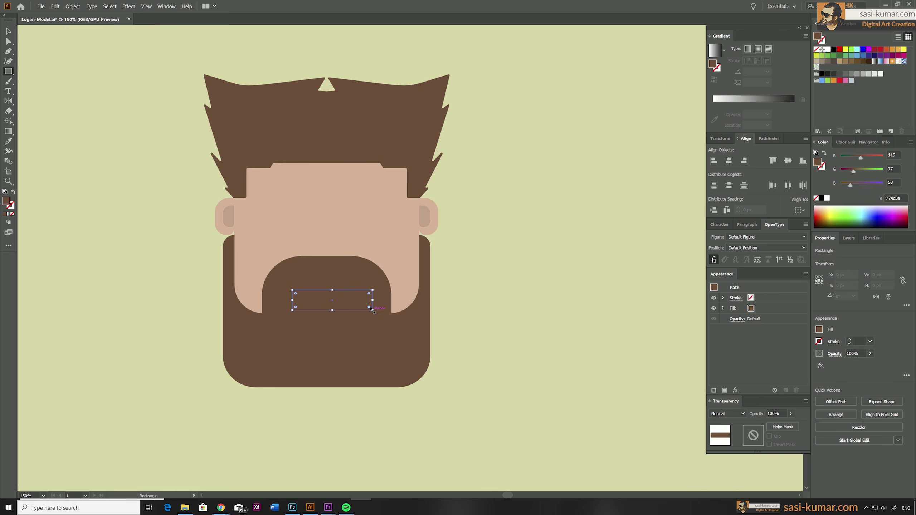
pyautogui.doubleClick(6, 203)
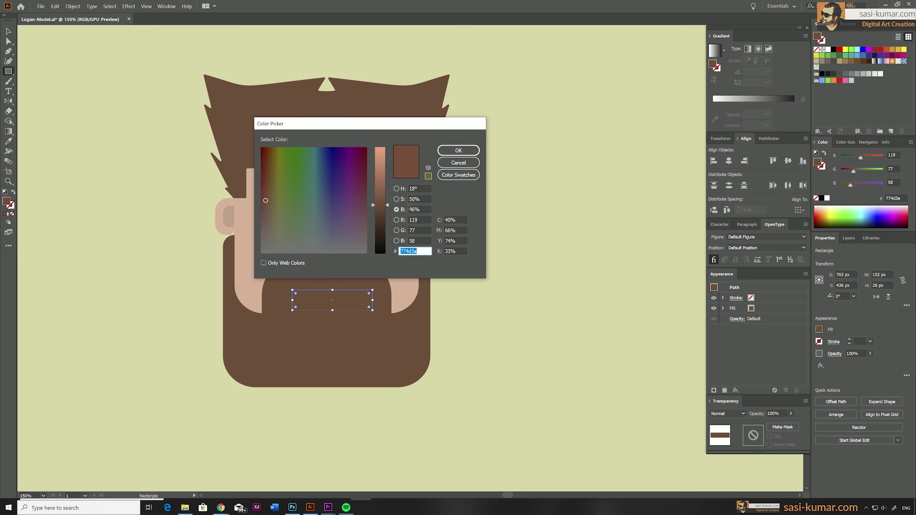
pyautogui.click(398, 189)
pyautogui.moveTo(260, 198); pyautogui.dragTo(262, 177)
pyautogui.click(466, 151)
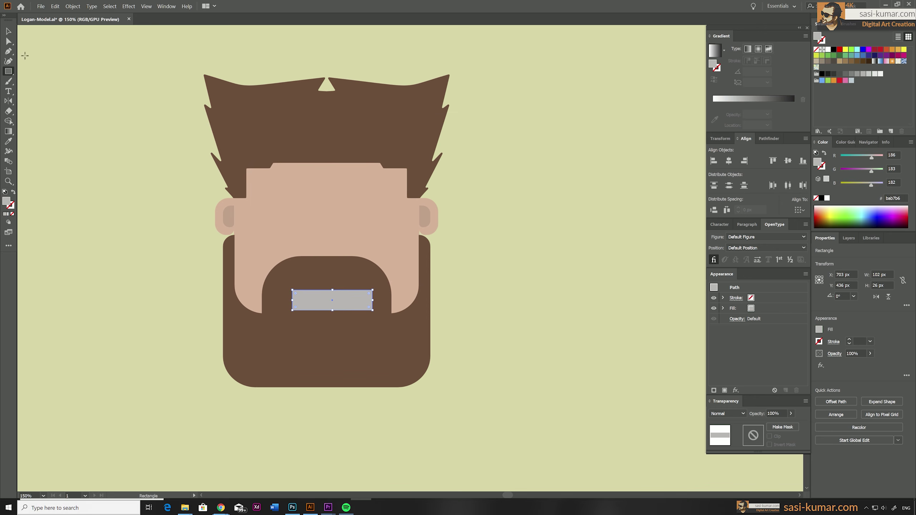
# Step: Centre the mouth rectangle on the head by aligning all shapes on their horizontal centres
pyautogui.press('v')
pyautogui.hotkey('ctrl', 'a')
pyautogui.scroll(1, 491, 256)
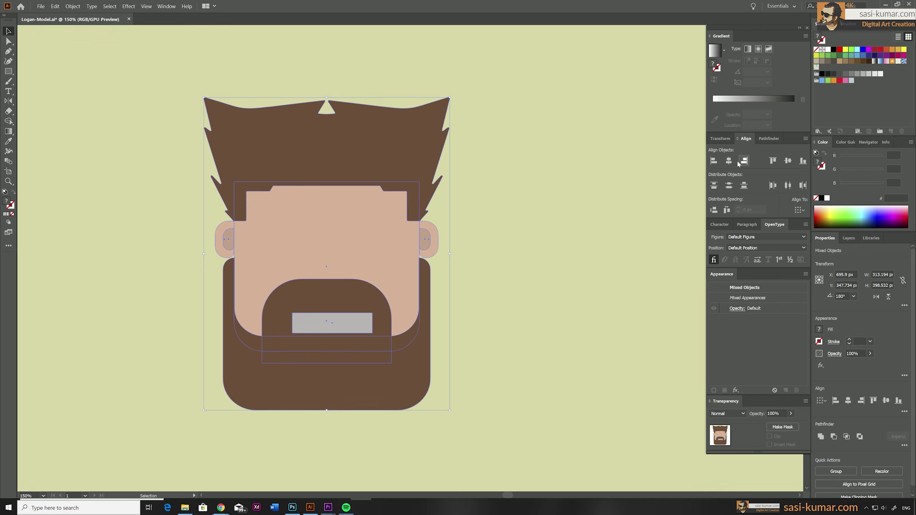
pyautogui.click(728, 161)
pyautogui.click(509, 260)
# Step: Fully round the corners of the grey mouth rectangle and nudge it slightly upward
pyautogui.click(333, 317)
pyautogui.click(8, 42)
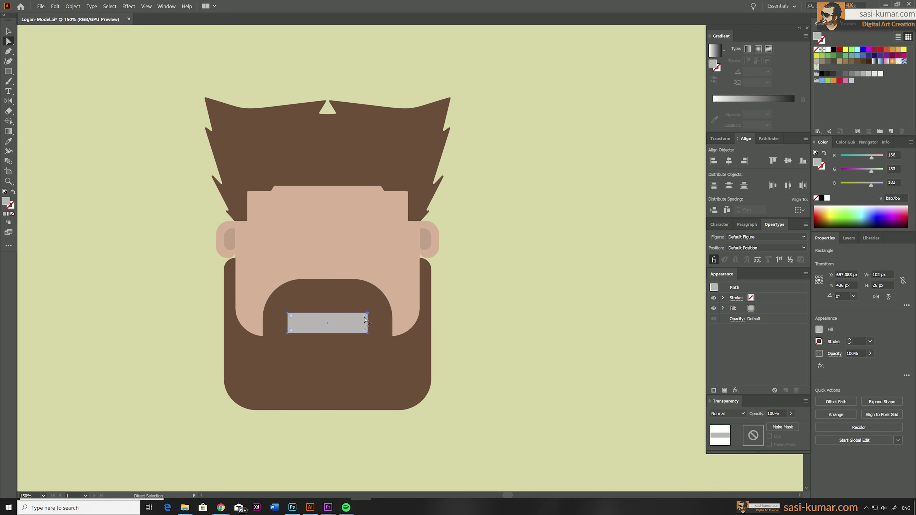
pyautogui.moveTo(364, 320); pyautogui.dragTo(361, 324)
pyautogui.moveTo(294, 320); pyautogui.dragTo(302, 319)
pyautogui.press('v')
pyautogui.press('Up')
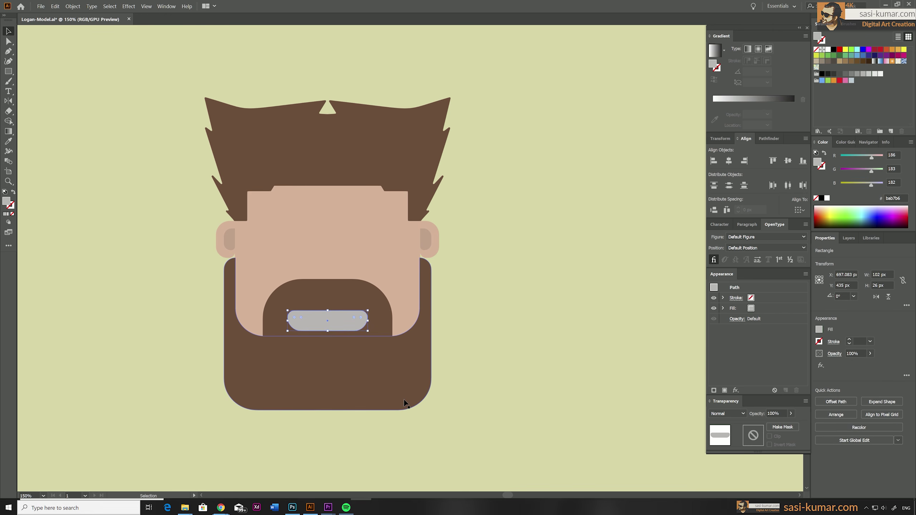
pyautogui.press('Up')
pyautogui.press('Up')
pyautogui.click(510, 345)
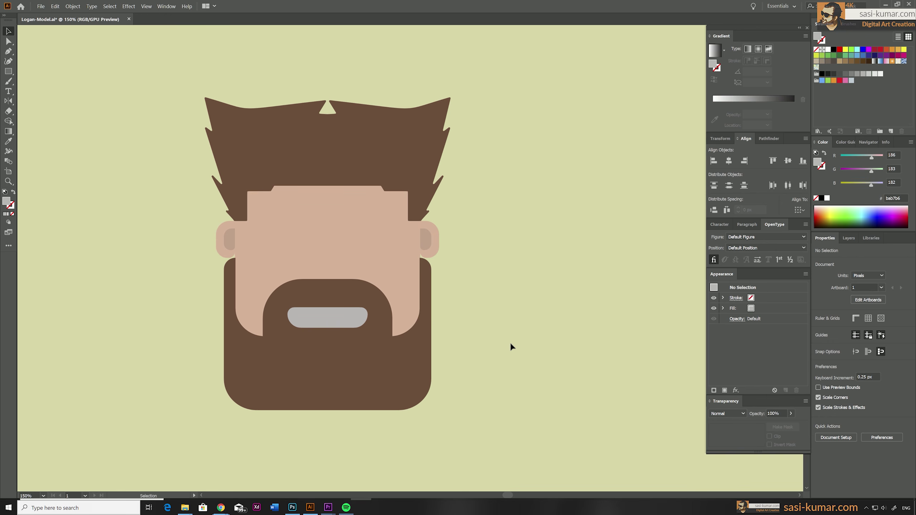
# Step: Draw an eyebrow rectangle of about 56 × 11 px on the right side of the forehead and fill it with the beard's brown
pyautogui.moveTo(8, 71); pyautogui.dragTo(31, 74)
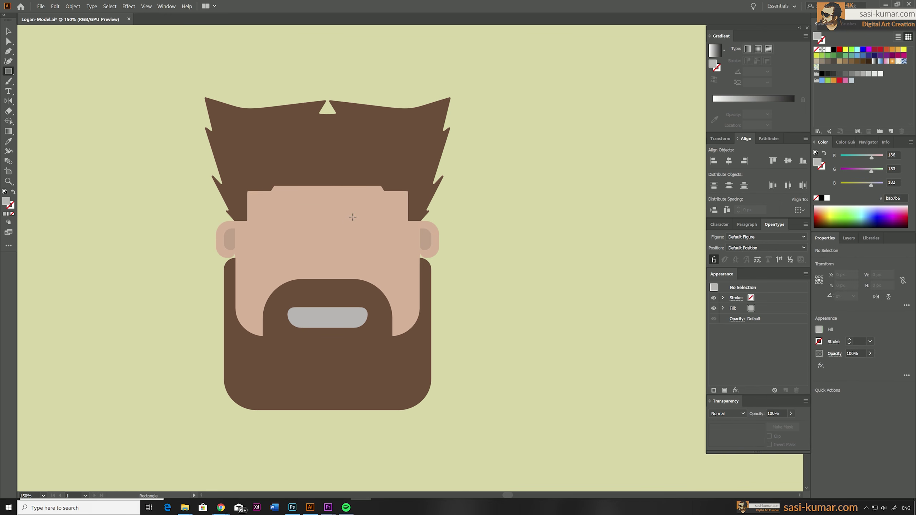
pyautogui.moveTo(353, 216); pyautogui.dragTo(396, 224)
pyautogui.press('i')
pyautogui.click(387, 316)
pyautogui.press('a')
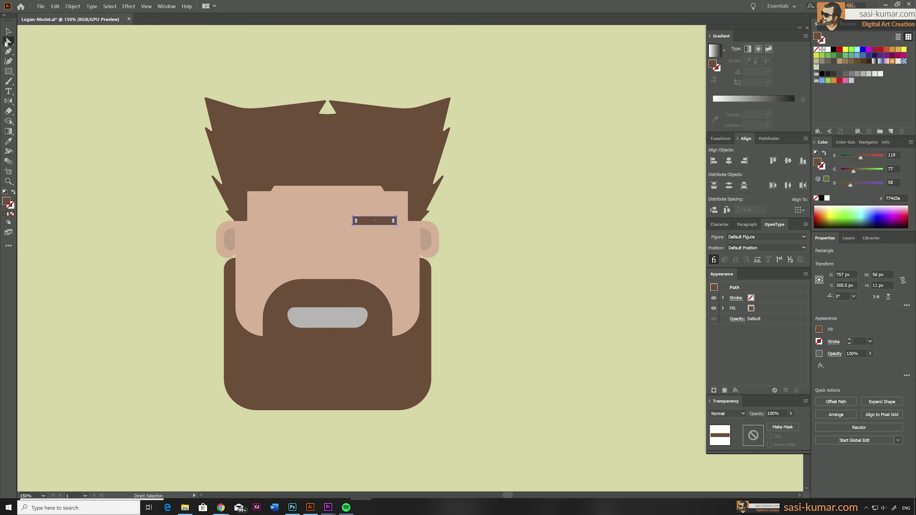
# Step: Fully round the eyebrow's corners and draw a 10 × 10 px circle for the eye just beneath it
pyautogui.click(543, 218)
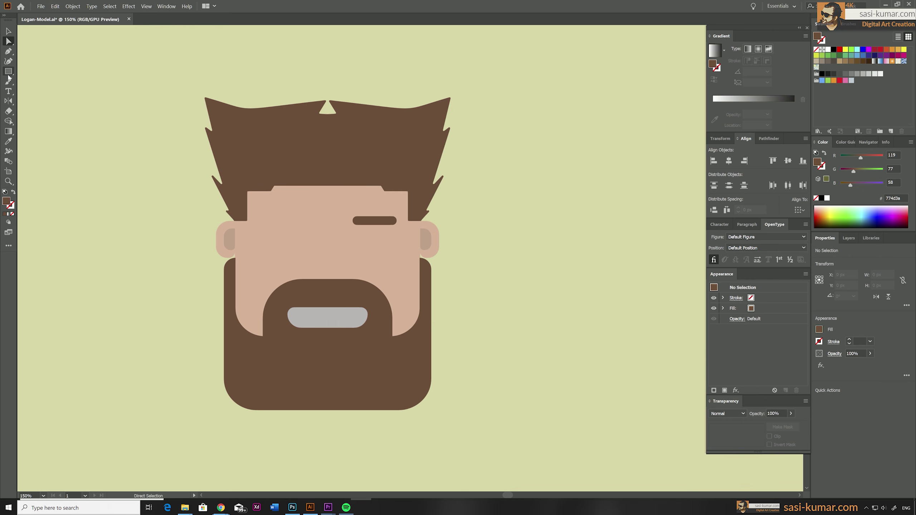
pyautogui.moveTo(7, 71); pyautogui.dragTo(34, 88)
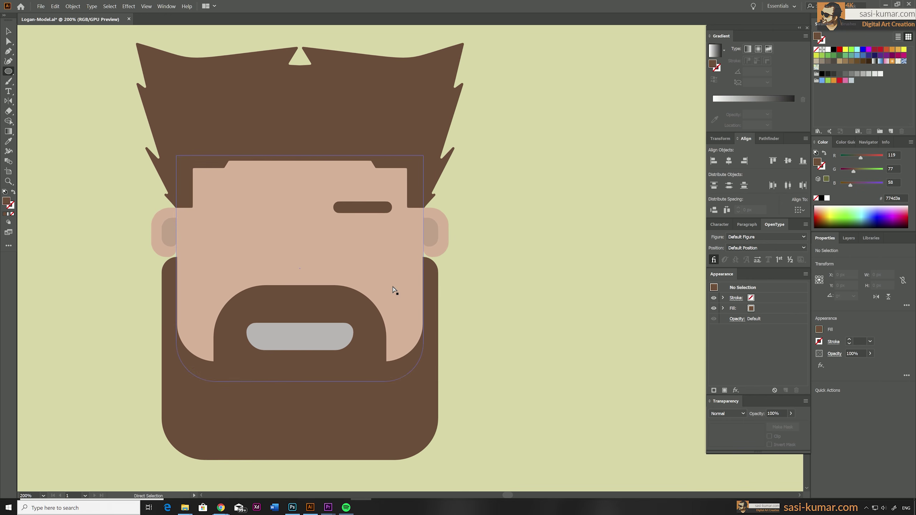
pyautogui.hotkey('ctrl', '=')
pyautogui.moveTo(359, 217); pyautogui.dragTo(369, 228)
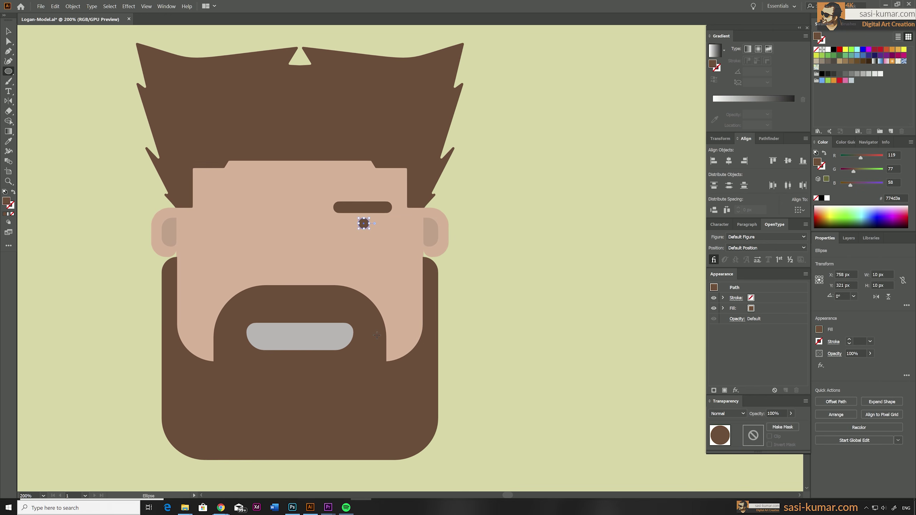
pyautogui.press('v')
pyautogui.press('Up')
pyautogui.press('Up')
# Step: Fill the eye circle with very dark brown #352924
pyautogui.doubleClick(6, 201)
pyautogui.click(284, 234)
pyautogui.click(296, 230)
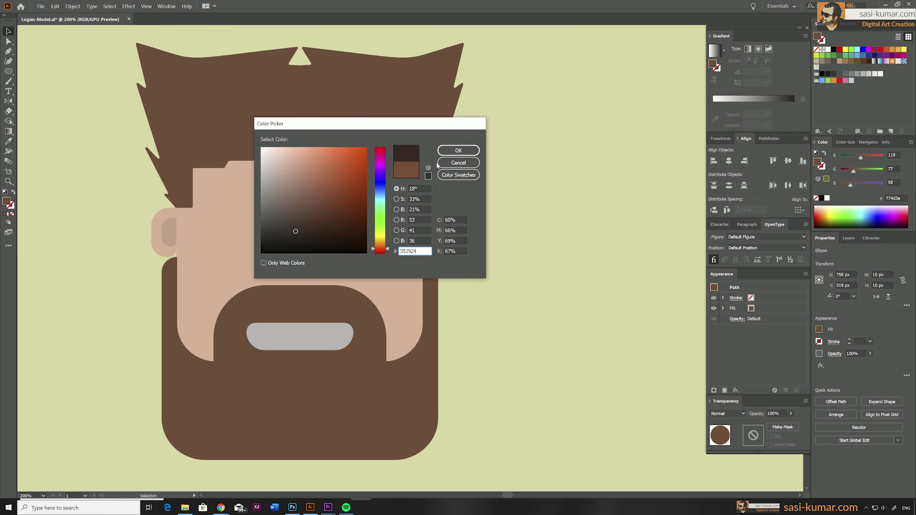
pyautogui.click(458, 151)
pyautogui.click(131, 99)
# Step: Group the eye circle with the eyebrow above it
pyautogui.click(363, 220)
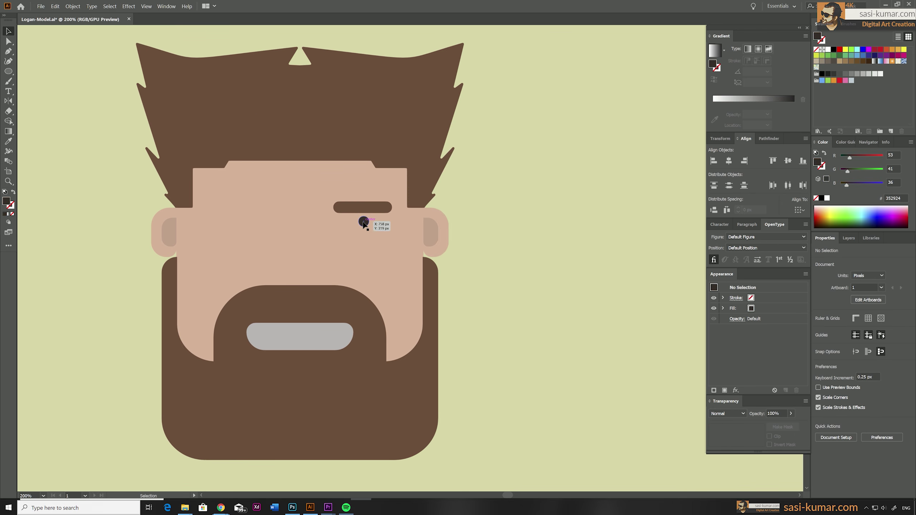
pyautogui.keyDown('shift'); pyautogui.click(373, 208); pyautogui.keyUp('shift')
pyautogui.hotkey('ctrl', 'g')
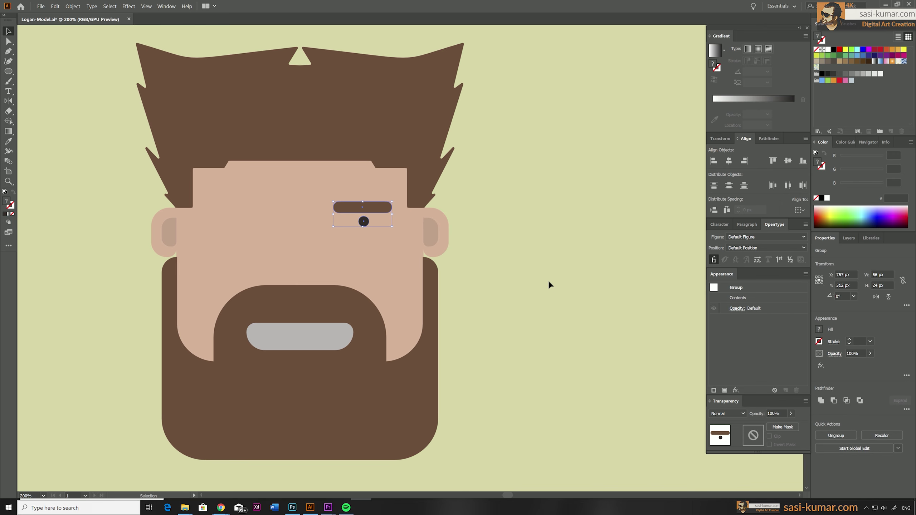
# Step: Make a vertically reflected copy of the eye and eyebrow group and place it level on the opposite side of the face
pyautogui.press('v')
pyautogui.doubleClick(9, 101)
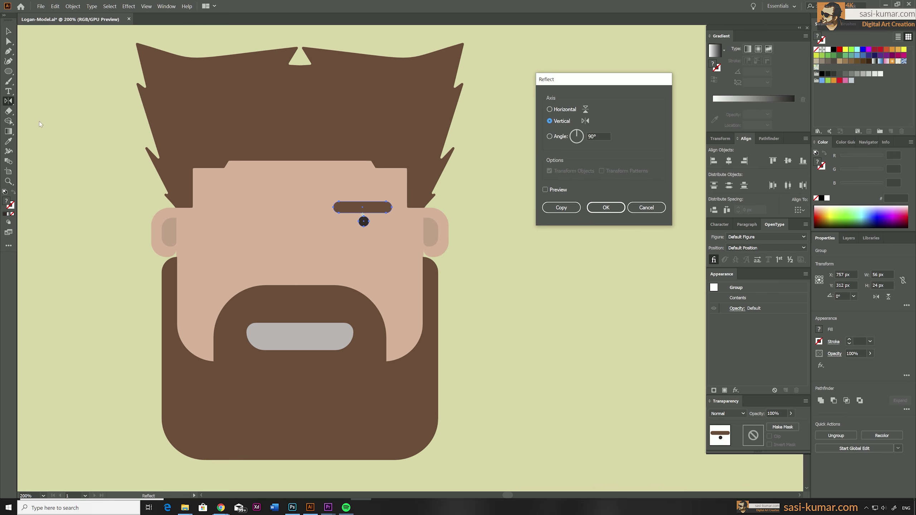
pyautogui.click(561, 206)
pyautogui.press('v')
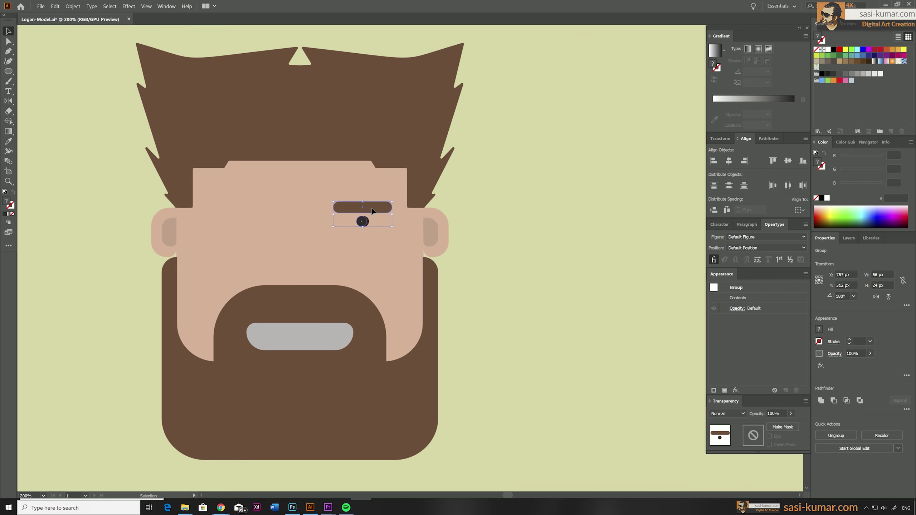
pyautogui.moveTo(373, 210); pyautogui.dragTo(247, 210)
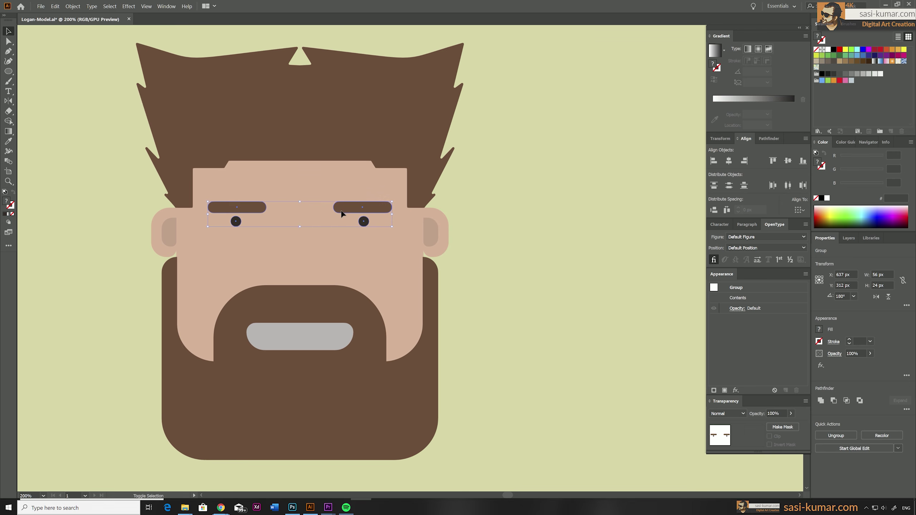
pyautogui.keyDown('shift'); pyautogui.click(363, 208); pyautogui.keyUp('shift')
pyautogui.click(473, 264)
# Step: Draw a nose rectangle of about 29 × 57 px overlapping the moustache and fill it with lighter skin tone #f4c8b5
pyautogui.press('m')
pyautogui.scroll(-1, 385, 294)
pyautogui.hscroll(-2, 385, 293)
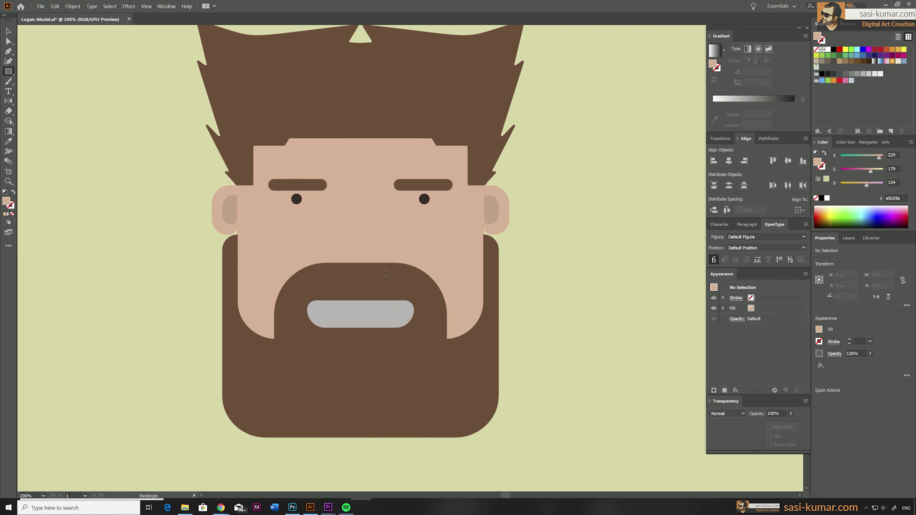
pyautogui.moveTo(345, 220); pyautogui.dragTo(375, 279)
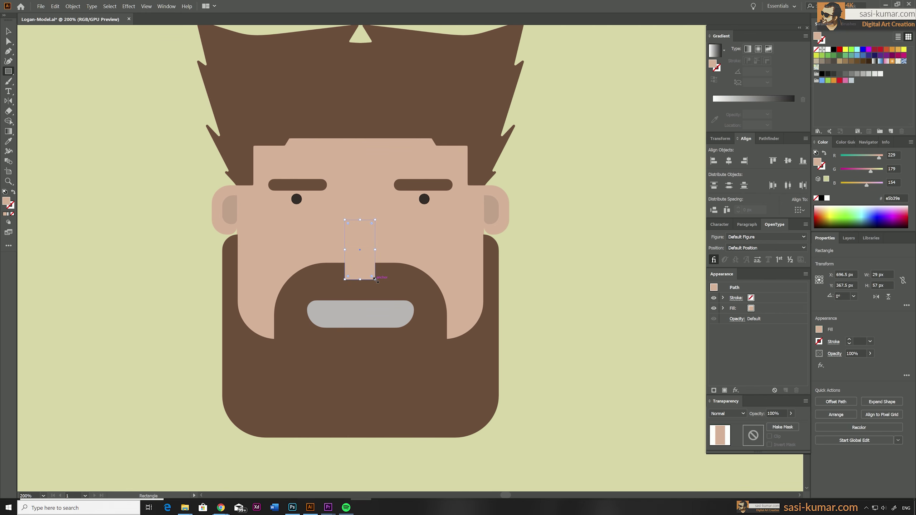
pyautogui.press('i')
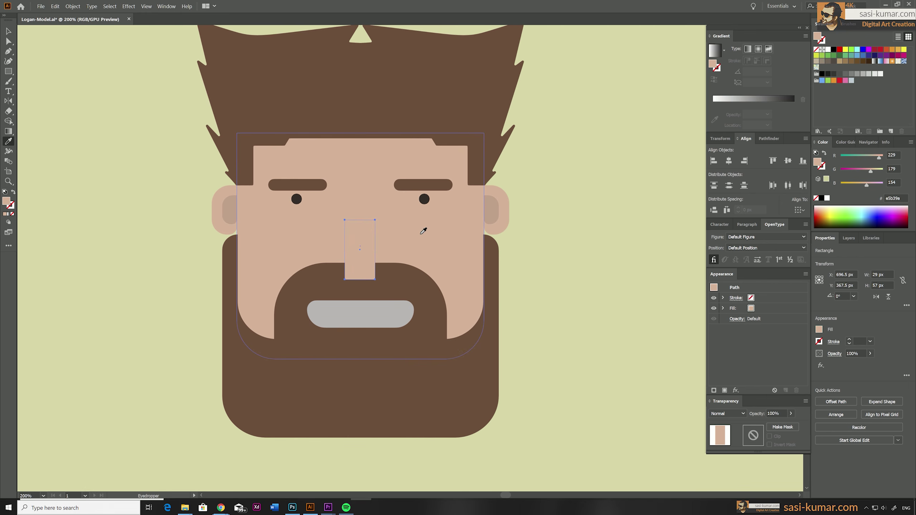
pyautogui.doubleClick(6, 202)
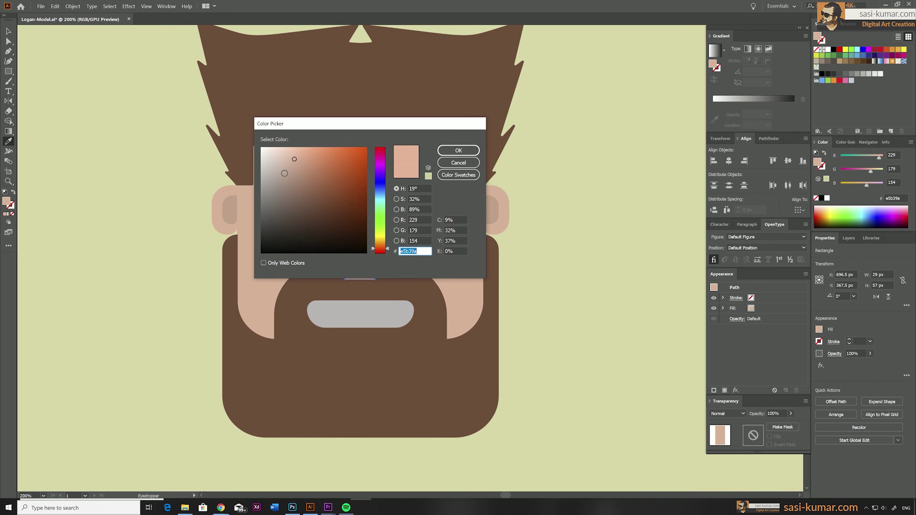
pyautogui.moveTo(292, 159); pyautogui.dragTo(289, 152)
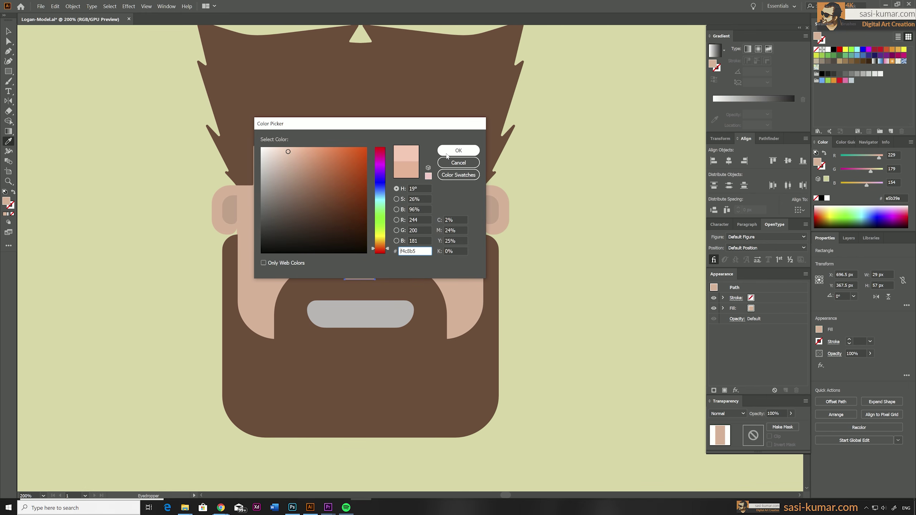
pyautogui.click(457, 150)
# Step: Taper the nose by nudging its two upper anchor points slightly inward
pyautogui.click(8, 41)
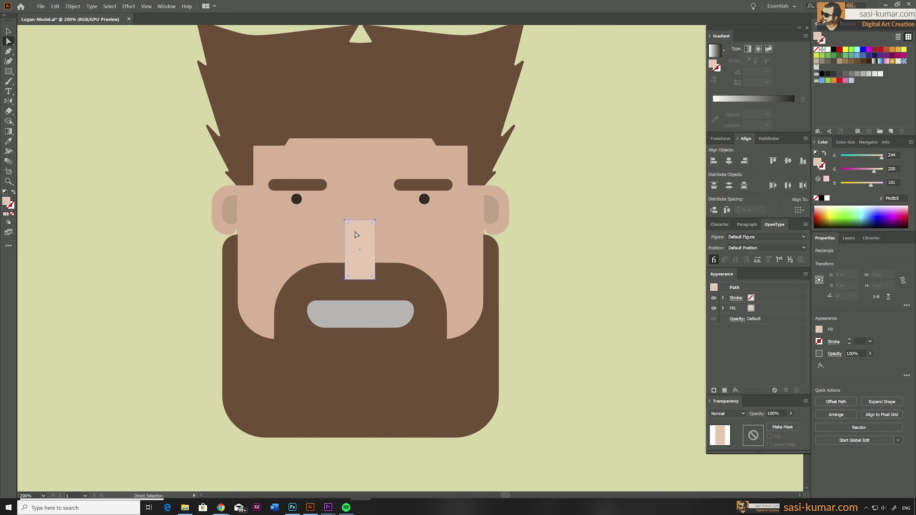
pyautogui.click(345, 219)
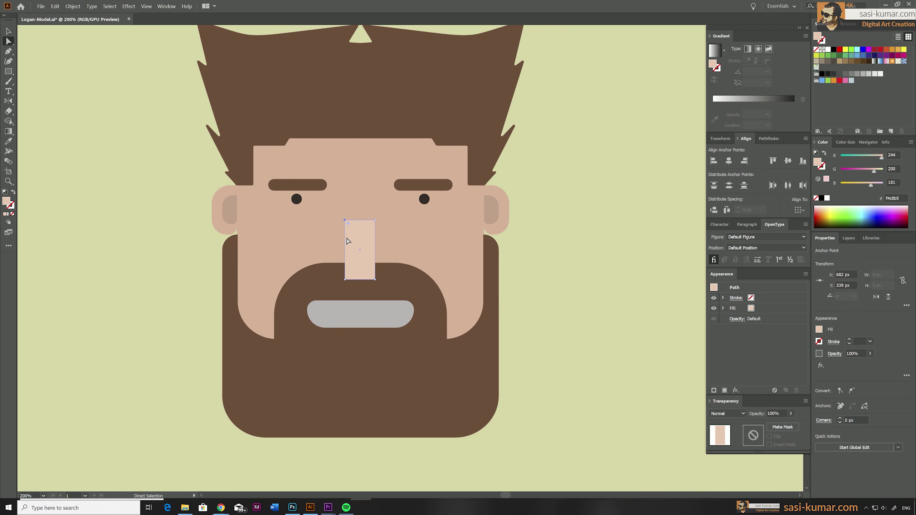
pyautogui.press('Right')
pyautogui.press('Right')
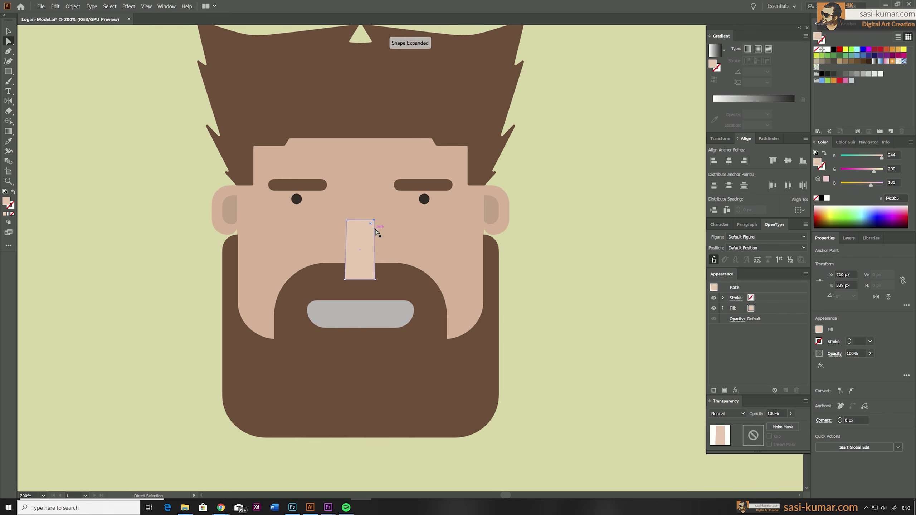
pyautogui.press('Left')
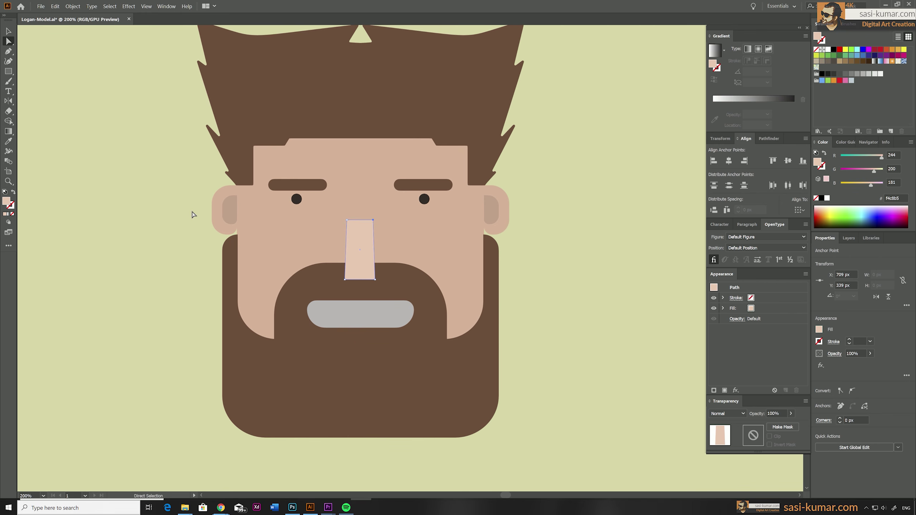
# Step: Round all four corners of the nose shape
pyautogui.click(353, 239)
pyautogui.moveTo(352, 227); pyautogui.dragTo(355, 234)
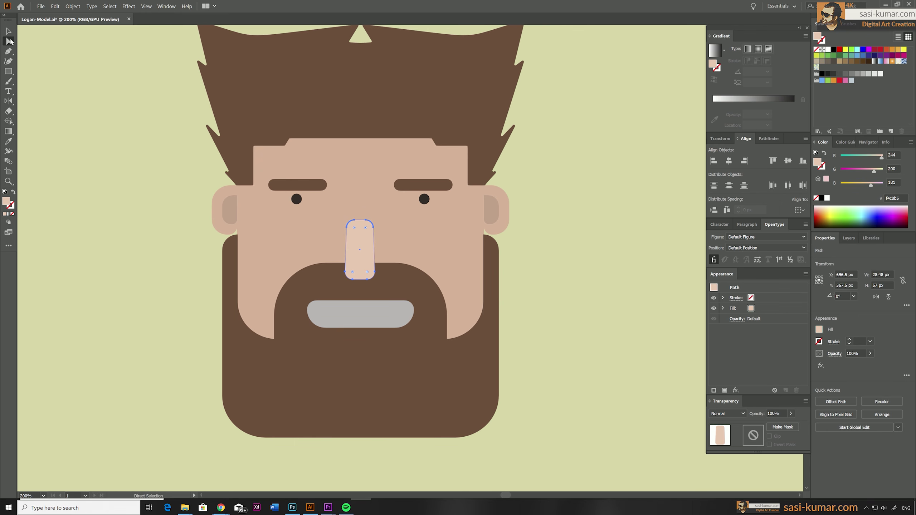
pyautogui.click(8, 31)
pyautogui.click(89, 67)
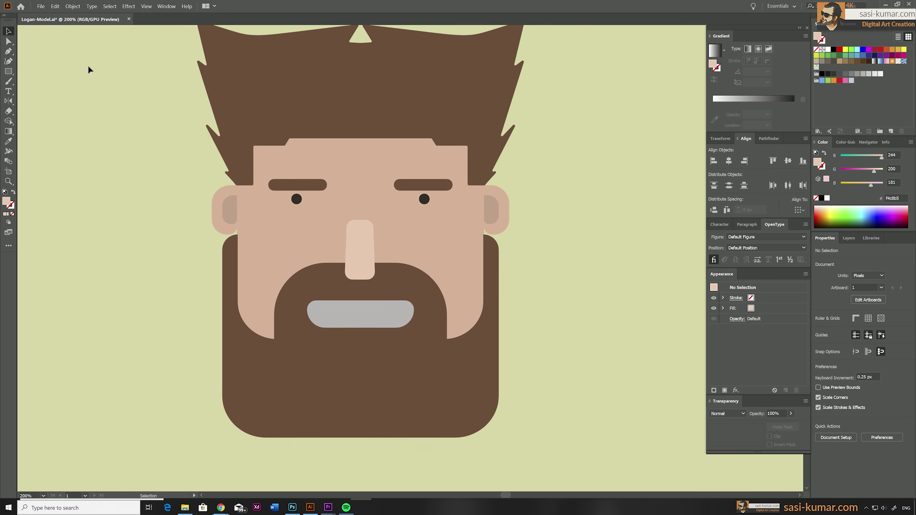
# Step: Add a nostril rectangle of about 5 × 11 px overlapping the lower left edge of the nose
pyautogui.click(9, 71)
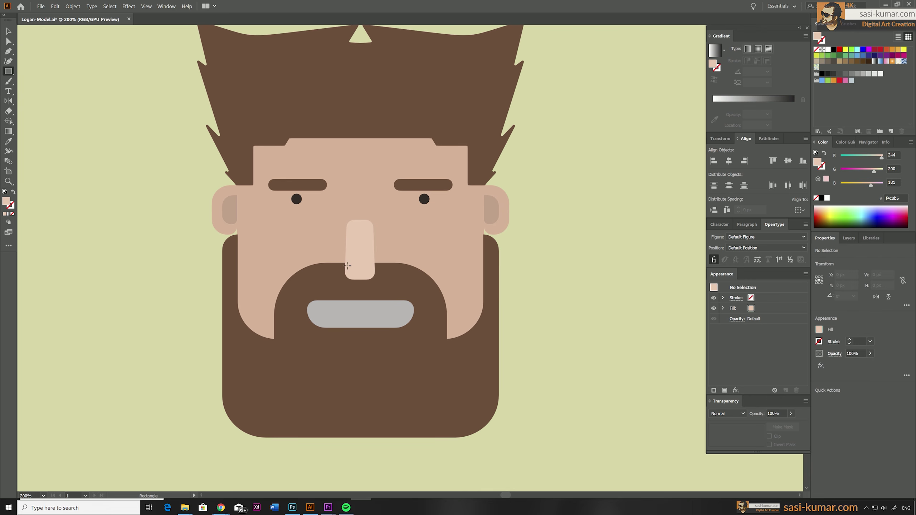
pyautogui.moveTo(342, 261)
pyautogui.mouseDown()
pyautogui.moveTo(378, 280)
pyautogui.moveTo(355, 273)
pyautogui.mouseUp()
pyautogui.hotkey('ctrl', '+')
pyautogui.hotkey('ctrl', '+')
pyautogui.hotkey('ctrl', '+')
pyautogui.hotkey('ctrl', '+')
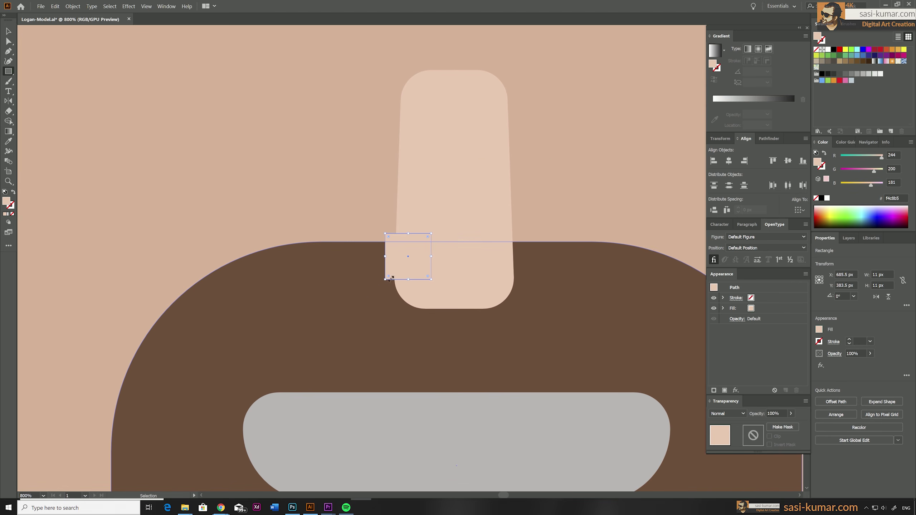
pyautogui.press('v')
pyautogui.moveTo(414, 250); pyautogui.dragTo(398, 259)
# Step: Round the nostril's outer corners, the lower one to about 3.85 px and the upper one to about 1.22 px
pyautogui.click(8, 41)
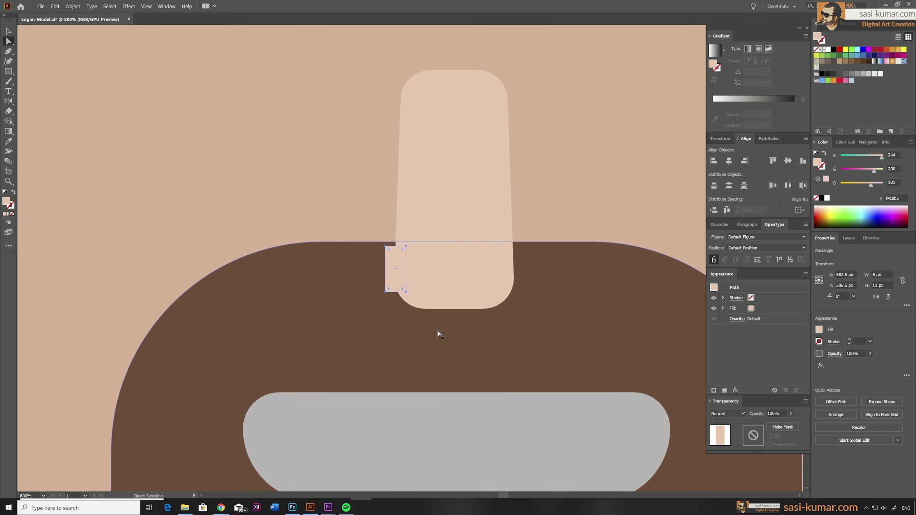
pyautogui.click(386, 292)
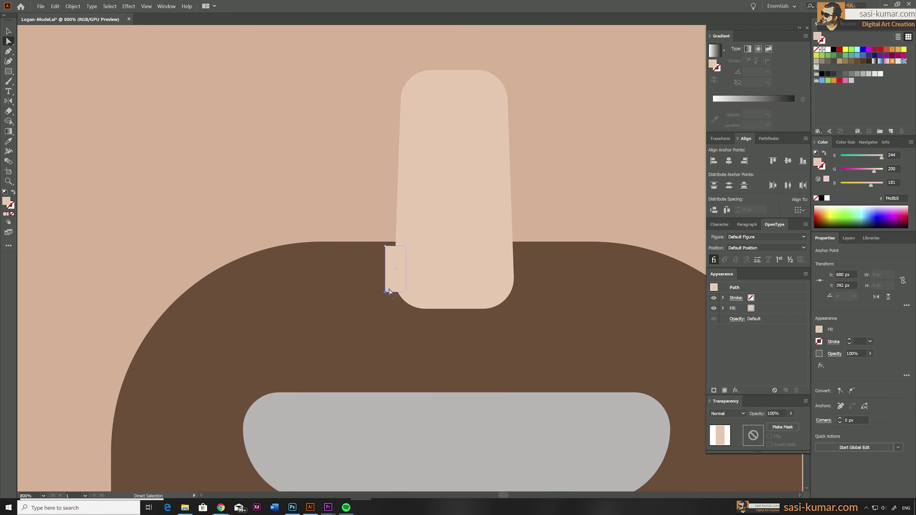
pyautogui.moveTo(389, 290); pyautogui.dragTo(401, 281)
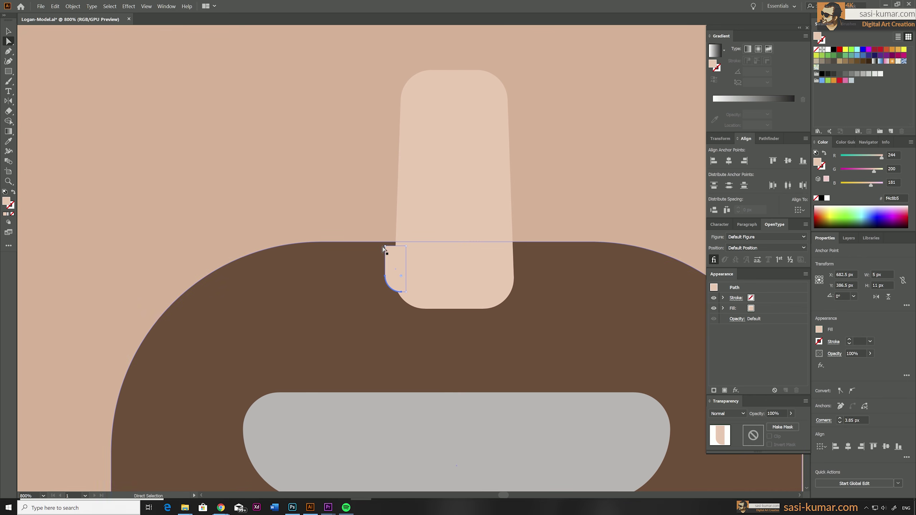
pyautogui.moveTo(386, 246); pyautogui.dragTo(391, 257)
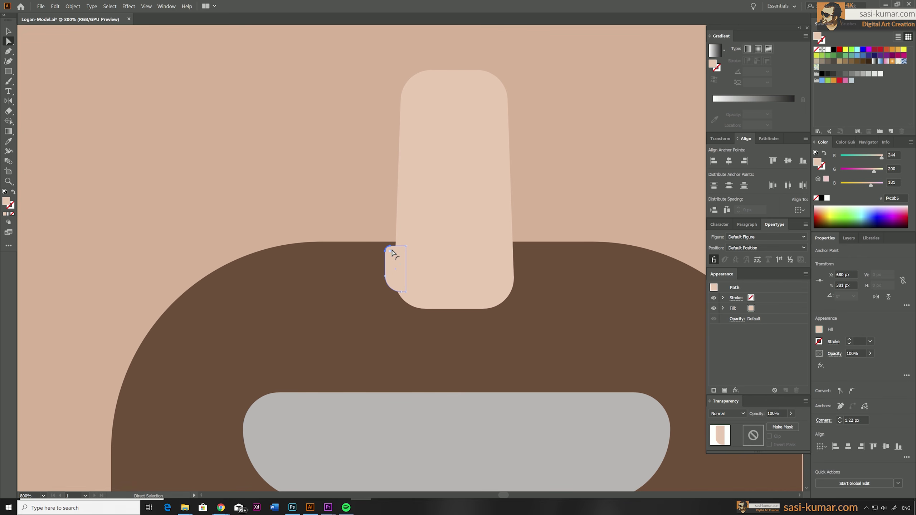
pyautogui.click(6, 31)
pyautogui.click(237, 85)
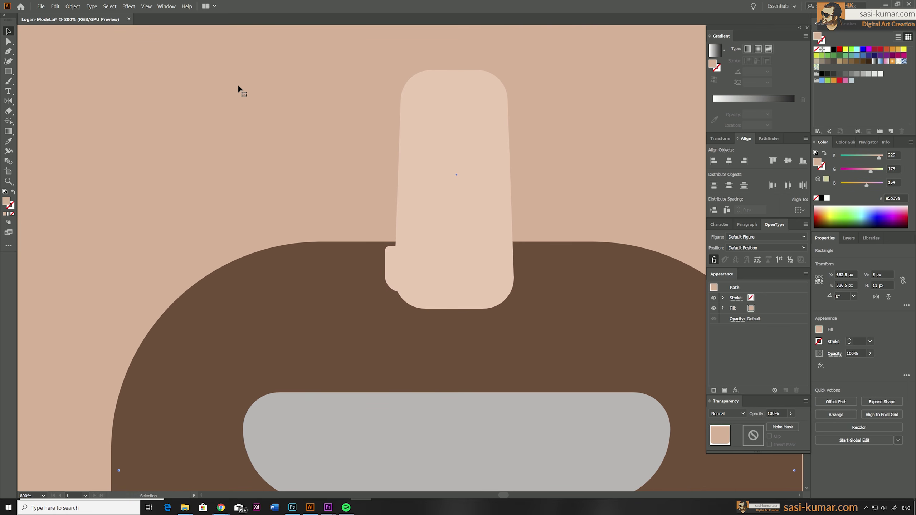
# Step: Create a vertically reflected copy of the nostril and place it on the right edge of the nose
pyautogui.click(425, 297)
pyautogui.click(393, 267)
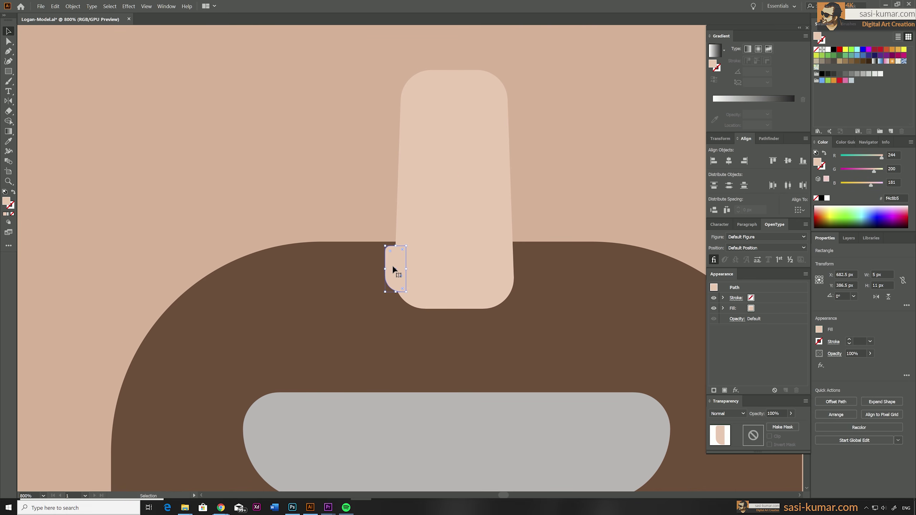
pyautogui.doubleClick(7, 103)
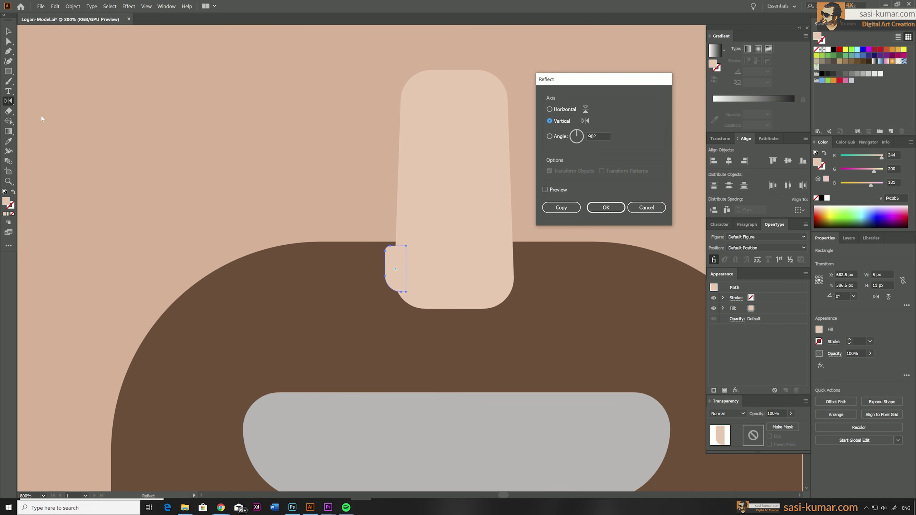
pyautogui.press('Return')
pyautogui.press('v')
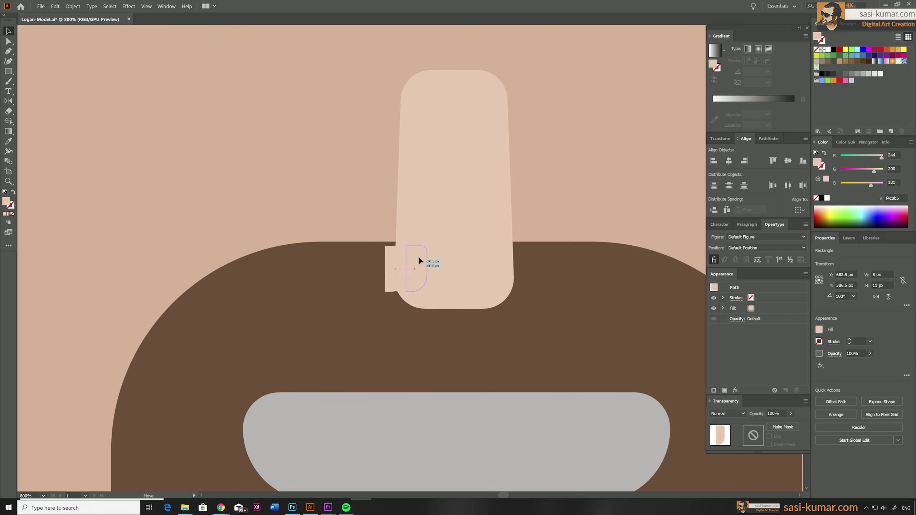
pyautogui.moveTo(399, 257); pyautogui.dragTo(516, 255)
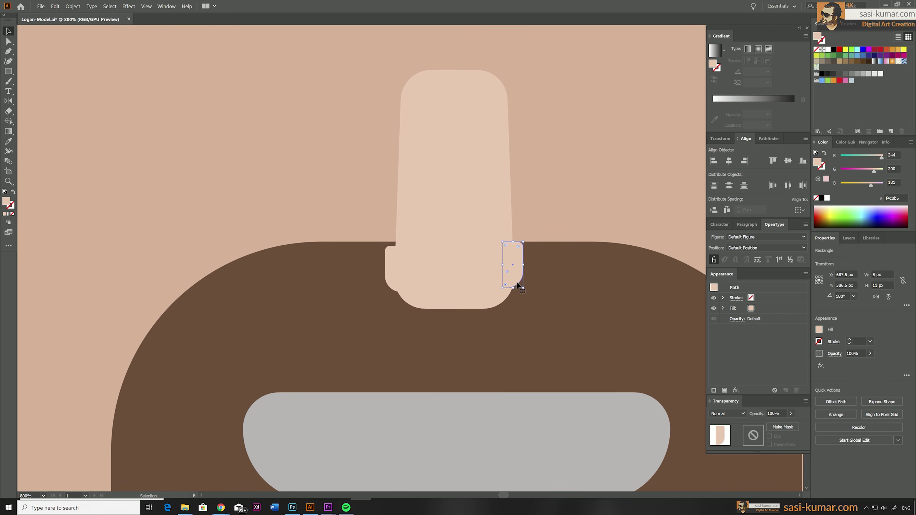
# Step: Align the two nostrils by their top edges and nudge them down about 2 px
pyautogui.keyDown('shift'); pyautogui.click(388, 259); pyautogui.keyUp('shift')
pyautogui.click(769, 161)
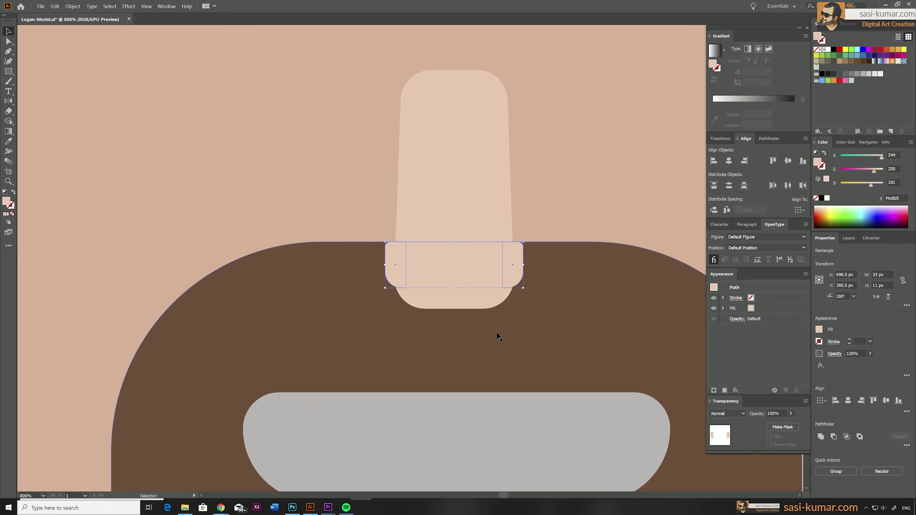
pyautogui.press('Down')
pyautogui.press('Down')
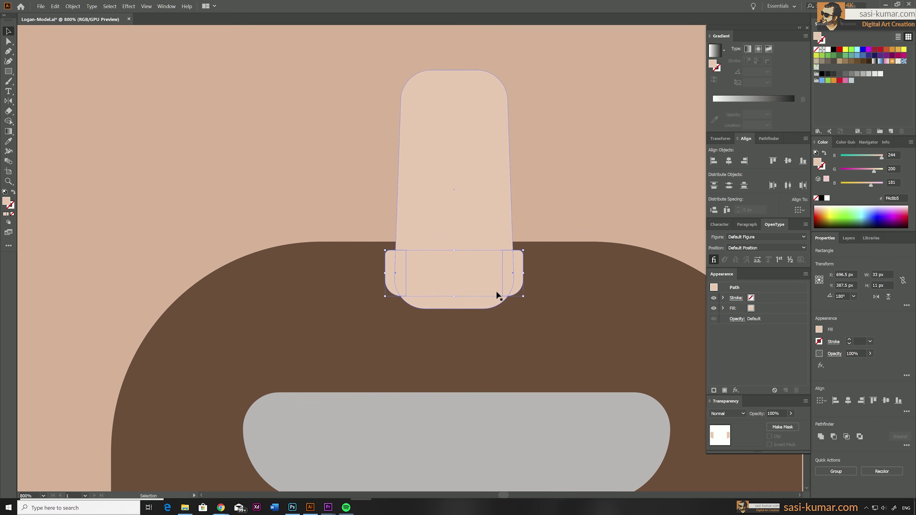
# Step: Unite both nostrils and the nose into a single shape
pyautogui.keyDown('shift'); pyautogui.click(484, 214); pyautogui.keyUp('shift')
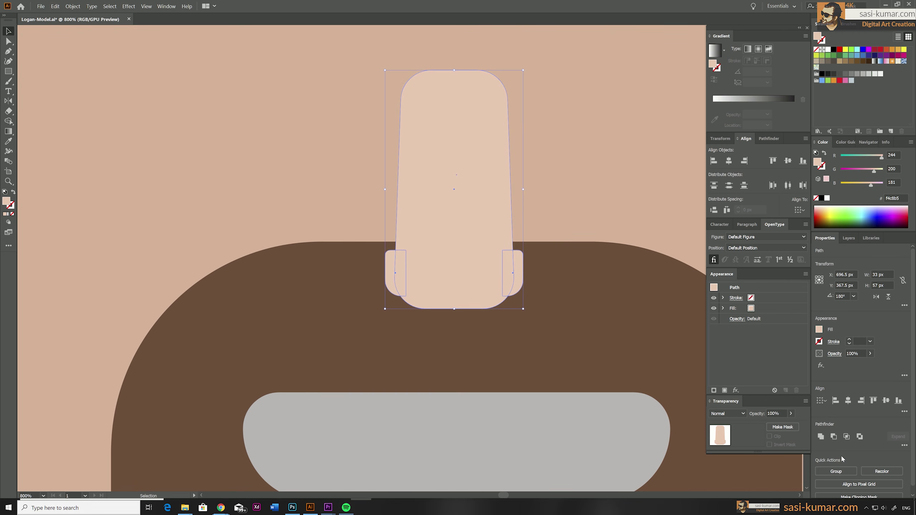
pyautogui.click(821, 436)
pyautogui.click(9, 41)
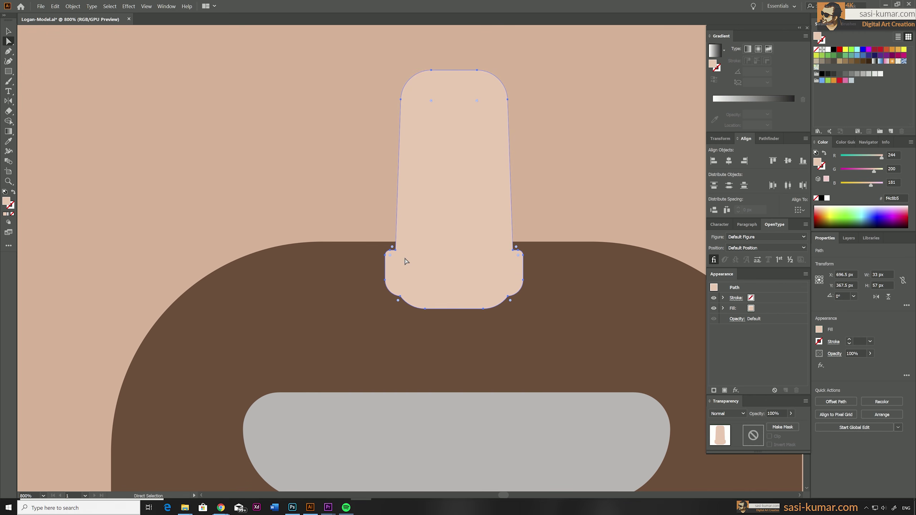
# Step: Round the two concave corners where the tops of the nostrils meet the sides of the nose
pyautogui.click(518, 249)
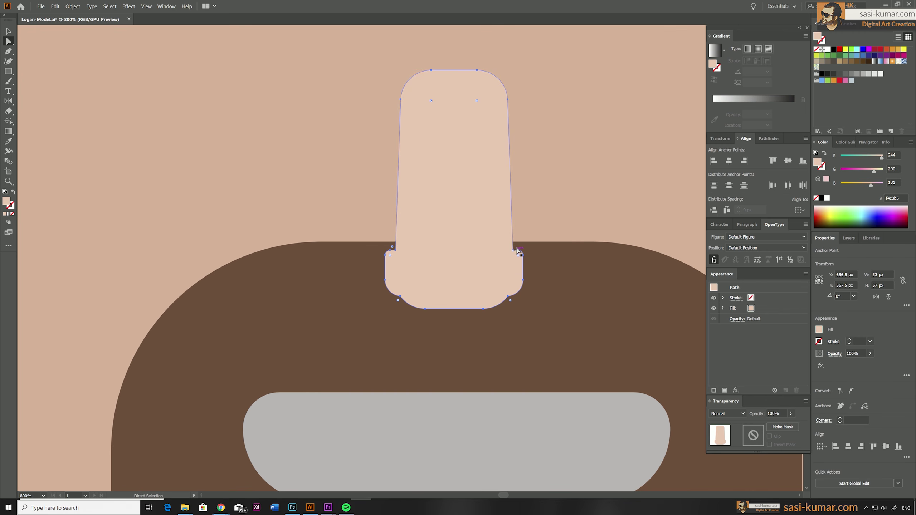
pyautogui.keyDown('shift'); pyautogui.click(393, 247); pyautogui.keyUp('shift')
pyautogui.moveTo(383, 214); pyautogui.dragTo(383, 215)
pyautogui.press('v')
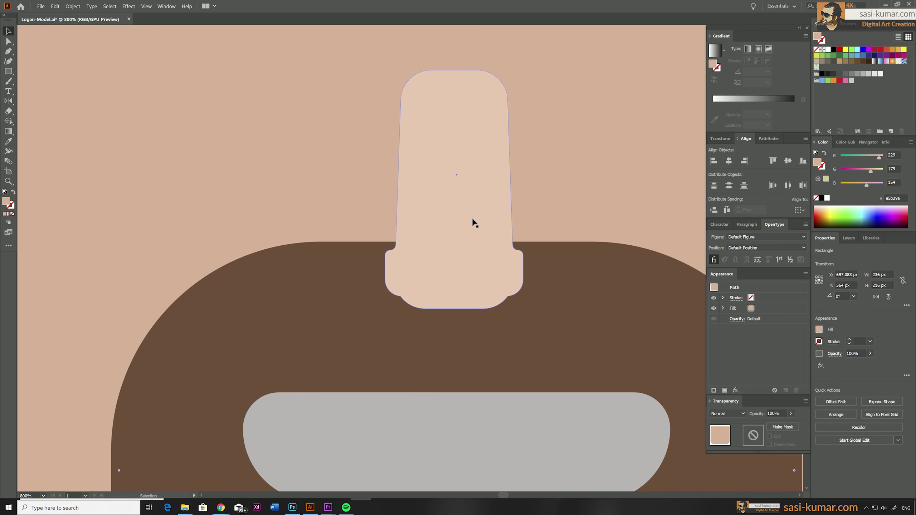
pyautogui.hotkey('ctrl', '0')
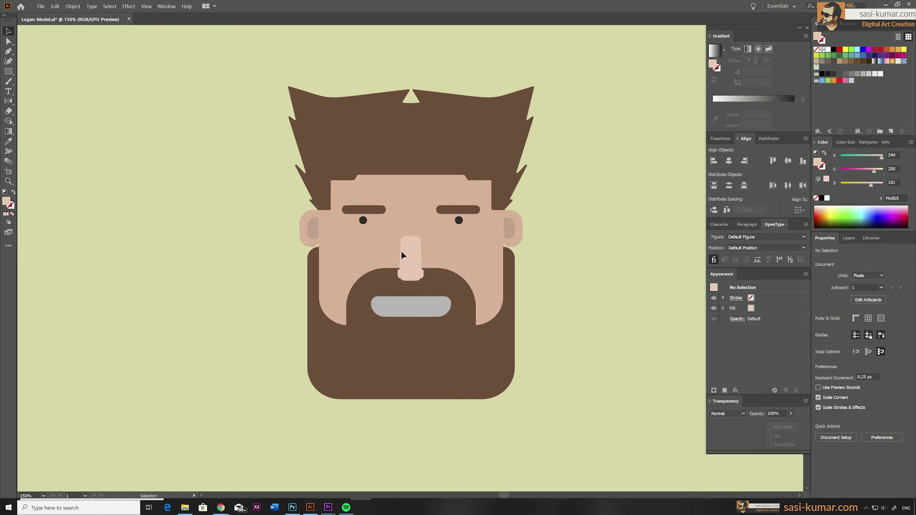
pyautogui.hotkey('ctrl', 'a')
pyautogui.click(566, 227)
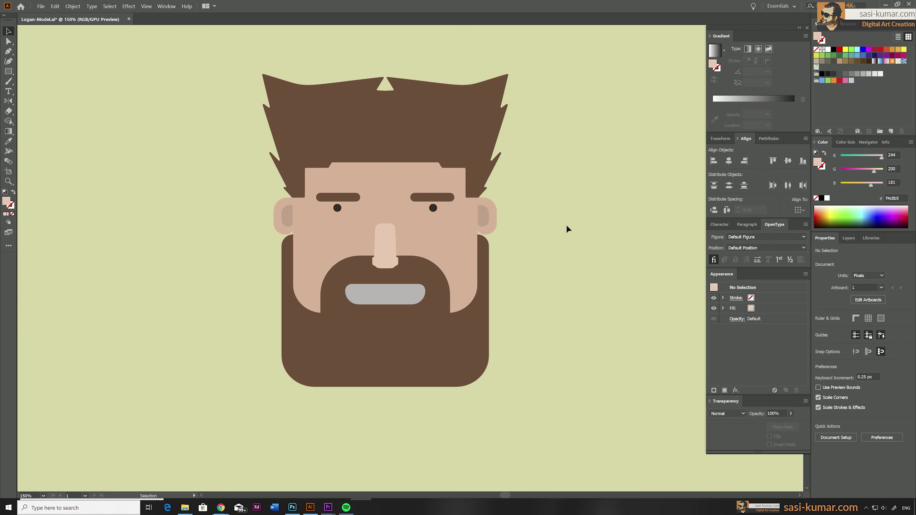
# Step: Scale the whole head down to about 184 × 235 px and move it slightly right on the artboard
pyautogui.hotkey('ctrl', '-')
pyautogui.hotkey('ctrl', '-')
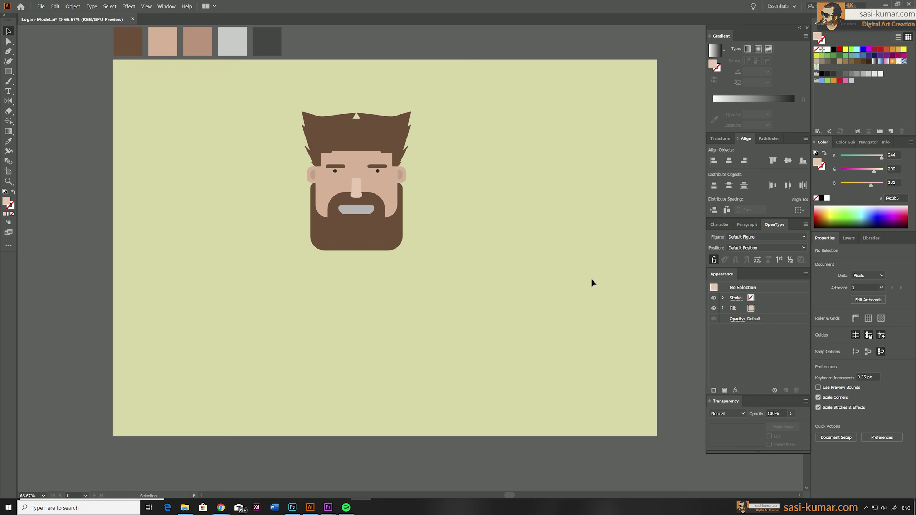
pyautogui.moveTo(196, 96); pyautogui.dragTo(442, 311)
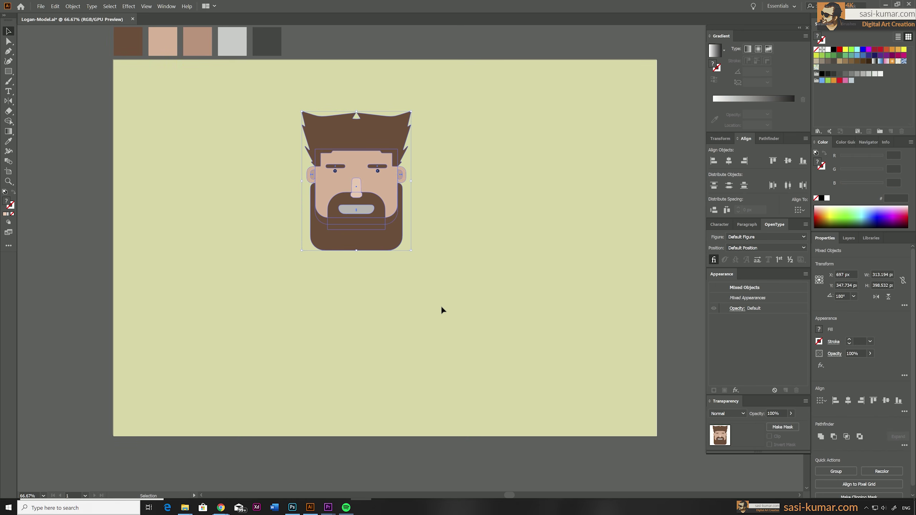
pyautogui.moveTo(413, 253); pyautogui.dragTo(366, 193)
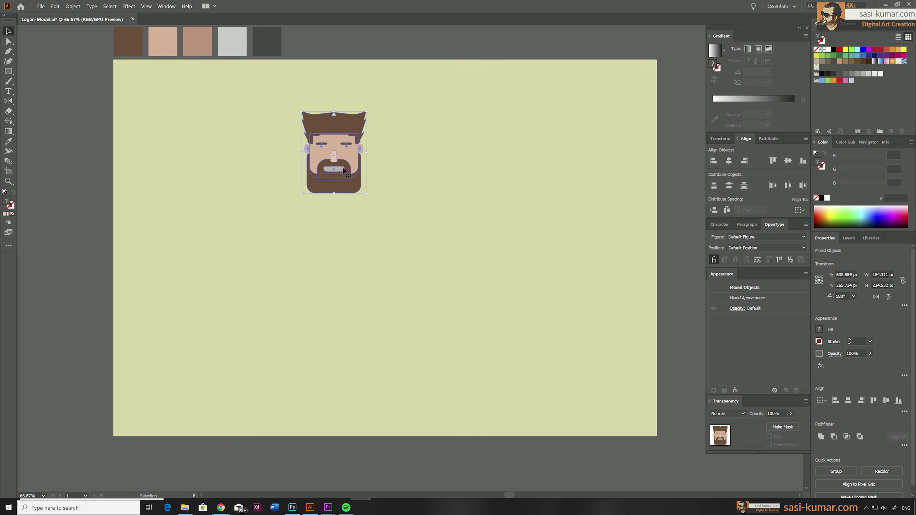
pyautogui.moveTo(357, 162); pyautogui.dragTo(382, 159)
pyautogui.click(513, 321)
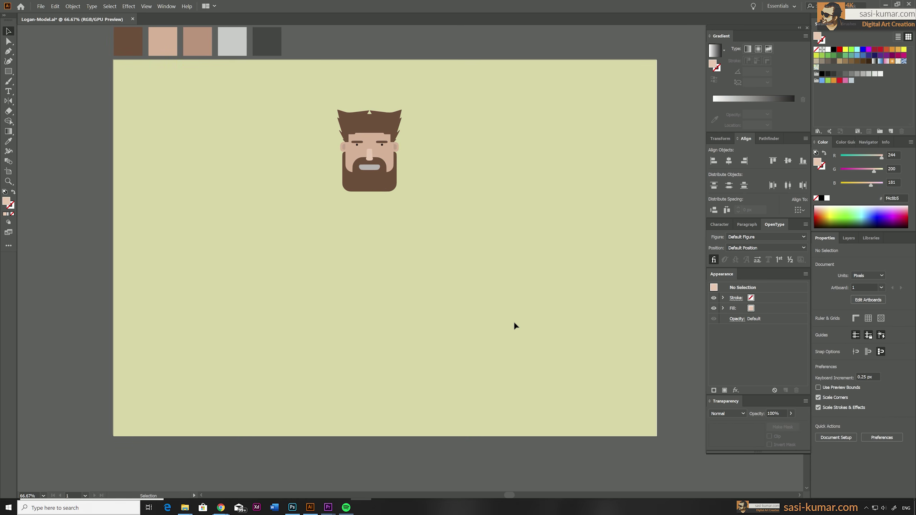
# Step: Round the lower inner corners of both sideburns to about 9.35 px
pyautogui.hotkey('ctrl', '+')
pyautogui.hotkey('ctrl', '+')
pyautogui.hotkey('ctrl', '+')
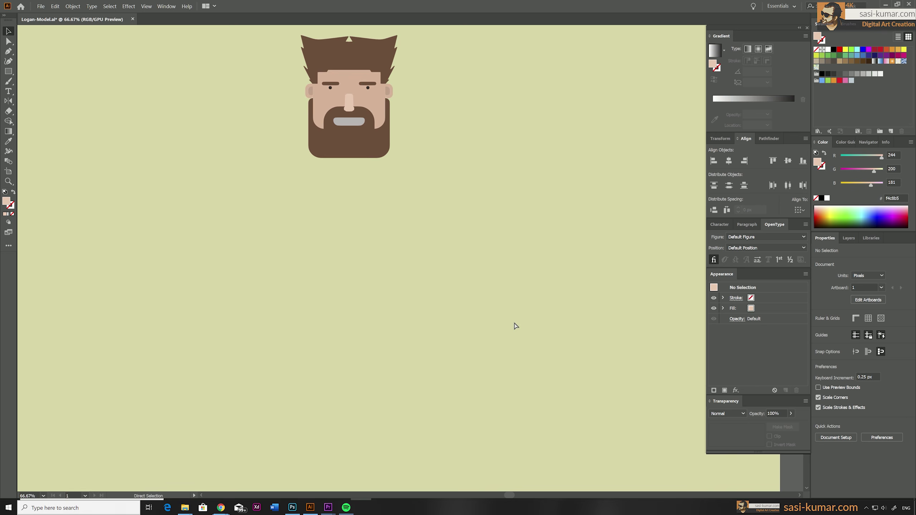
pyautogui.click(9, 41)
pyautogui.click(276, 208)
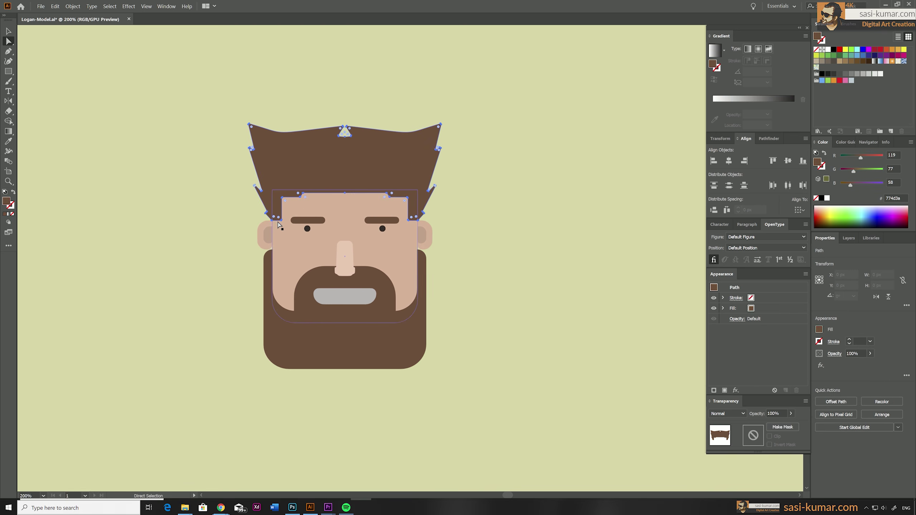
pyautogui.click(280, 220)
pyautogui.hotkey('ctrl', '+')
pyautogui.hotkey('ctrl', '+')
pyautogui.hotkey('ctrl', '+')
pyautogui.hotkey('ctrl', '+')
pyautogui.click(408, 258)
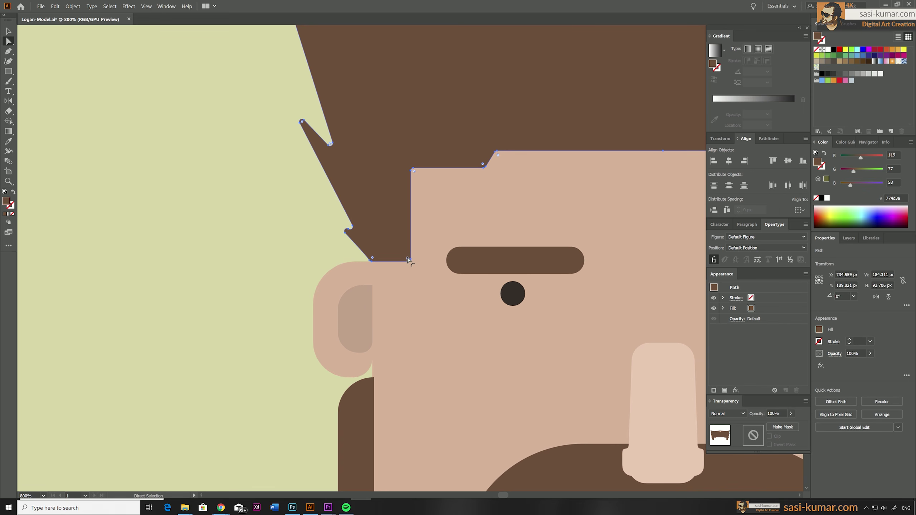
pyautogui.hscroll(10, 561, 252)
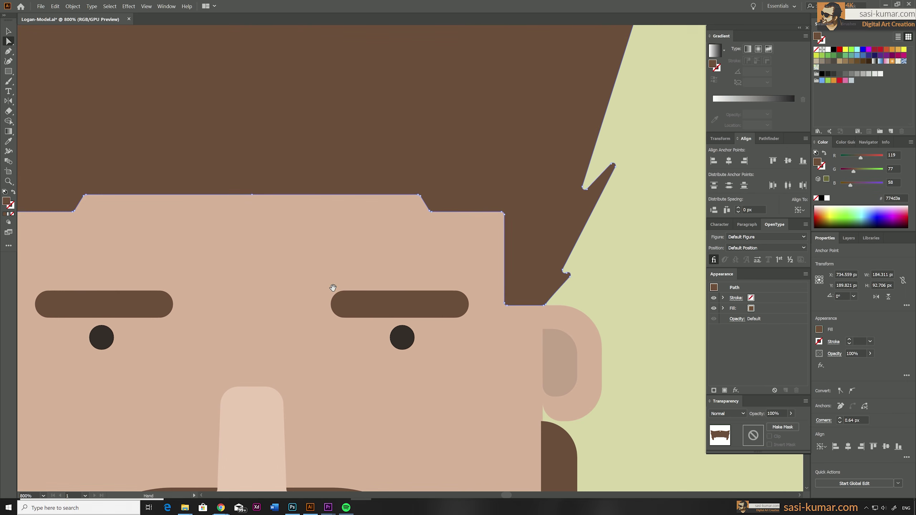
pyautogui.keyDown('shift'); pyautogui.click(505, 303); pyautogui.keyUp('shift')
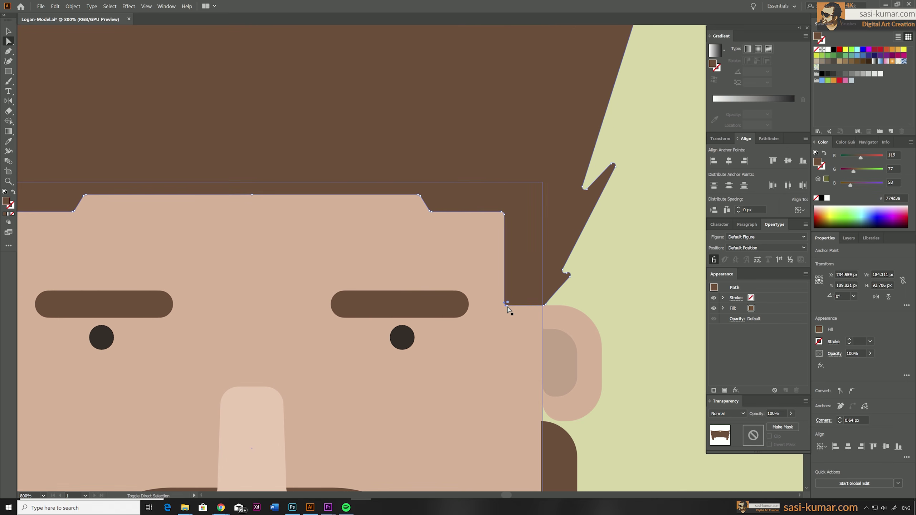
pyautogui.moveTo(513, 296); pyautogui.dragTo(554, 259)
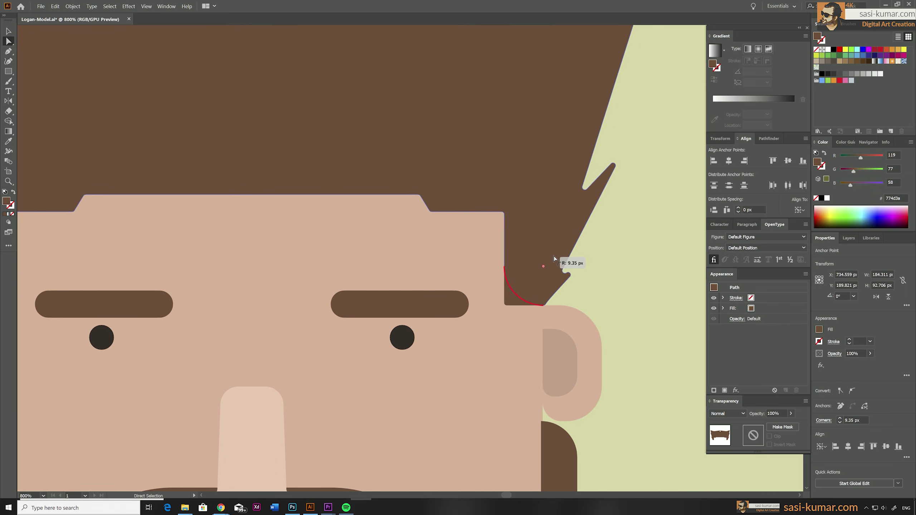
pyautogui.click(619, 286)
# Step: Draw a rectangle of about 198 × 317 px over the beard for the body and shift it 2 px left, centred under the head
pyautogui.hotkey('ctrl', '-')
pyautogui.hotkey('ctrl', '-')
pyautogui.hotkey('ctrl', '-')
pyautogui.hotkey('ctrl', '-')
pyautogui.scroll(-3, 533, 293)
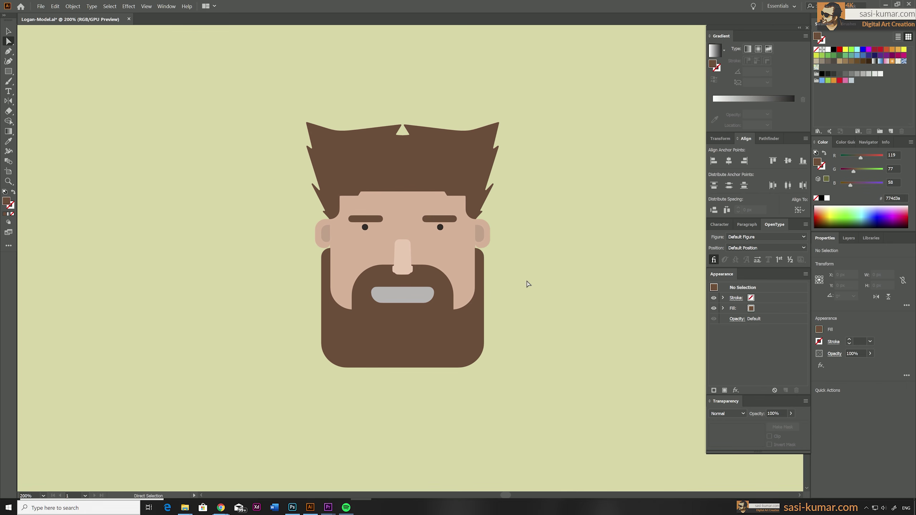
pyautogui.press('space')
pyautogui.moveTo(531, 242); pyautogui.dragTo(522, 201)
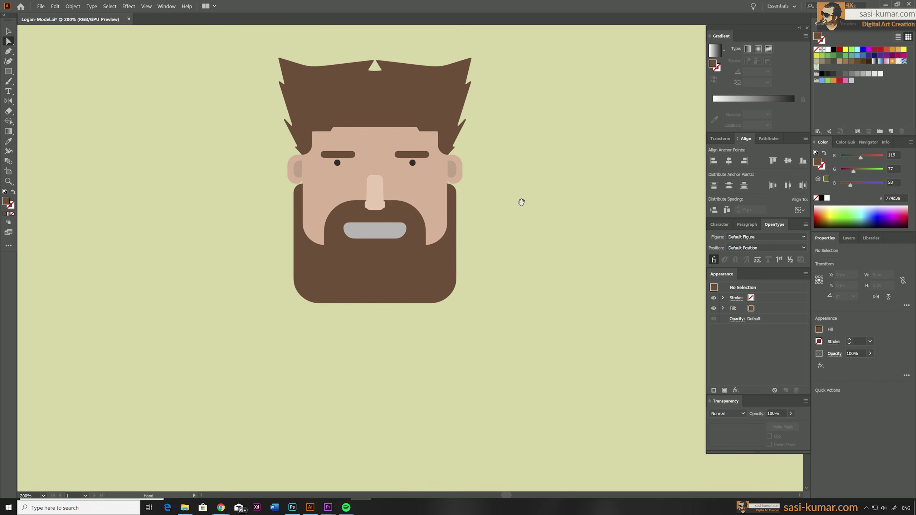
pyautogui.hotkey('ctrl', '-')
pyautogui.hotkey('ctrl', '-')
pyautogui.moveTo(473, 223); pyautogui.dragTo(466, 141)
pyautogui.hotkey('ctrl', '-')
pyautogui.hotkey('ctrl', '+')
pyautogui.hotkey('ctrl', '+')
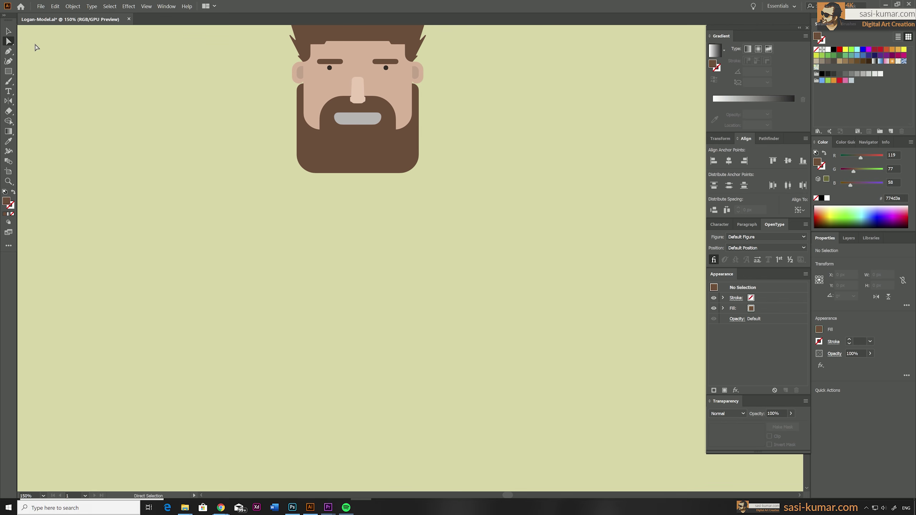
pyautogui.click(11, 73)
pyautogui.moveTo(282, 95)
pyautogui.mouseDown()
pyautogui.moveTo(431, 309)
pyautogui.moveTo(437, 345)
pyautogui.mouseUp()
pyautogui.click(8, 32)
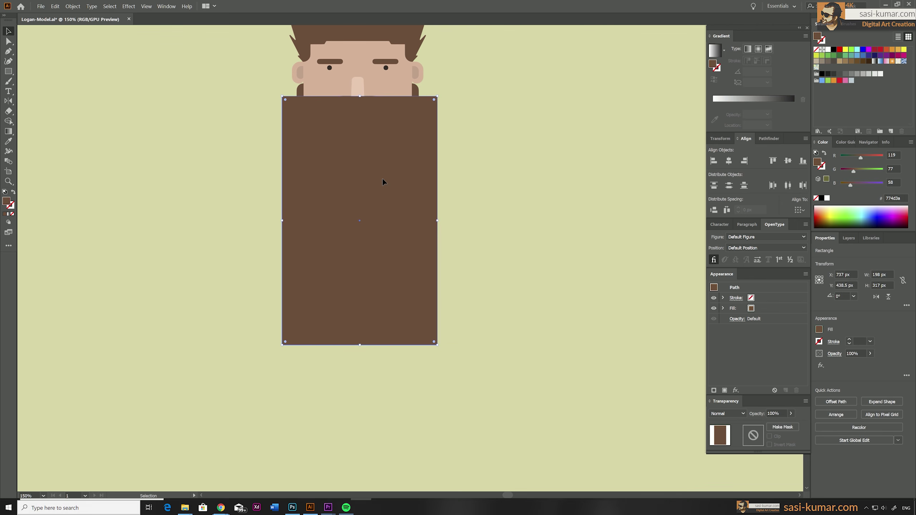
pyautogui.hotkey('shift', 'Left')
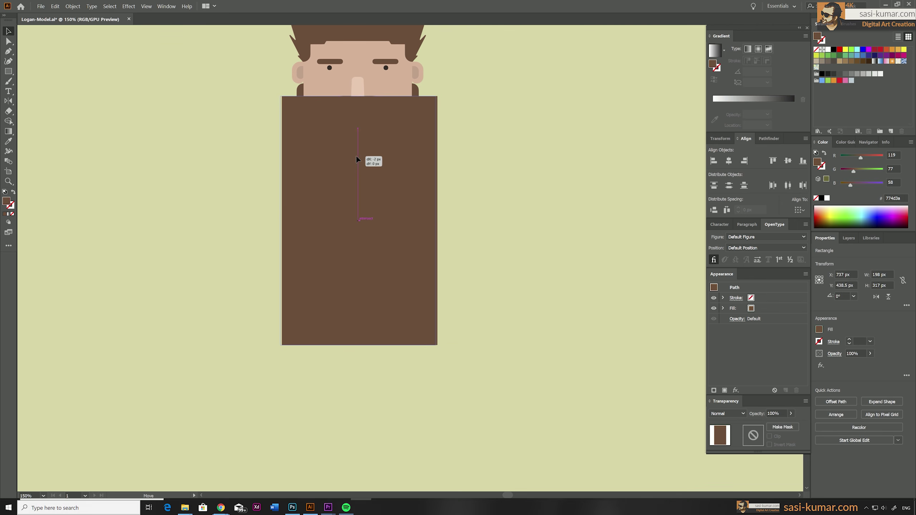
pyautogui.click(579, 198)
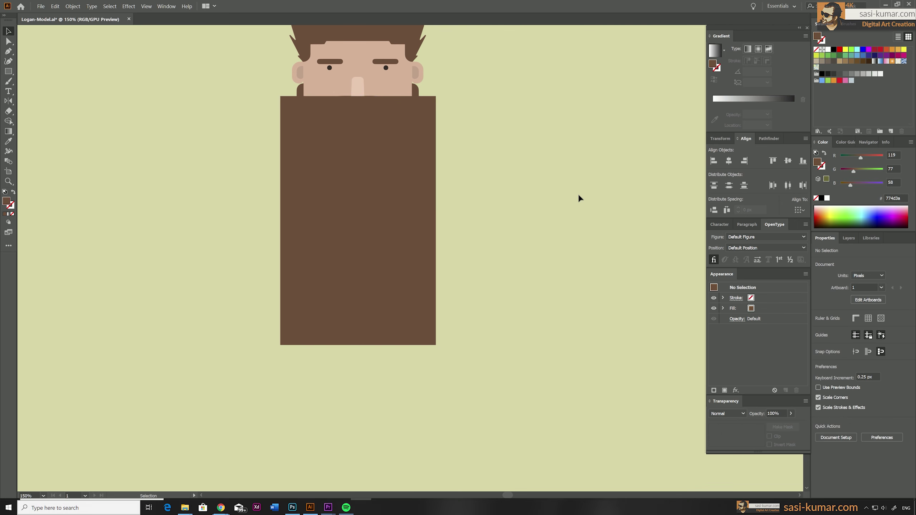
# Step: Duplicate the body rectangle, narrow the copy to about 169 px, place it over the head and shorten it to about 272 px
pyautogui.click(407, 186)
pyautogui.click(8, 41)
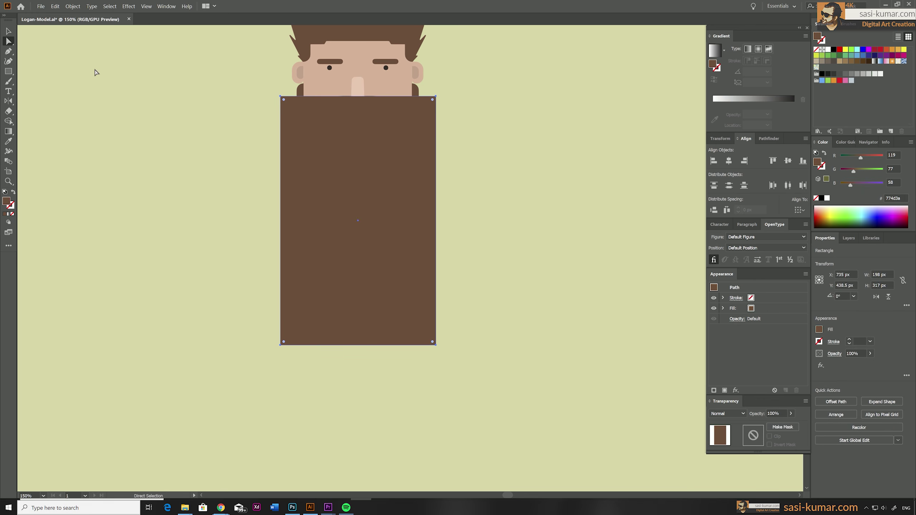
pyautogui.click(9, 31)
pyautogui.click(551, 302)
pyautogui.scroll(3, 460, 397)
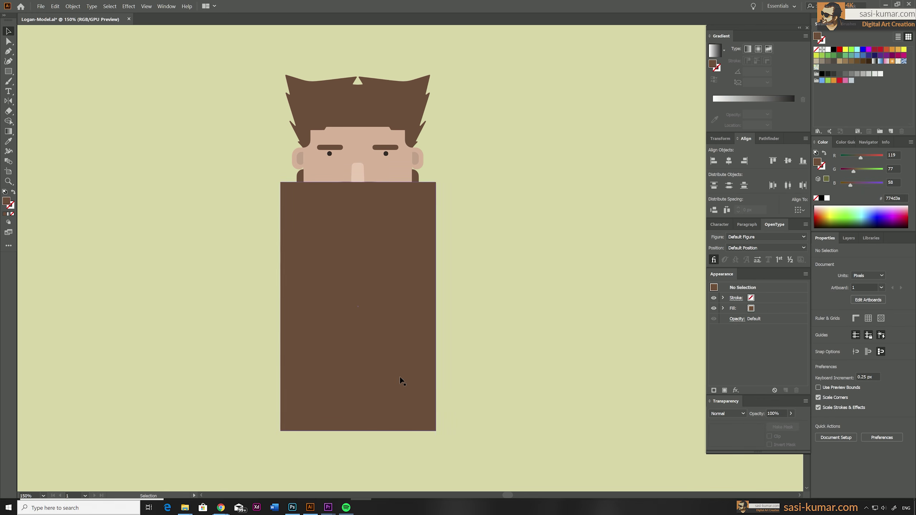
pyautogui.moveTo(375, 360); pyautogui.dragTo(615, 283)
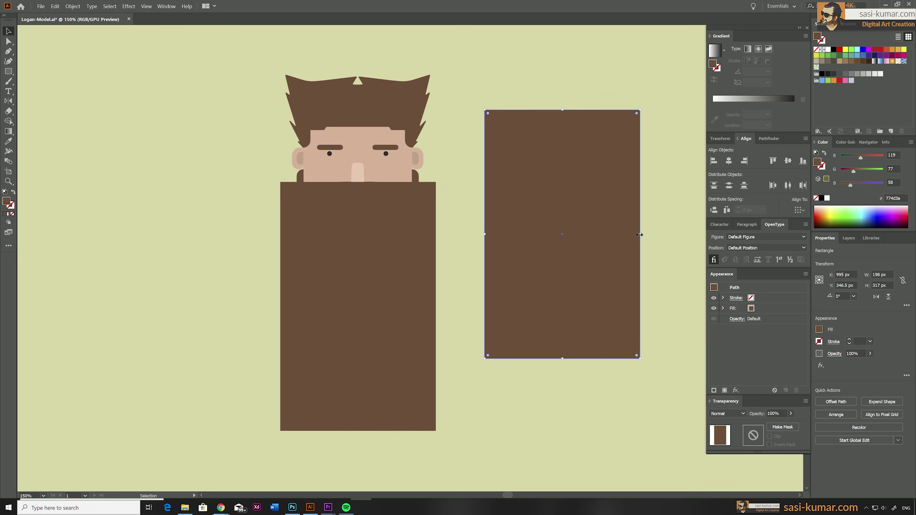
pyautogui.moveTo(639, 234); pyautogui.dragTo(423, 144)
pyautogui.click(461, 342)
pyautogui.click(374, 223)
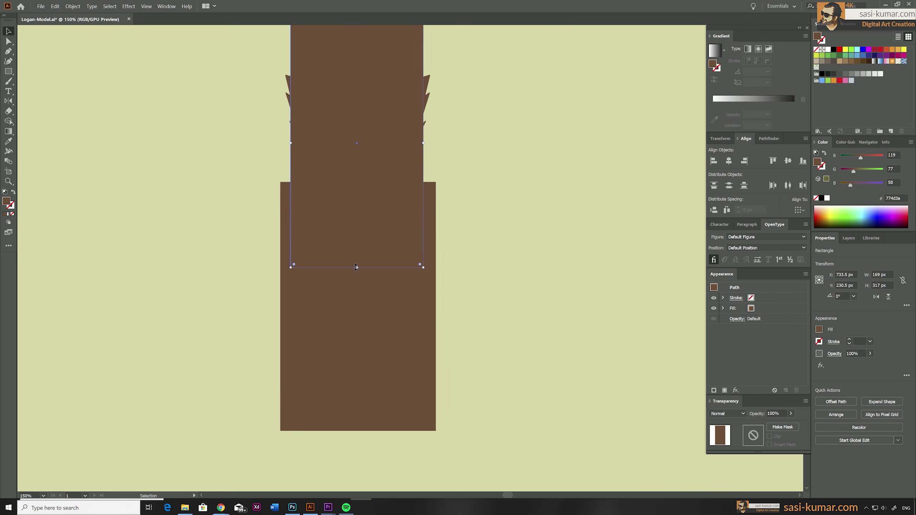
pyautogui.moveTo(355, 267); pyautogui.dragTo(356, 232)
# Step: Lower the opacity of both rectangles to 78%
pyautogui.click(432, 99)
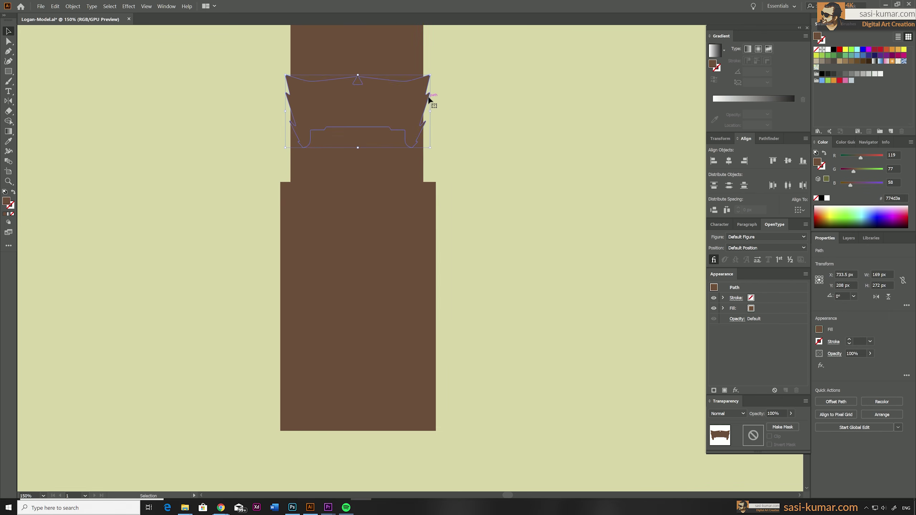
pyautogui.click(342, 197)
pyautogui.click(870, 353)
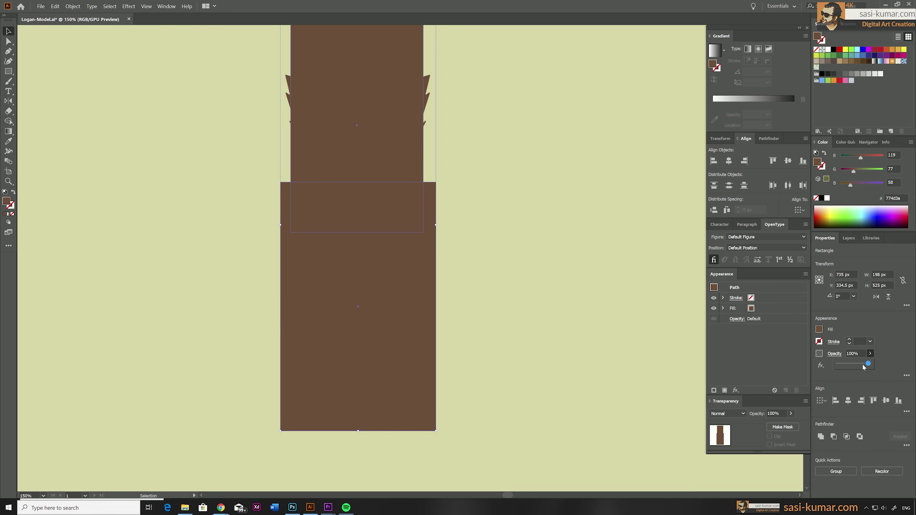
pyautogui.moveTo(871, 366); pyautogui.dragTo(864, 366)
# Step: Extend the narrow rectangle just below the beard to about 310 px high and centre both rectangles horizontally on each other
pyautogui.click(401, 143)
pyautogui.moveTo(356, 234); pyautogui.dragTo(355, 262)
pyautogui.click(419, 333)
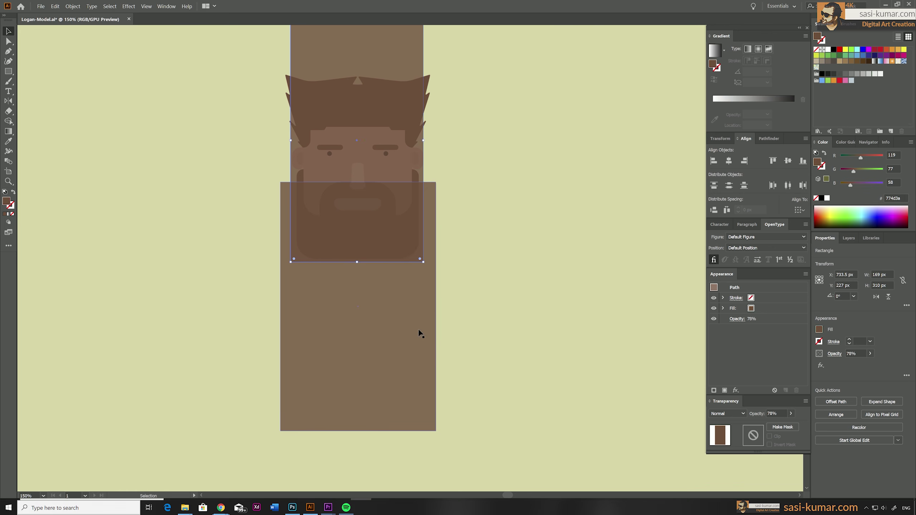
pyautogui.click(579, 231)
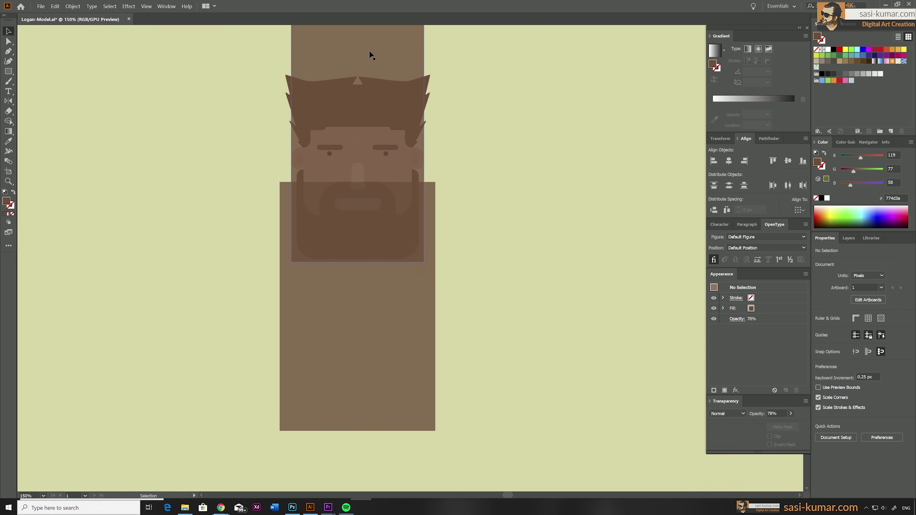
# Step: Round the corners of the narrow rectangle and subtract it from the body rectangle to cut out space around the beard
pyautogui.click(369, 50)
pyautogui.click(9, 41)
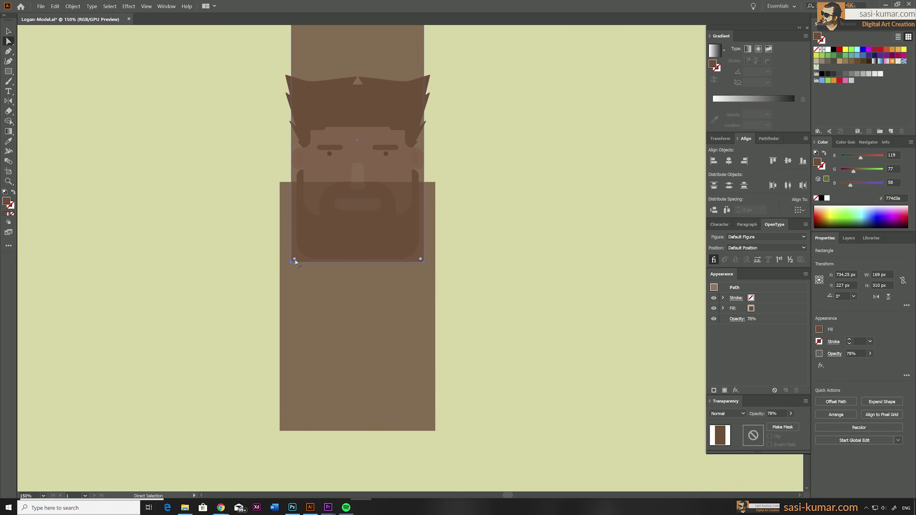
pyautogui.moveTo(294, 259); pyautogui.dragTo(305, 240)
pyautogui.press('v')
pyautogui.click(427, 220)
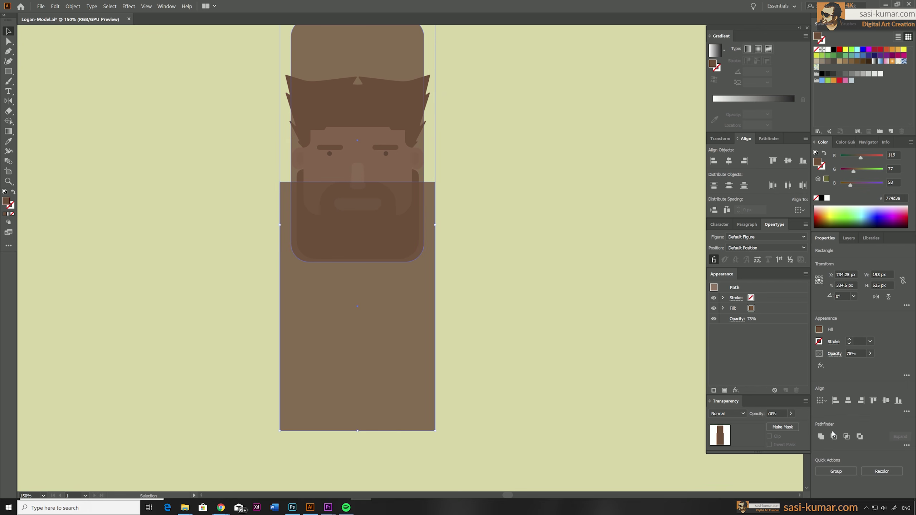
pyautogui.click(833, 436)
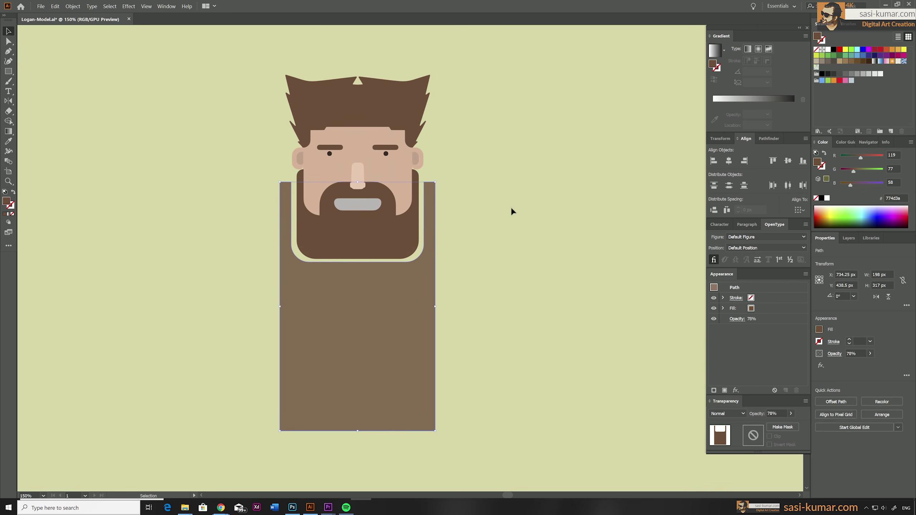
# Step: Restore the body shape's opacity to 100%
pyautogui.click(871, 353)
pyautogui.moveTo(865, 363); pyautogui.dragTo(875, 364)
pyautogui.press('a')
pyautogui.hotkey('ctrl', '-')
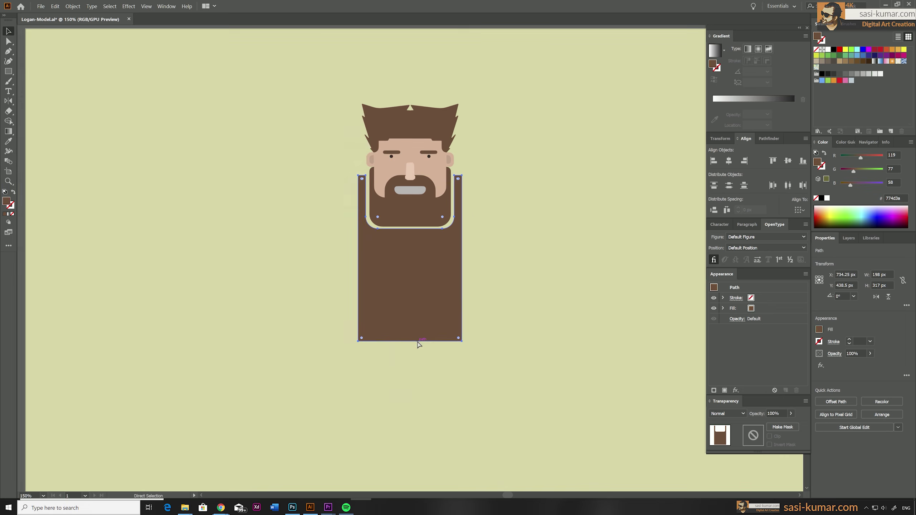
# Step: Recolour the body shape with the light grey sampled from the palette swatches above the artboard
pyautogui.press('v')
pyautogui.hotkey('ctrl', '0')
pyautogui.press('i')
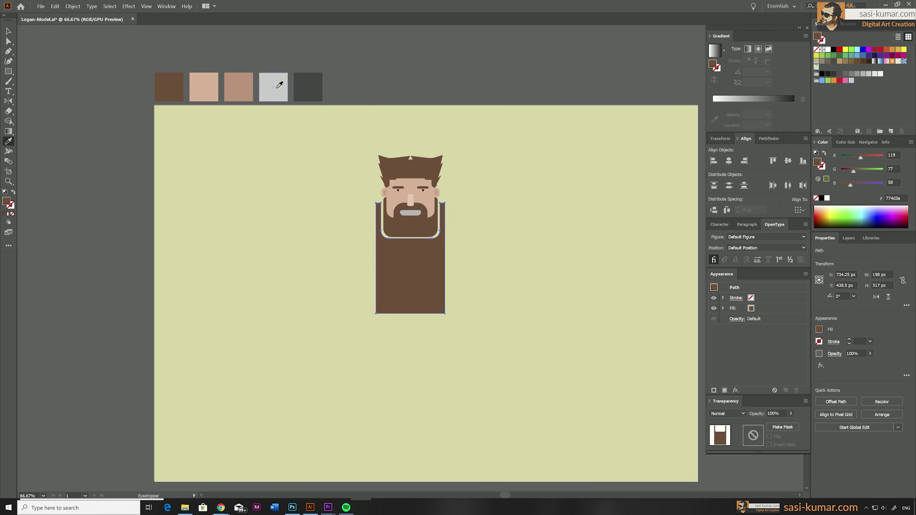
pyautogui.click(273, 86)
pyautogui.hotkey('ctrl', '1')
pyautogui.hotkey('ctrl', '+')
pyautogui.hotkey('ctrl', '+')
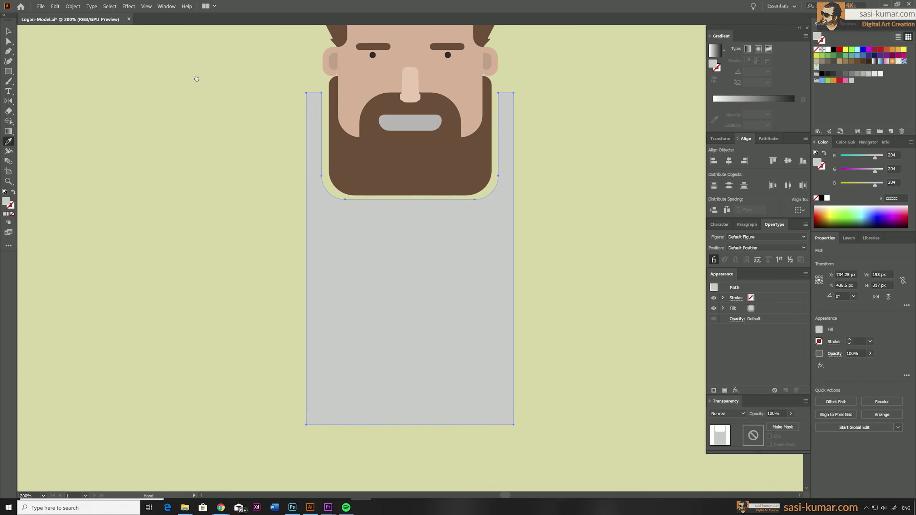
pyautogui.press('a')
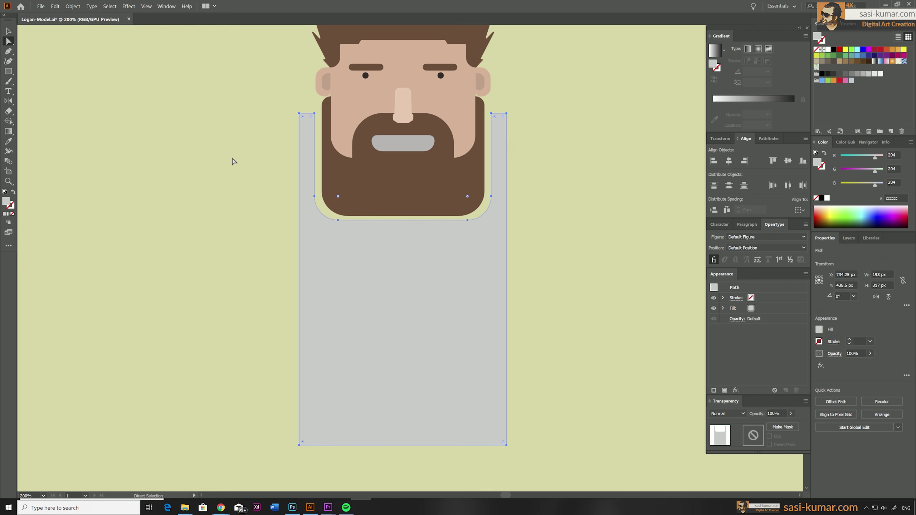
# Step: Round the two outer upper corners of the grey body shape beside the beard to 14.5 px
pyautogui.click(231, 160)
pyautogui.click(308, 119)
pyautogui.click(300, 115)
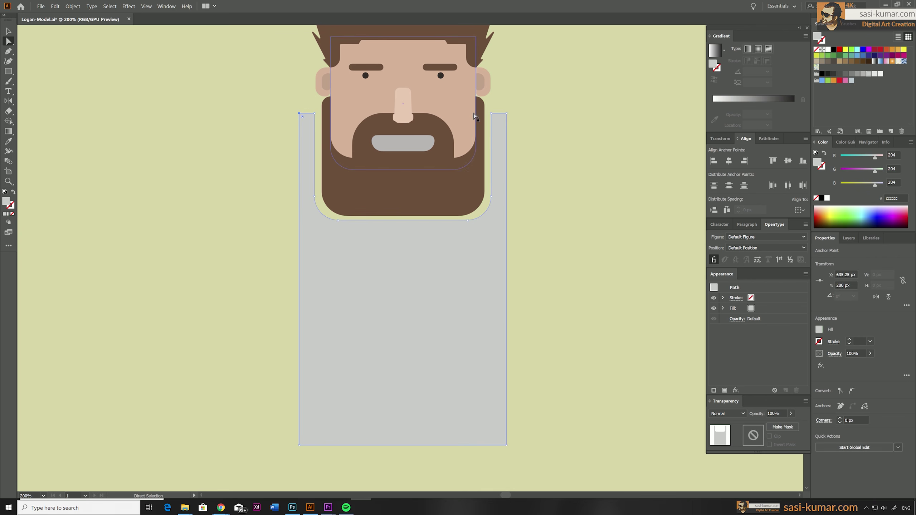
pyautogui.keyDown('shift'); pyautogui.click(507, 114); pyautogui.keyUp('shift')
pyautogui.moveTo(503, 117); pyautogui.dragTo(500, 129)
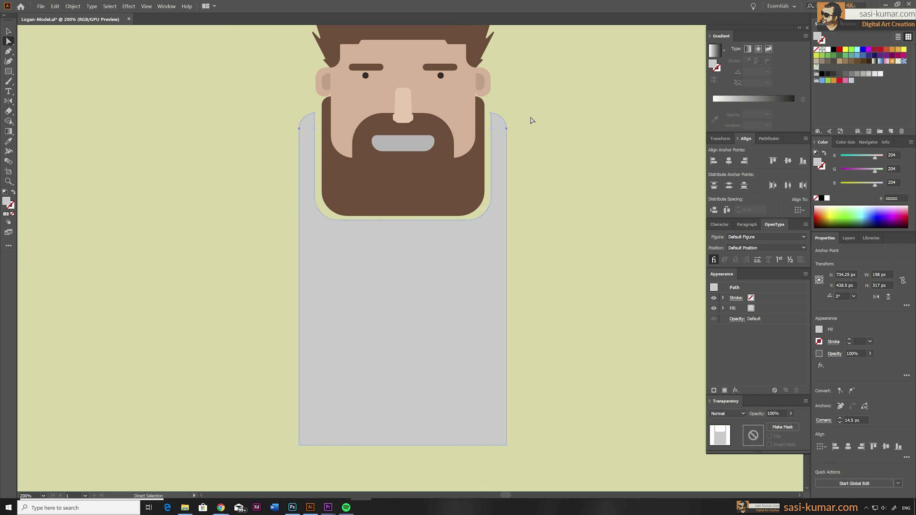
pyautogui.click(534, 106)
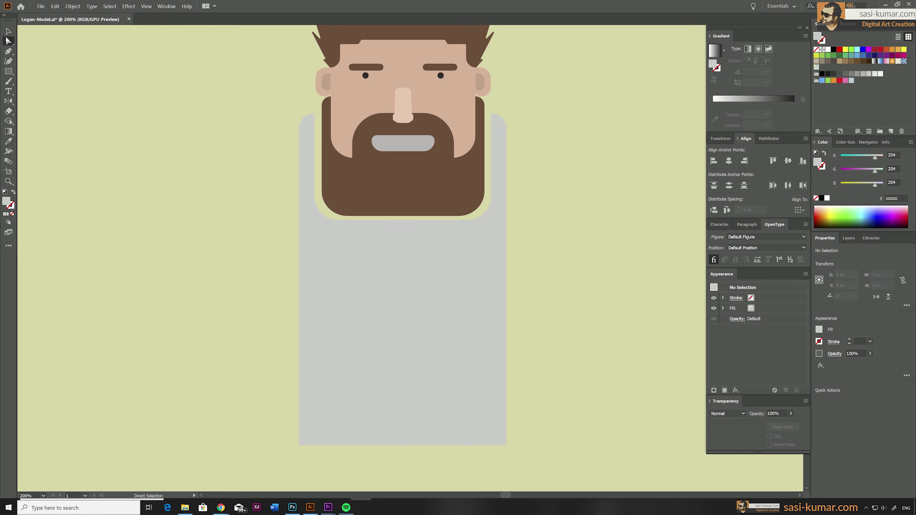
# Step: Shorten the grey body shape to about 273 px high by raising its two lower anchor points
pyautogui.hotkey('ctrl', '-')
pyautogui.click(372, 377)
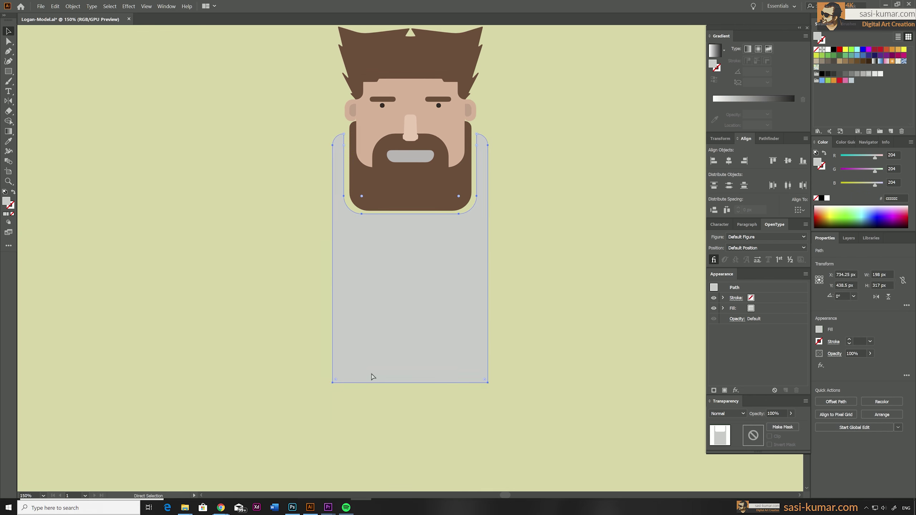
pyautogui.hotkey('ctrl', '-')
pyautogui.press('v')
pyautogui.doubleClick(408, 314)
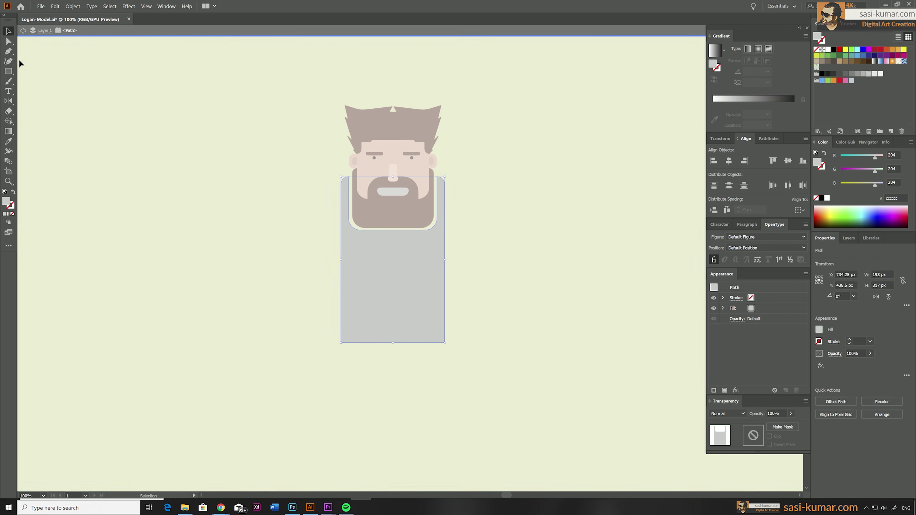
pyautogui.click(8, 41)
pyautogui.hotkey('shift', 'Up')
pyautogui.hotkey('shift', 'Up')
pyautogui.hotkey('shift', 'Up')
pyautogui.hotkey('shift', 'Up')
pyautogui.hotkey('shift', 'Up')
pyautogui.hotkey('shift', 'Up')
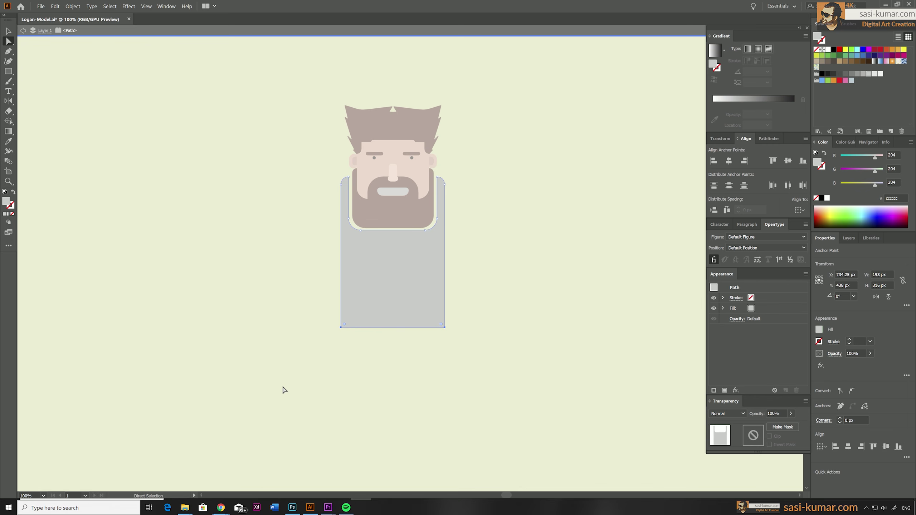
pyautogui.doubleClick(282, 300)
# Step: Draw a light grey rectangle about 225 by 131 px across the lower part of the body, slightly wider than it
pyautogui.scroll(1, 282, 300)
pyautogui.hscroll(1, 281, 293)
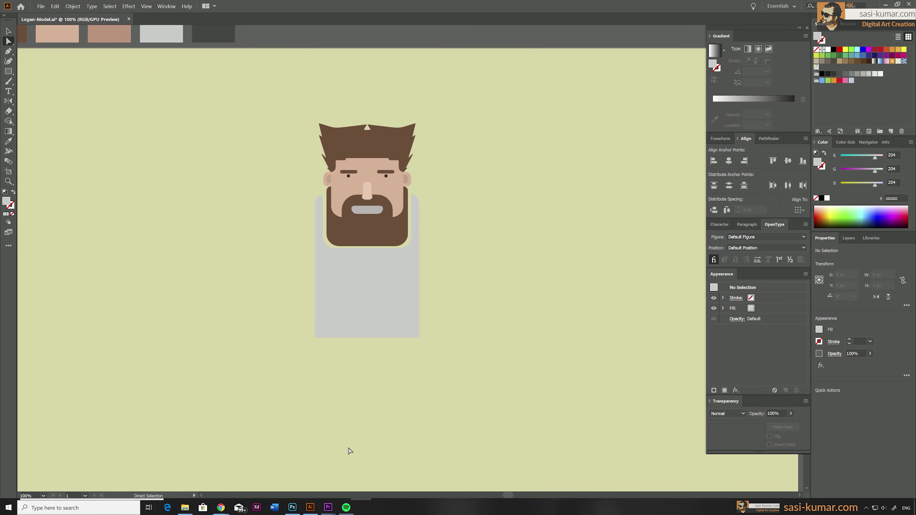
pyautogui.click(8, 74)
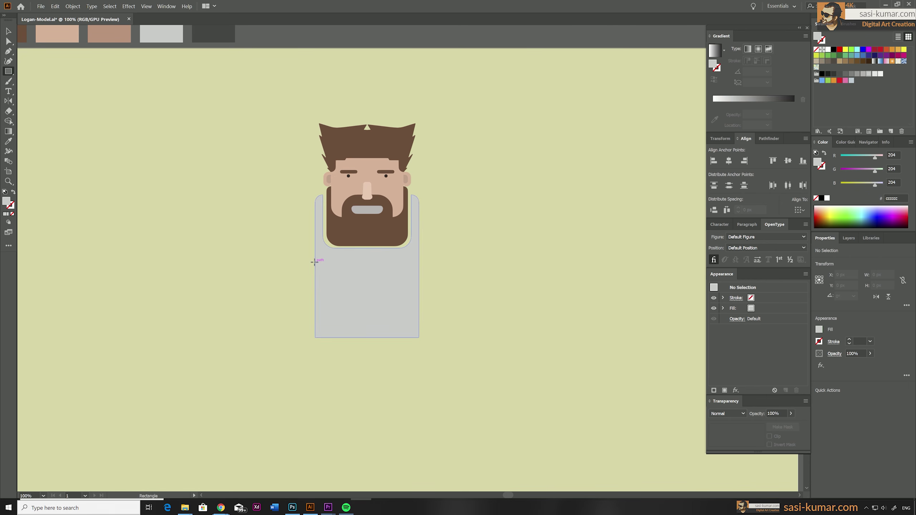
pyautogui.moveTo(308, 269); pyautogui.dragTo(425, 337)
pyautogui.click(8, 32)
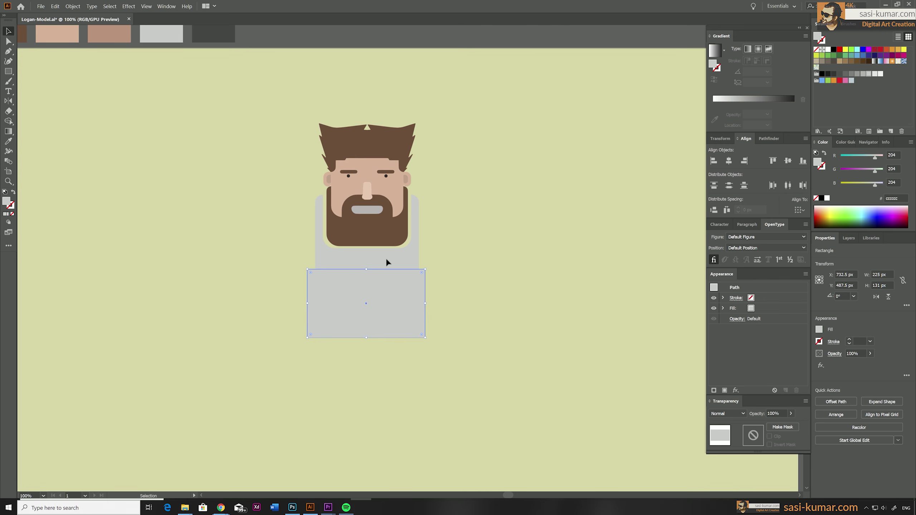
# Step: Centre the rectangle horizontally on the body shape and unite the two into one shape
pyautogui.hotkey('ctrl', 'a')
pyautogui.click(411, 255)
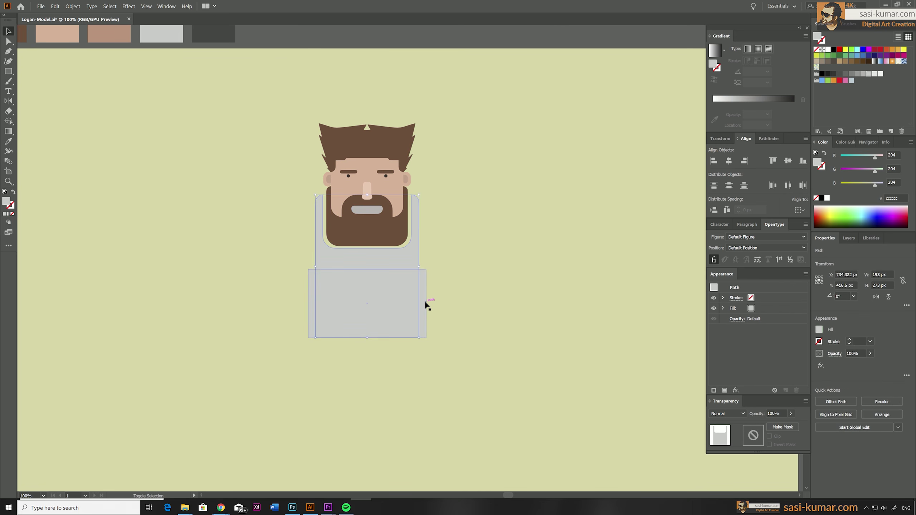
pyautogui.click(767, 138)
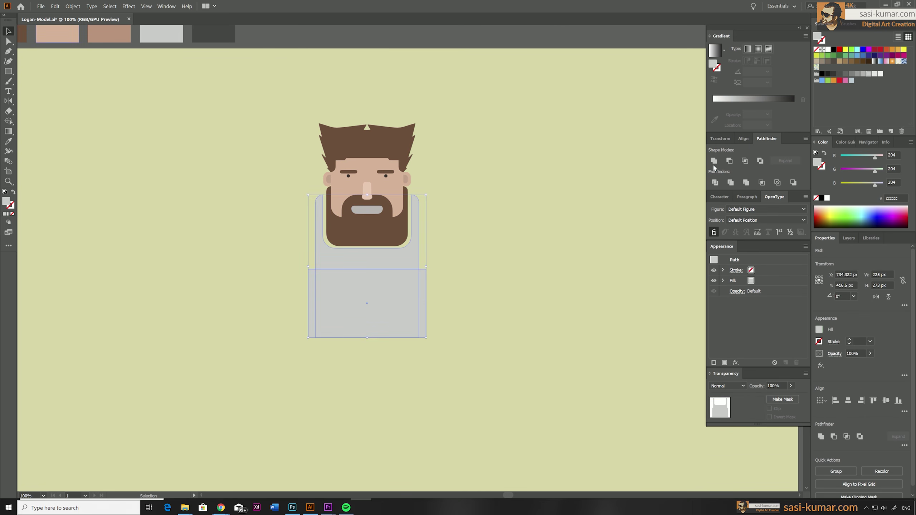
pyautogui.hotkey('ctrl', 'h')
pyautogui.hotkey('ctrl', 'h')
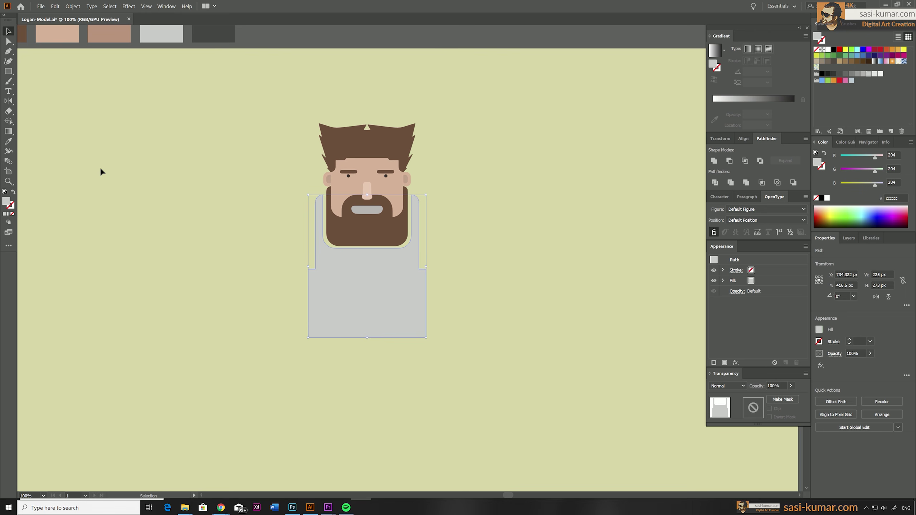
# Step: Recolour the united body shape with the darker grey b2afad
pyautogui.doubleClick(8, 204)
pyautogui.click(263, 179)
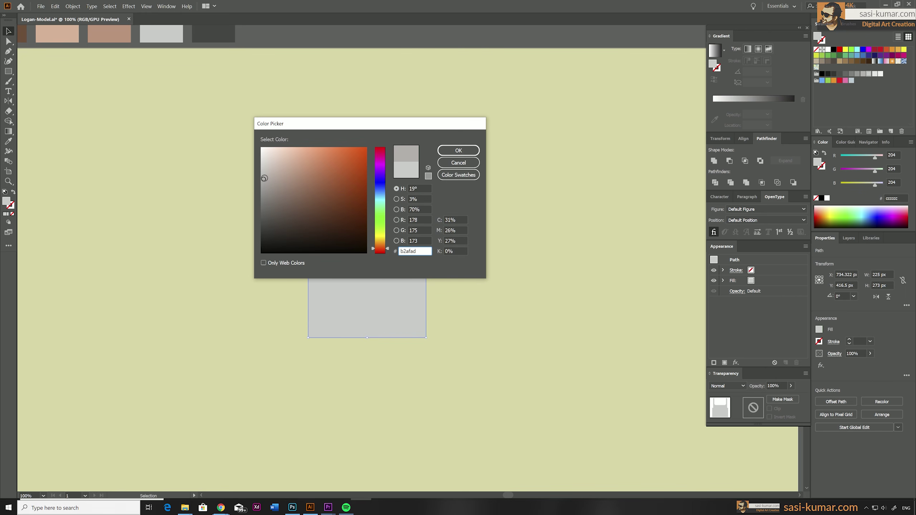
pyautogui.click(476, 154)
pyautogui.click(529, 272)
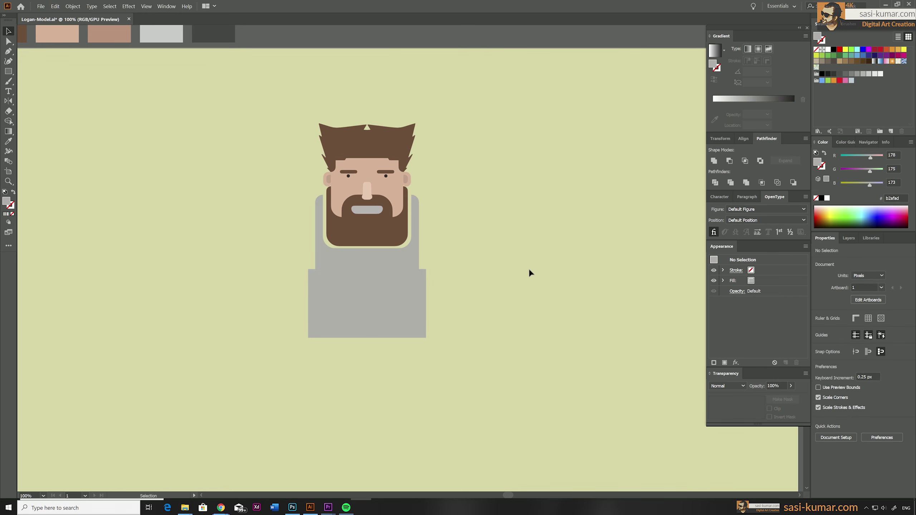
# Step: Slightly round the two outer shoulder corners where the body shape widens
pyautogui.click(401, 314)
pyautogui.click(8, 41)
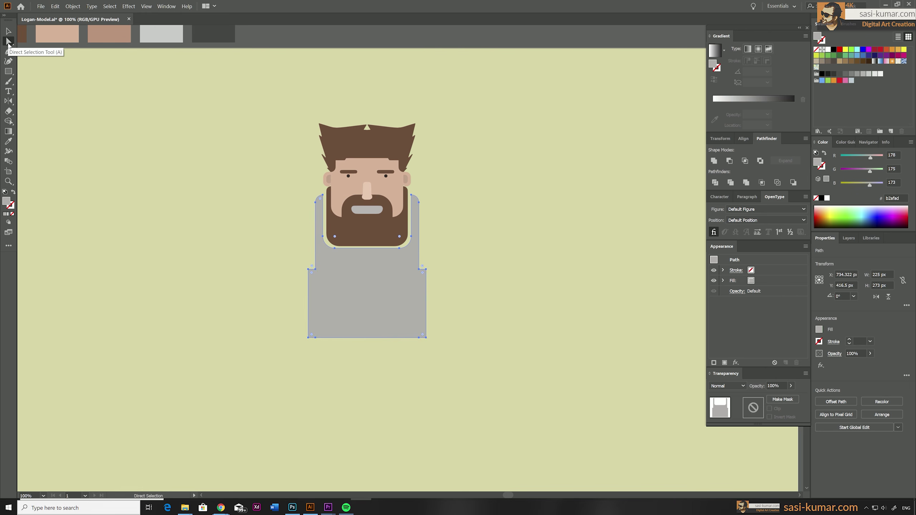
pyautogui.click(442, 290)
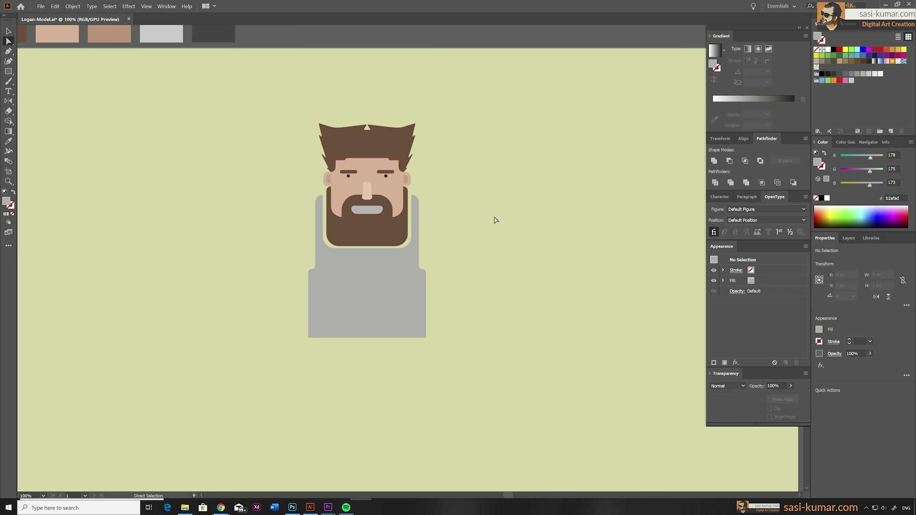
# Step: Draw a grey rectangle over the beard and chest, about as wide as the lower body, and select all the artwork
pyautogui.scroll(-1, 362, 356)
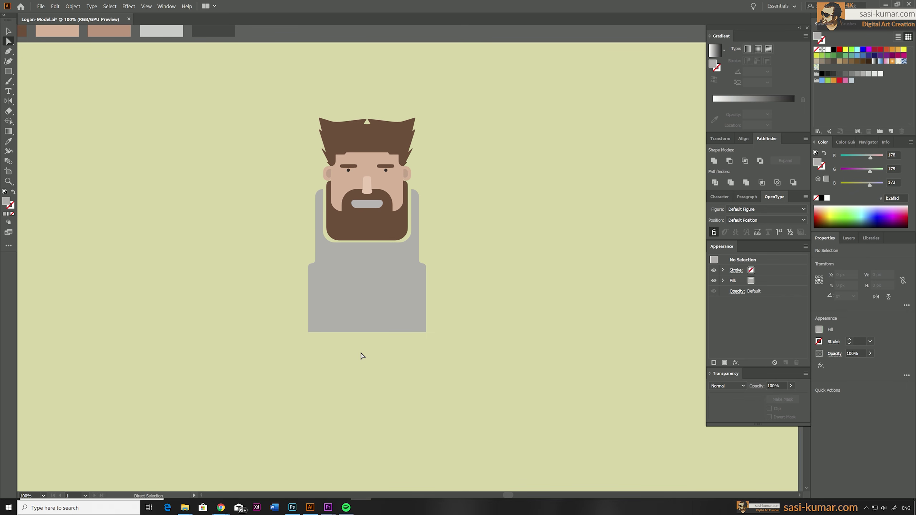
pyautogui.click(9, 71)
pyautogui.moveTo(313, 187); pyautogui.dragTo(424, 288)
pyautogui.press('v')
pyautogui.moveTo(313, 237); pyautogui.dragTo(308, 238)
pyautogui.click(294, 344)
pyautogui.hotkey('ctrl', 'a')
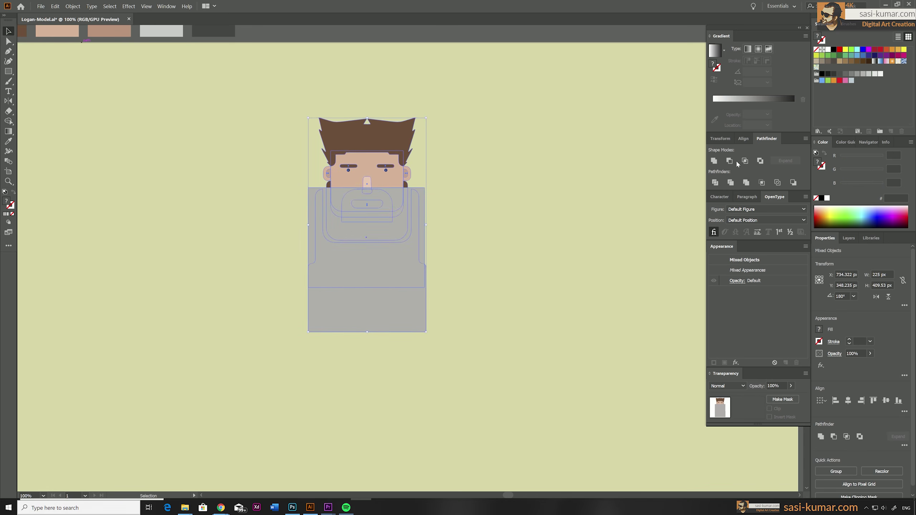
# Step: Fill the upper grey torso rectangle with the darker skin-tone swatch colour
pyautogui.click(743, 139)
pyautogui.click(495, 165)
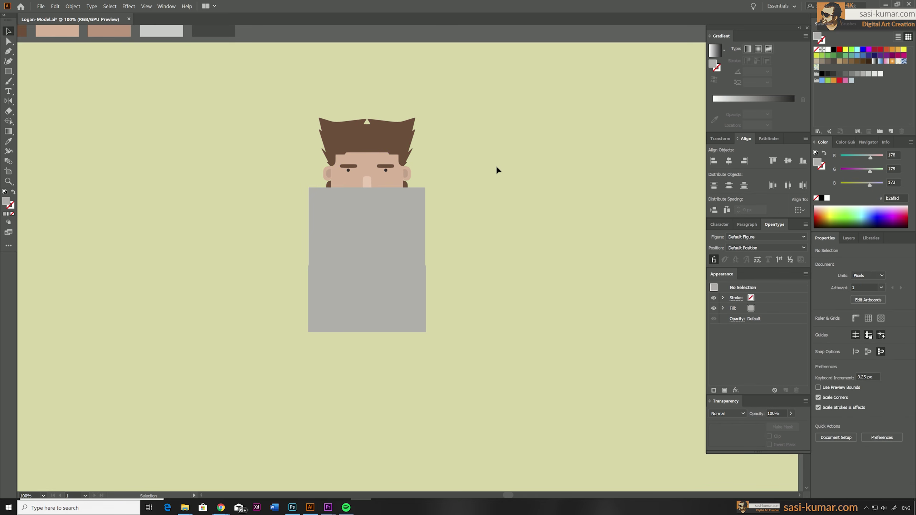
pyautogui.click(423, 230)
pyautogui.press('i')
pyautogui.click(63, 30)
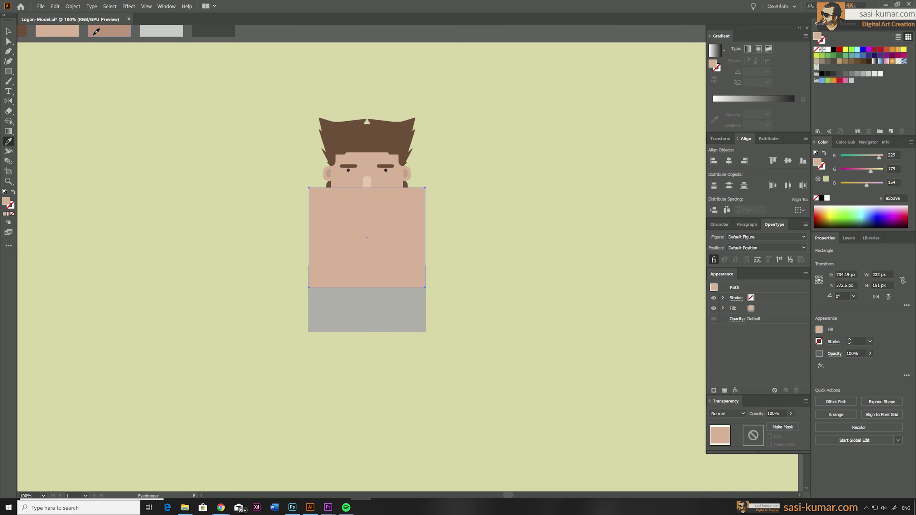
pyautogui.click(96, 31)
pyautogui.click(8, 32)
pyautogui.rightClick(398, 230)
pyautogui.click(479, 309)
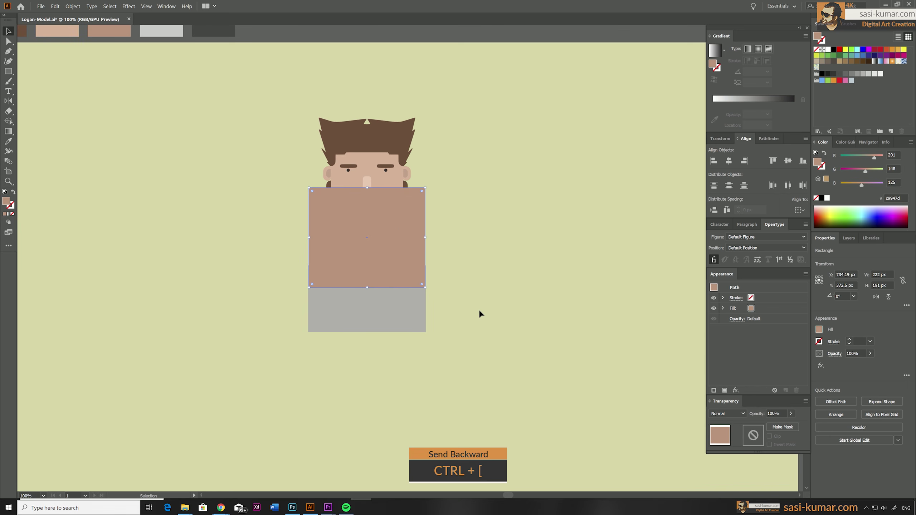
# Step: Send the skin-coloured torso rectangle backward until it sits behind the beard and the grey tank top
pyautogui.hotkey('ctrl', '[')
pyautogui.hotkey('ctrl', '[')
pyautogui.hotkey('ctrl', '[')
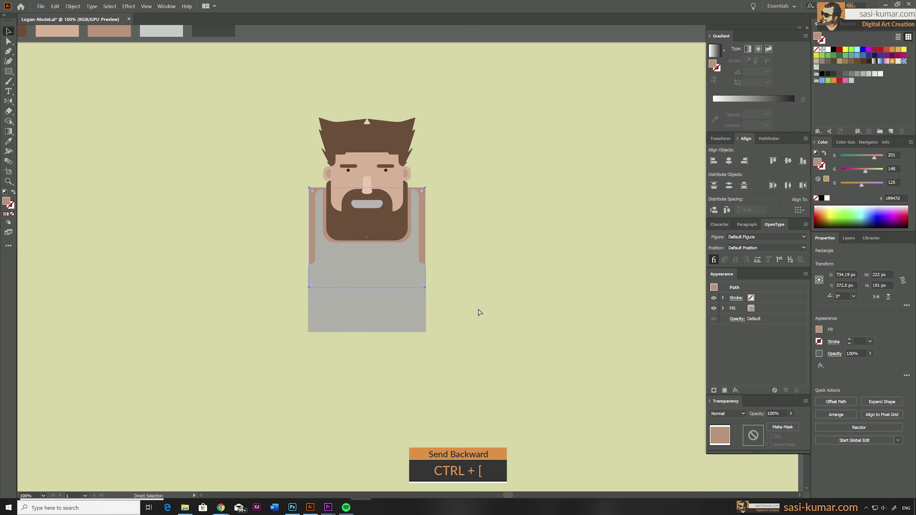
pyautogui.click(478, 307)
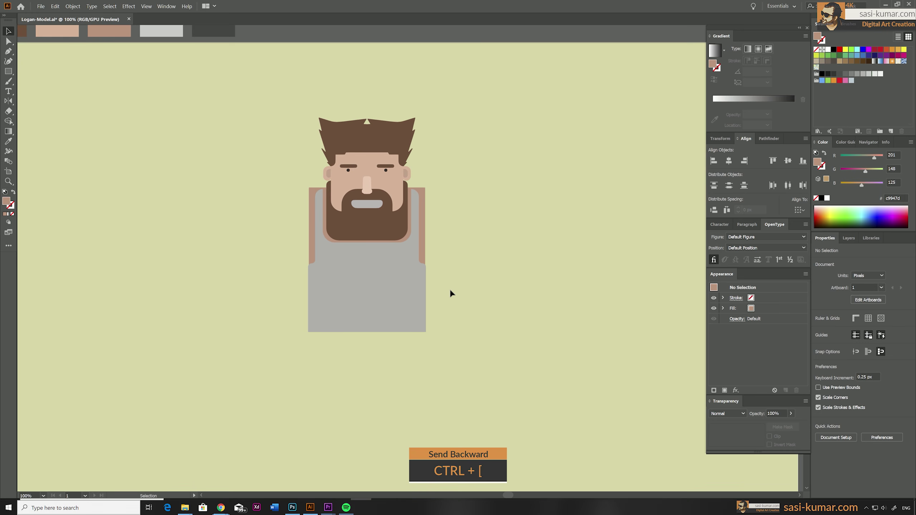
# Step: Round the two top corners of the skin-coloured torso rectangle by about 42 px to form the shoulders
pyautogui.hotkey('ctrl', 'z')
pyautogui.press('a')
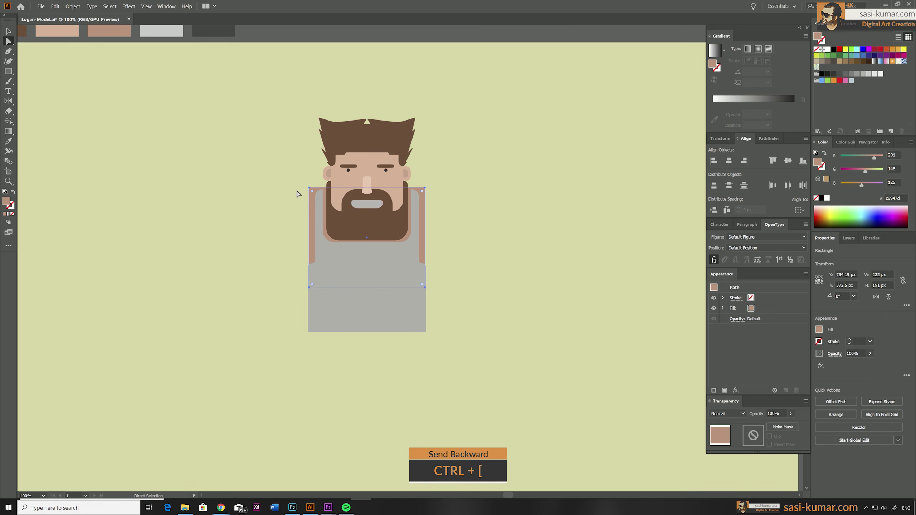
pyautogui.click(310, 188)
pyautogui.keyDown('shift'); pyautogui.click(424, 188); pyautogui.keyUp('shift')
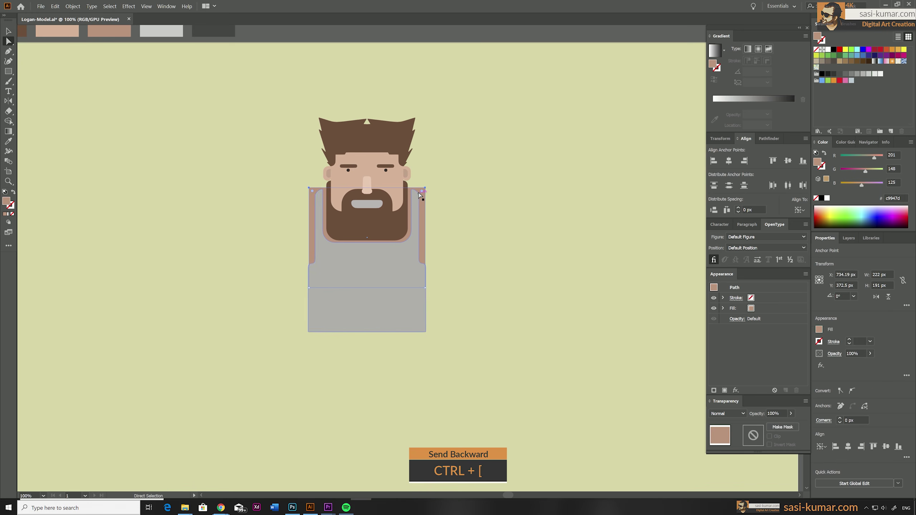
pyautogui.moveTo(398, 214); pyautogui.dragTo(402, 209)
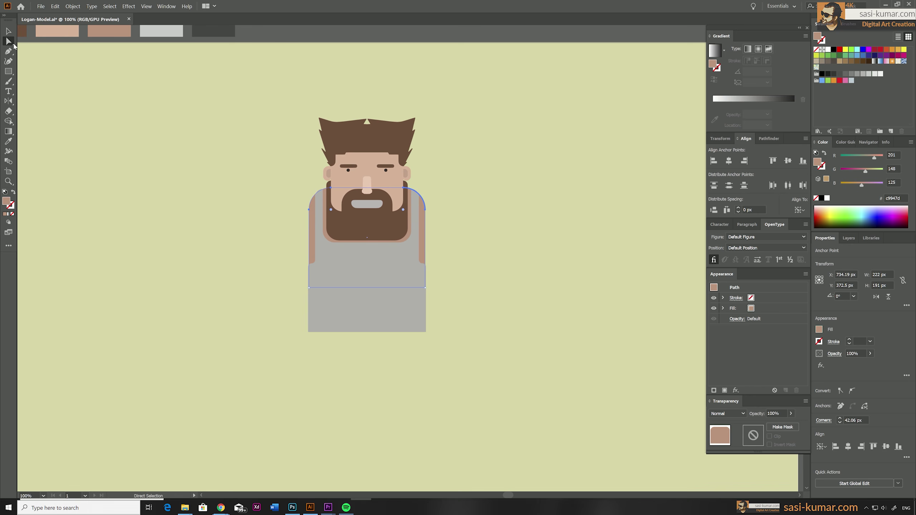
pyautogui.click(8, 31)
pyautogui.hotkey('ctrl', 'shift', 'a')
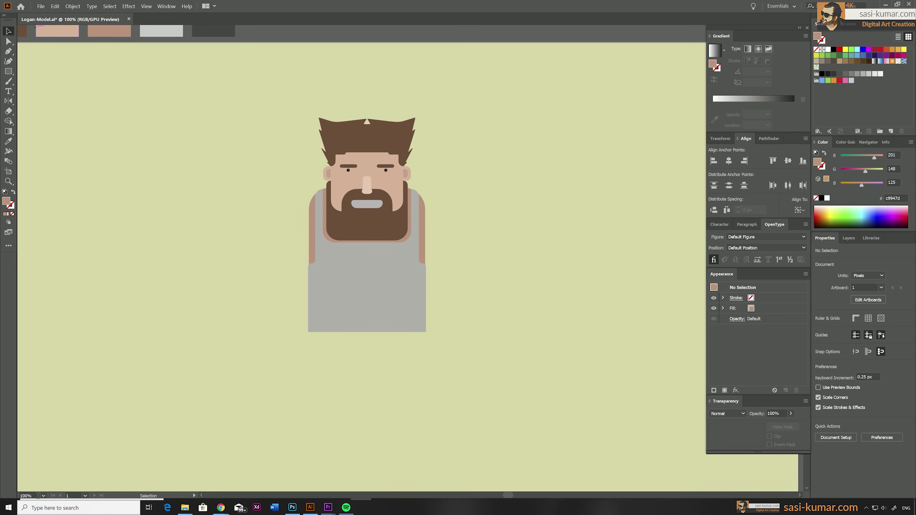
pyautogui.click(422, 243)
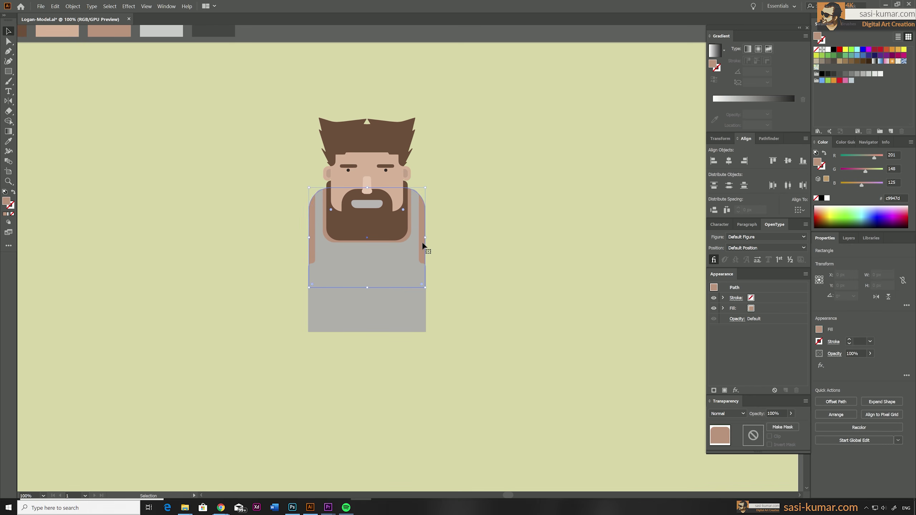
pyautogui.click(466, 284)
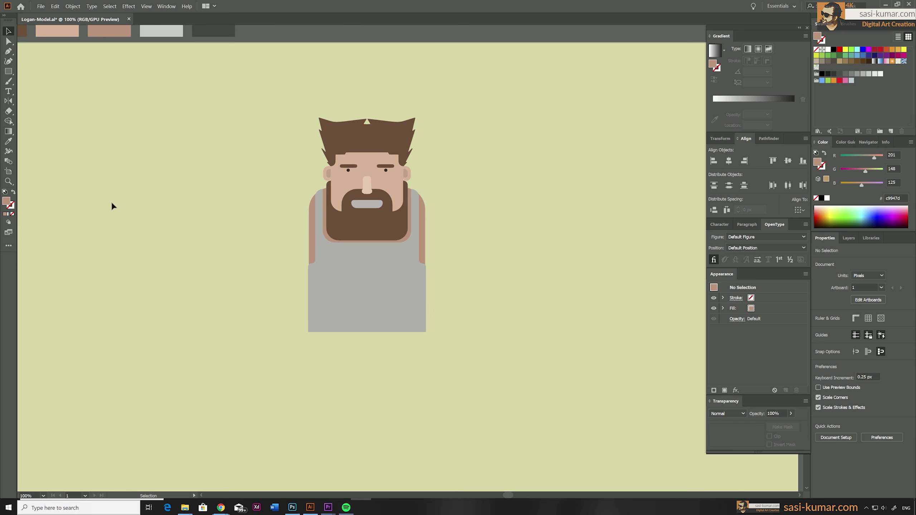
# Step: Set the keyboard increment in the general preferences to 2 px for nudging the tank top's anchor points
pyautogui.click(8, 41)
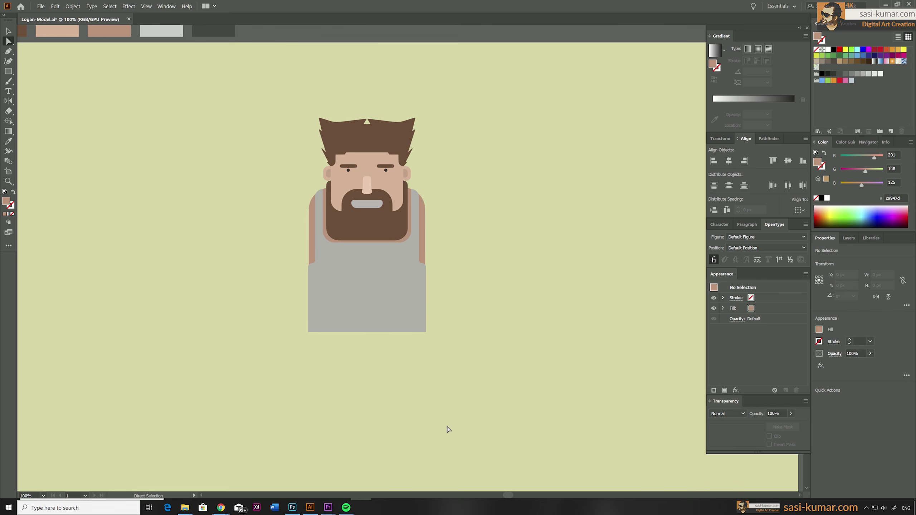
pyautogui.click(418, 323)
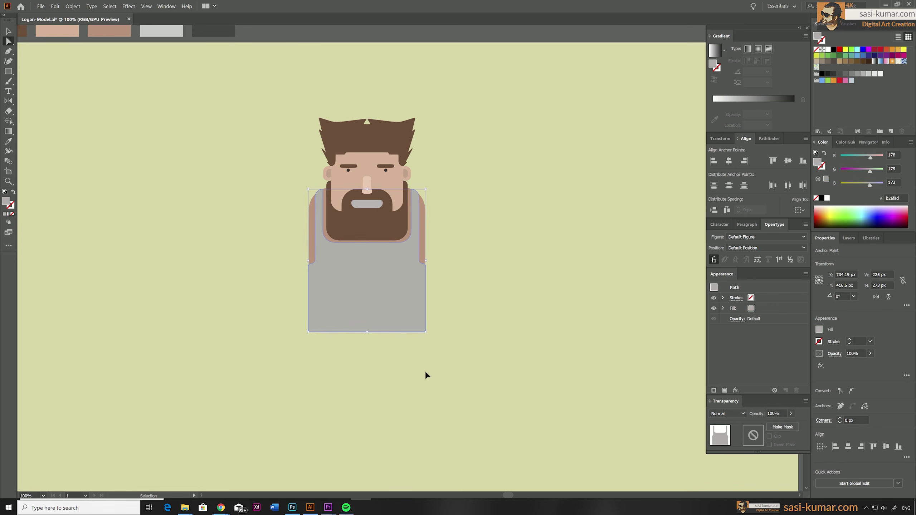
pyautogui.hotkey('ctrl', 'k')
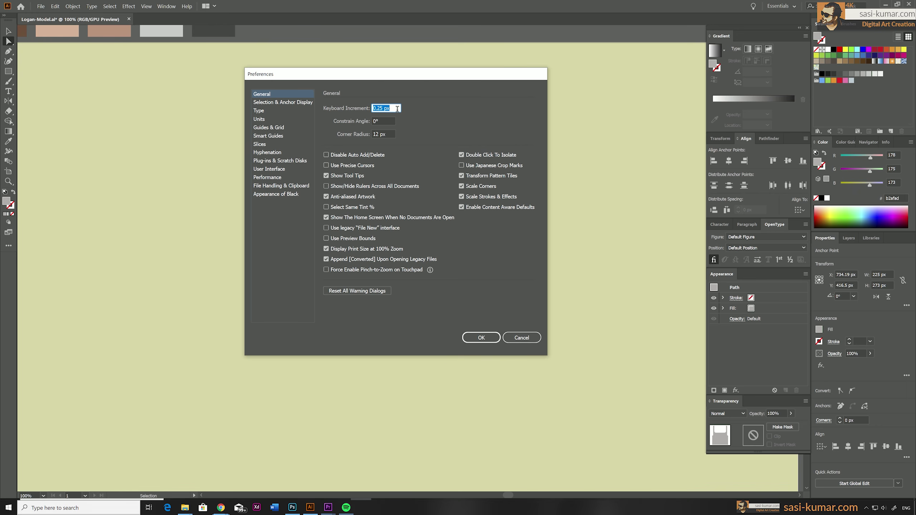
pyautogui.write('1')
pyautogui.press('Return')
# Step: Nudge the tank top's two bottom corners inward so that it tapers toward the waist
pyautogui.press('Left')
pyautogui.press('Left')
pyautogui.press('Left')
pyautogui.press('Left')
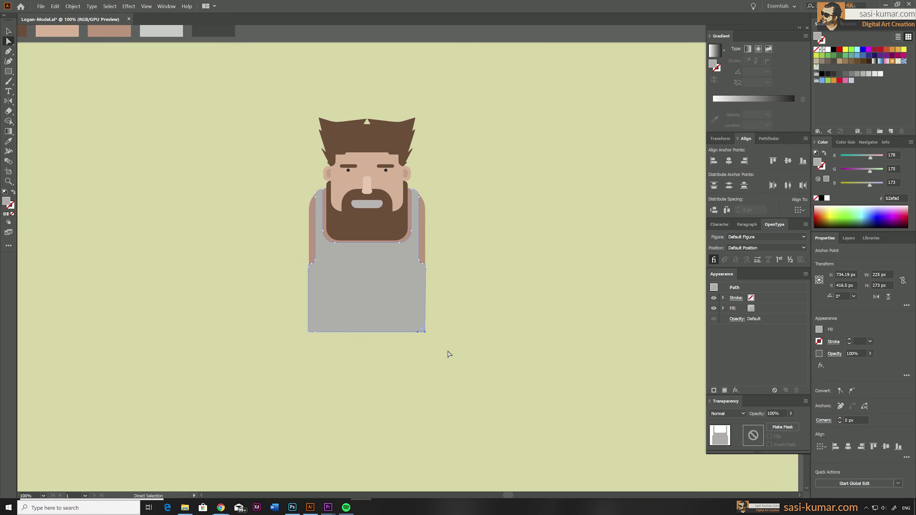
pyautogui.press('Right')
pyautogui.press('Right')
pyautogui.press('Right')
pyautogui.press('Right')
pyautogui.click(475, 329)
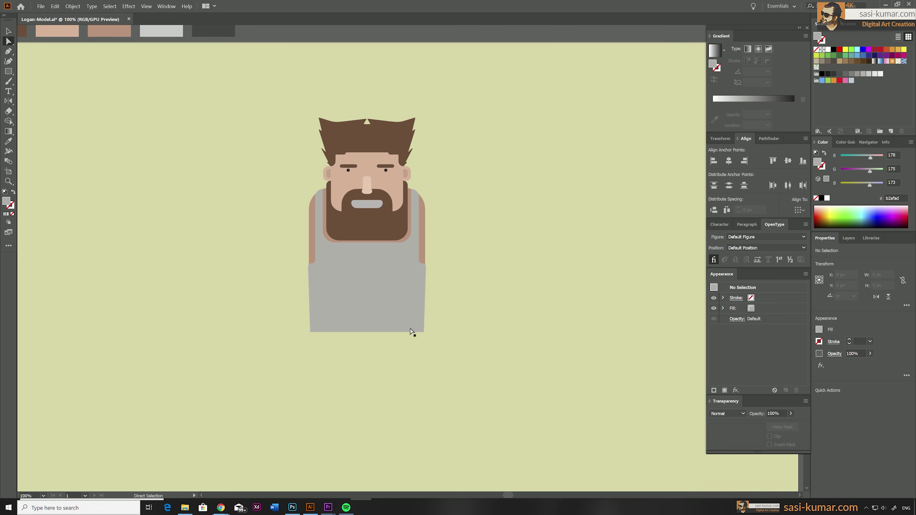
# Step: Draw a waistband rectangle about 216 × 20 px directly below the tank top and fill it with the dark grey swatch colour
pyautogui.press('m')
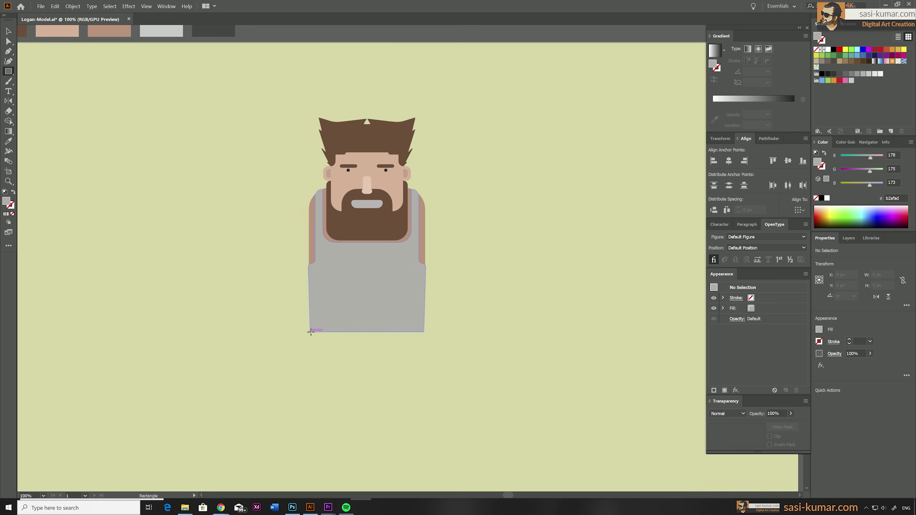
pyautogui.moveTo(309, 333); pyautogui.dragTo(424, 343)
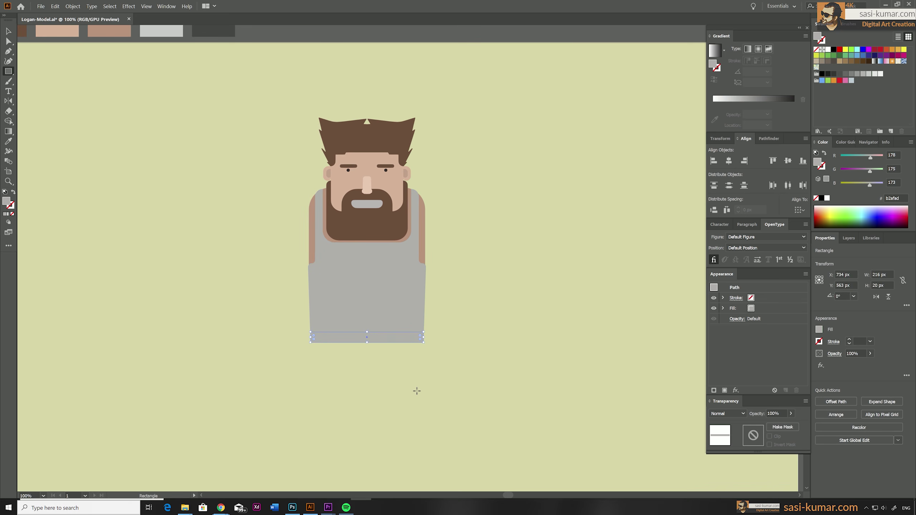
pyautogui.press('i')
pyautogui.click(219, 29)
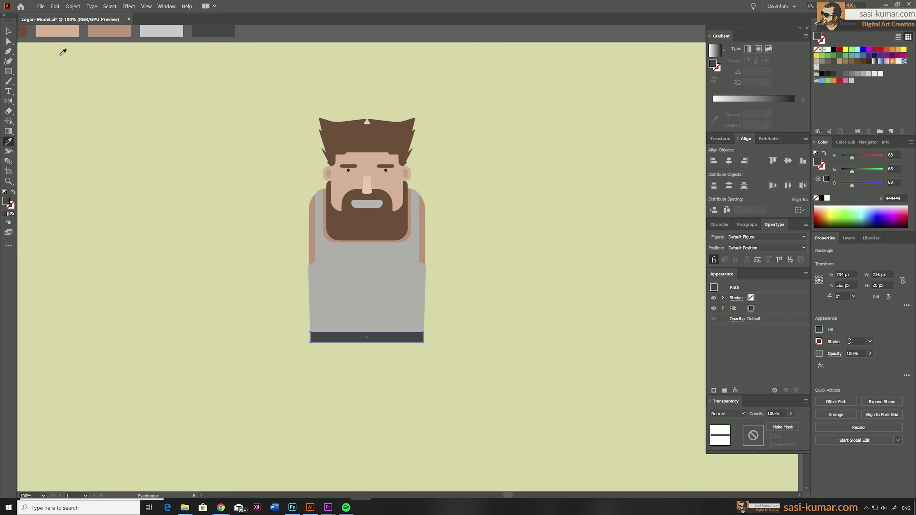
pyautogui.press('v')
pyautogui.scroll(1, 251, 194)
pyautogui.click(539, 246)
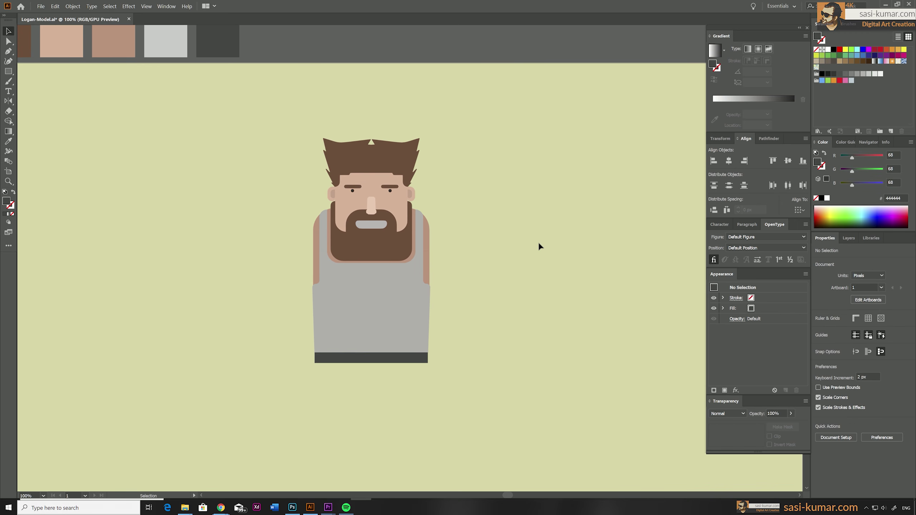
# Step: Draw a dark grey rectangle about 216 × 77 px below the waistband and strongly round its two bottom corners
pyautogui.scroll(-2, 538, 244)
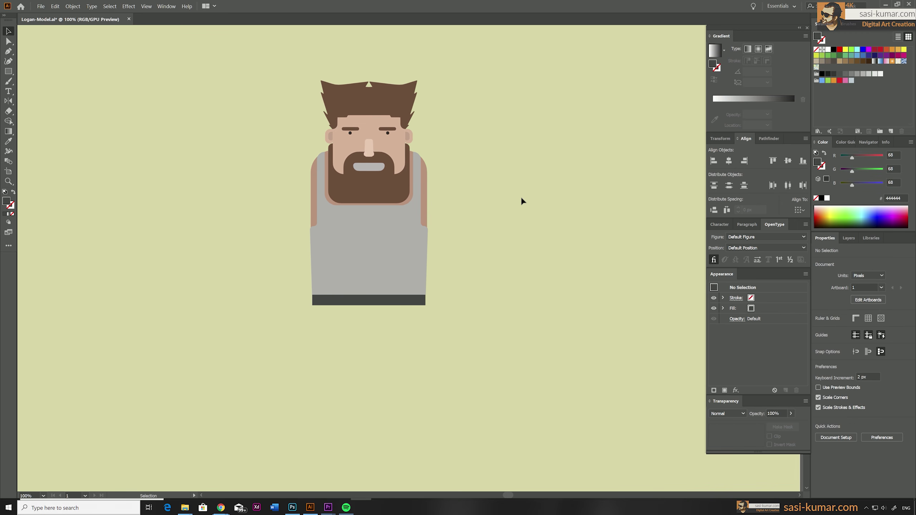
pyautogui.press('m')
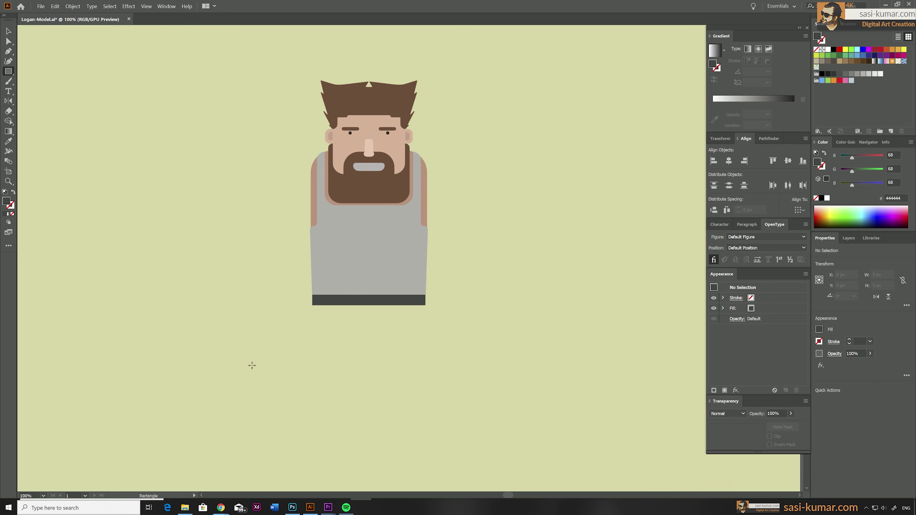
pyautogui.moveTo(313, 307); pyautogui.dragTo(426, 345)
pyautogui.press('a')
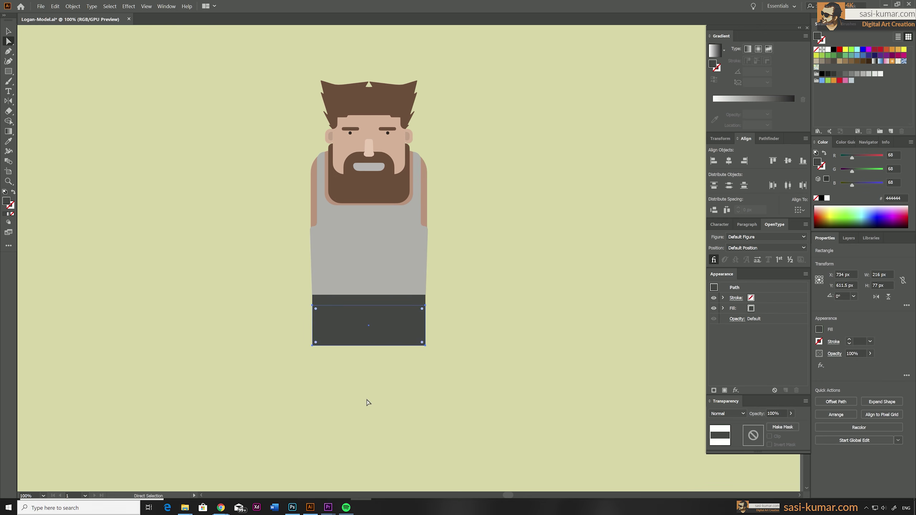
pyautogui.click(313, 346)
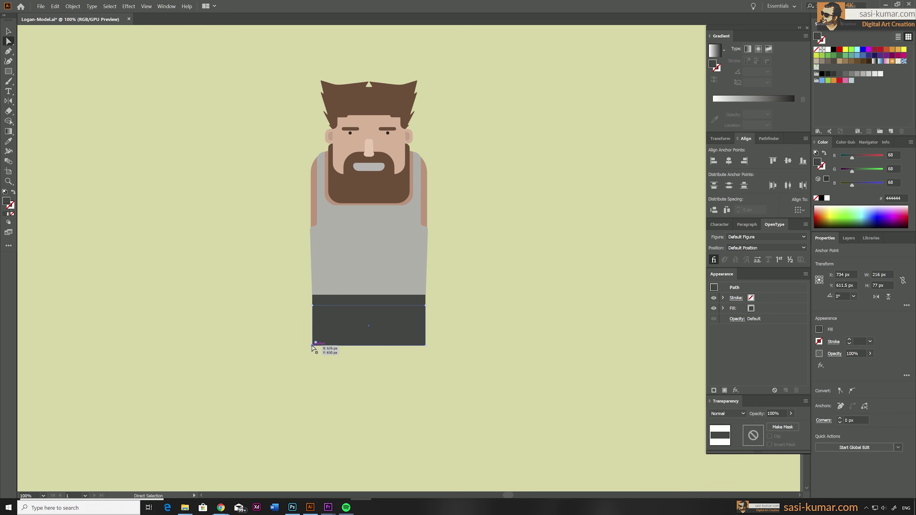
pyautogui.keyDown('shift'); pyautogui.click(425, 345); pyautogui.keyUp('shift')
pyautogui.moveTo(421, 342); pyautogui.dragTo(419, 290)
pyautogui.click(458, 313)
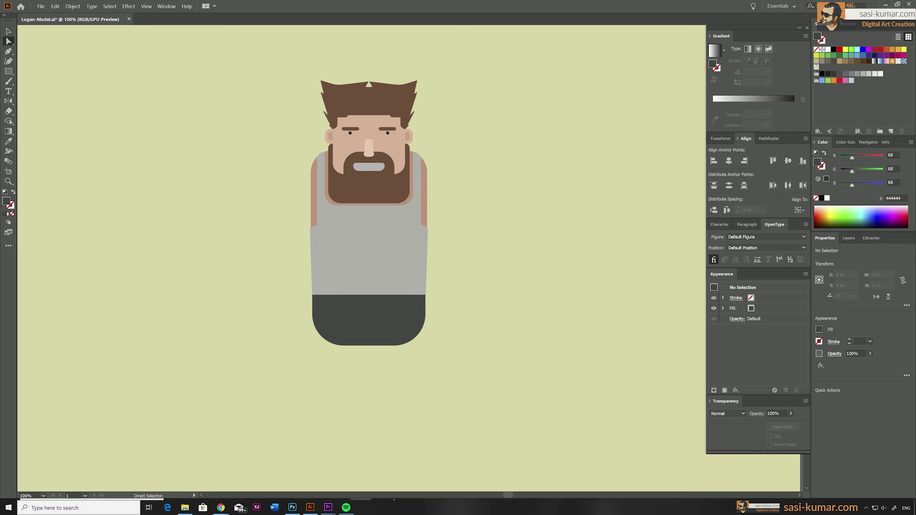
# Step: Draw a belt strip about 216 × 16 px across the waistband and fill it with brown #996633
pyautogui.click(8, 72)
pyautogui.moveTo(311, 296); pyautogui.dragTo(425, 306)
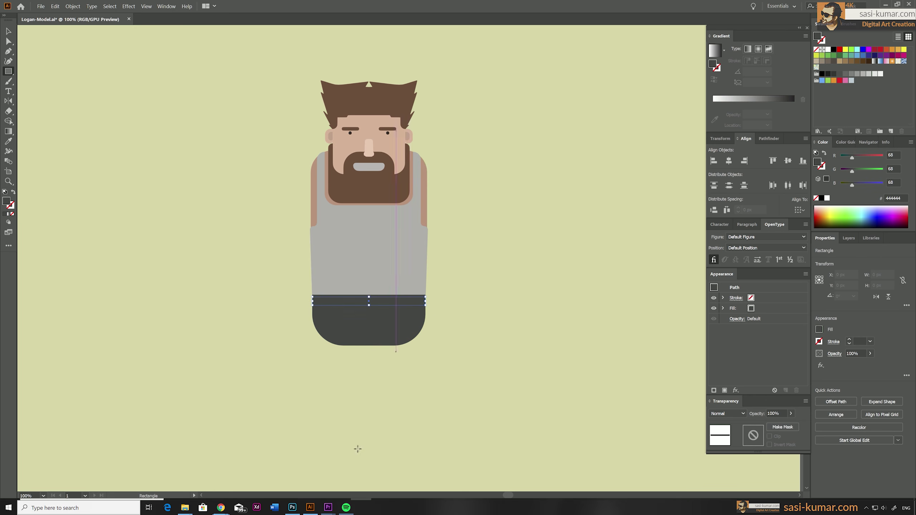
pyautogui.doubleClick(6, 201)
pyautogui.click(320, 210)
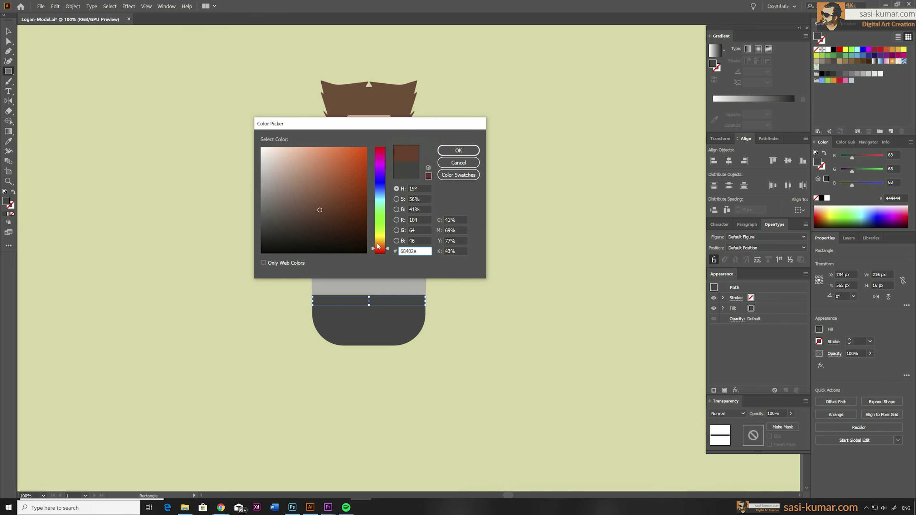
pyautogui.moveTo(379, 247); pyautogui.dragTo(378, 243)
pyautogui.moveTo(319, 209)
pyautogui.mouseDown()
pyautogui.moveTo(306, 203)
pyautogui.moveTo(299, 211)
pyautogui.moveTo(326, 195)
pyautogui.mouseUp()
pyautogui.click(428, 176)
pyautogui.click(458, 151)
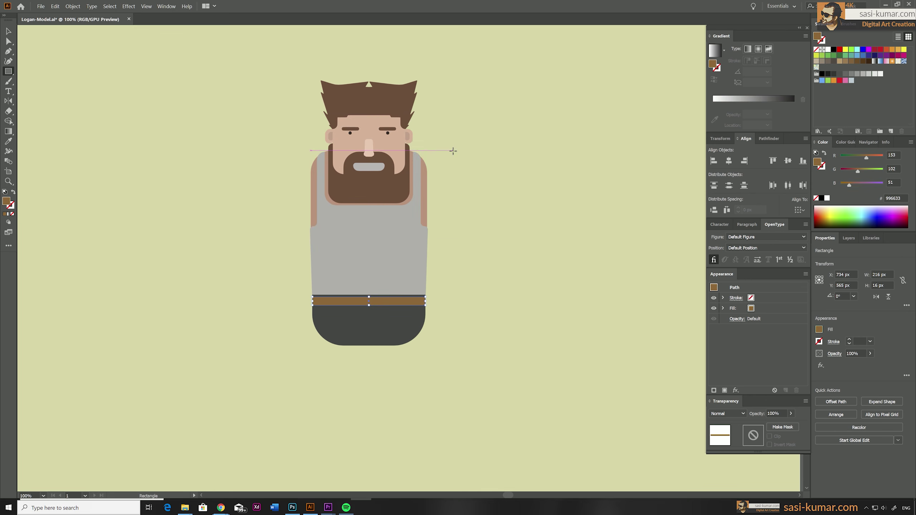
# Step: Add two narrow belt loops about 19 px tall near both ends of the belt, filled with the trousers' dark grey
pyautogui.click(9, 31)
pyautogui.hotkey('ctrl', '+')
pyautogui.hotkey('ctrl', '+')
pyautogui.hotkey('ctrl', '+')
pyautogui.hotkey('ctrl', '+')
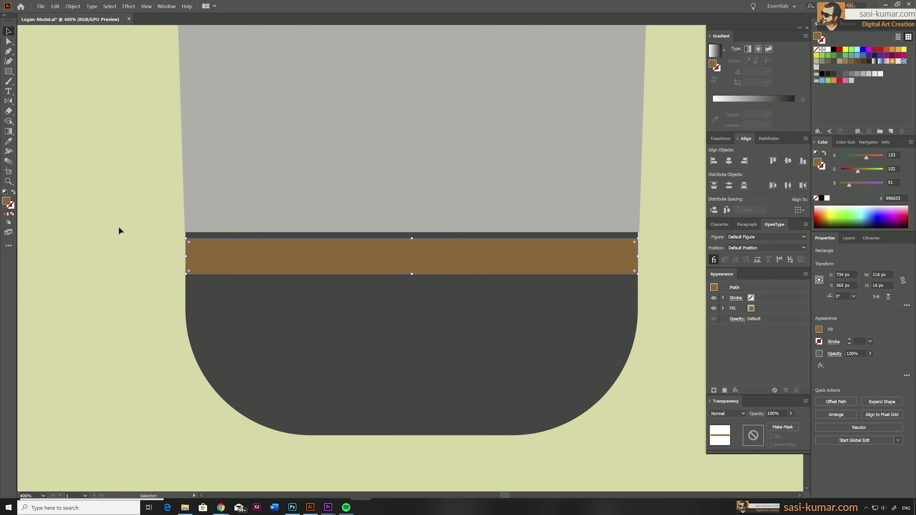
pyautogui.click(135, 244)
pyautogui.moveTo(135, 243); pyautogui.dragTo(115, 249)
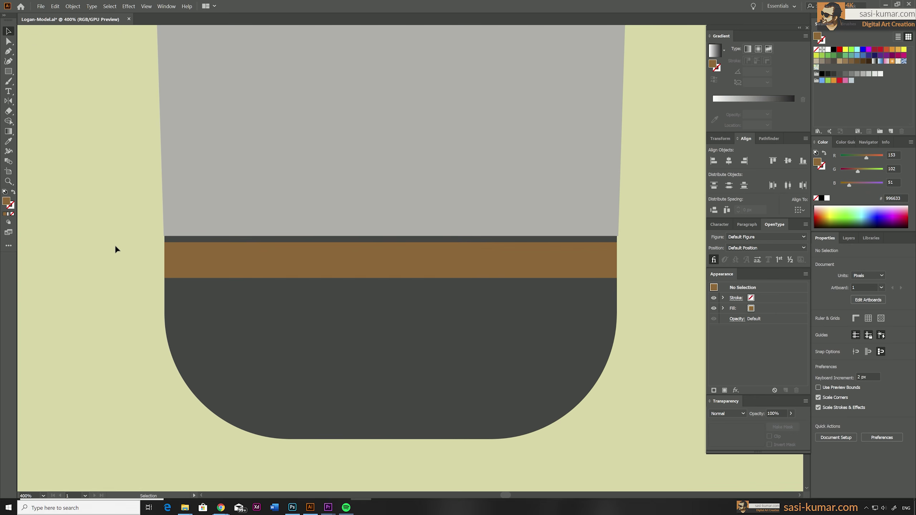
pyautogui.click(9, 71)
pyautogui.moveTo(230, 240)
pyautogui.mouseDown()
pyautogui.moveTo(238, 280)
pyautogui.moveTo(554, 260)
pyautogui.mouseUp()
pyautogui.press('i')
pyautogui.click(317, 332)
pyautogui.click(10, 31)
# Step: Group the two belt loops
pyautogui.keyDown('shift'); pyautogui.click(234, 269); pyautogui.keyUp('shift')
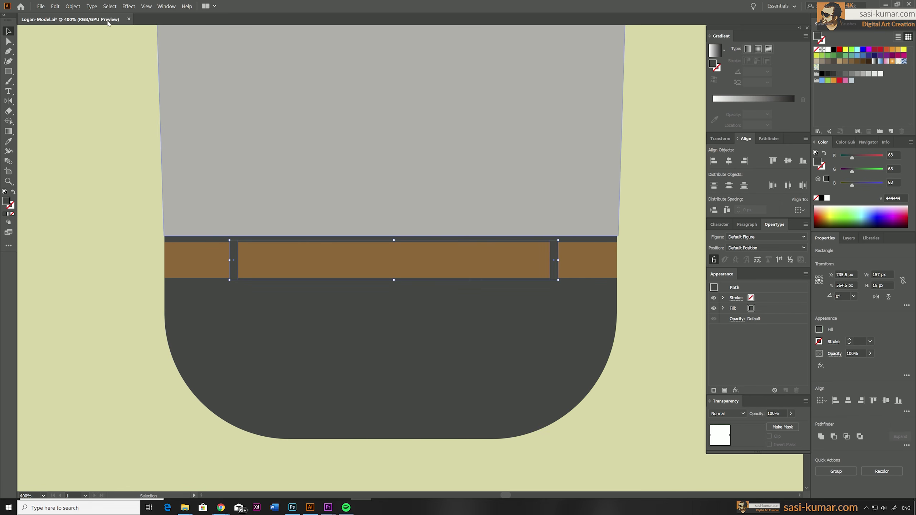
pyautogui.click(72, 6)
pyautogui.click(78, 38)
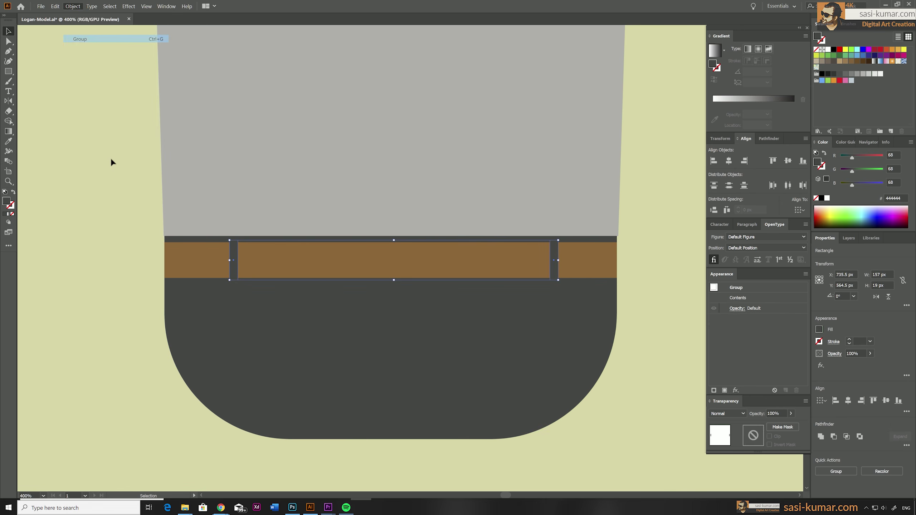
pyautogui.click(130, 241)
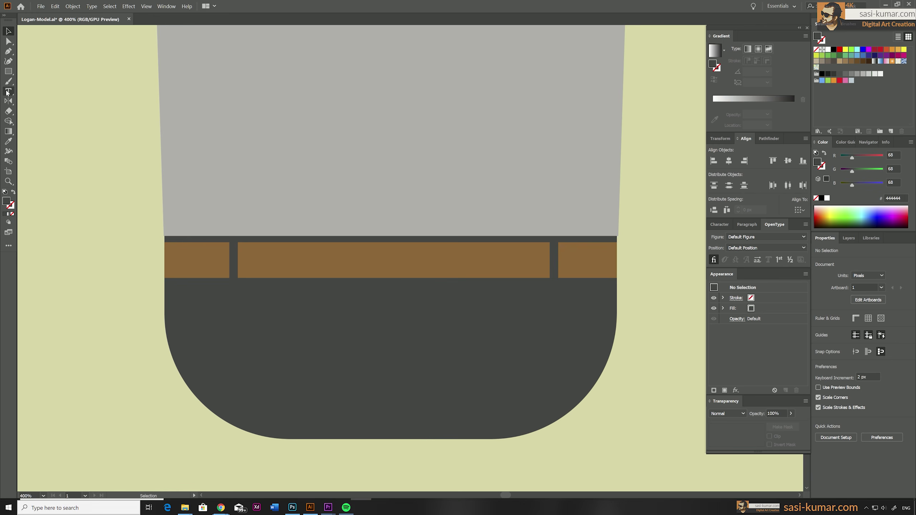
# Step: Draw a 32 × 21 px buckle rectangle at the middle of the belt, fill it gold #d3a739 and round its corners
pyautogui.click(9, 71)
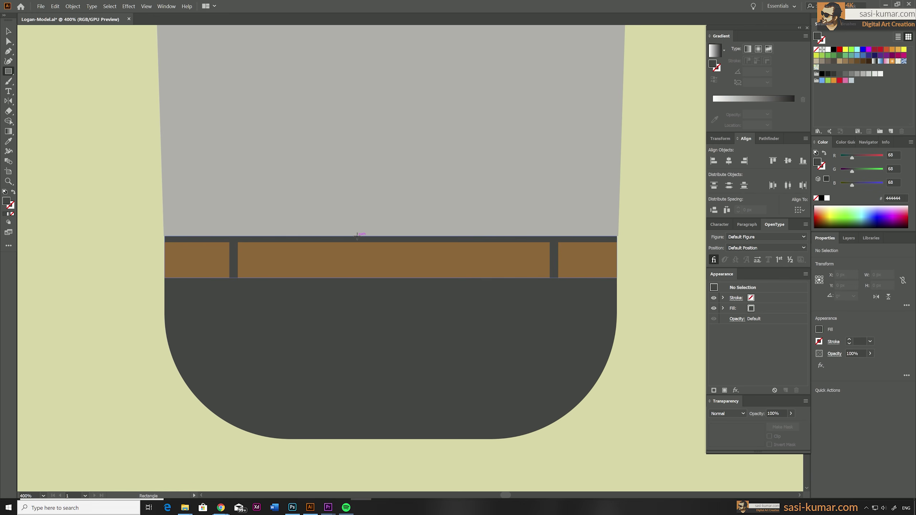
pyautogui.moveTo(360, 238); pyautogui.dragTo(427, 282)
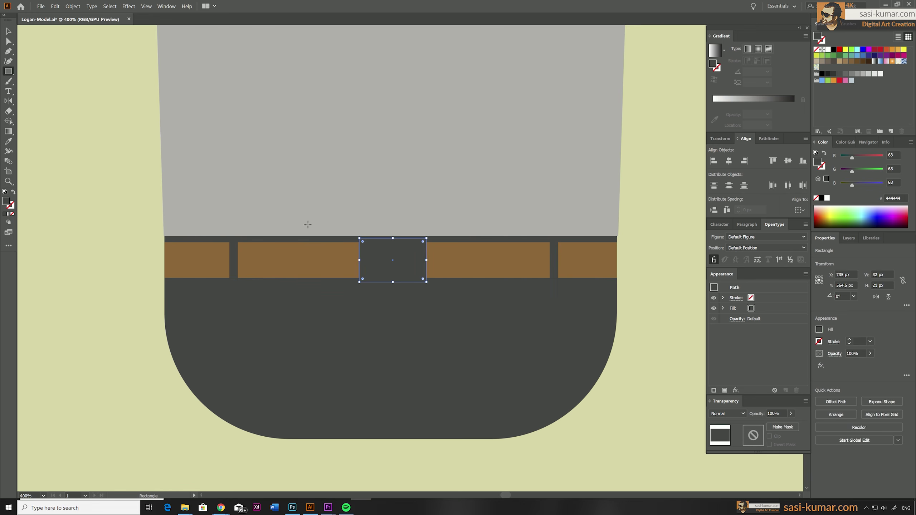
pyautogui.doubleClick(5, 201)
pyautogui.click(325, 170)
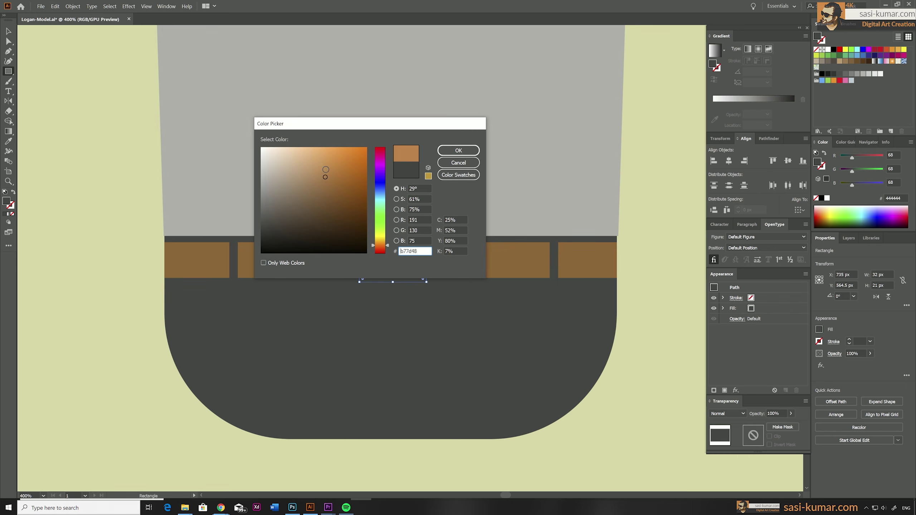
pyautogui.moveTo(325, 169); pyautogui.dragTo(338, 165)
pyautogui.moveTo(387, 248); pyautogui.dragTo(369, 249)
pyautogui.click(458, 150)
pyautogui.press('a')
pyautogui.click(122, 218)
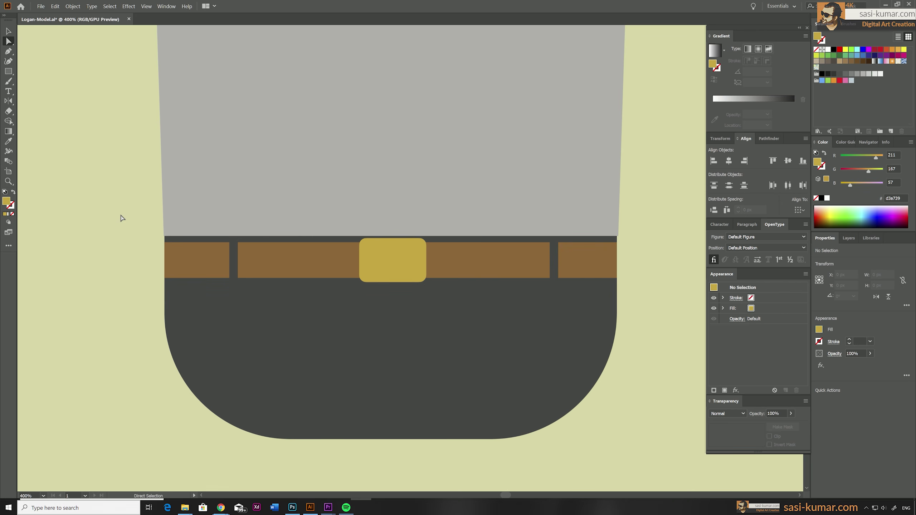
# Step: Duplicate the buckle, scale the copy down and centre it inside the original with an even border
pyautogui.click(388, 254)
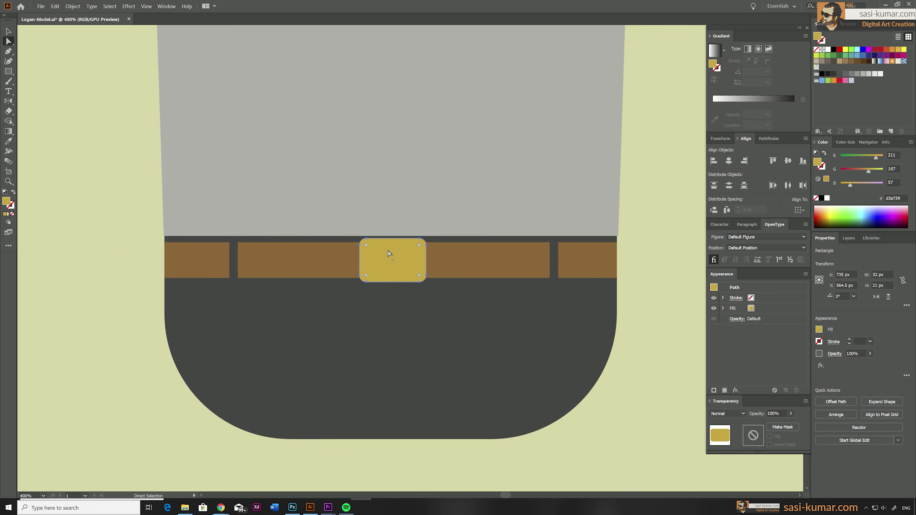
pyautogui.scroll(3, 388, 251)
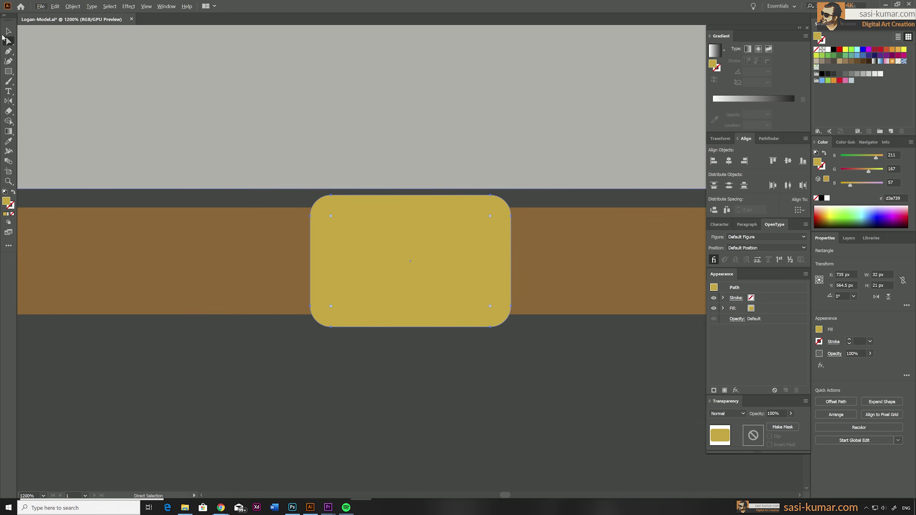
pyautogui.press('v')
pyautogui.moveTo(511, 195)
pyautogui.mouseDown()
pyautogui.moveTo(523, 171)
pyautogui.moveTo(498, 186)
pyautogui.mouseUp()
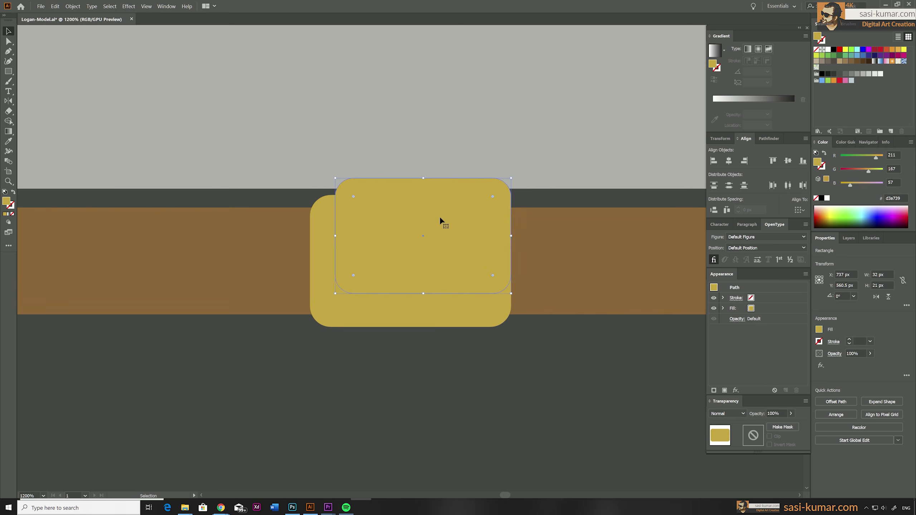
pyautogui.moveTo(419, 233)
pyautogui.mouseDown()
pyautogui.moveTo(420, 250)
pyautogui.moveTo(424, 242)
pyautogui.mouseUp()
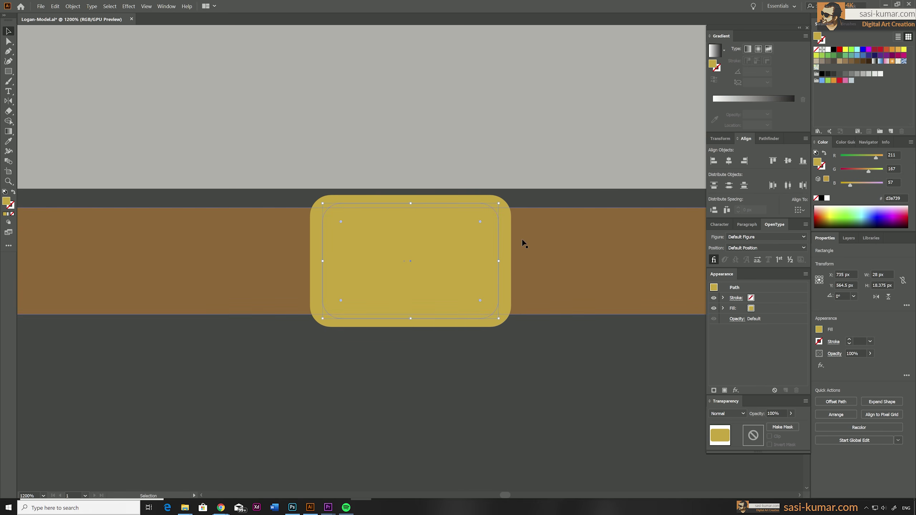
pyautogui.keyDown('shift'); pyautogui.click(507, 240); pyautogui.keyUp('shift')
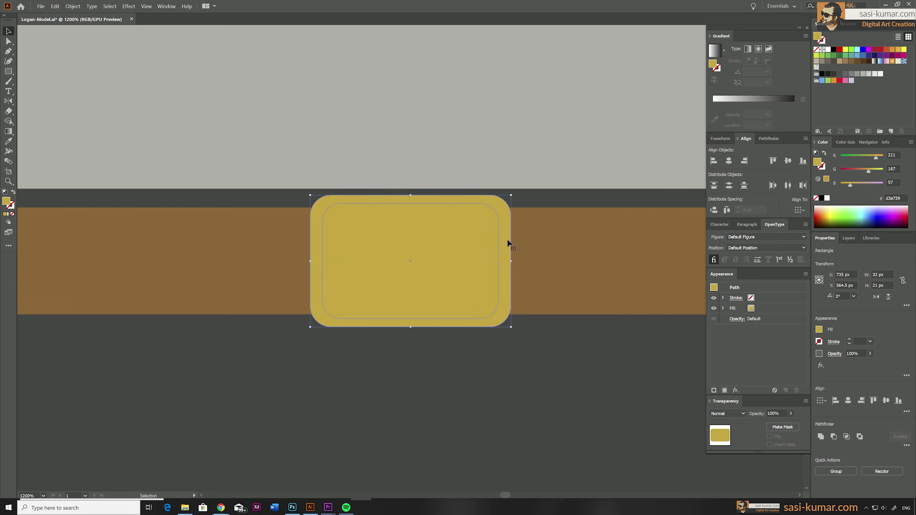
pyautogui.click(483, 220)
pyautogui.moveTo(498, 203)
pyautogui.mouseDown()
pyautogui.moveTo(507, 205)
pyautogui.moveTo(492, 208)
pyautogui.mouseUp()
# Step: Subtract the inner copy from the buckle with Minus Front to leave an open gold frame
pyautogui.keyDown('shift'); pyautogui.click(503, 256); pyautogui.keyUp('shift')
pyautogui.click(767, 138)
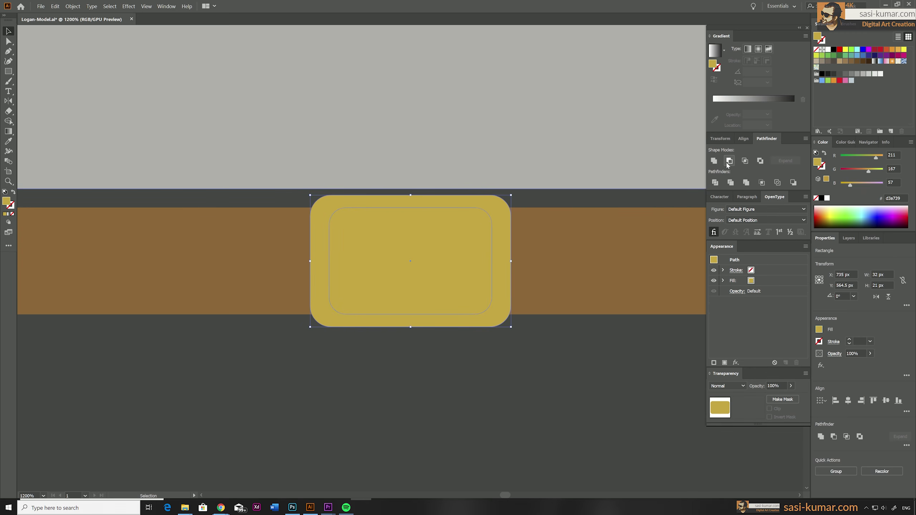
pyautogui.click(729, 161)
pyautogui.click(288, 371)
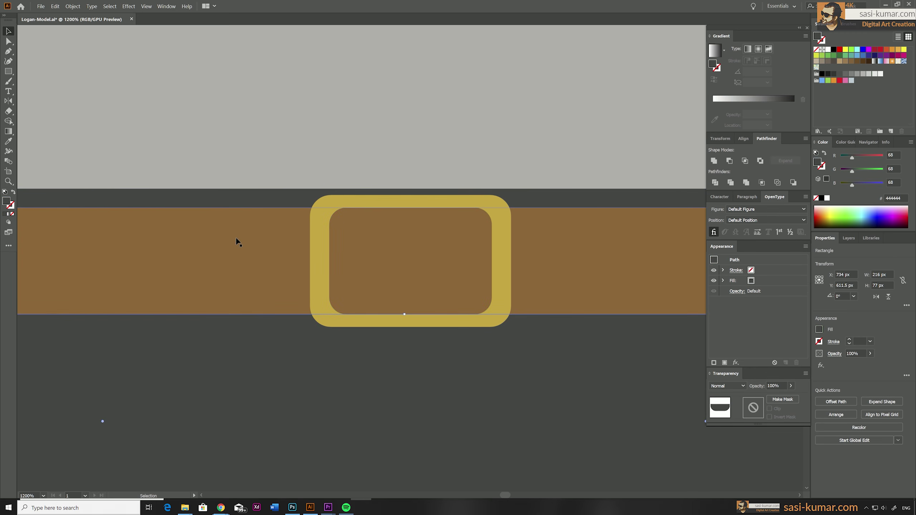
# Step: Draw an ellipse of 389 × 430 px for the legs and position it centrally beneath the trousers, overlapping their lower edge
pyautogui.hotkey('ctrl', '-')
pyautogui.hotkey('ctrl', '-')
pyautogui.hotkey('ctrl', '-')
pyautogui.hotkey('ctrl', '-')
pyautogui.hotkey('ctrl', '-')
pyautogui.hotkey('ctrl', '-')
pyautogui.hotkey('ctrl', '-')
pyautogui.hotkey('ctrl', '-')
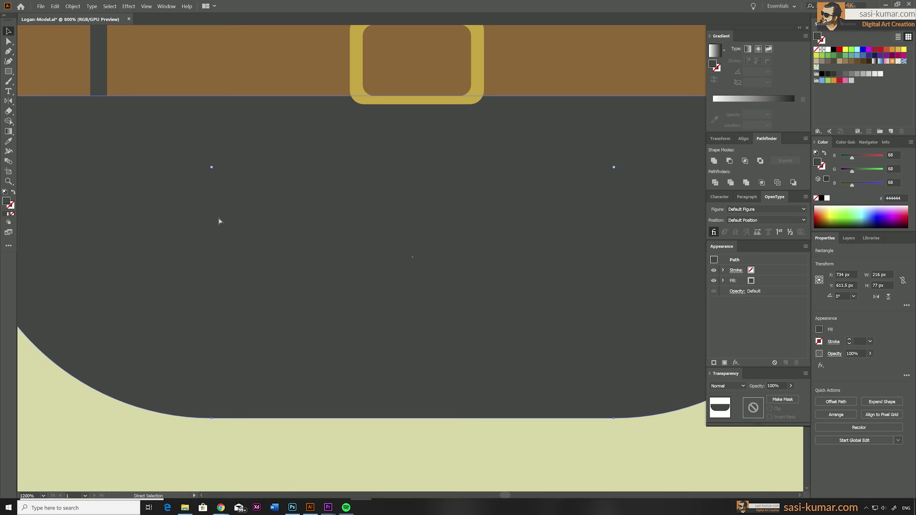
pyautogui.hotkey('ctrl', 'shift', 'a')
pyautogui.hotkey('ctrl', '1')
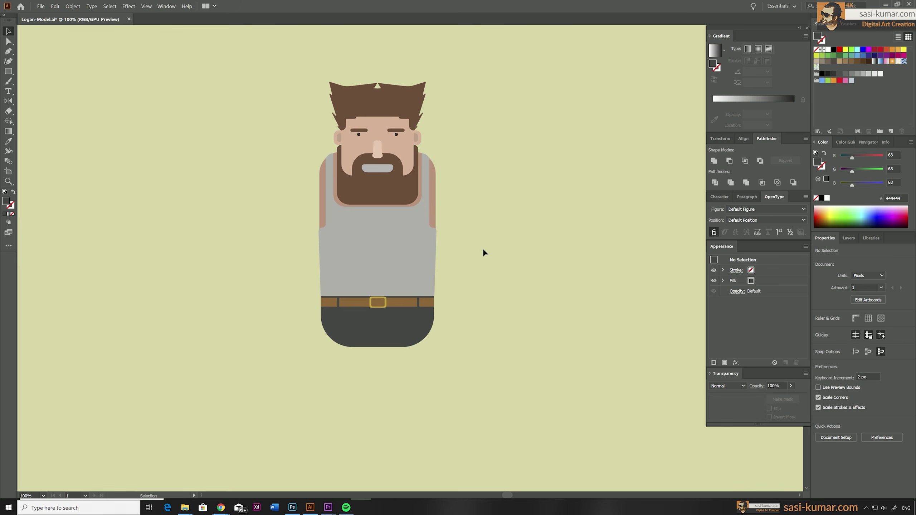
pyautogui.hotkey('ctrl', '-')
pyautogui.press('l')
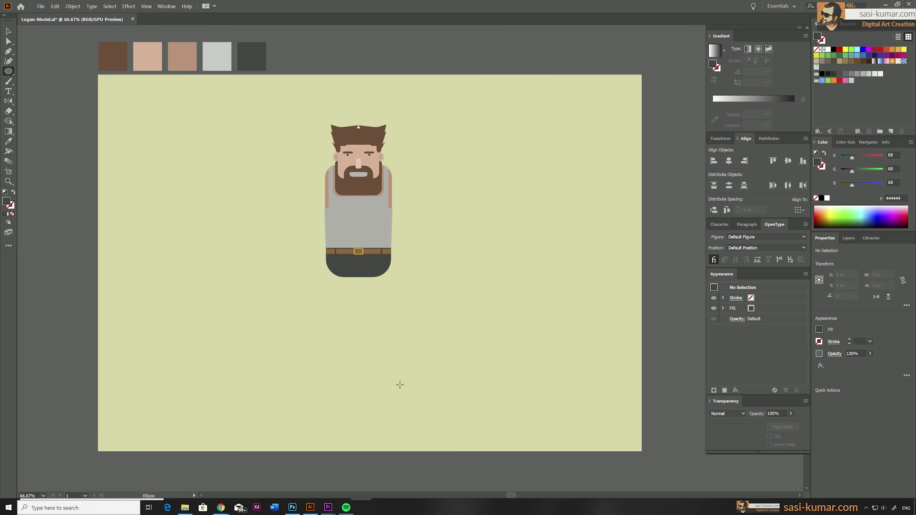
pyautogui.moveTo(307, 279); pyautogui.dragTo(443, 429)
pyautogui.press('v')
pyautogui.moveTo(414, 357); pyautogui.dragTo(398, 341)
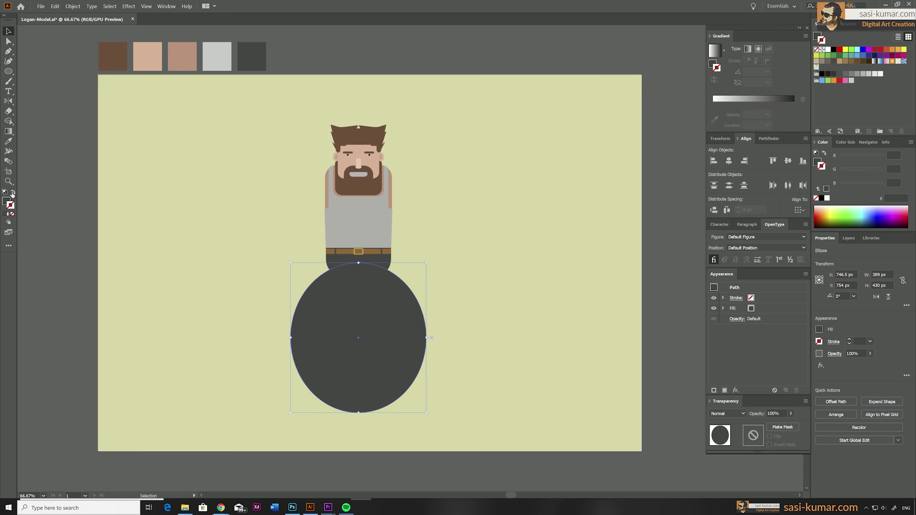
# Step: Swap the ellipse's fill and stroke, and set the stroke weight to 65 pt
pyautogui.click(13, 191)
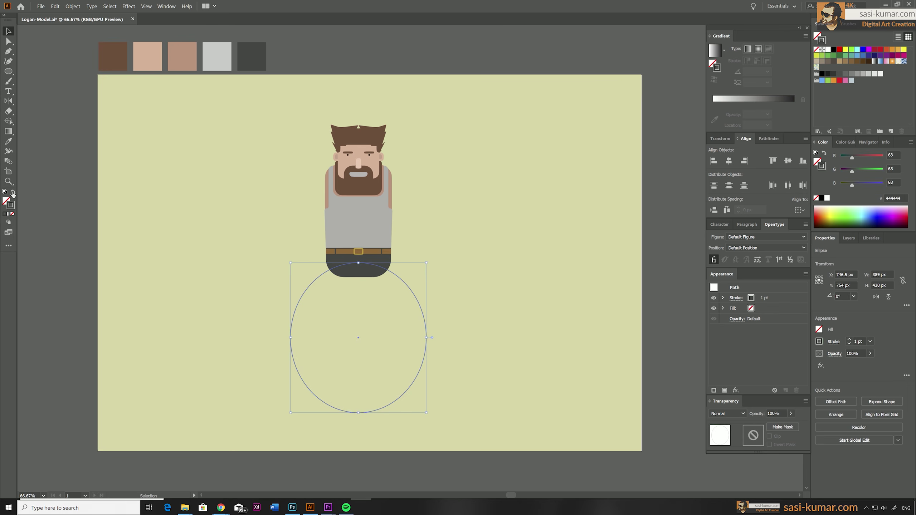
pyautogui.click(862, 341)
pyautogui.write('65')
pyautogui.press('Return')
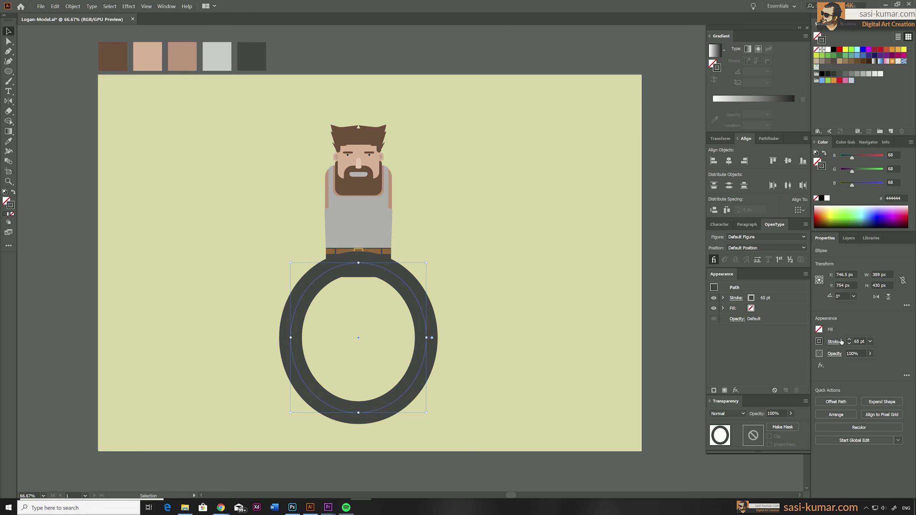
pyautogui.click(449, 306)
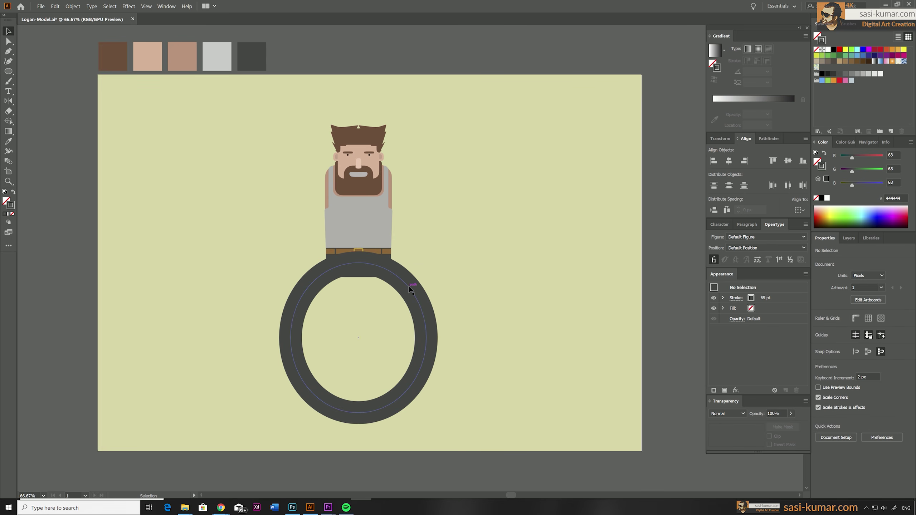
# Step: Nudge the ring down about 12 px so it clears the belt
pyautogui.click(408, 287)
pyautogui.press('Down')
pyautogui.press('Down')
pyautogui.press('Down')
pyautogui.press('Down')
pyautogui.press('Down')
pyautogui.click(452, 279)
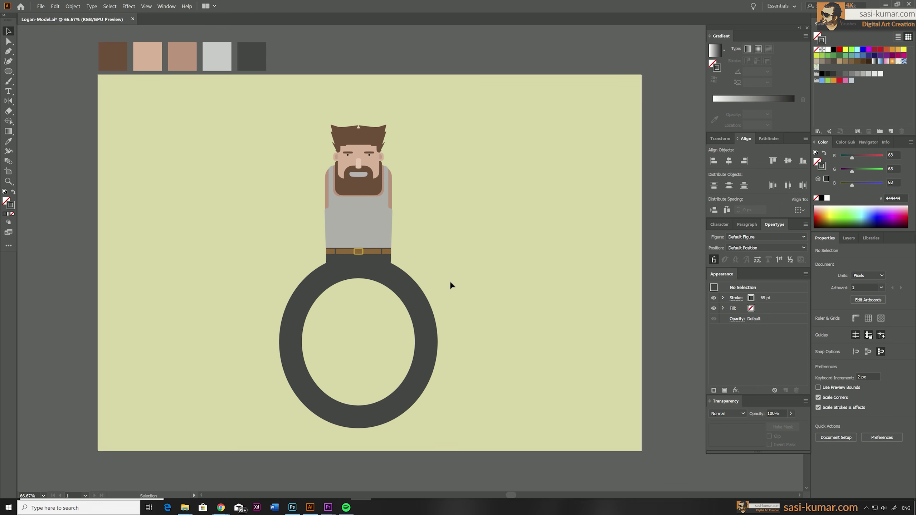
# Step: Narrow the ring to 369.5 px wide and centre it horizontally with the rest of the figure
pyautogui.click(429, 341)
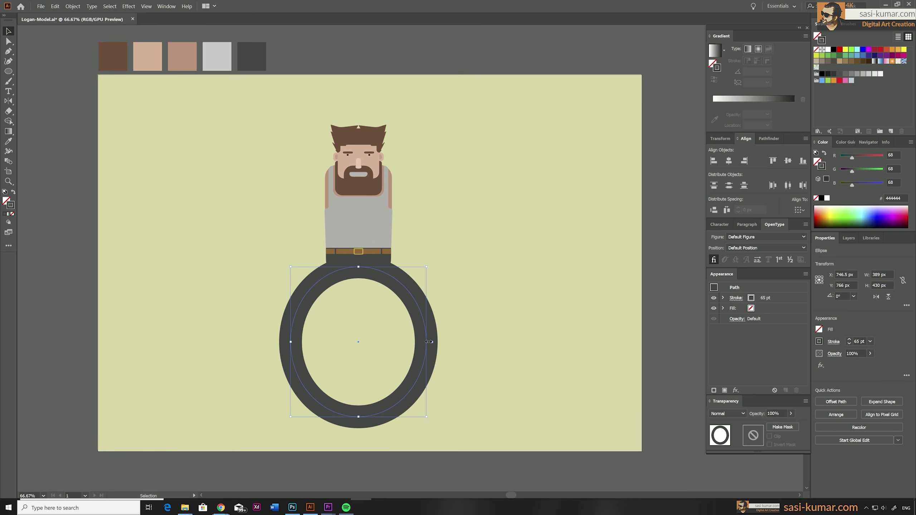
pyautogui.moveTo(429, 342); pyautogui.dragTo(420, 341)
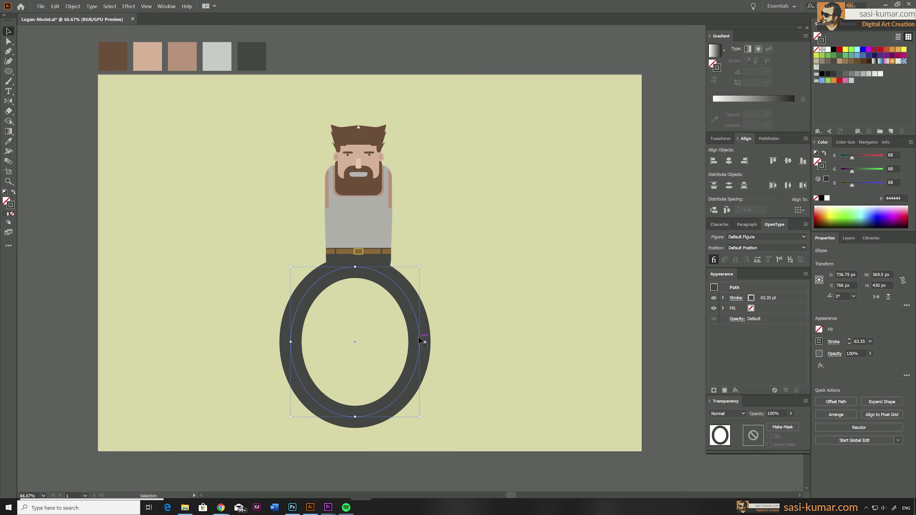
pyautogui.moveTo(128, 73); pyautogui.dragTo(276, 419)
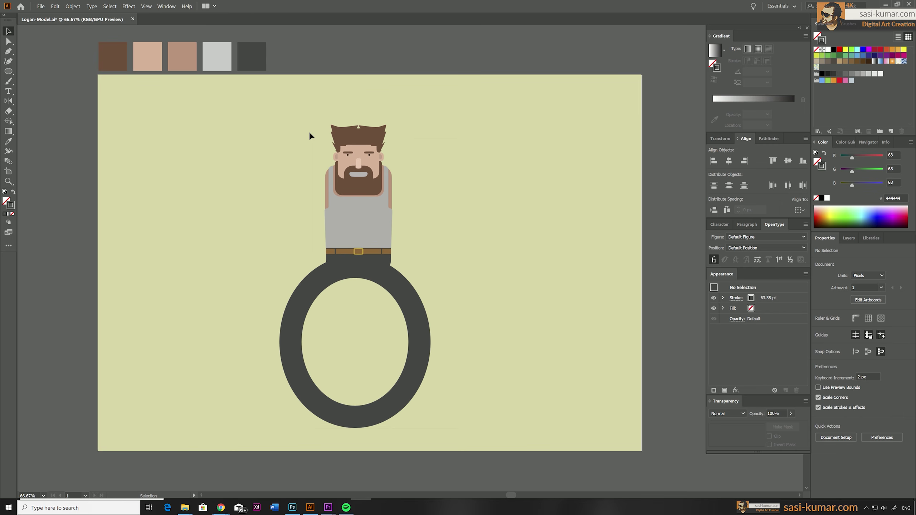
pyautogui.moveTo(309, 134); pyautogui.dragTo(310, 134)
pyautogui.click(728, 161)
pyautogui.hotkey('ctrl', 'h')
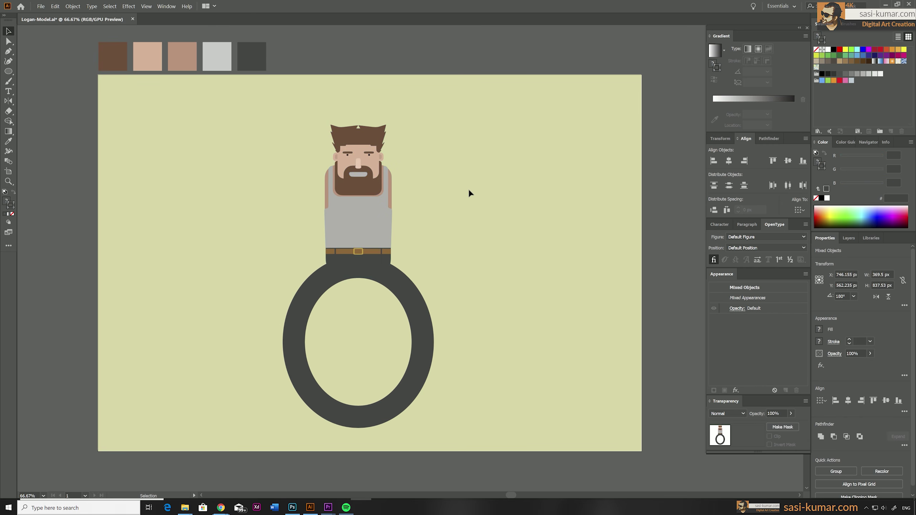
pyautogui.click(472, 333)
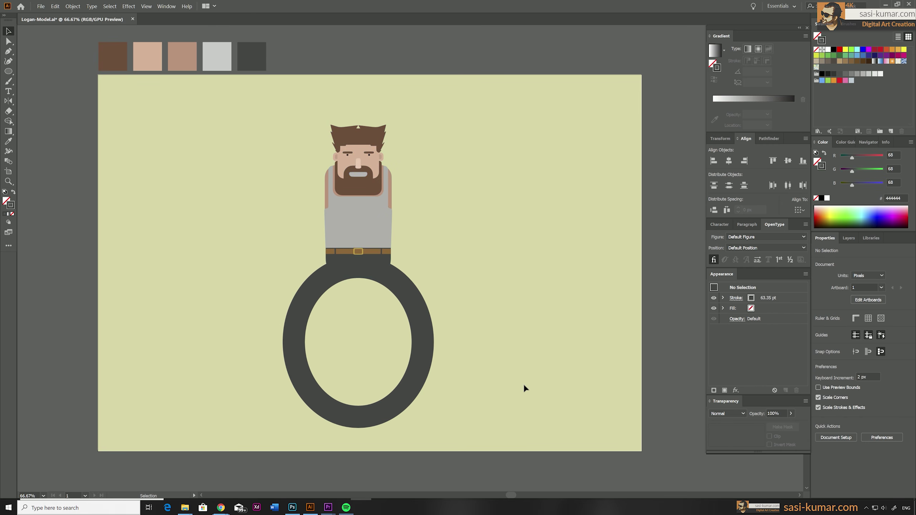
# Step: Delete the ring's bottom anchor point to leave an arch forming the two legs
pyautogui.click(415, 379)
pyautogui.press('a')
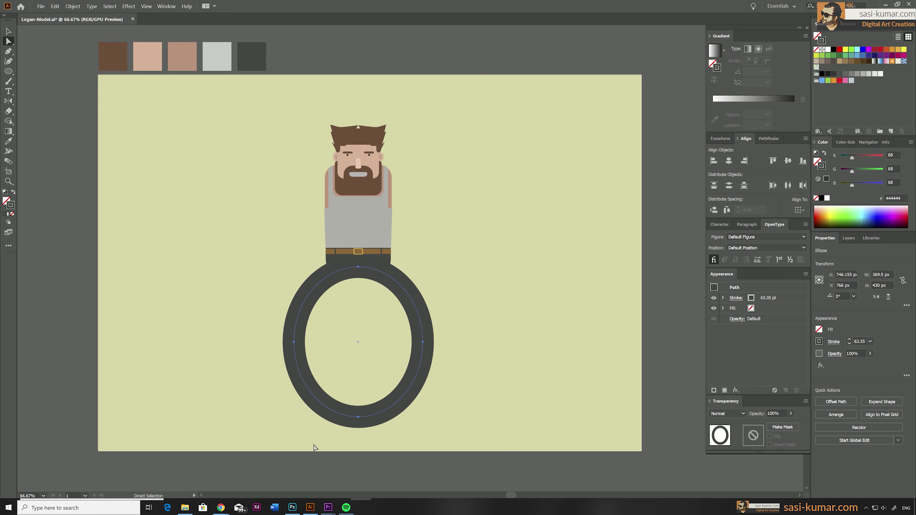
pyautogui.moveTo(359, 435); pyautogui.dragTo(367, 401)
pyautogui.press('Delete')
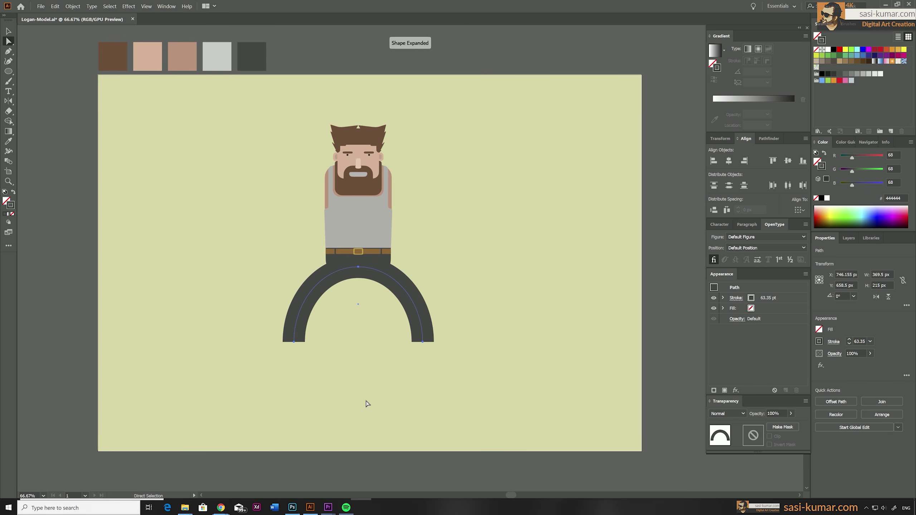
# Step: Expand the leg arch's stroke into a filled shape and align it horizontally to the centre of the figure
pyautogui.press('v')
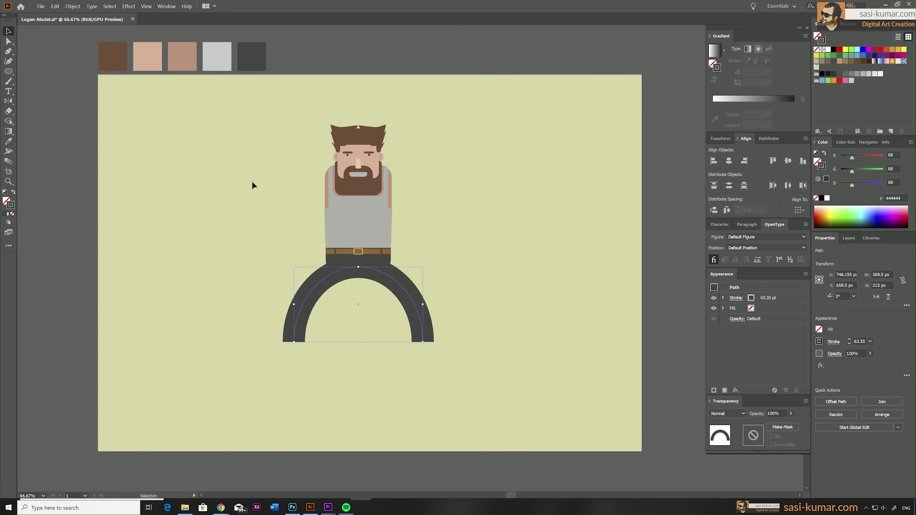
pyautogui.click(72, 6)
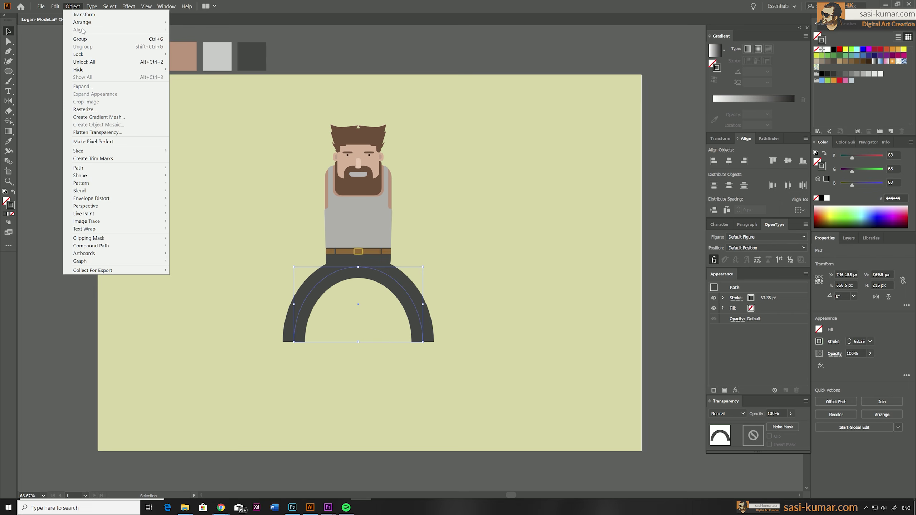
pyautogui.click(104, 87)
pyautogui.press('Return')
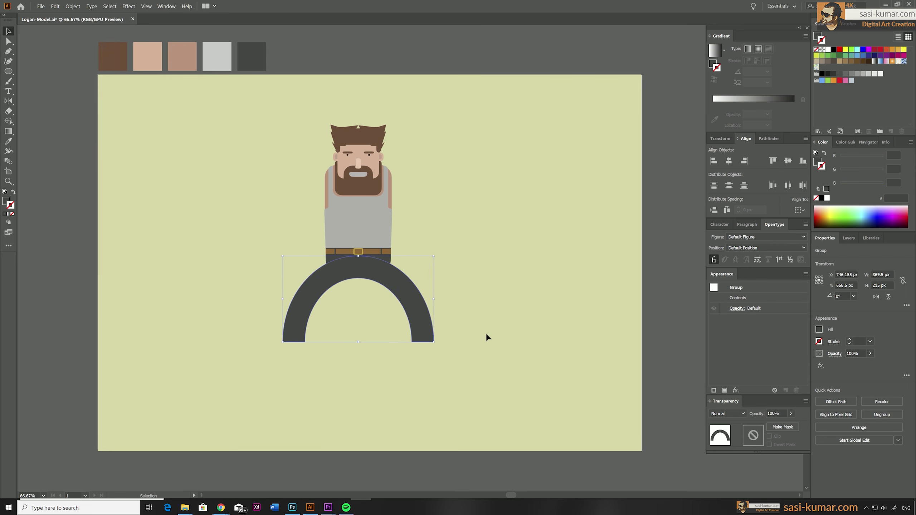
pyautogui.moveTo(196, 127); pyautogui.dragTo(526, 330)
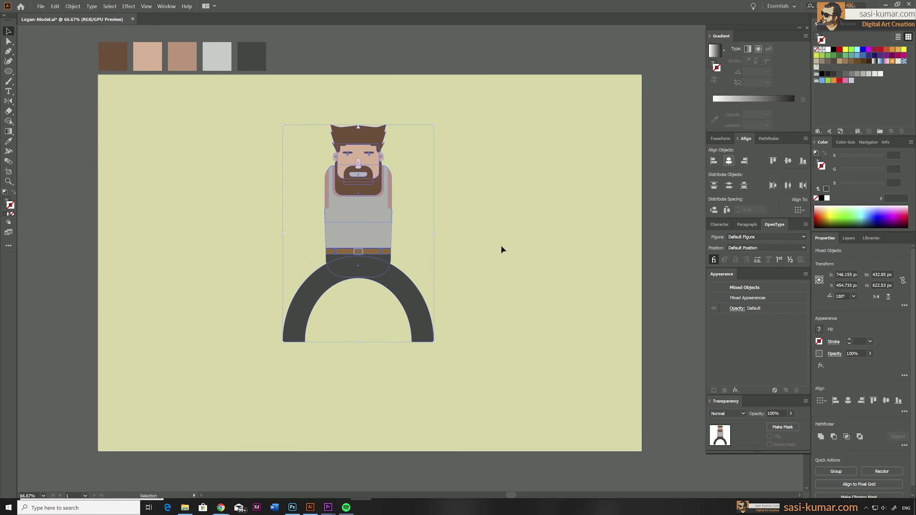
pyautogui.click(509, 236)
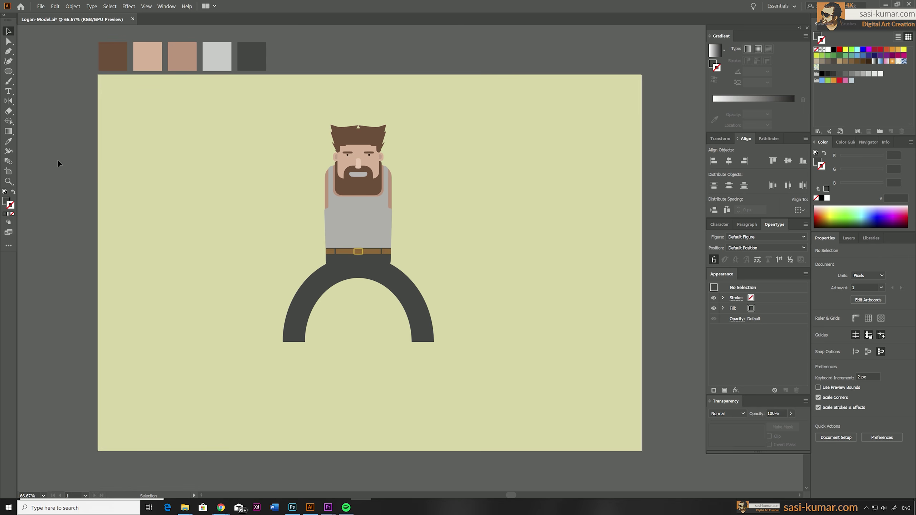
# Step: Draw a 110 × 49 px shoe rectangle under the right-hand leg and fill it with the belt's brown
pyautogui.moveTo(8, 71); pyautogui.dragTo(36, 72)
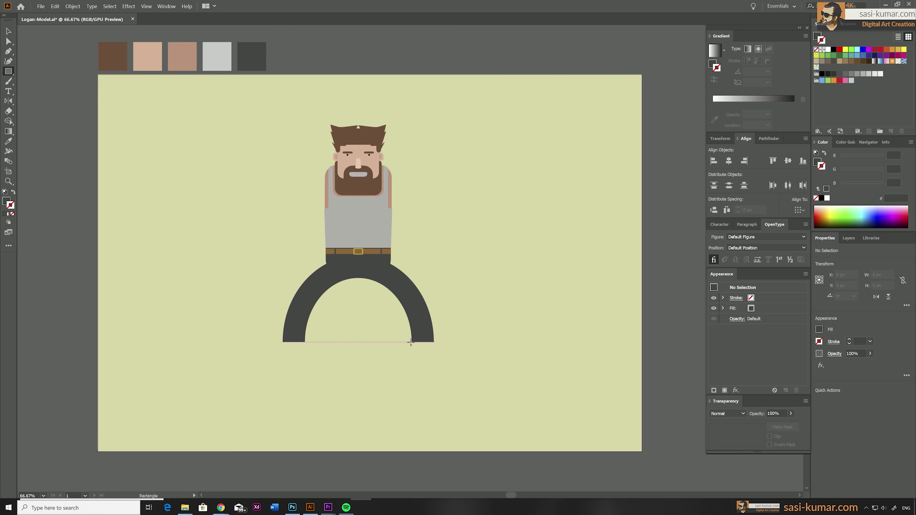
pyautogui.moveTo(410, 342); pyautogui.dragTo(449, 359)
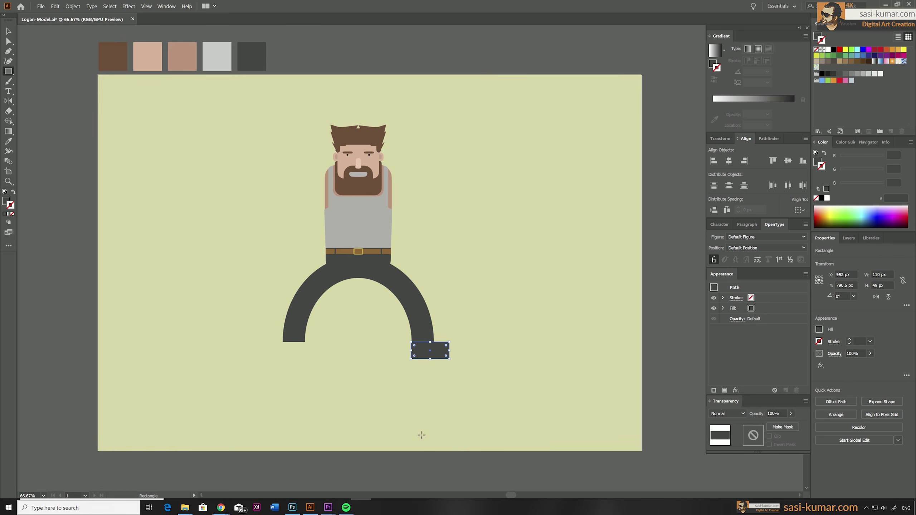
pyautogui.press('i')
pyautogui.click(374, 250)
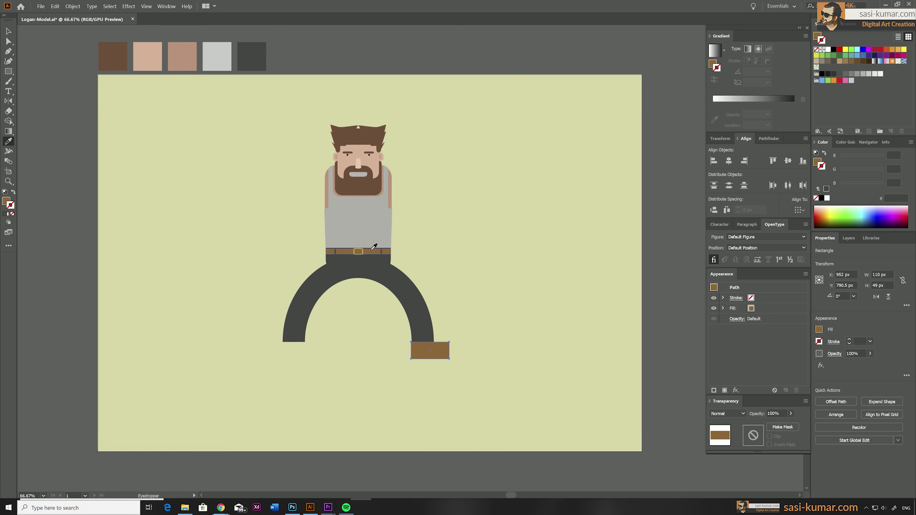
pyautogui.click(9, 41)
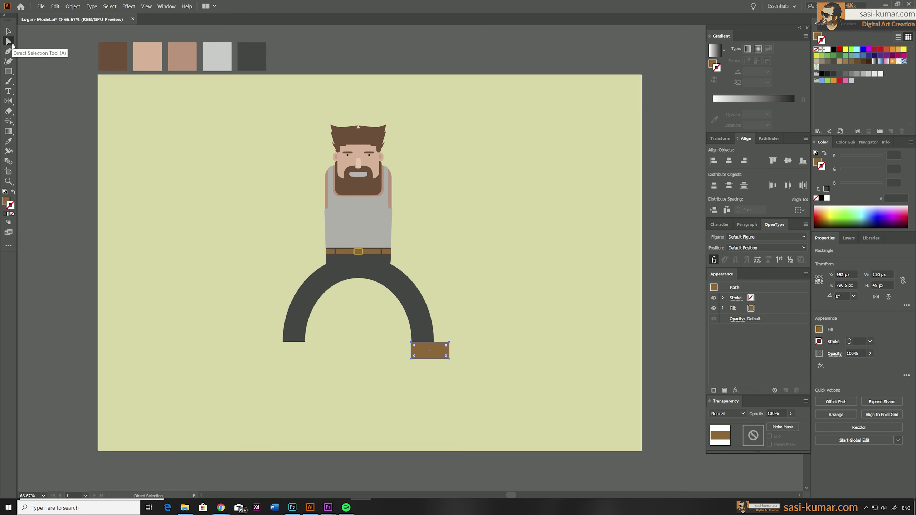
# Step: Round the shoe's outer top corner to a 49 px radius to form the toe
pyautogui.click(466, 334)
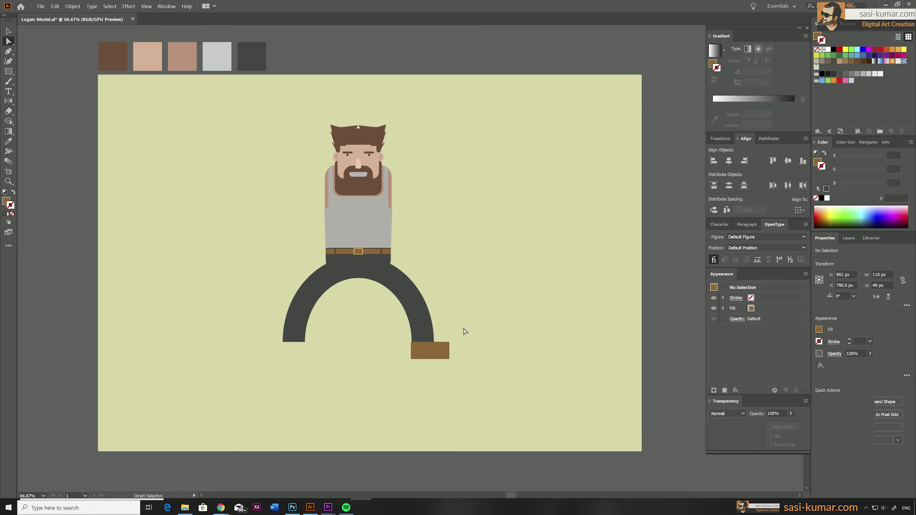
pyautogui.click(448, 344)
pyautogui.moveTo(446, 346); pyautogui.dragTo(428, 352)
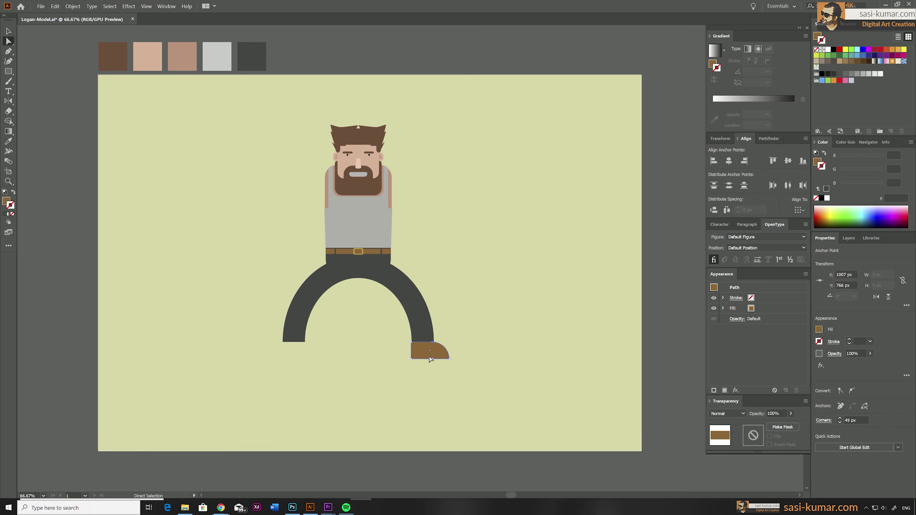
pyautogui.click(476, 317)
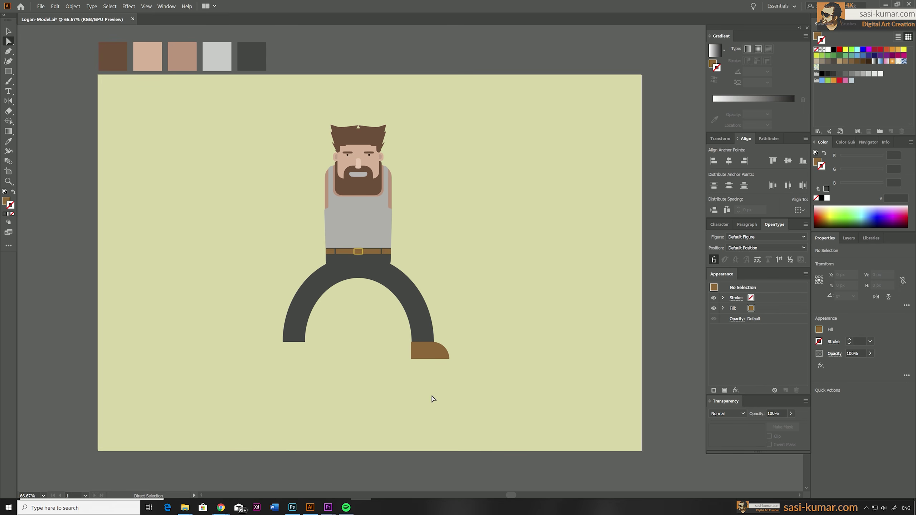
# Step: Round the shoe's bottom heel corner to a radius of about 9 px
pyautogui.press('v')
pyautogui.click(430, 350)
pyautogui.hotkey('ctrl', '=')
pyautogui.hotkey('ctrl', '=')
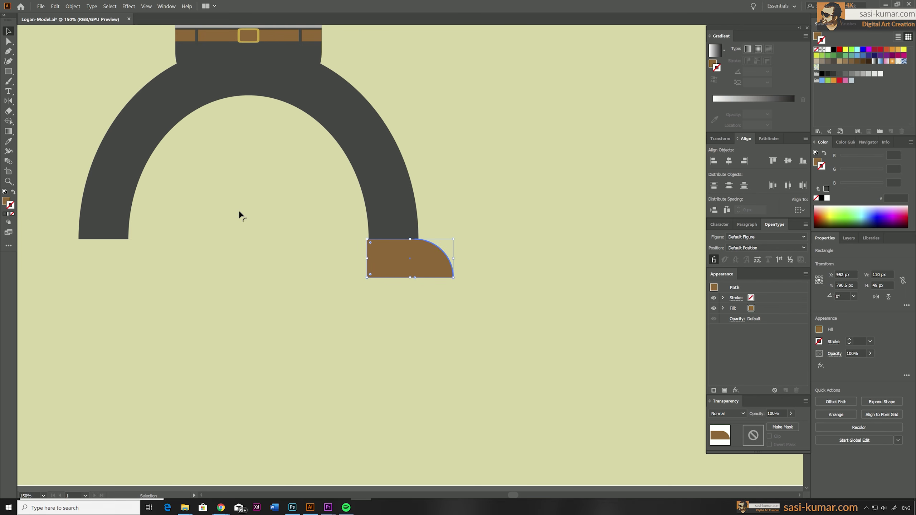
pyautogui.press('a')
pyautogui.click(372, 271)
pyautogui.press('a')
pyautogui.click(371, 275)
pyautogui.moveTo(371, 274); pyautogui.dragTo(376, 277)
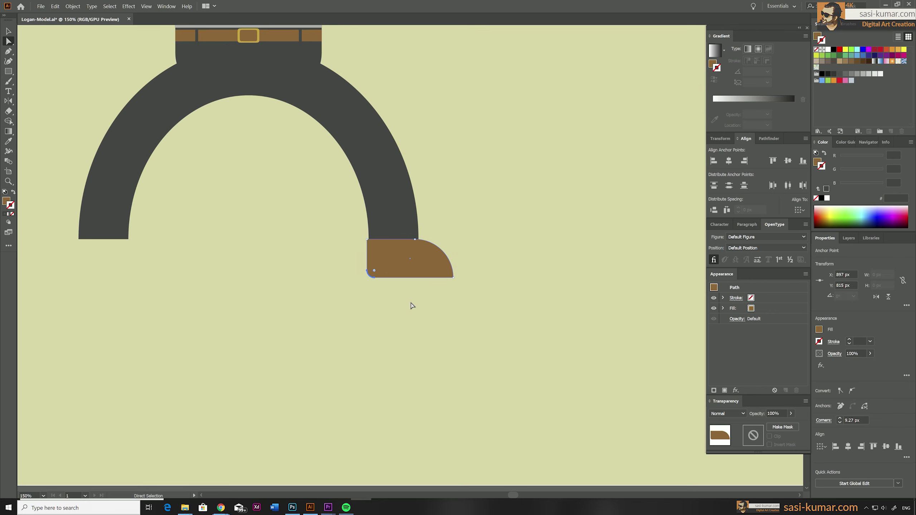
pyautogui.click(413, 306)
# Step: Make a vertically reflected copy of the shoe, offset it over the toe and enlarge it to about 134 × 60 px
pyautogui.press('v')
pyautogui.click(431, 262)
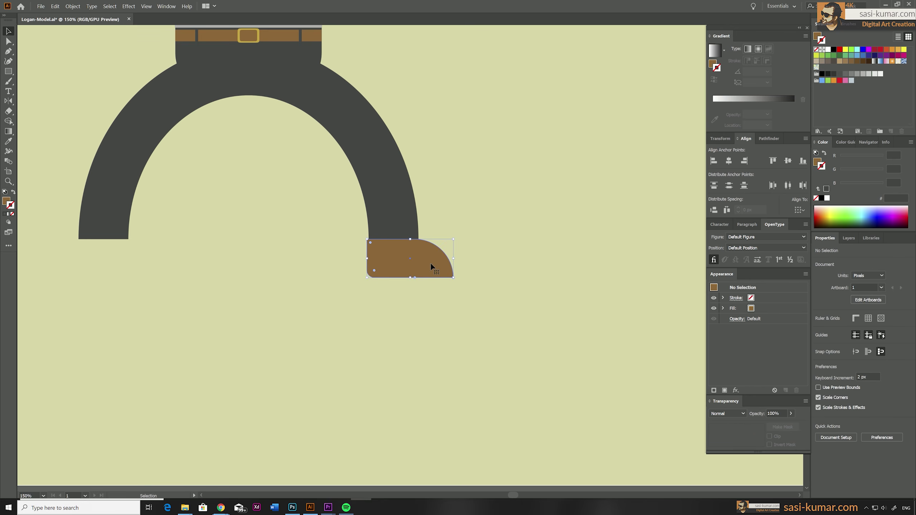
pyautogui.doubleClick(9, 101)
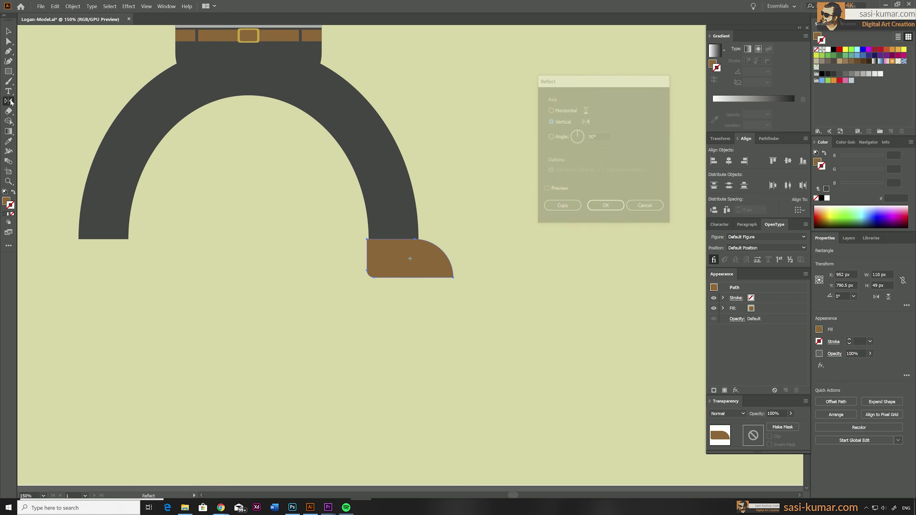
pyautogui.click(563, 205)
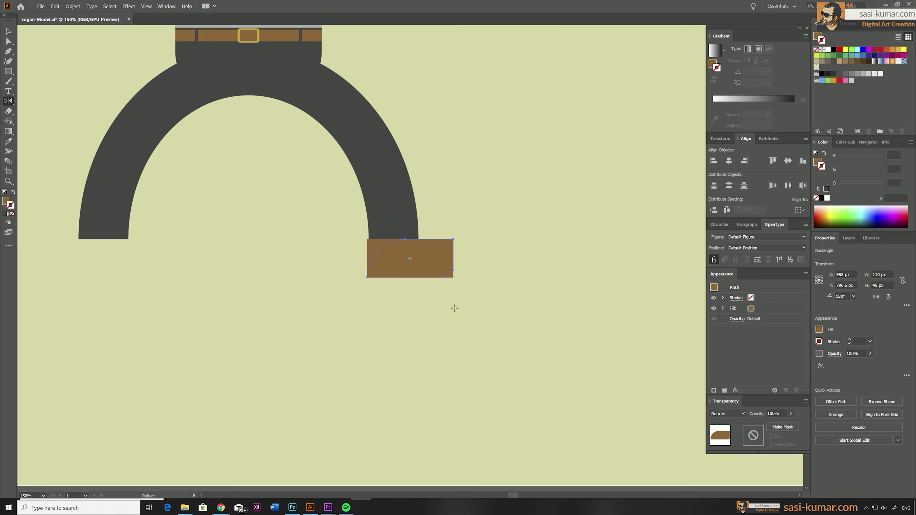
pyautogui.press('v')
pyautogui.moveTo(437, 261); pyautogui.dragTo(446, 244)
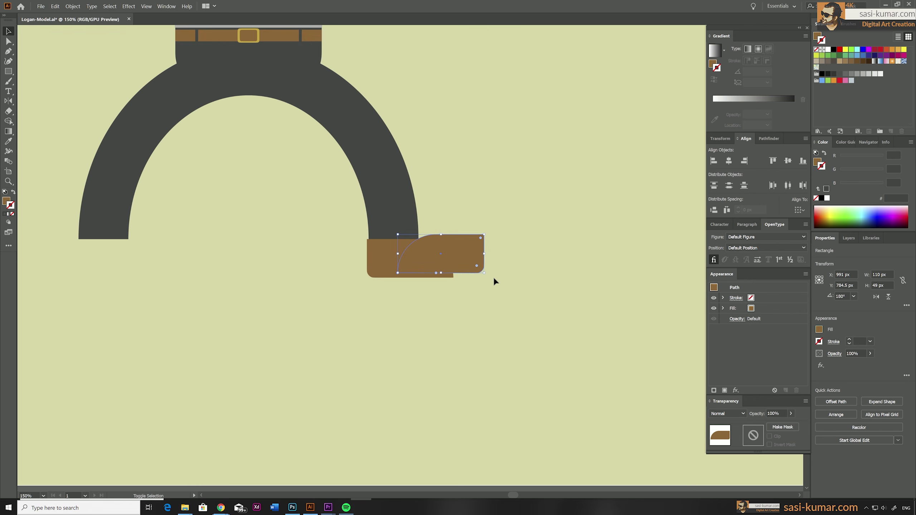
pyautogui.moveTo(483, 271); pyautogui.dragTo(503, 282)
# Step: Divide the two overlapping shoe shapes with Pathfinder and delete the piece that extends beyond the toe
pyautogui.keyDown('shift'); pyautogui.click(382, 256); pyautogui.keyUp('shift')
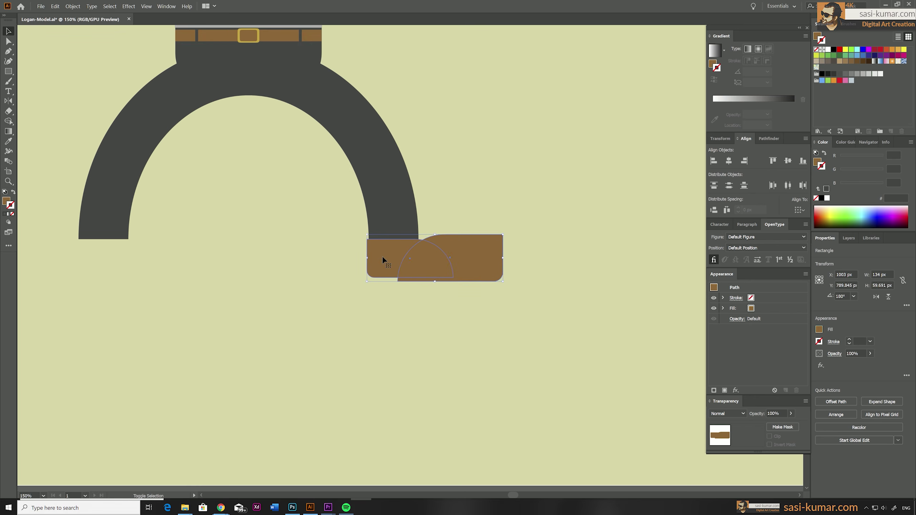
pyautogui.click(765, 140)
pyautogui.click(716, 183)
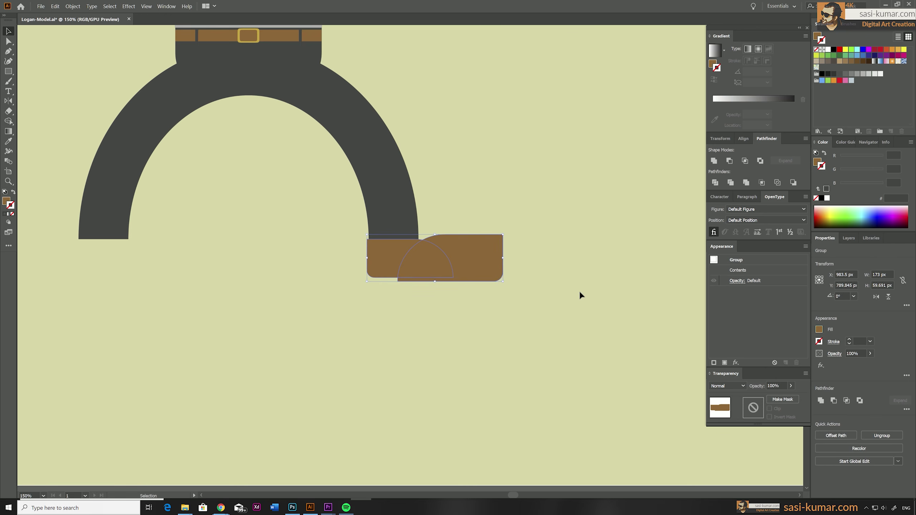
pyautogui.doubleClick(490, 257)
pyautogui.press('Delete')
pyautogui.doubleClick(559, 261)
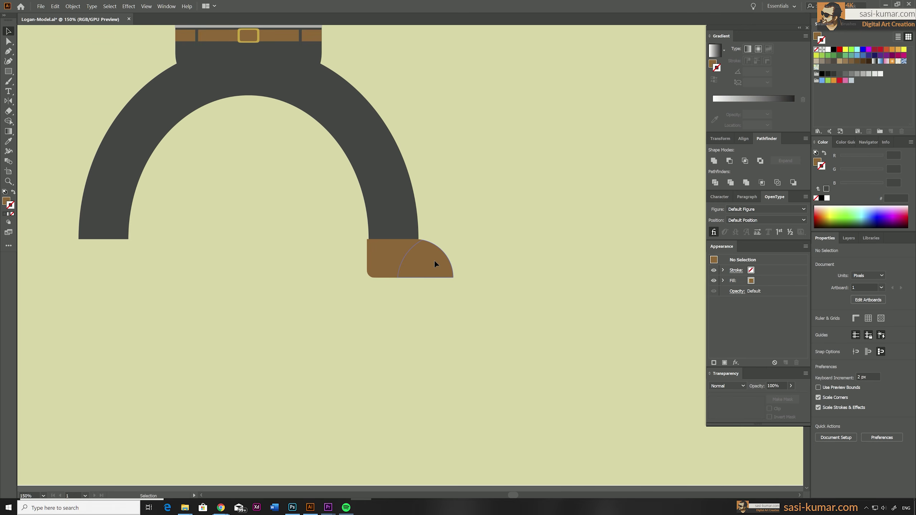
# Step: Recolour the toe-cap piece inside the shoe group with the lighter brown af733e
pyautogui.click(434, 264)
pyautogui.doubleClick(443, 265)
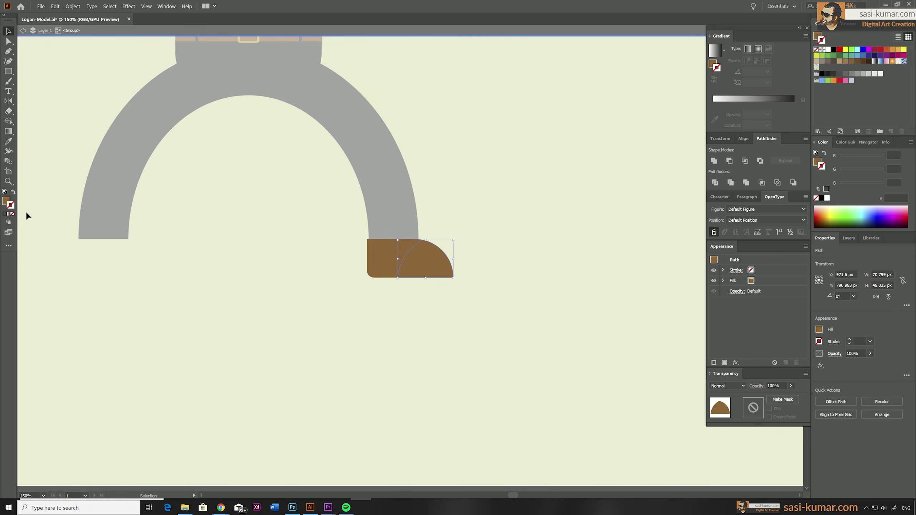
pyautogui.doubleClick(9, 204)
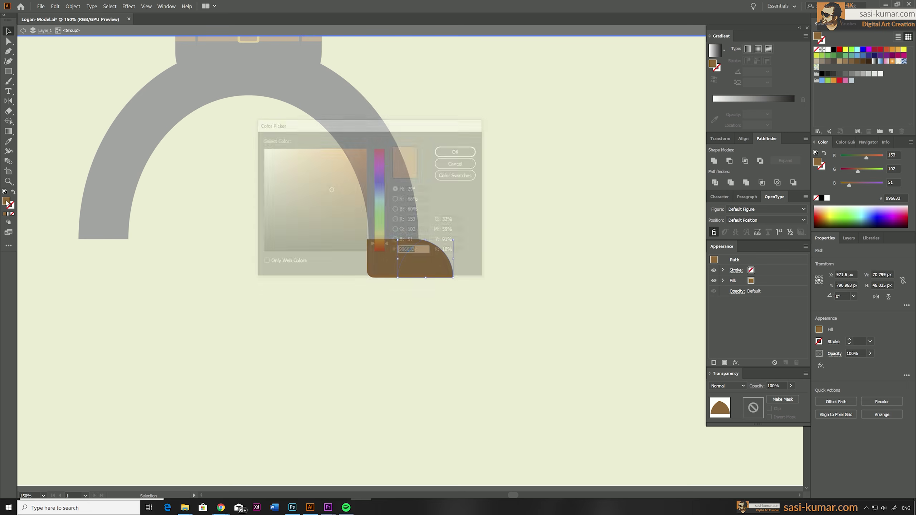
pyautogui.click(331, 181)
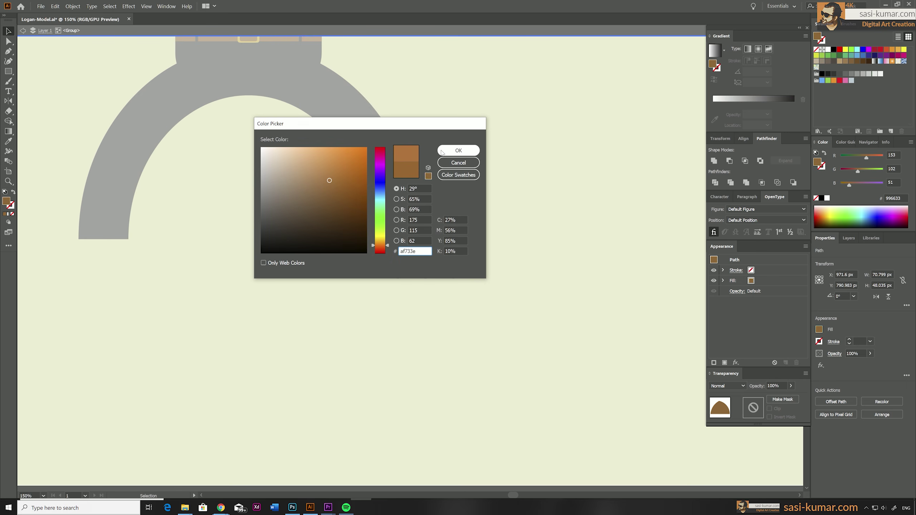
pyautogui.click(458, 150)
pyautogui.doubleClick(503, 197)
# Step: Make a vertically reflected copy of the two-tone shoe and place it under the left-hand leg
pyautogui.click(392, 258)
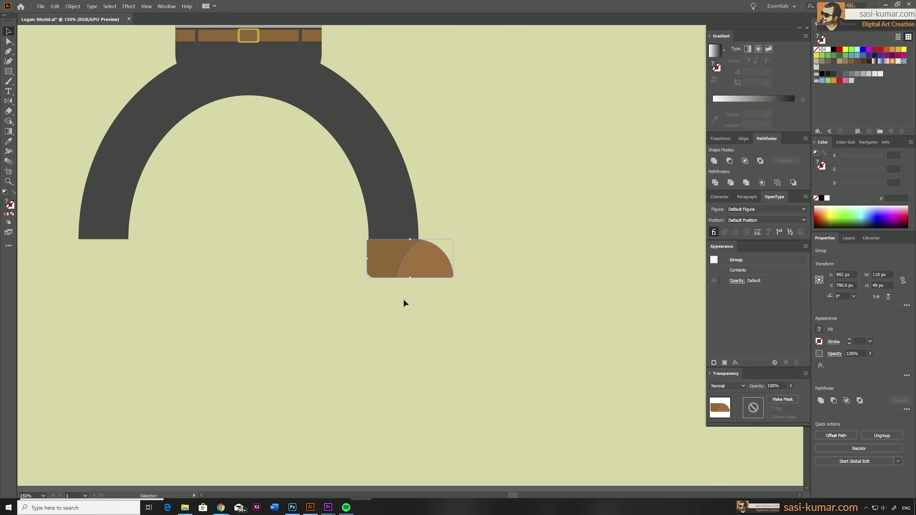
pyautogui.doubleClick(8, 101)
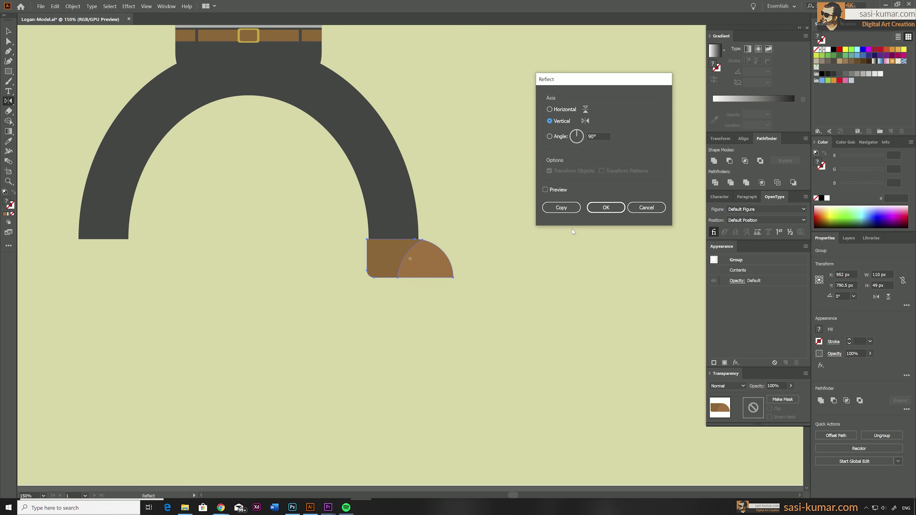
pyautogui.click(569, 210)
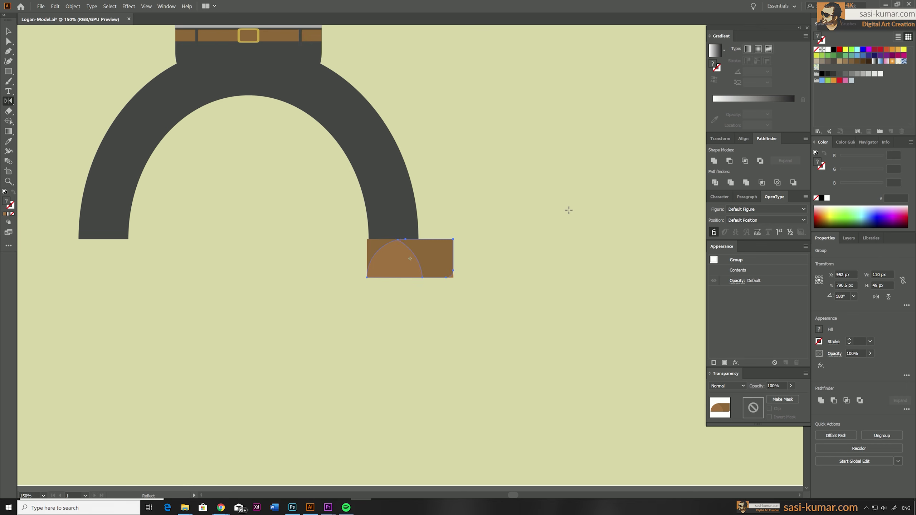
pyautogui.press('v')
pyautogui.moveTo(439, 260); pyautogui.dragTo(115, 262)
pyautogui.hotkey('ctrl', 'shift', 'a')
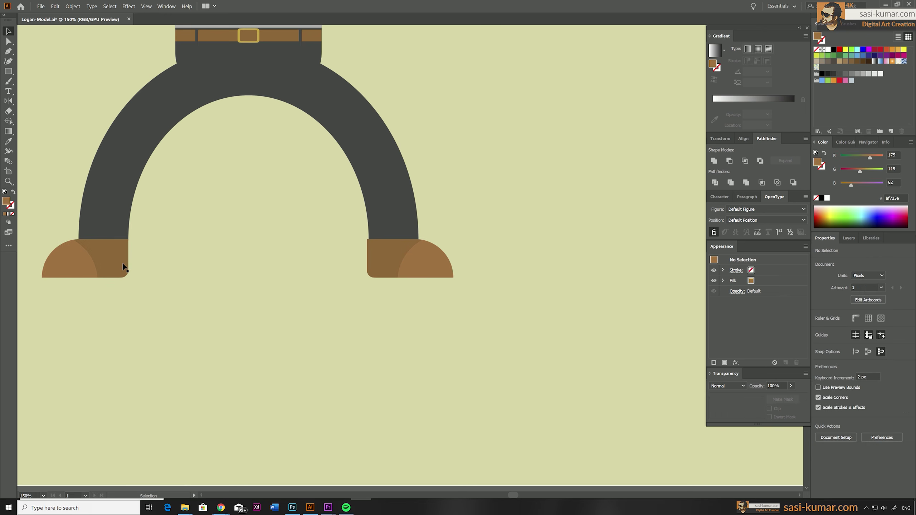
# Step: Draw a 65 × 116 px rectangle beside the torso for the upper arm and fill it with the shoulder's darker skin tone
pyautogui.scroll(-3, 123, 263)
pyautogui.scroll(3, 433, 253)
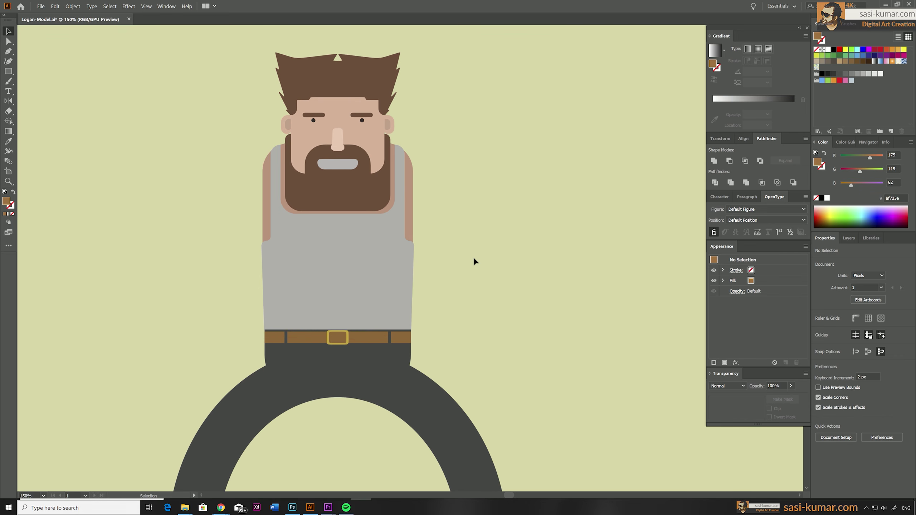
pyautogui.moveTo(474, 257); pyautogui.dragTo(433, 234)
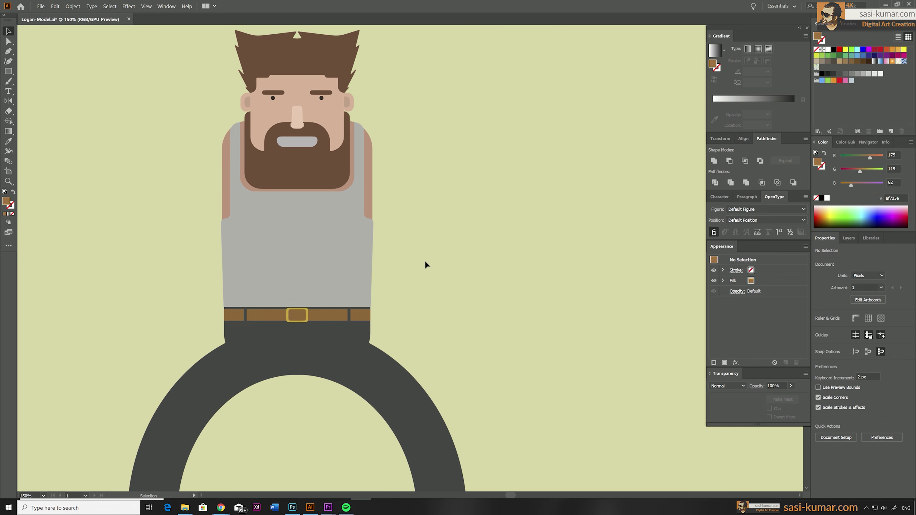
pyautogui.click(8, 71)
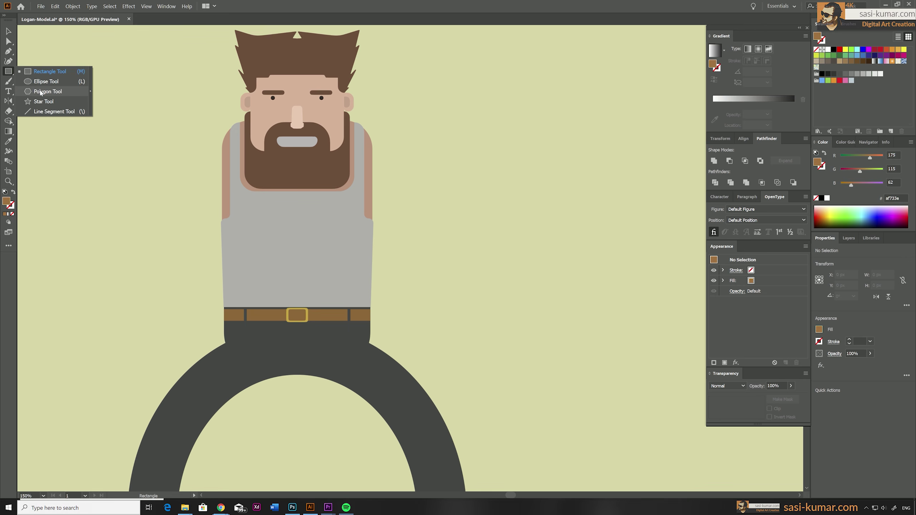
pyautogui.click(45, 70)
pyautogui.moveTo(405, 131)
pyautogui.mouseDown()
pyautogui.moveTo(425, 188)
pyautogui.moveTo(456, 221)
pyautogui.mouseUp()
pyautogui.press('i')
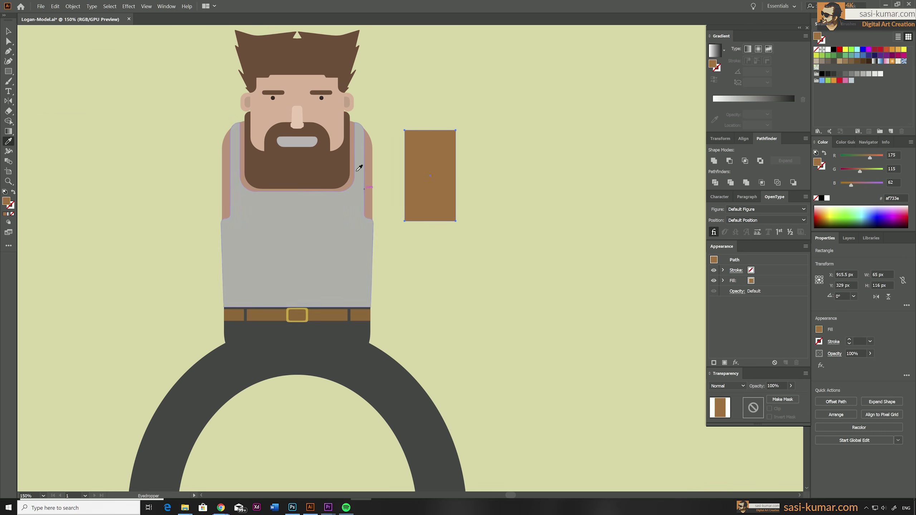
pyautogui.click(331, 115)
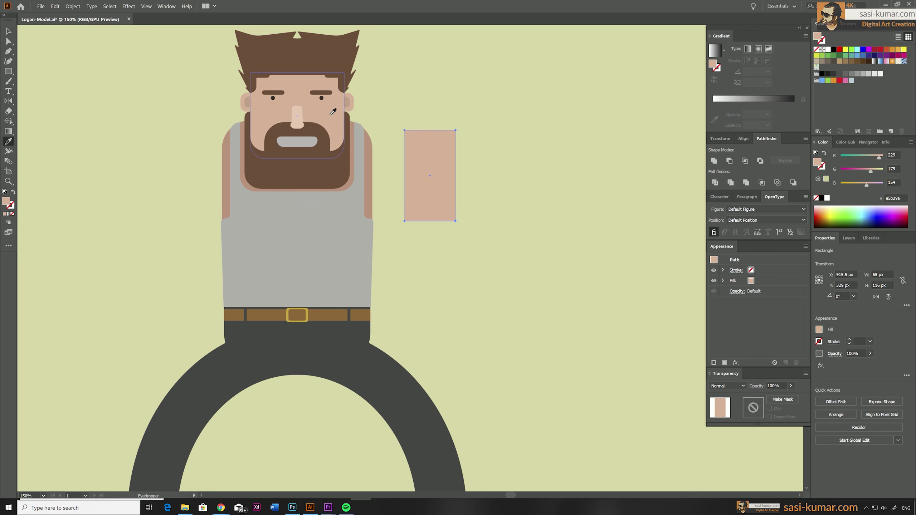
pyautogui.click(372, 189)
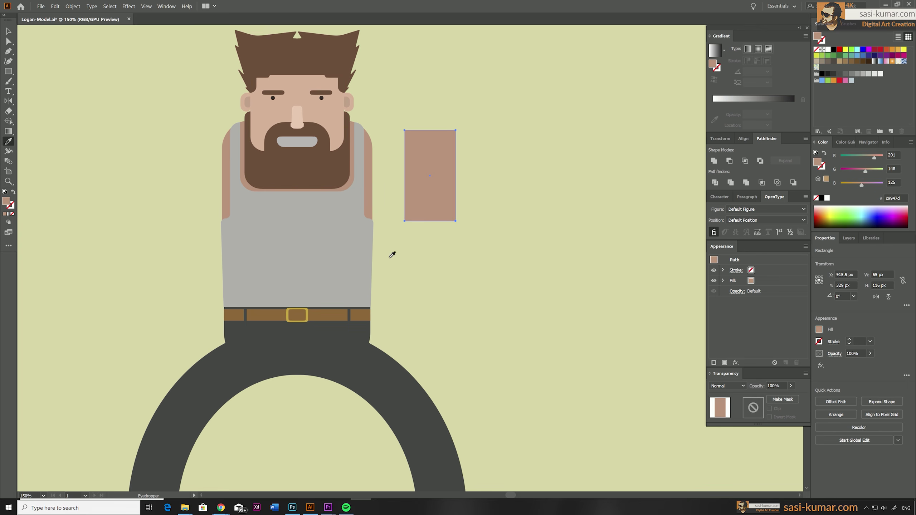
# Step: Round the arm rectangle's corners: widely at the outer top, about 12 px at the inner top and about 17 px at the bottom
pyautogui.click(9, 42)
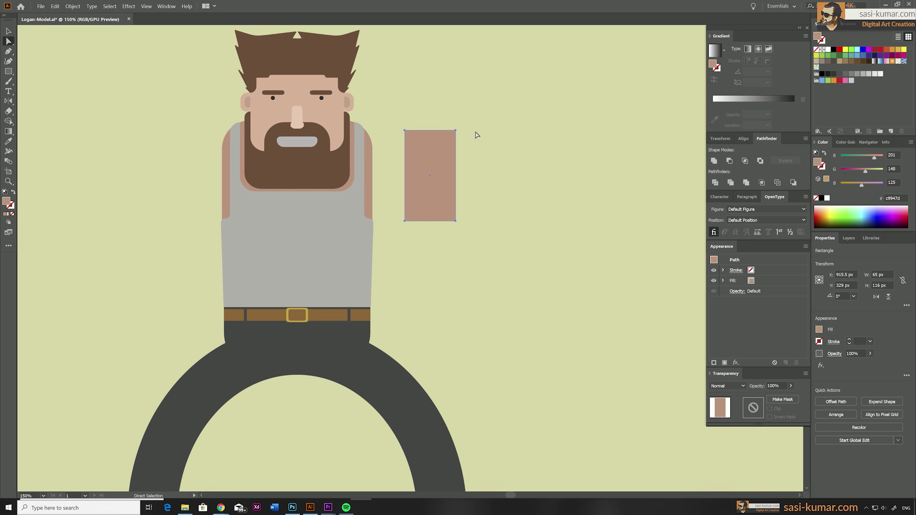
pyautogui.click(455, 130)
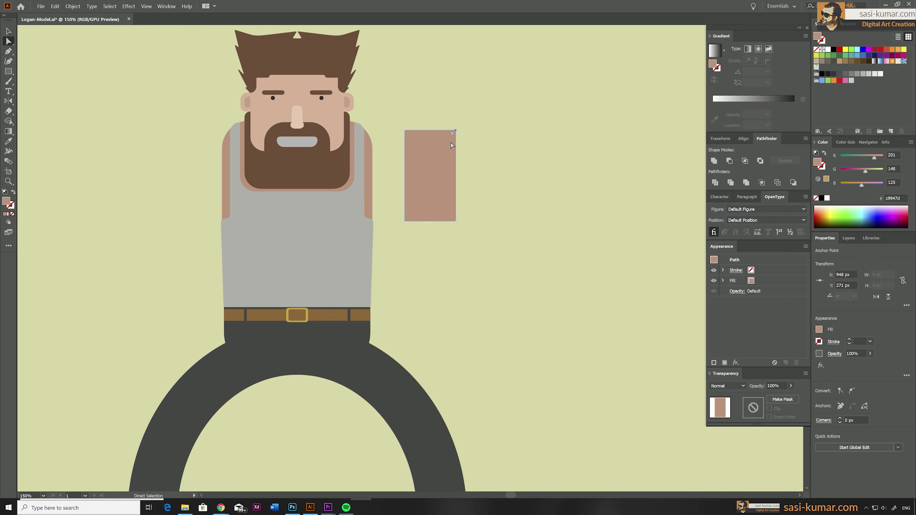
pyautogui.moveTo(423, 149)
pyautogui.mouseDown()
pyautogui.moveTo(405, 148)
pyautogui.moveTo(414, 142)
pyautogui.mouseUp()
pyautogui.click(405, 132)
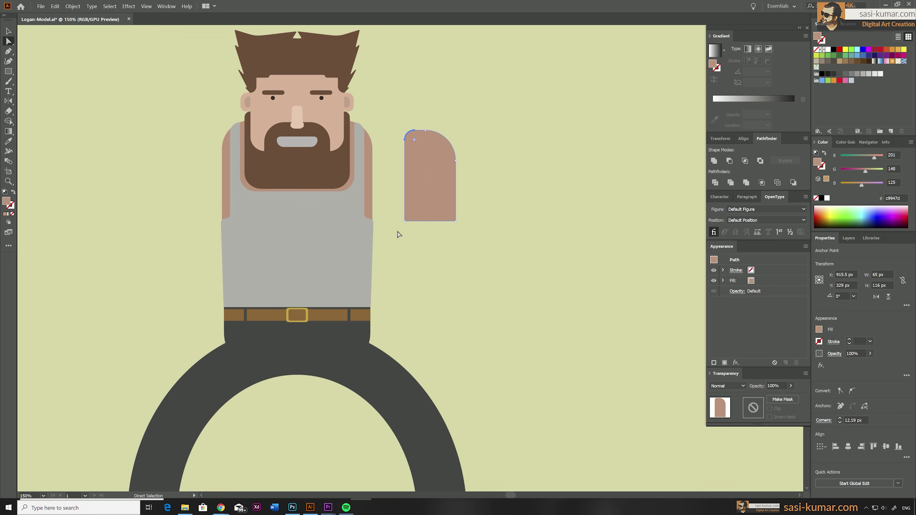
pyautogui.click(408, 220)
pyautogui.moveTo(416, 213); pyautogui.dragTo(420, 211)
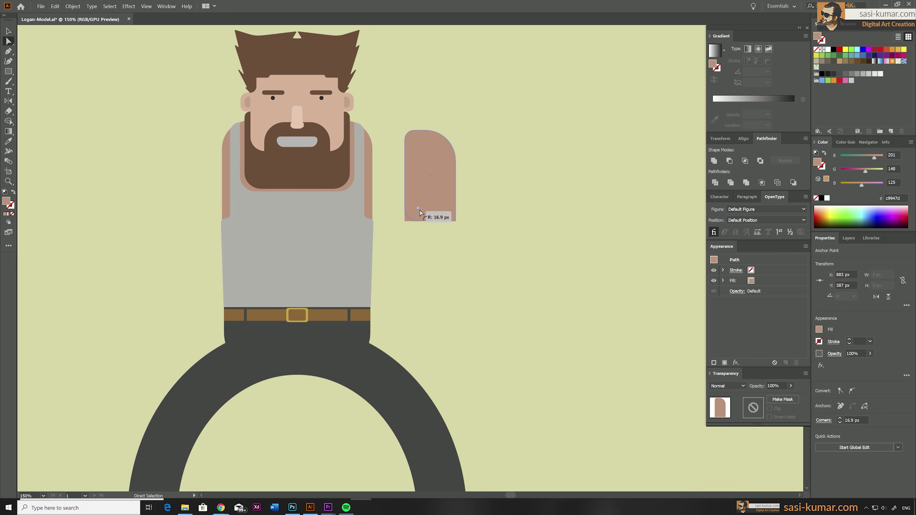
pyautogui.click(452, 218)
pyautogui.moveTo(451, 208); pyautogui.dragTo(451, 209)
pyautogui.click(494, 199)
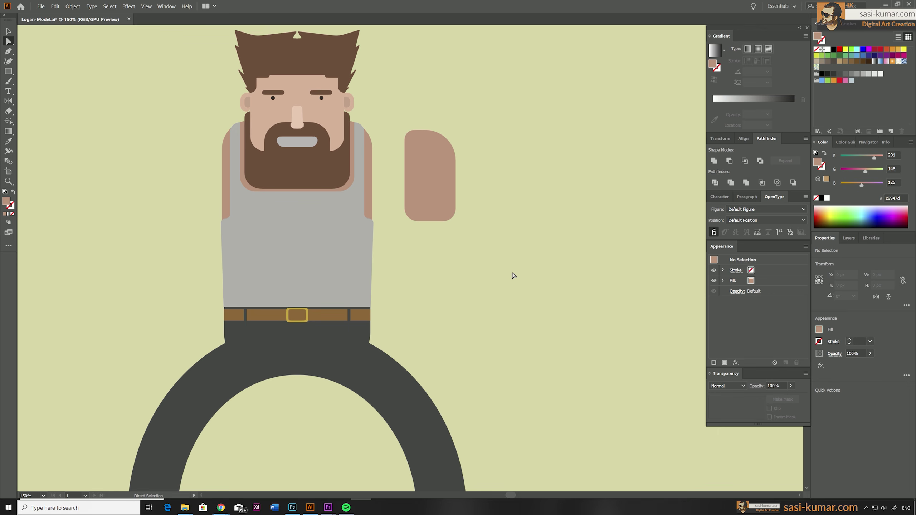
# Step: Rotate the upper arm to about 49° and move it onto the right-hand shoulder
pyautogui.press('v')
pyautogui.click(429, 195)
pyautogui.moveTo(457, 127); pyautogui.dragTo(406, 123)
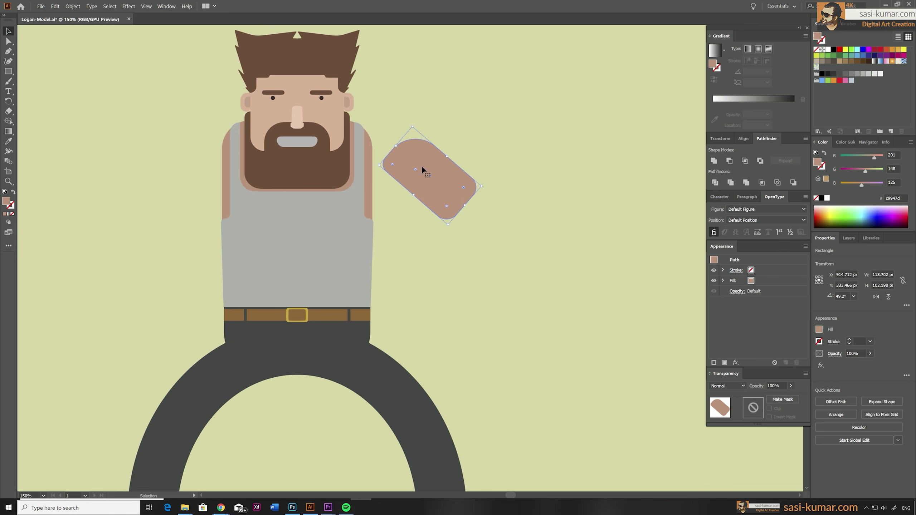
pyautogui.moveTo(422, 166); pyautogui.dragTo(384, 143)
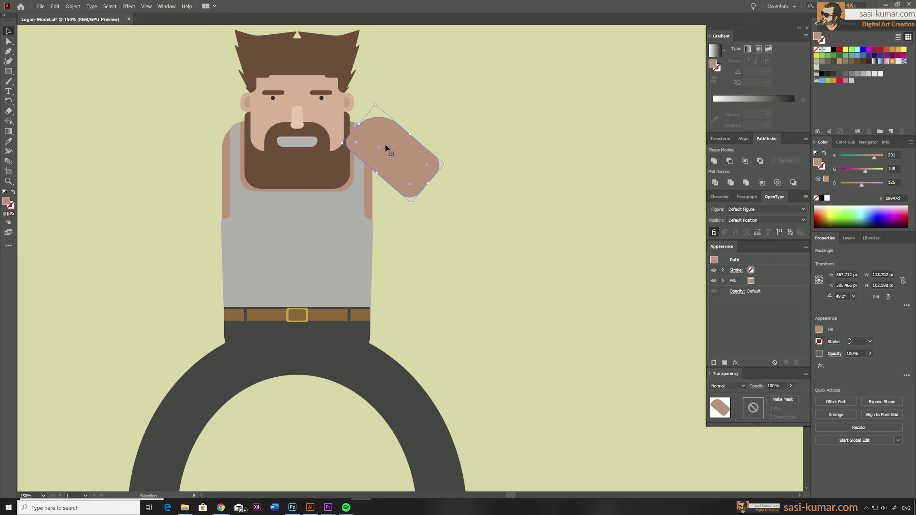
# Step: Send the upper arm backward behind the tank top's strap and shift it 10 px outward
pyautogui.press('a')
pyautogui.hotkey('ctrl', '[')
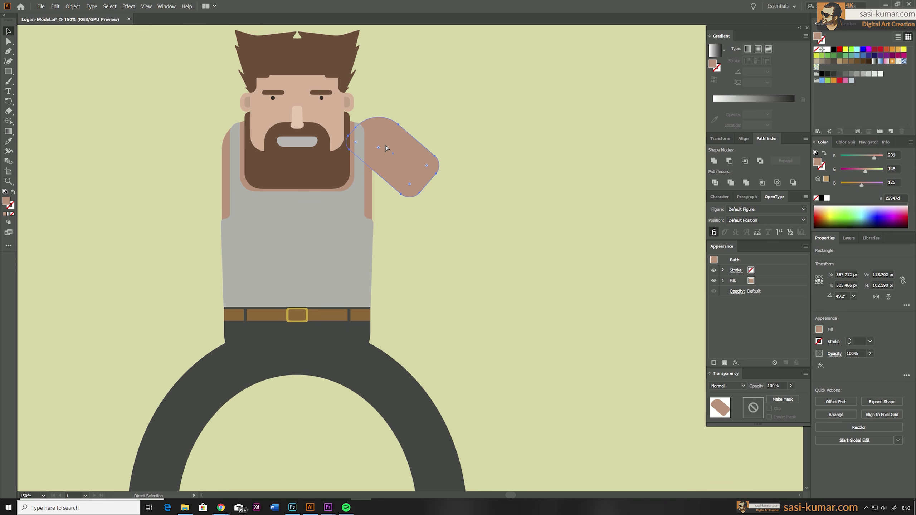
pyautogui.press('v')
pyautogui.click(589, 185)
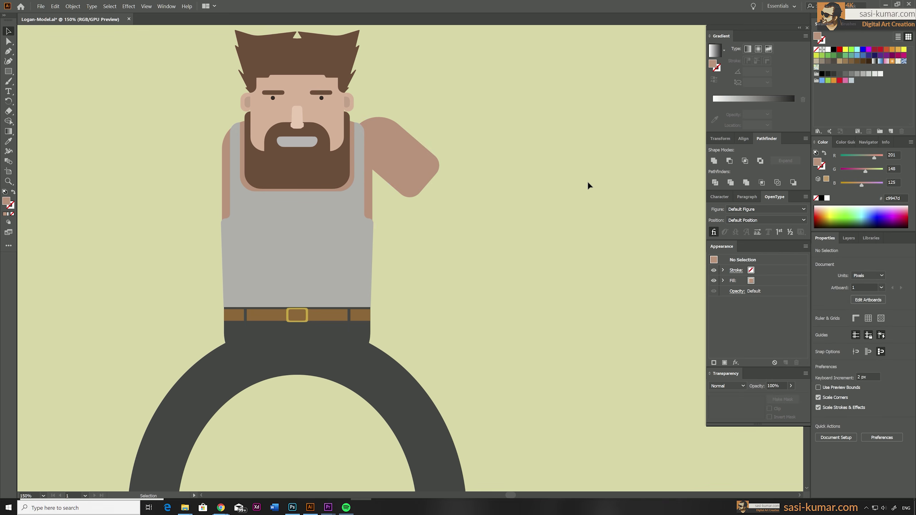
pyautogui.click(409, 165)
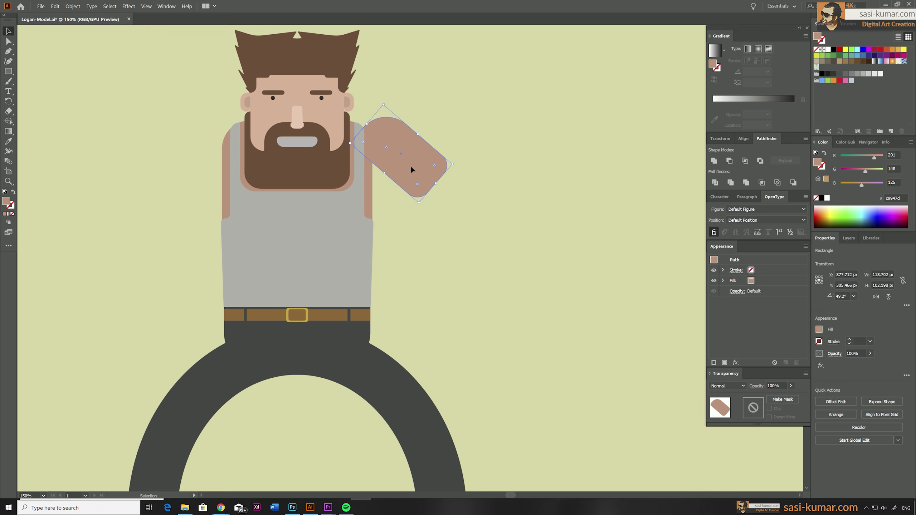
# Step: Draw an 82 × 176 px rectangle over the upper arm's outer end and fill it with the face's light skin tone
pyautogui.click(540, 209)
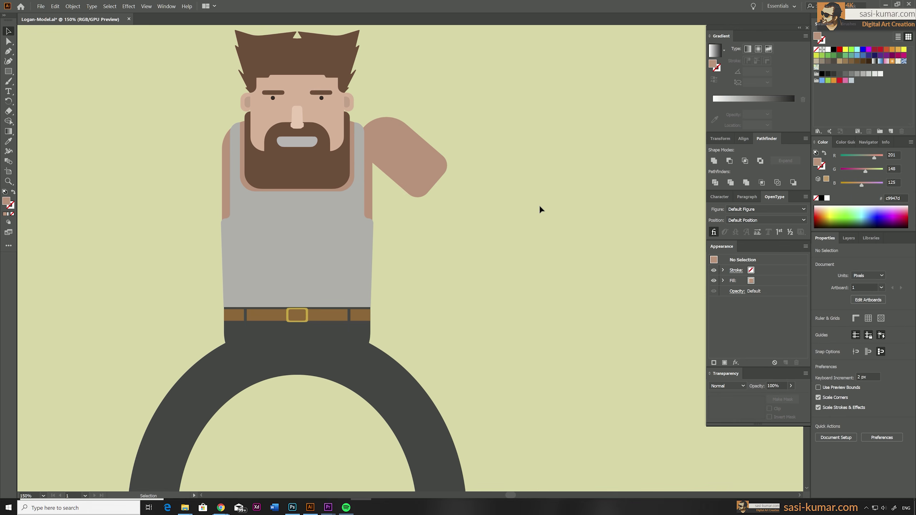
pyautogui.moveTo(540, 210); pyautogui.dragTo(452, 210)
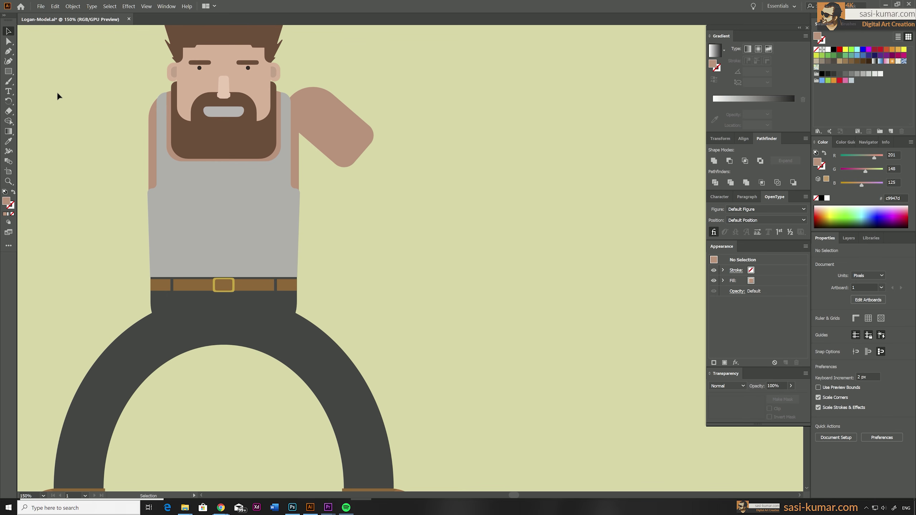
pyautogui.click(8, 71)
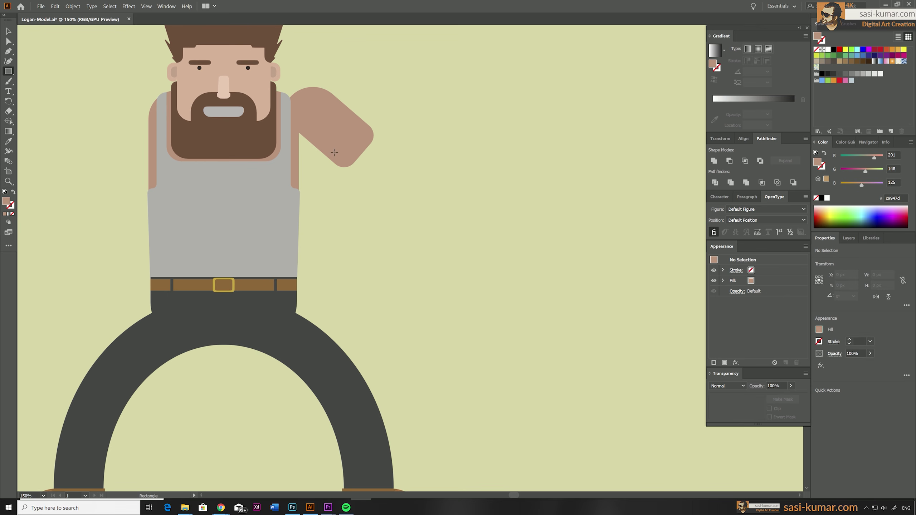
pyautogui.moveTo(347, 132); pyautogui.dragTo(410, 269)
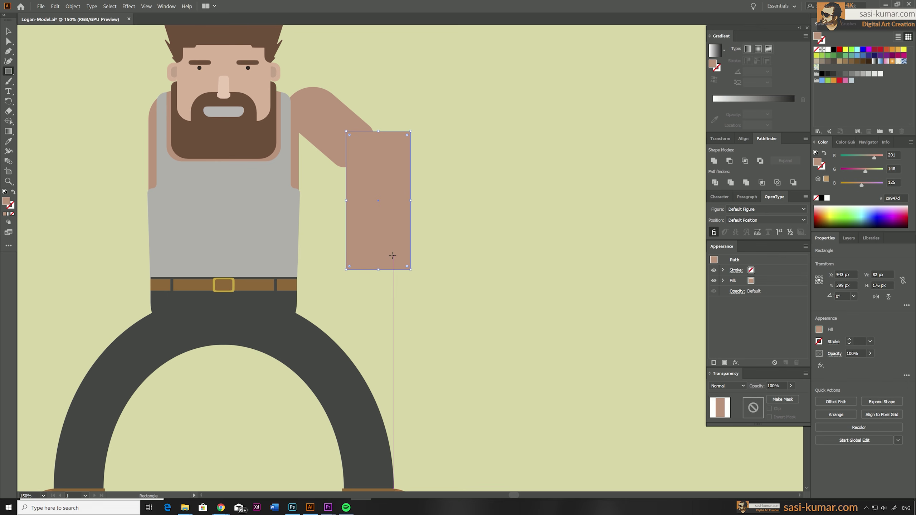
pyautogui.press('i')
pyautogui.click(253, 87)
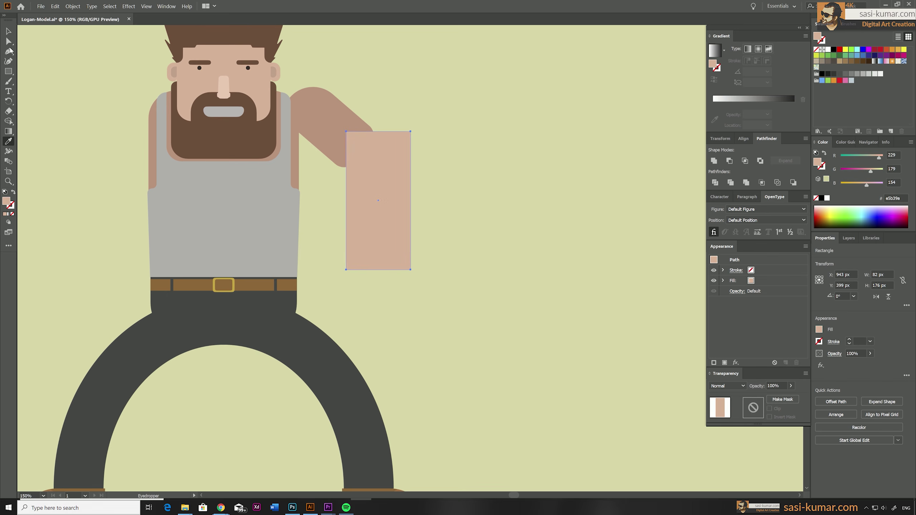
# Step: Round the forearm rectangle's corners: widely at the outer top and inner bottom, and about 27 px at the inner top
pyautogui.press('a')
pyautogui.click(409, 134)
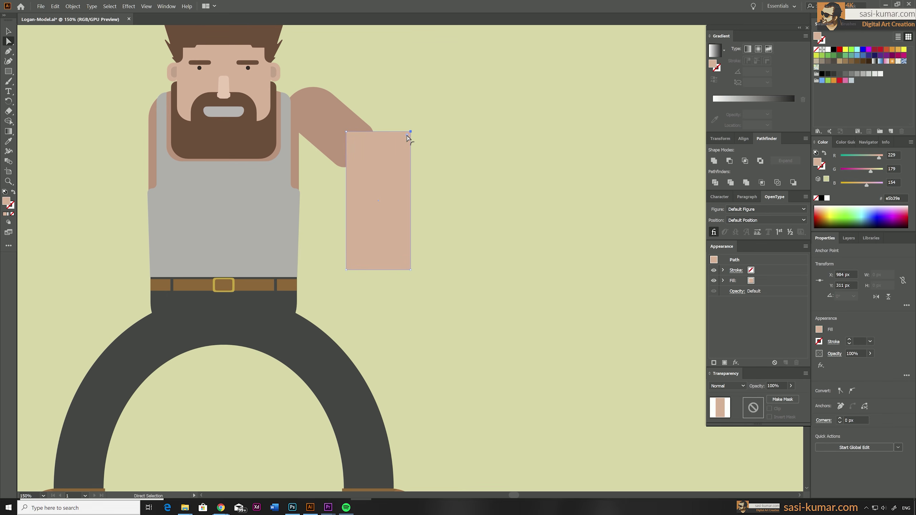
pyautogui.moveTo(408, 138); pyautogui.dragTo(368, 152)
pyautogui.click(346, 131)
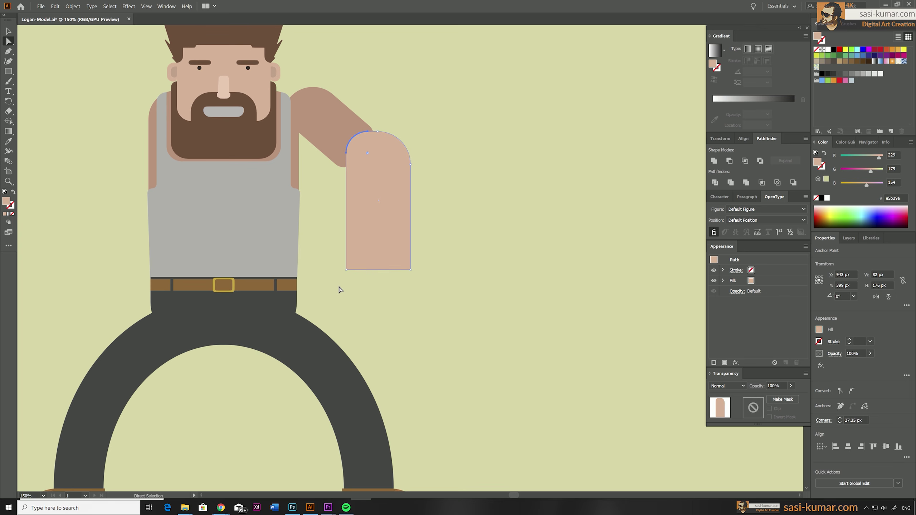
pyautogui.click(347, 269)
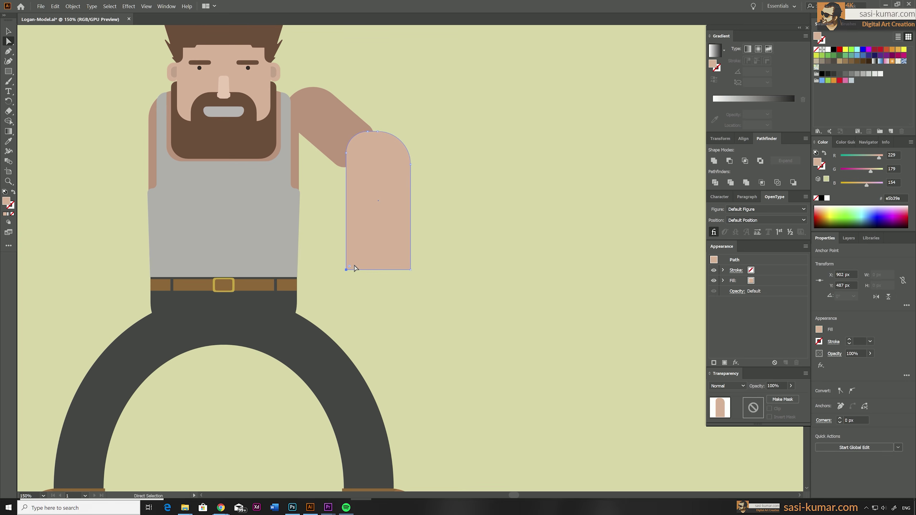
pyautogui.moveTo(350, 265); pyautogui.dragTo(378, 250)
# Step: Move the forearm about 12 px inward and 8 px down over the end of the upper arm
pyautogui.press('v')
pyautogui.click(31, 53)
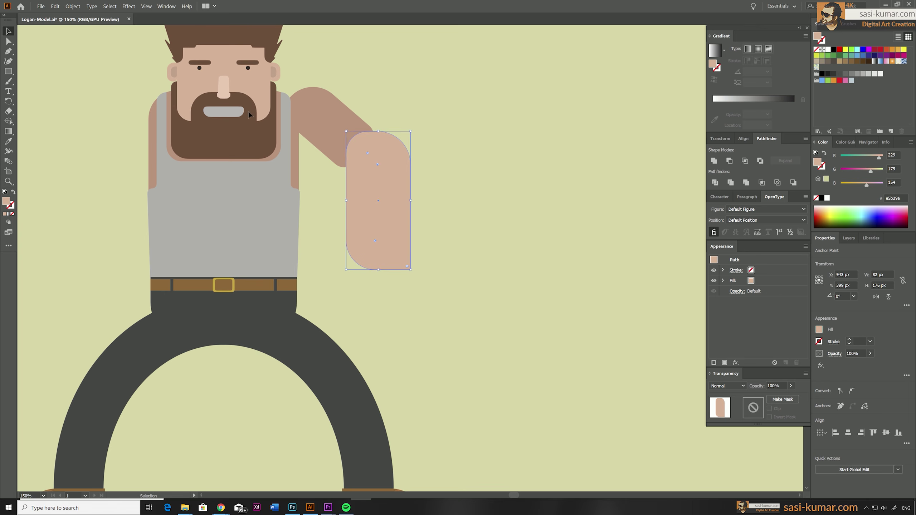
pyautogui.moveTo(371, 156); pyautogui.dragTo(363, 156)
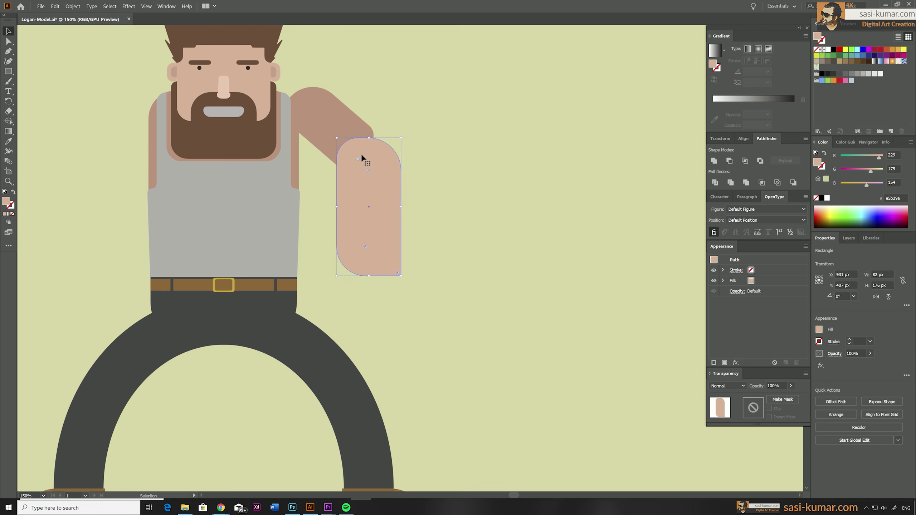
# Step: Lengthen the forearm to 210 px by lowering its bottom anchor points, and shift it slightly inward and up on the upper arm
pyautogui.doubleClick(373, 260)
pyautogui.moveTo(369, 277); pyautogui.dragTo(370, 304)
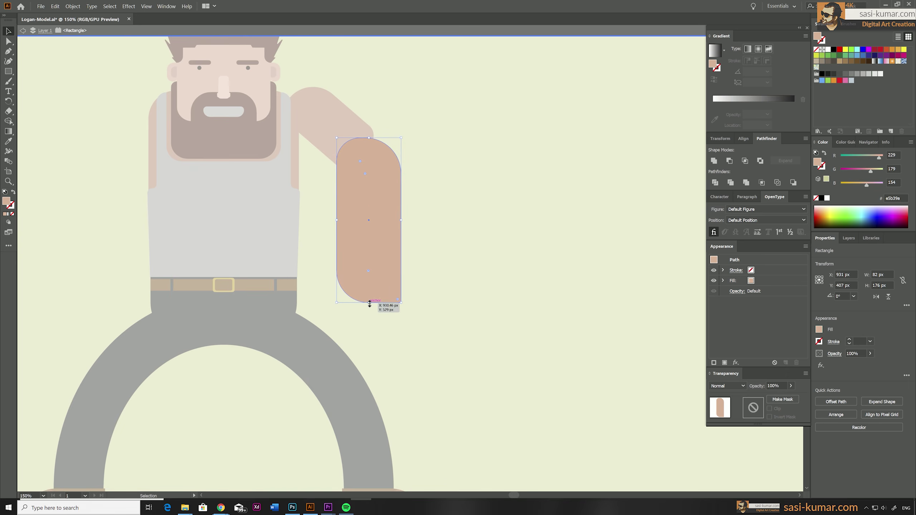
pyautogui.hotkey('ctrl', 'z')
pyautogui.press('a')
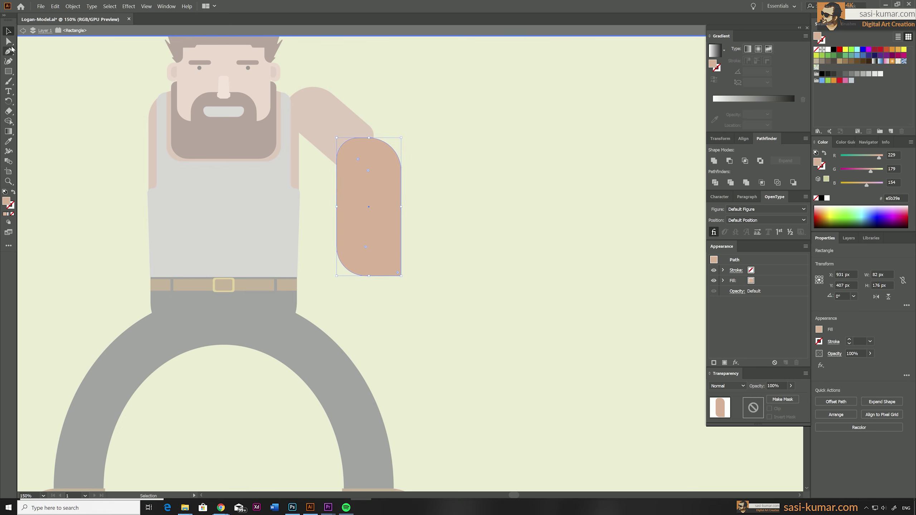
pyautogui.moveTo(420, 287); pyautogui.dragTo(336, 266)
pyautogui.press('Down')
pyautogui.press('Down')
pyautogui.press('Down')
pyautogui.press('Down')
pyautogui.press('Down')
pyautogui.press('Down')
pyautogui.press('Down')
pyautogui.press('Down')
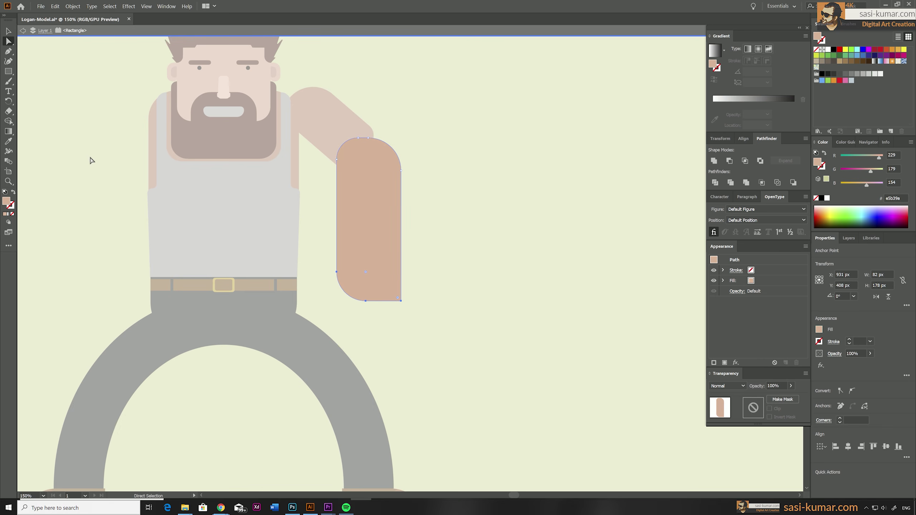
pyautogui.click(8, 32)
pyautogui.doubleClick(468, 166)
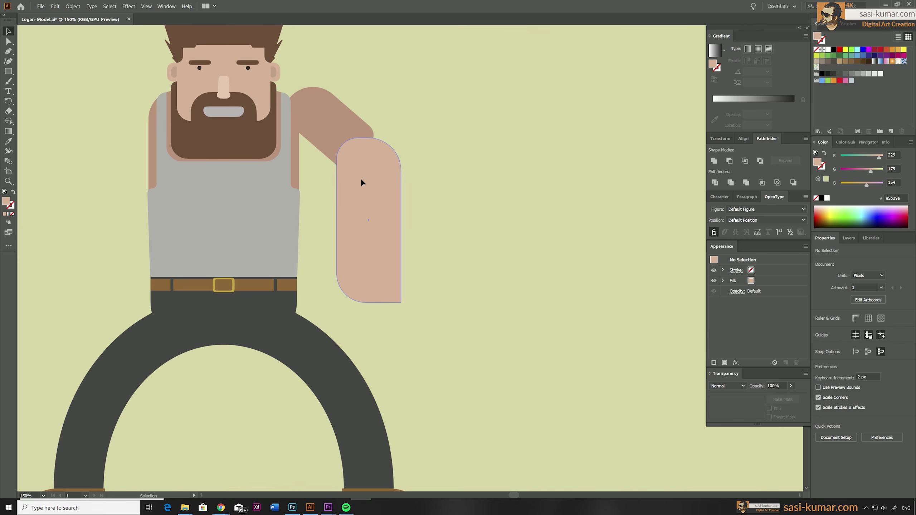
pyautogui.moveTo(359, 177); pyautogui.dragTo(355, 173)
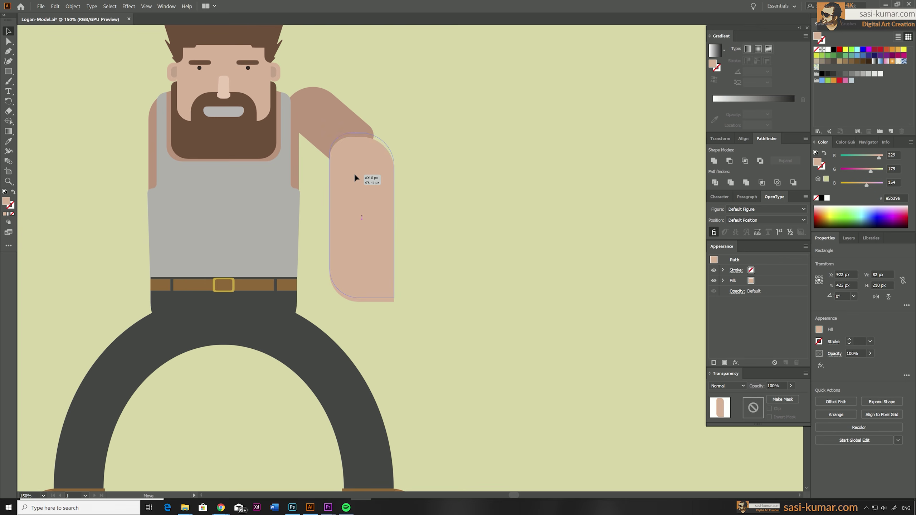
pyautogui.click(435, 209)
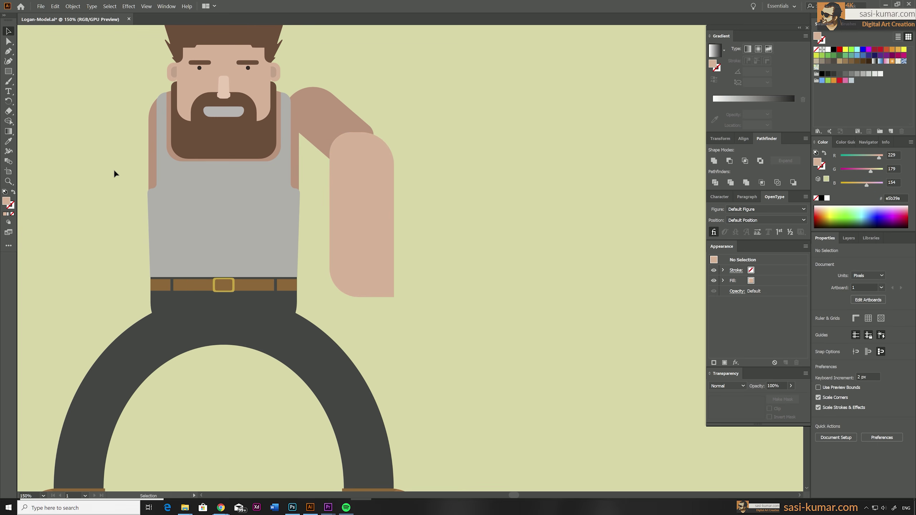
# Step: Draw an 18 × 21 px rectangle at the forearm's outer bottom corner and round its outer top corner to about 16 px
pyautogui.press('m')
pyautogui.moveTo(404, 298)
pyautogui.mouseDown()
pyautogui.moveTo(391, 282)
pyautogui.moveTo(426, 258)
pyautogui.mouseUp()
pyautogui.hotkey('ctrl', '+')
pyautogui.hotkey('ctrl', '+')
pyautogui.hotkey('ctrl', '+')
pyautogui.press('v')
pyautogui.press('a')
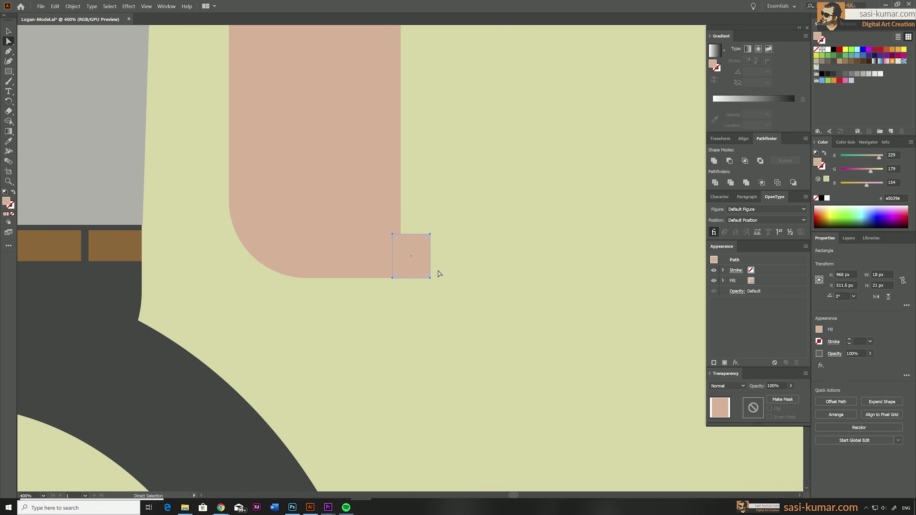
pyautogui.click(430, 234)
pyautogui.moveTo(427, 239); pyautogui.dragTo(395, 268)
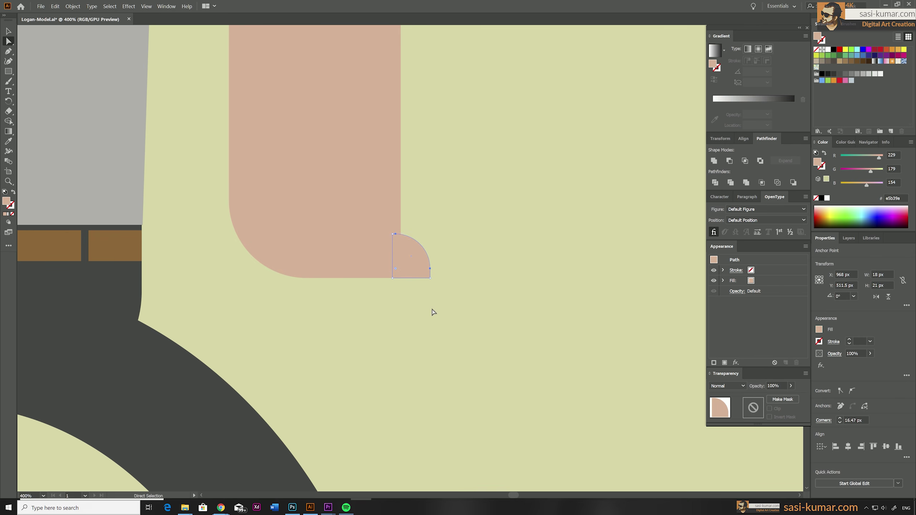
pyautogui.click(8, 31)
pyautogui.click(595, 207)
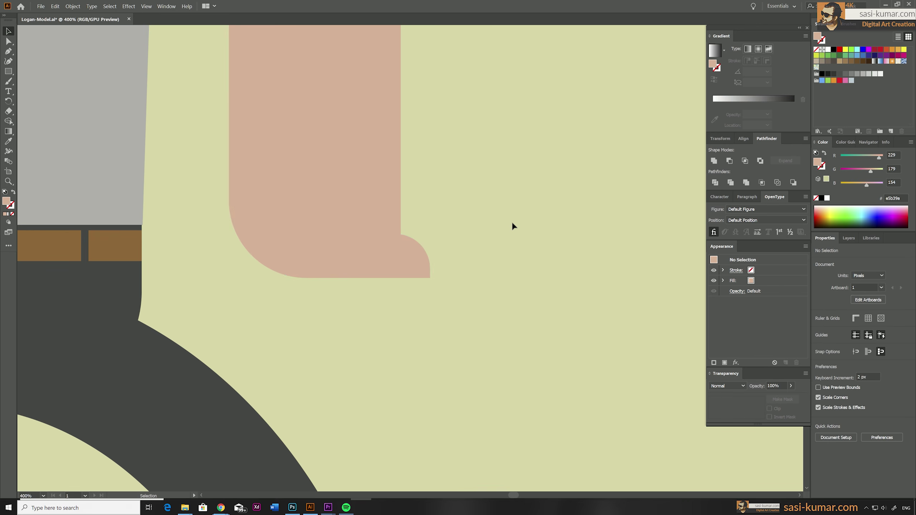
# Step: Draw a 22 × 57 px rectangle along the forearm's lower outer edge and round its outer top corner
pyautogui.click(9, 72)
pyautogui.moveTo(384, 160); pyautogui.dragTo(430, 278)
pyautogui.click(8, 41)
pyautogui.moveTo(441, 156); pyautogui.dragTo(400, 202)
# Step: Recolour the 22 × 57 px piece with the upper arm's darker skin tone and place it lower behind the forearm
pyautogui.hotkey('ctrl', '-')
pyautogui.hotkey('ctrl', '-')
pyautogui.hotkey('ctrl', '-')
pyautogui.press('i')
pyautogui.click(321, 108)
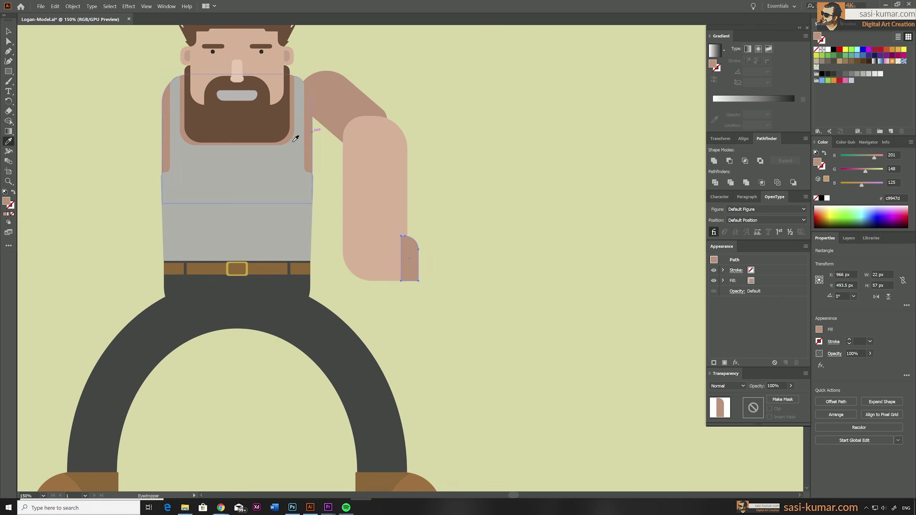
pyautogui.press('v')
pyautogui.click(575, 367)
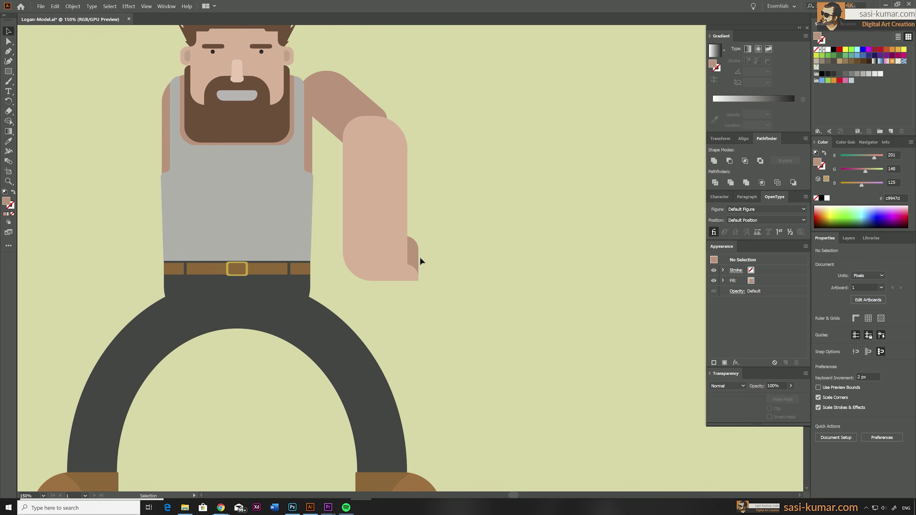
pyautogui.moveTo(420, 256); pyautogui.dragTo(419, 269)
# Step: Draw a 57 × 77 px rectangle in the empty area beside the character and round all its corners to about 16 px
pyautogui.press('m')
pyautogui.moveTo(514, 131)
pyautogui.mouseDown()
pyautogui.moveTo(558, 191)
pyautogui.moveTo(551, 157)
pyautogui.mouseUp()
pyautogui.press('a')
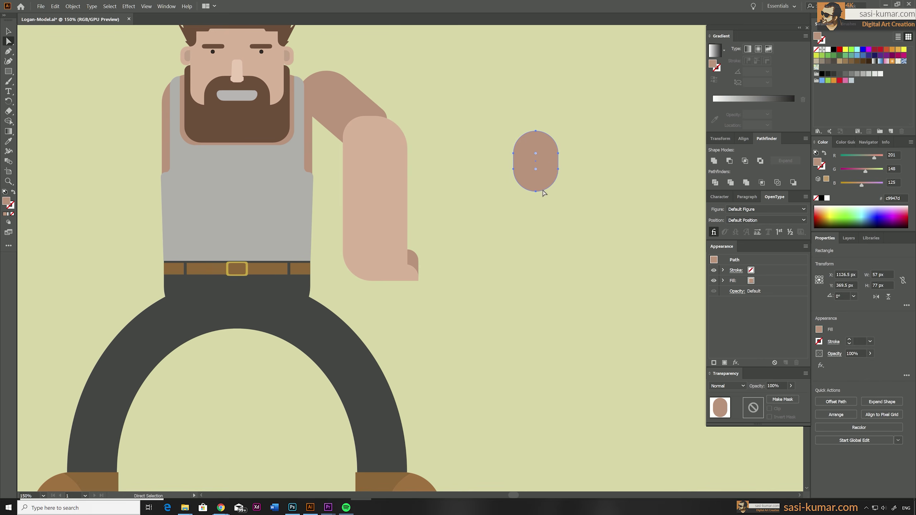
pyautogui.hotkey('ctrl', 'z')
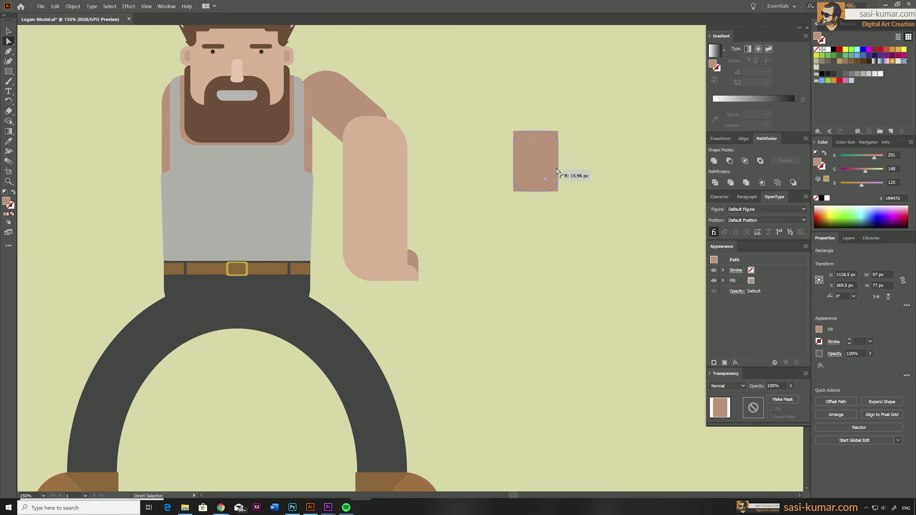
pyautogui.moveTo(556, 170); pyautogui.dragTo(557, 171)
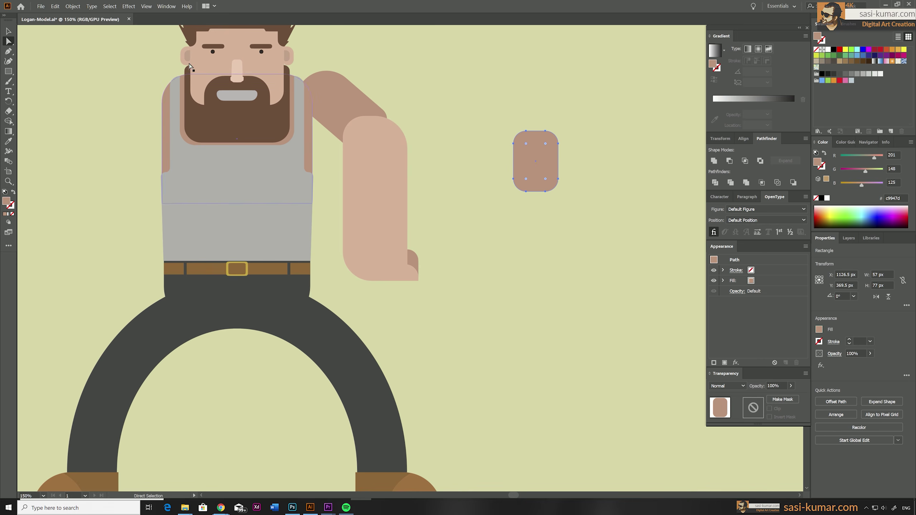
# Step: Delete the rounded rectangle's four upper anchor points, keeping only its bottom U-shaped curve
pyautogui.click(526, 131)
pyautogui.press('Delete')
pyautogui.click(545, 131)
pyautogui.press('Delete')
pyautogui.click(558, 143)
pyautogui.press('Delete')
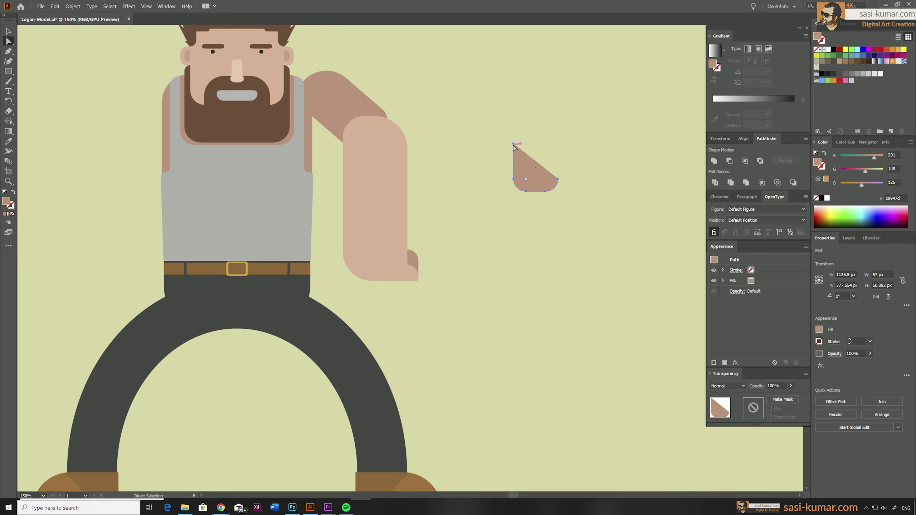
pyautogui.click(513, 144)
pyautogui.press('Delete')
# Step: Swap the curve's fill to a stroke in the darker skin tone, 5 pt thick with round caps
pyautogui.click(13, 192)
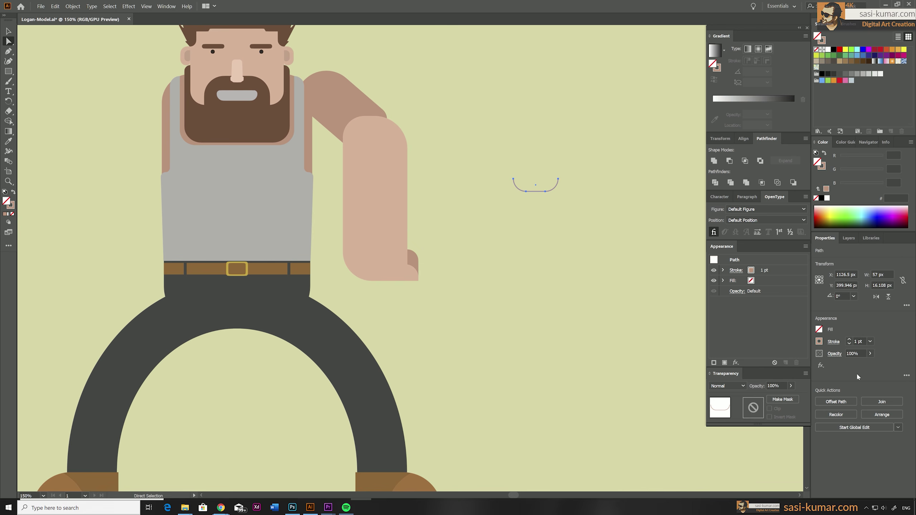
pyautogui.click(850, 340)
pyautogui.click(850, 340)
pyautogui.click(850, 340)
pyautogui.click(850, 340)
pyautogui.click(736, 271)
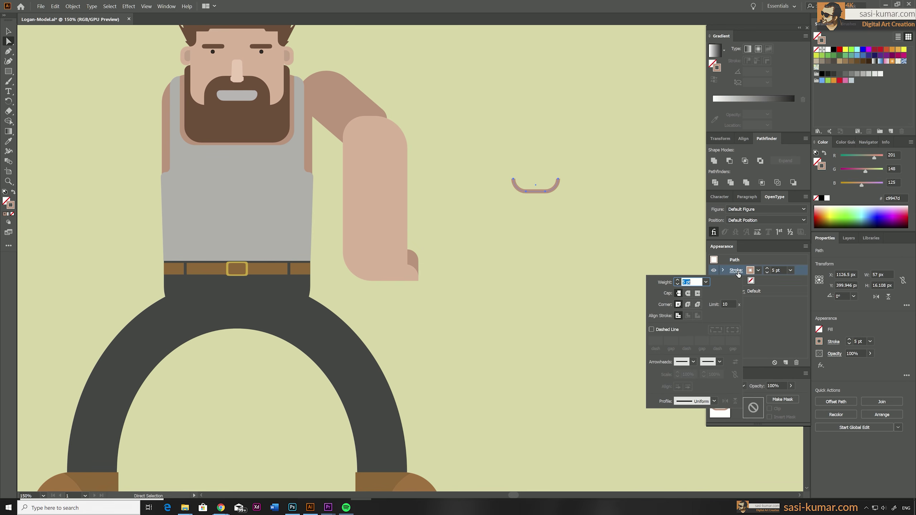
pyautogui.click(678, 294)
pyautogui.click(567, 211)
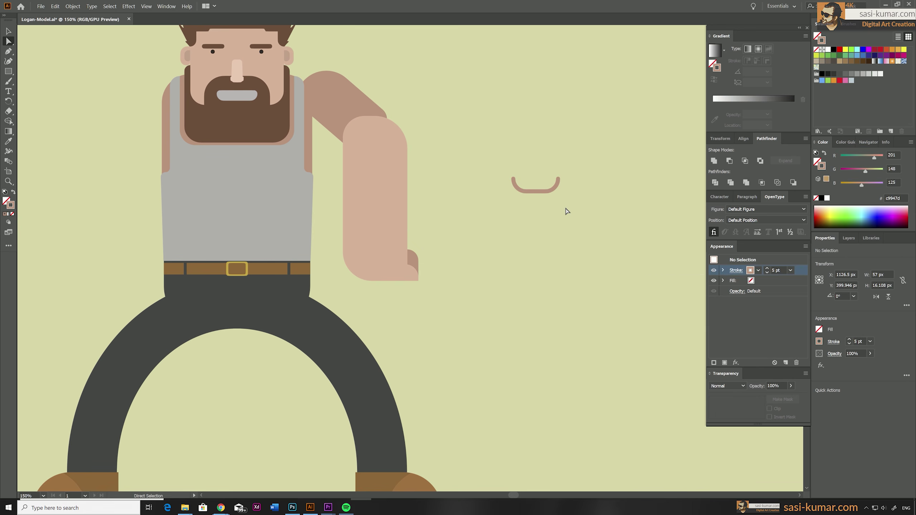
# Step: Expand the curve's stroke into a filled outline shape
pyautogui.click(533, 193)
pyautogui.click(71, 6)
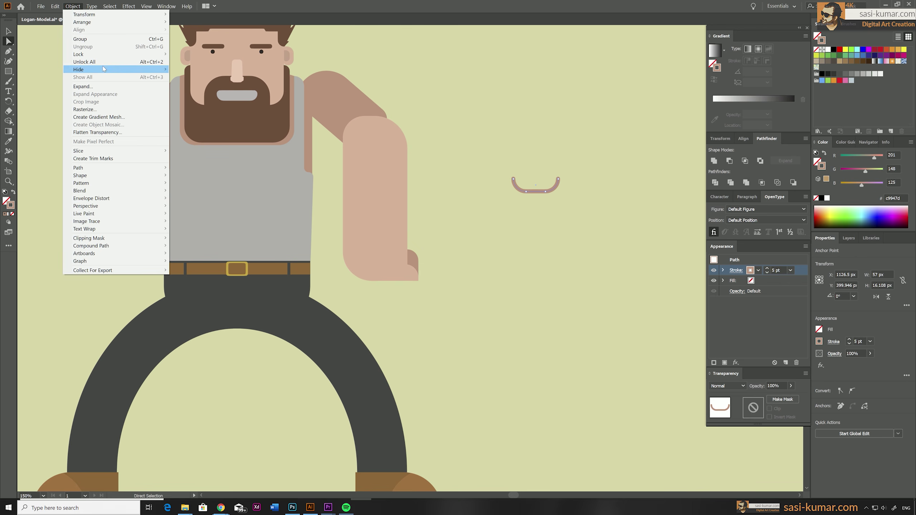
pyautogui.click(96, 86)
pyautogui.click(445, 305)
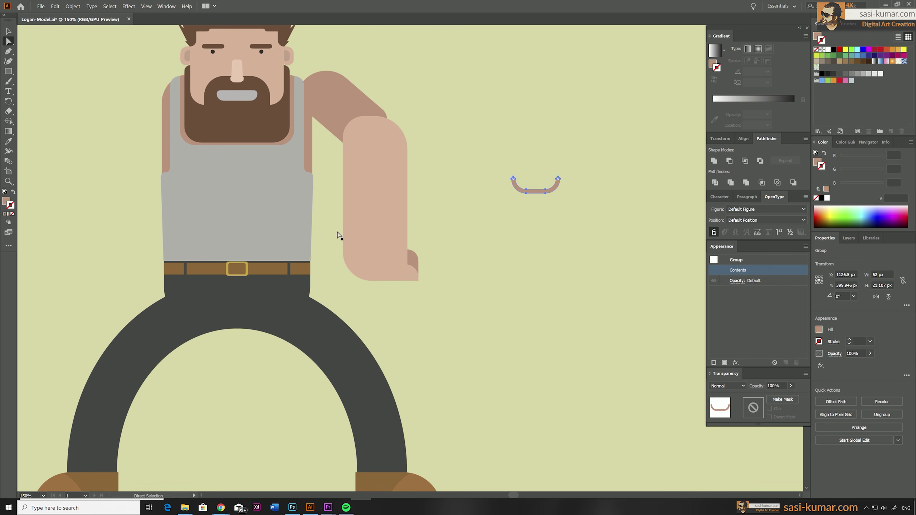
# Step: Move the curve onto the forearm's inner edge and place two copies below it
pyautogui.press('v')
pyautogui.click(548, 137)
pyautogui.moveTo(534, 189); pyautogui.dragTo(354, 199)
pyautogui.hotkey('ctrl', '=')
pyautogui.moveTo(418, 266); pyautogui.dragTo(419, 312)
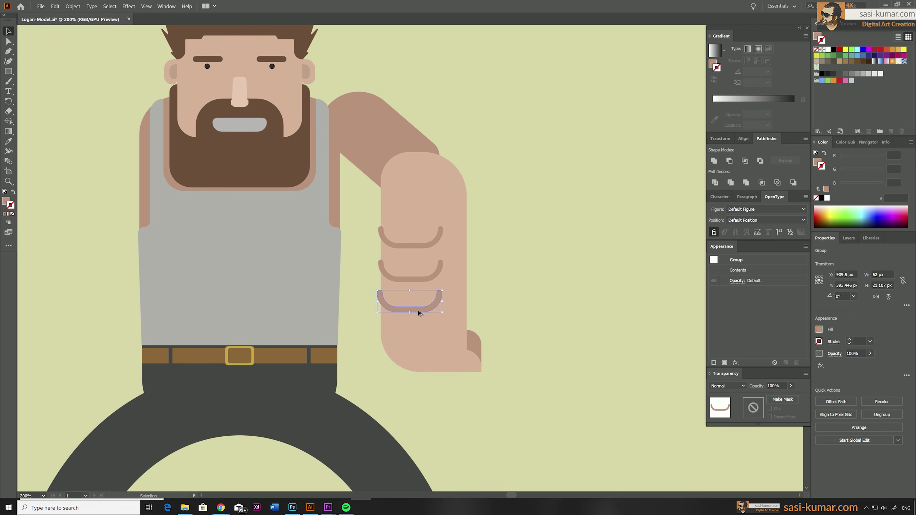
# Step: Align the three forearm curves with each other and distribute them evenly in the vertical direction
pyautogui.keyDown('shift'); pyautogui.click(423, 279); pyautogui.keyUp('shift')
pyautogui.keyDown('shift'); pyautogui.click(419, 245); pyautogui.keyUp('shift')
pyautogui.hotkey('shift', 'F7')
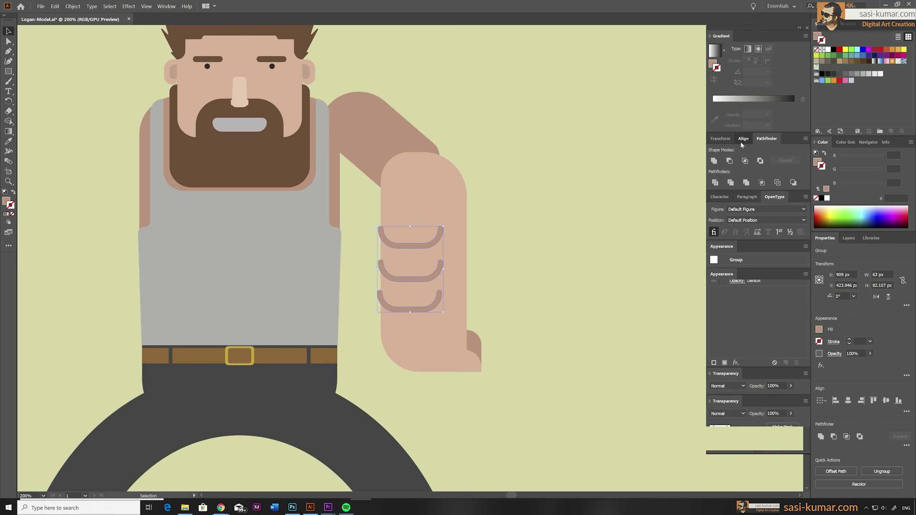
pyautogui.click(729, 185)
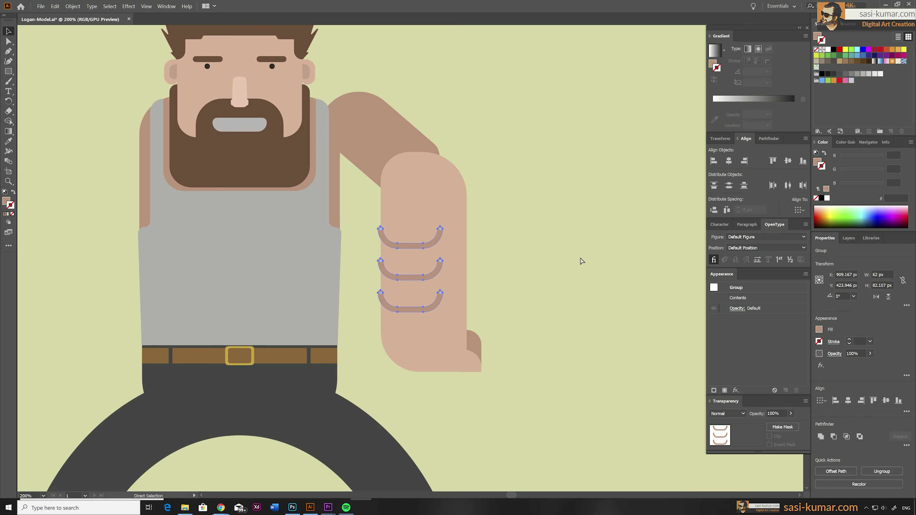
pyautogui.click(565, 256)
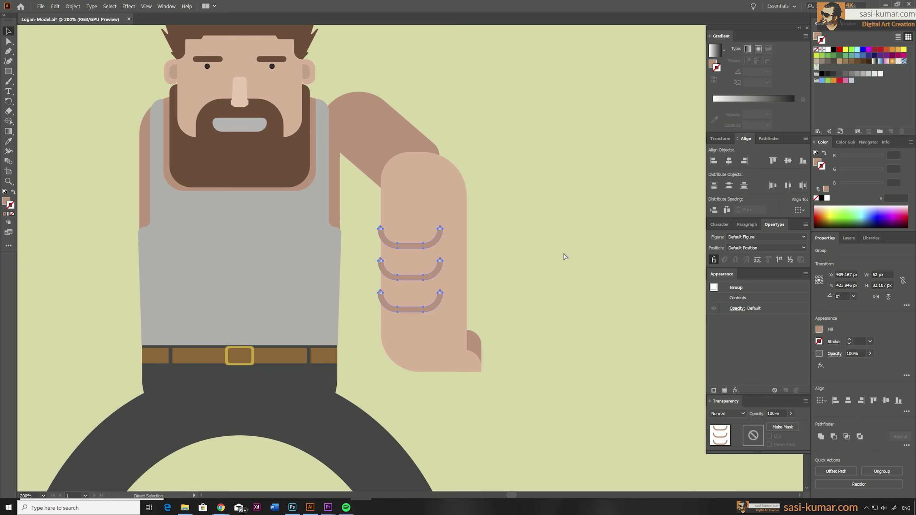
pyautogui.click(409, 137)
pyautogui.click(575, 205)
pyautogui.hotkey('ctrl', '1')
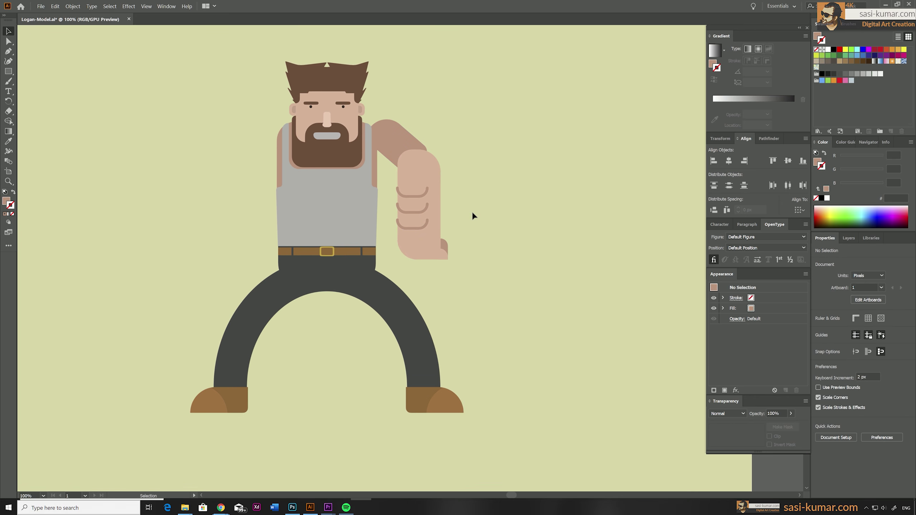
# Step: Draw a narrow vertical rectangle below the hand as a claw, 7 px wide and 111 px tall
pyautogui.click(409, 226)
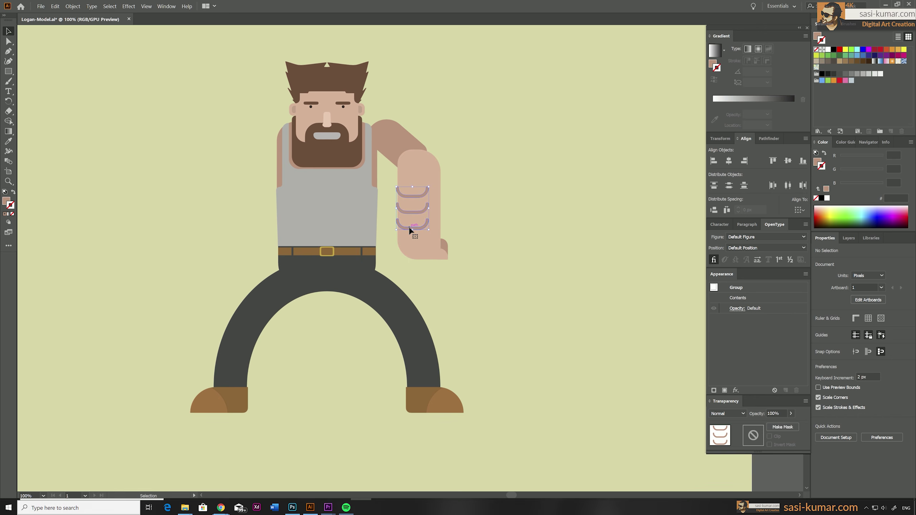
pyautogui.click(613, 200)
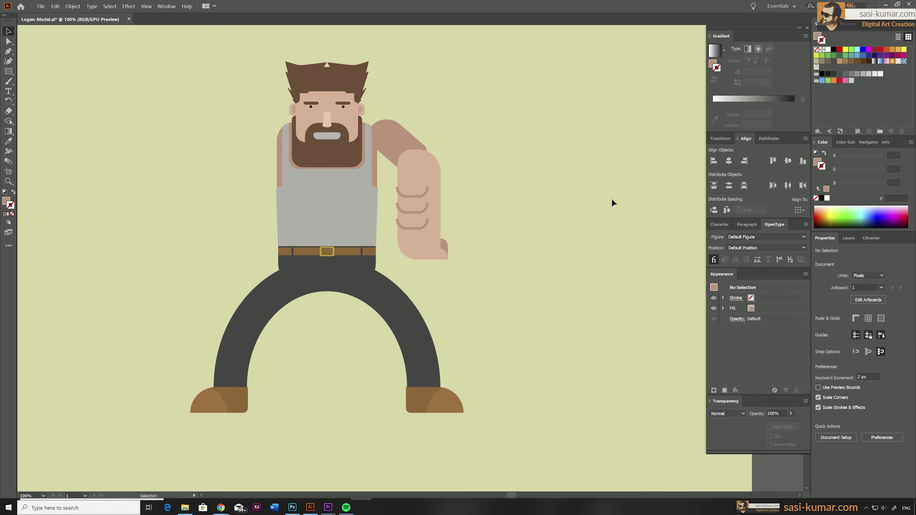
pyautogui.click(8, 71)
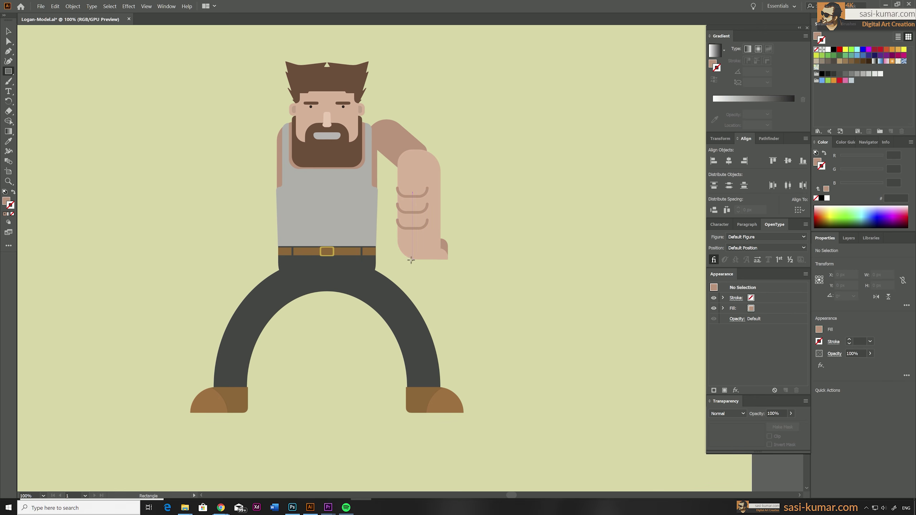
pyautogui.moveTo(412, 257); pyautogui.dragTo(414, 318)
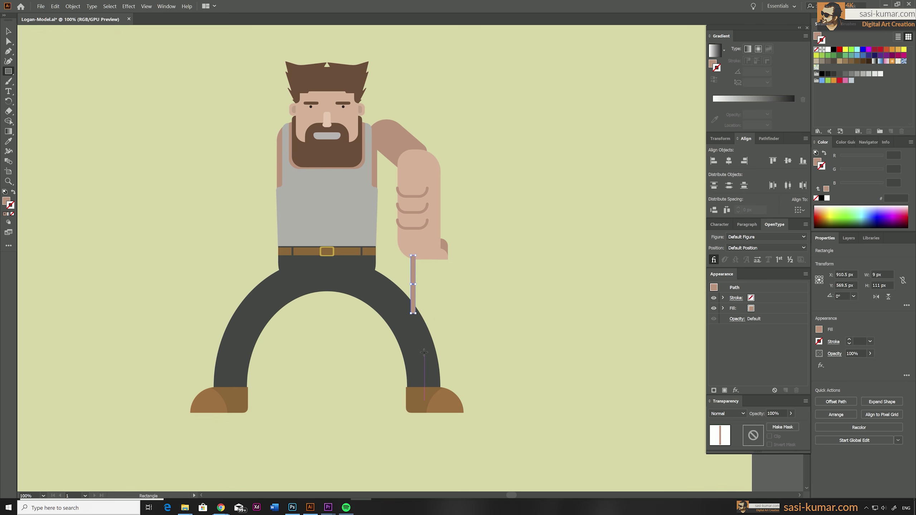
pyautogui.scroll(1, 425, 353)
pyautogui.scroll(2, 410, 260)
pyautogui.press('v')
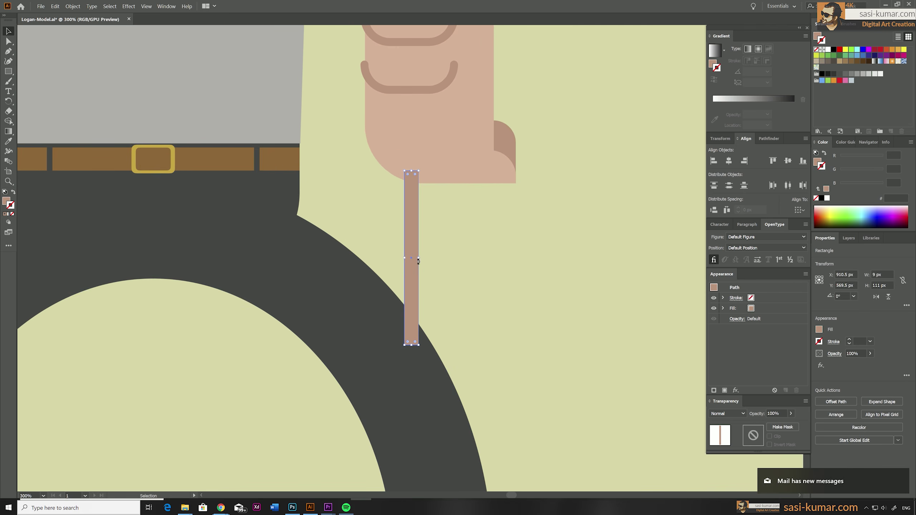
pyautogui.moveTo(418, 259); pyautogui.dragTo(415, 260)
# Step: Fully round the claw's ends and move it up so that its upper part overlaps the hand
pyautogui.press('a')
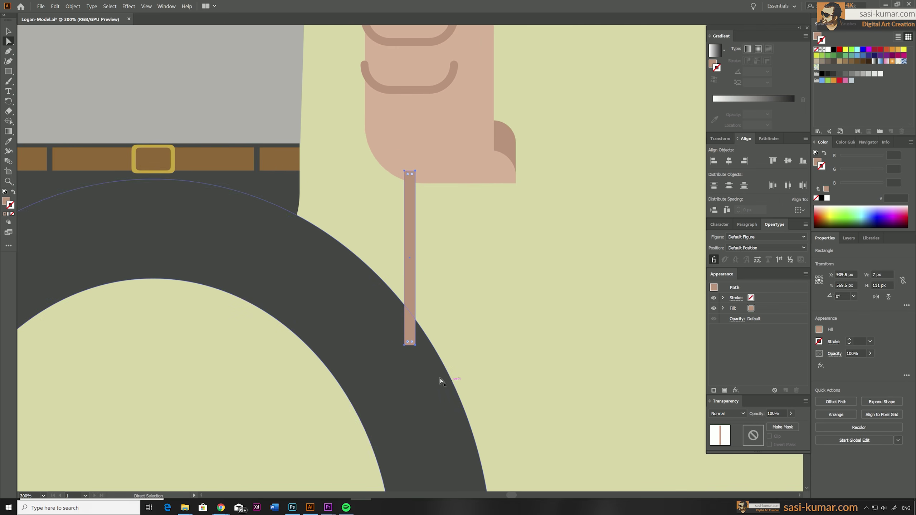
pyautogui.moveTo(412, 344); pyautogui.dragTo(412, 339)
pyautogui.click(7, 32)
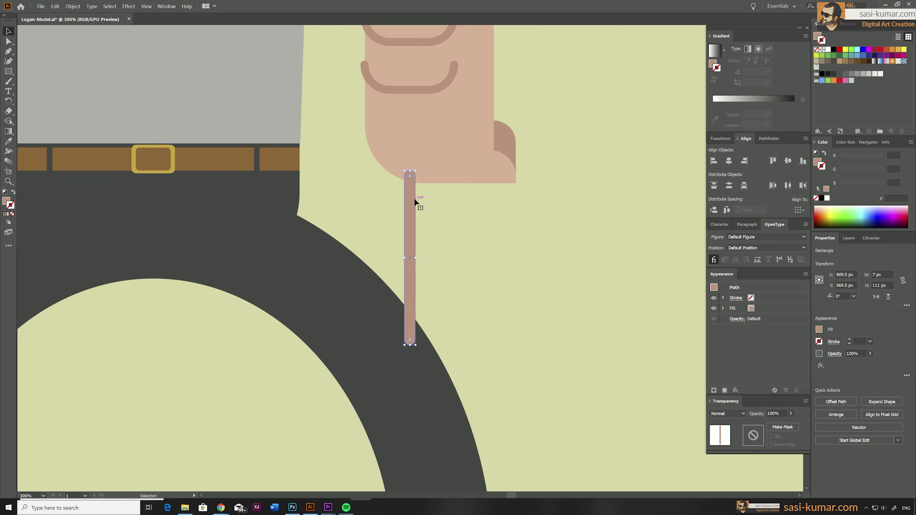
pyautogui.moveTo(415, 200); pyautogui.dragTo(411, 167)
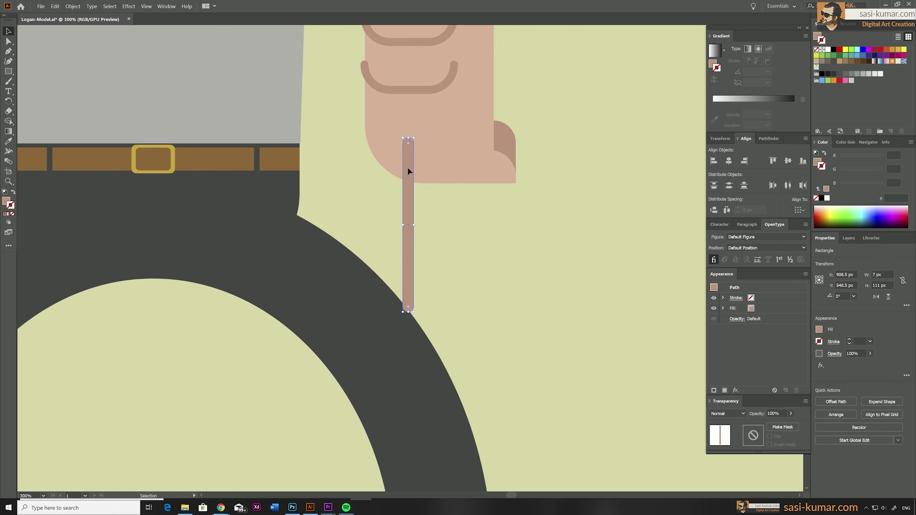
# Step: Place two copies of the claw beside it and distribute the three claws evenly across the hand
pyautogui.moveTo(407, 166); pyautogui.dragTo(470, 167)
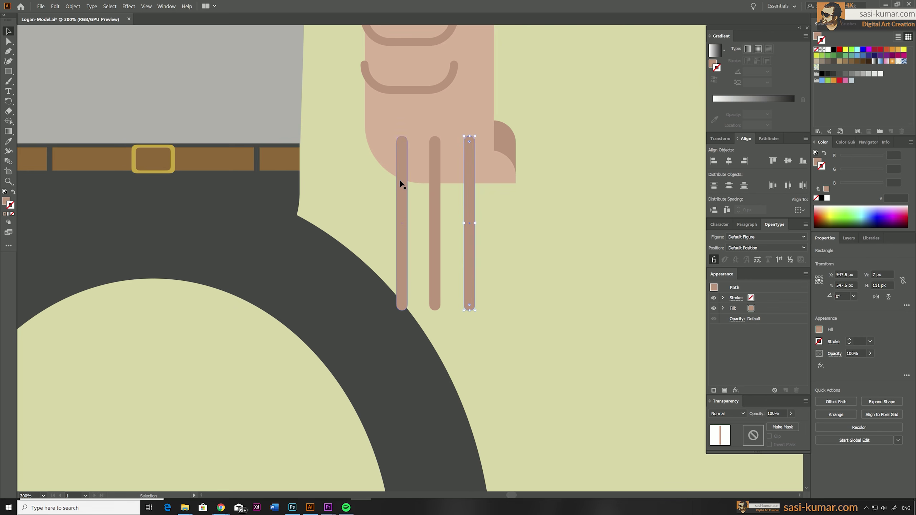
pyautogui.click(401, 186)
pyautogui.keyDown('shift'); pyautogui.click(437, 186); pyautogui.keyUp('shift')
pyautogui.keyDown('shift'); pyautogui.click(469, 183); pyautogui.keyUp('shift')
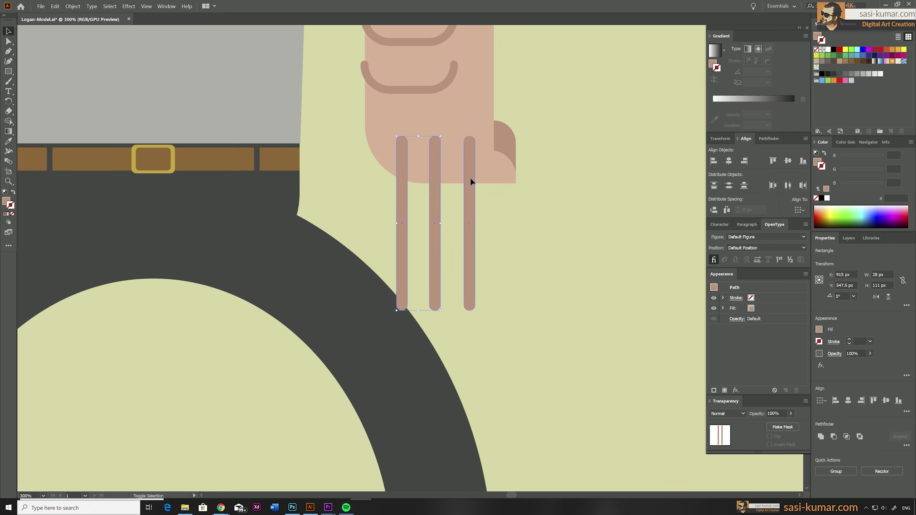
pyautogui.click(788, 185)
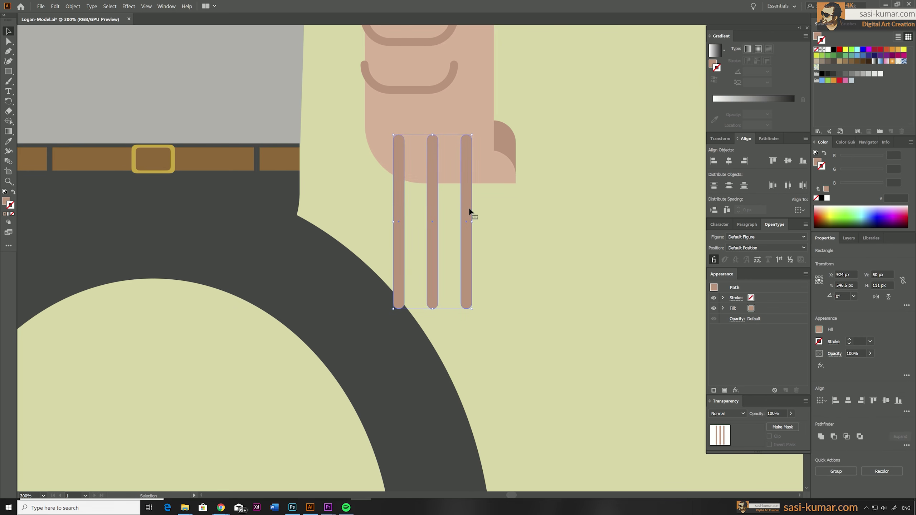
# Step: Fill the three claws with the shirt's grey, lightened to c6c0bd
pyautogui.hotkey('ctrl', '1')
pyautogui.moveTo(466, 213); pyautogui.dragTo(489, 218)
pyautogui.press('i')
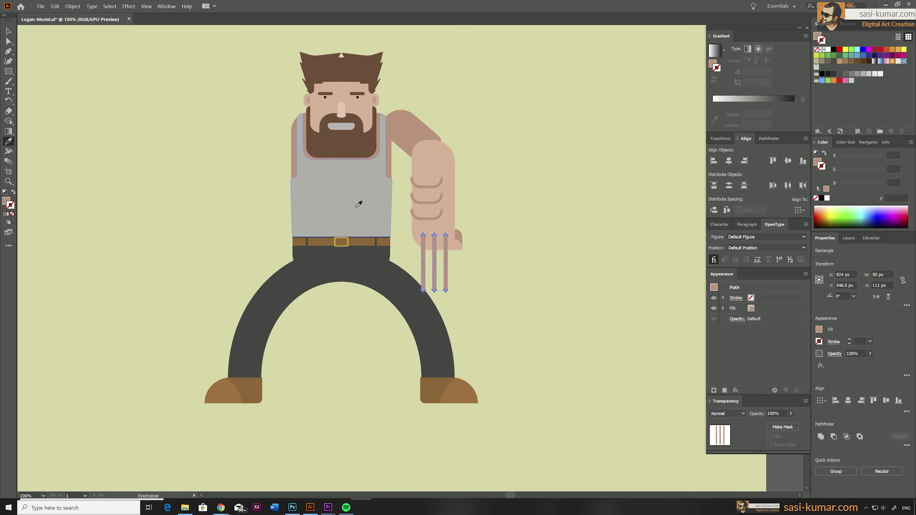
pyautogui.click(360, 199)
pyautogui.doubleClick(7, 204)
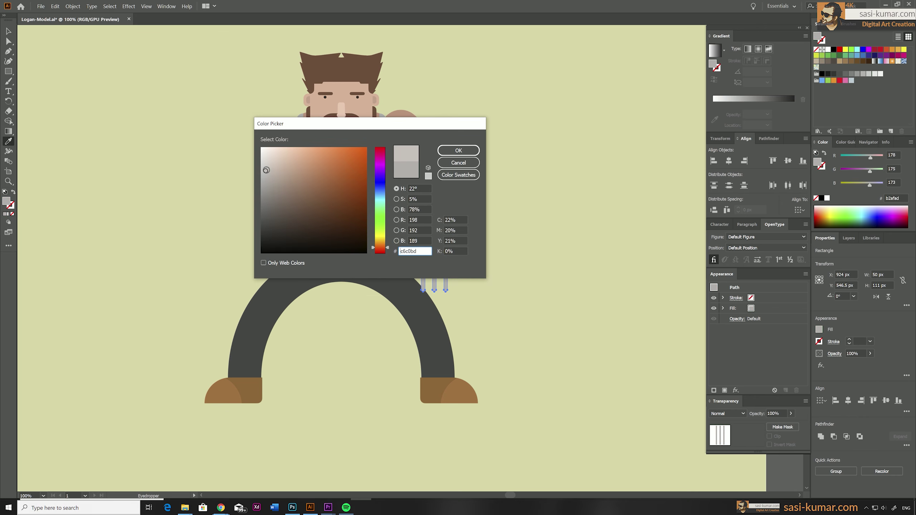
pyautogui.click(468, 149)
pyautogui.press('v')
pyautogui.click(529, 192)
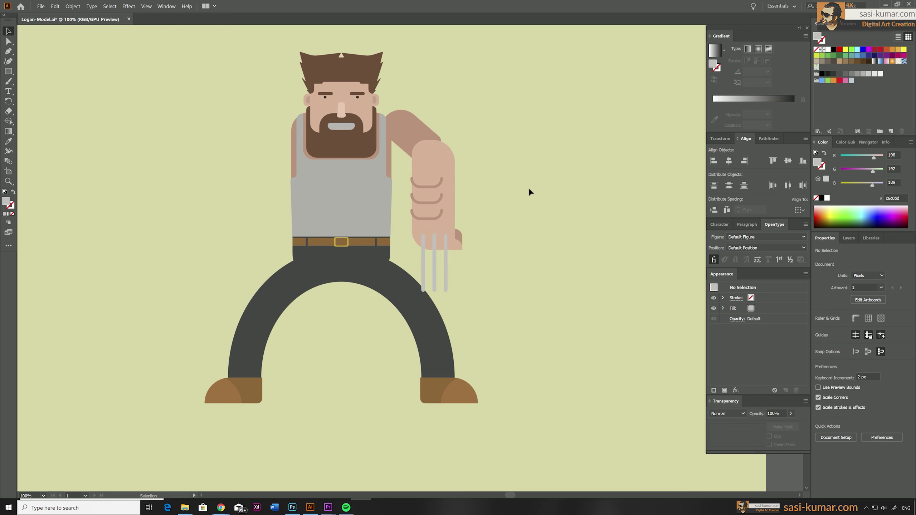
# Step: Group the forearm, its curves, the hand and the three claws together
pyautogui.click(445, 278)
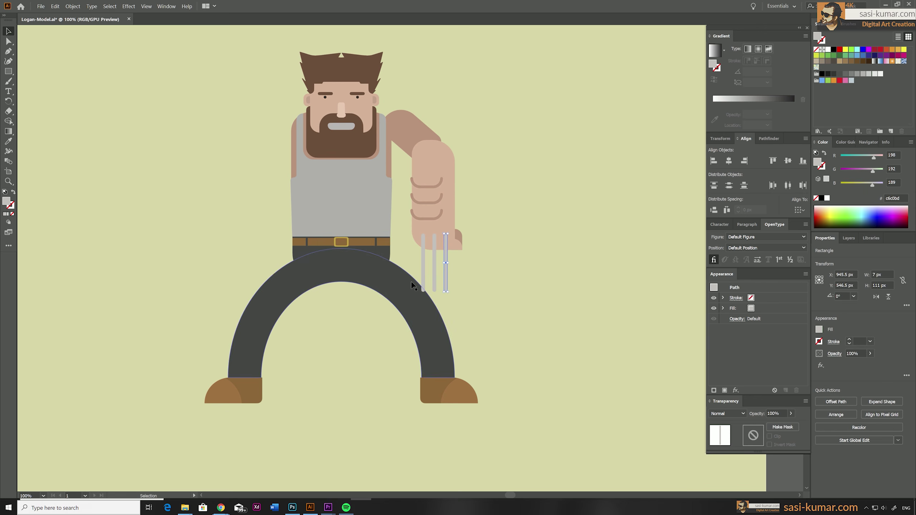
pyautogui.click(423, 282)
pyautogui.click(480, 269)
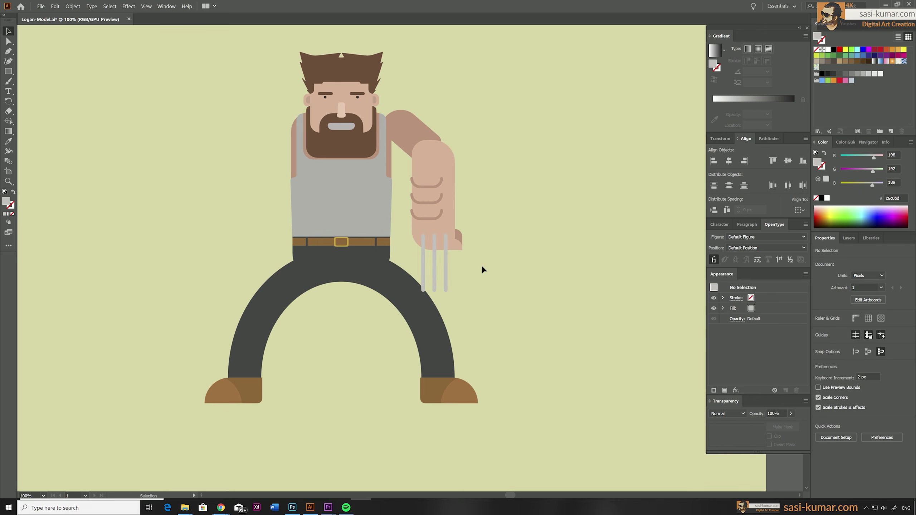
pyautogui.click(425, 118)
pyautogui.moveTo(458, 264); pyautogui.dragTo(409, 202)
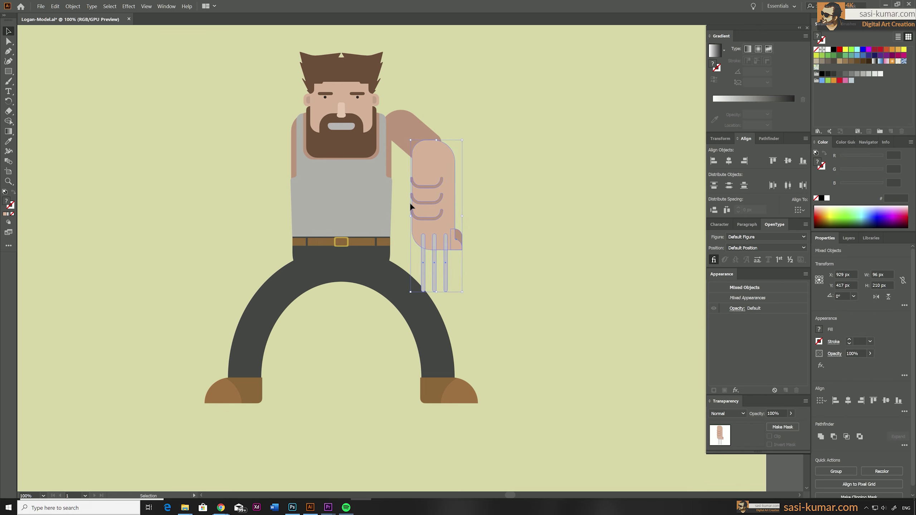
pyautogui.hotkey('ctrl', 'g')
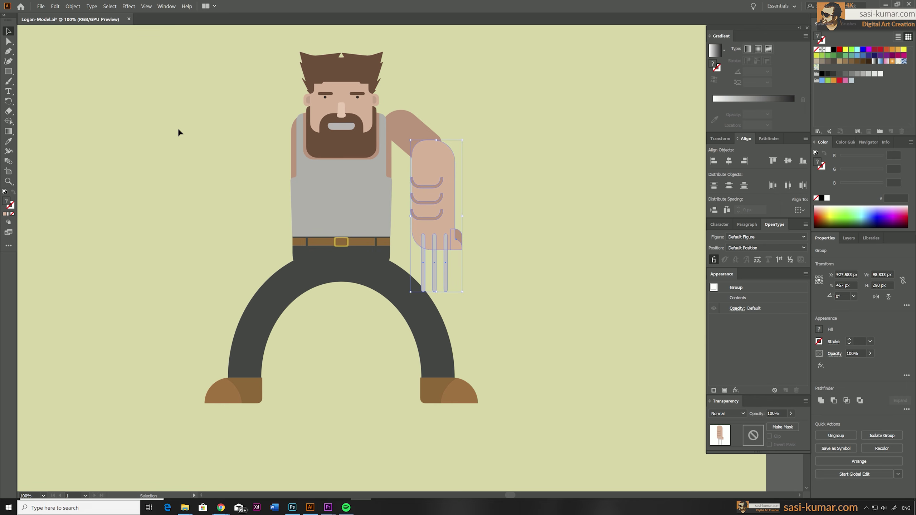
# Step: Rotate the forearm group clockwise so the claws point inward over the thigh, keeping it joined at the elbow
pyautogui.moveTo(464, 137); pyautogui.dragTo(483, 147)
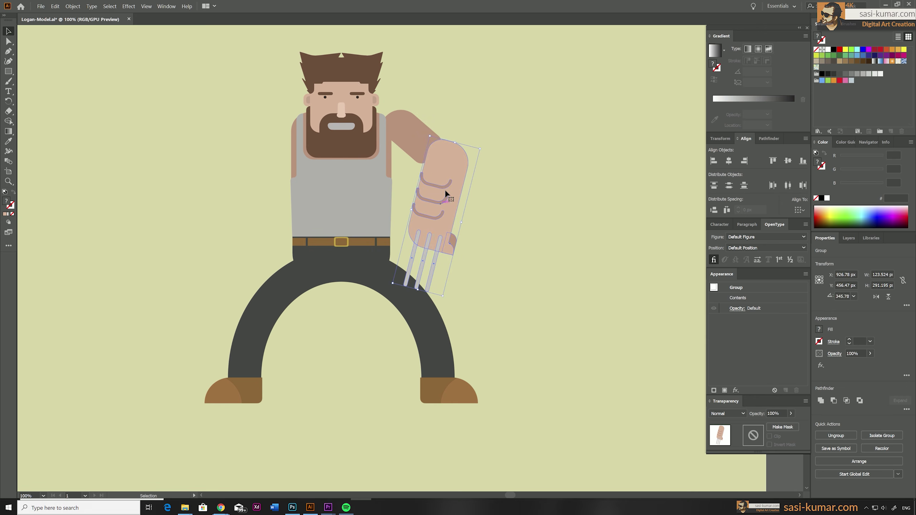
pyautogui.moveTo(468, 186); pyautogui.dragTo(480, 144)
pyautogui.click(609, 177)
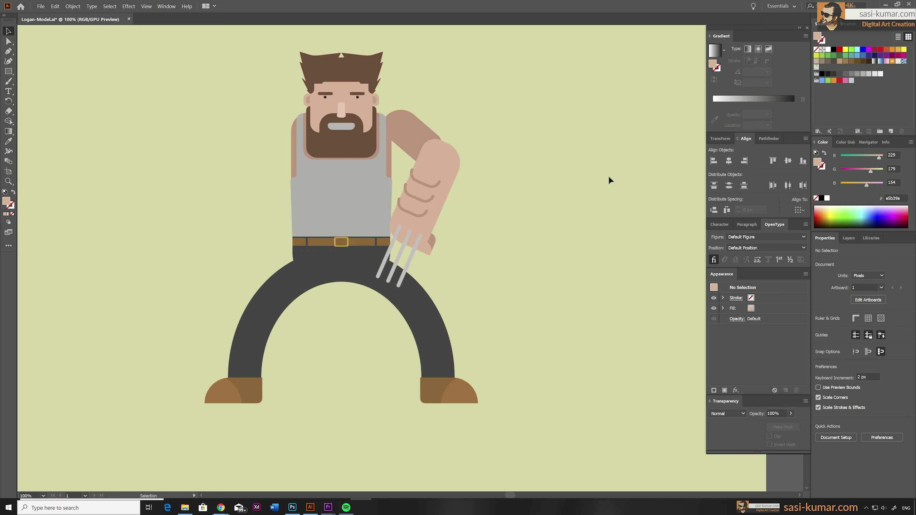
# Step: Reflect a copy of the whole arm horizontally and place it at the opposite shoulder
pyautogui.moveTo(453, 176); pyautogui.dragTo(433, 112)
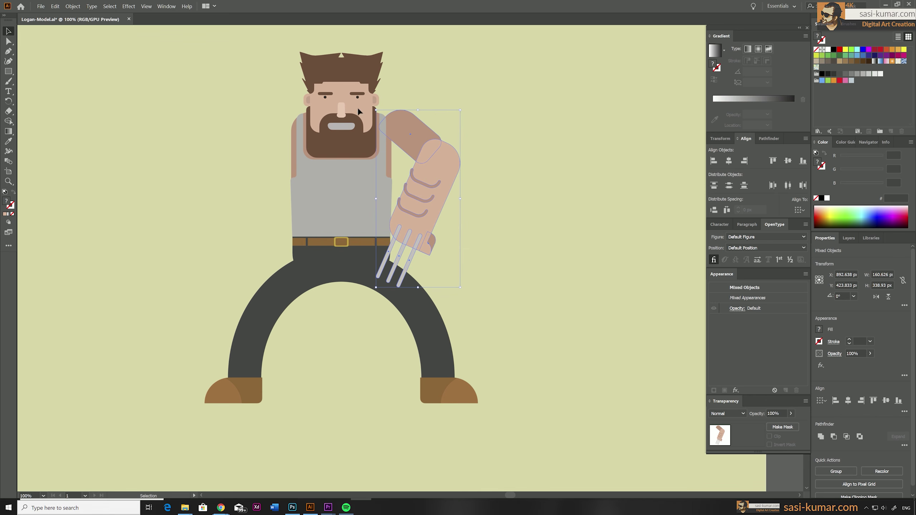
pyautogui.click(8, 101)
pyautogui.click(47, 121)
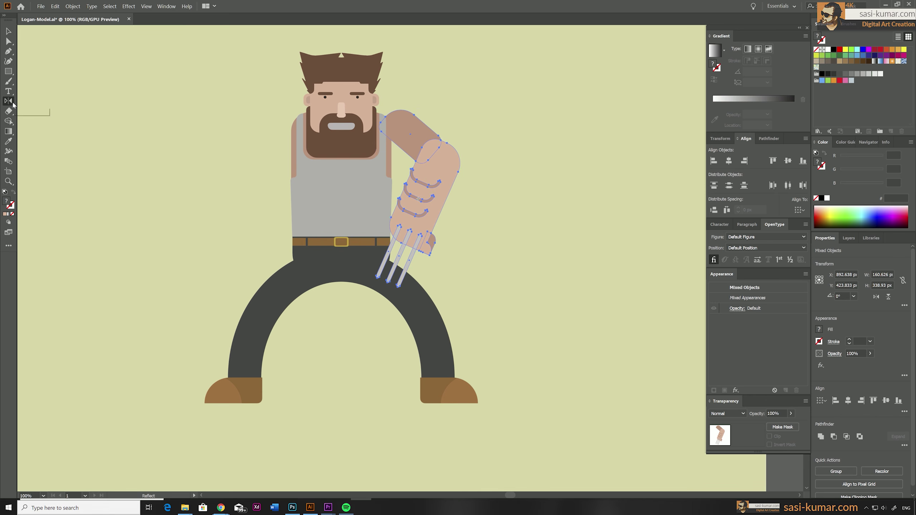
pyautogui.doubleClick(9, 101)
pyautogui.click(555, 208)
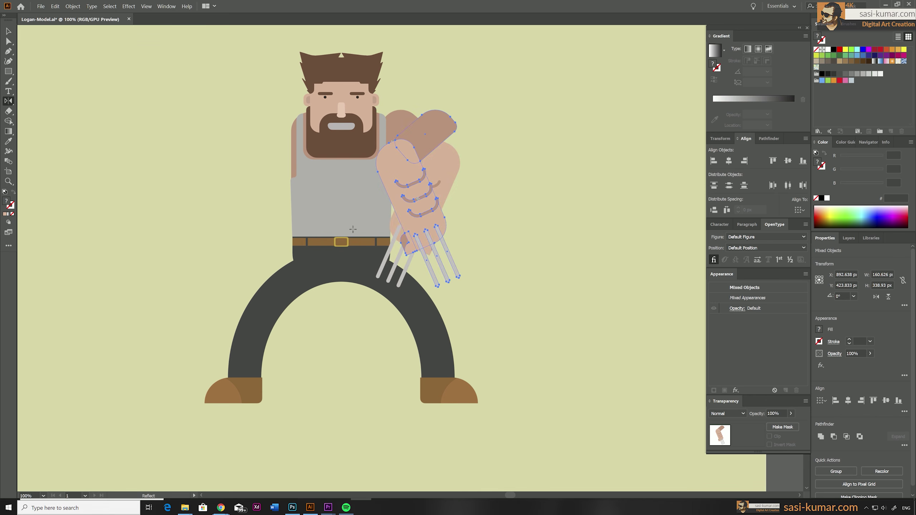
pyautogui.press('v')
pyautogui.moveTo(419, 133); pyautogui.dragTo(281, 138)
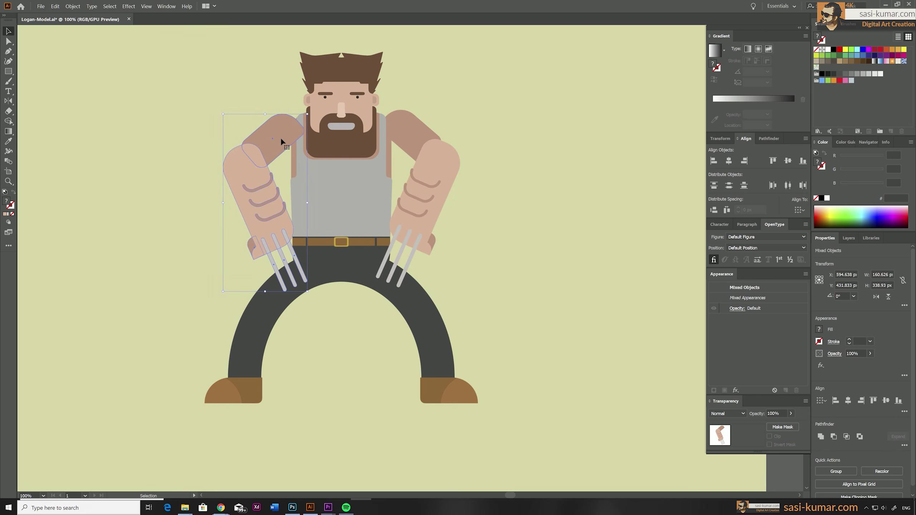
pyautogui.click(528, 143)
# Step: Align the mirrored upper arm with the original so both shoulders sit at the same height
pyautogui.press('a')
pyautogui.click(282, 134)
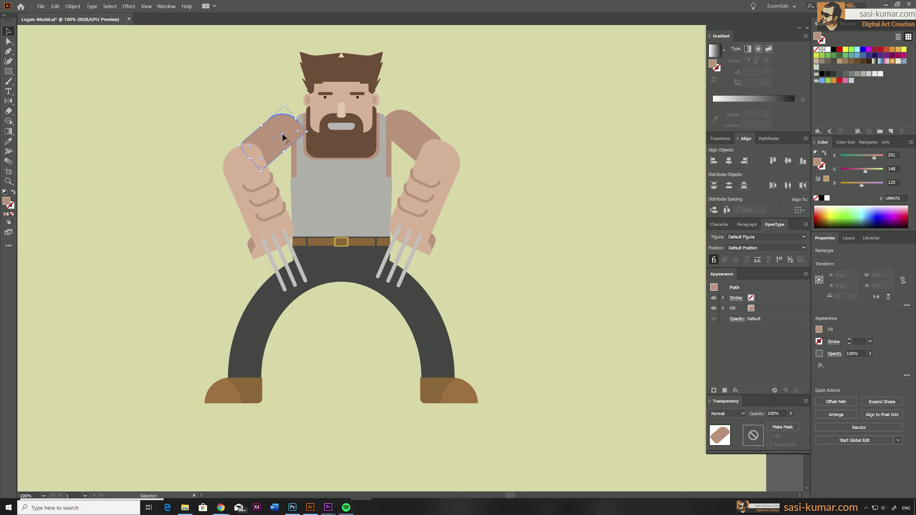
pyautogui.press('v')
pyautogui.click(538, 131)
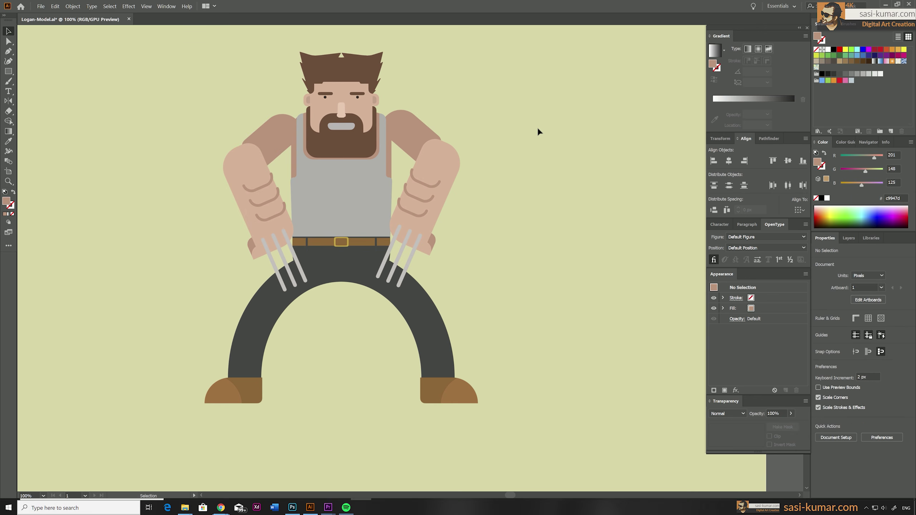
pyautogui.click(269, 143)
pyautogui.click(554, 197)
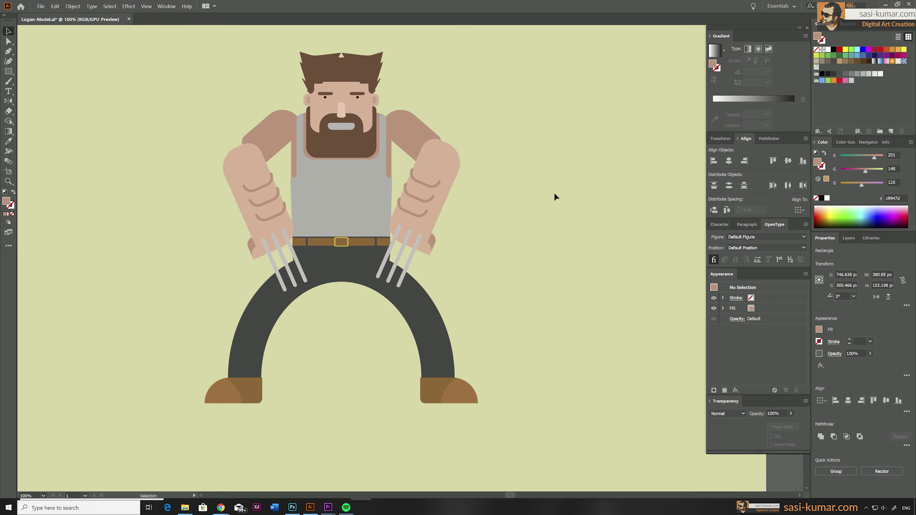
# Step: Align the two forearm groups at the same height and shift them slightly down
pyautogui.click(238, 199)
pyautogui.keyDown('shift'); pyautogui.click(426, 194); pyautogui.keyUp('shift')
pyautogui.click(601, 224)
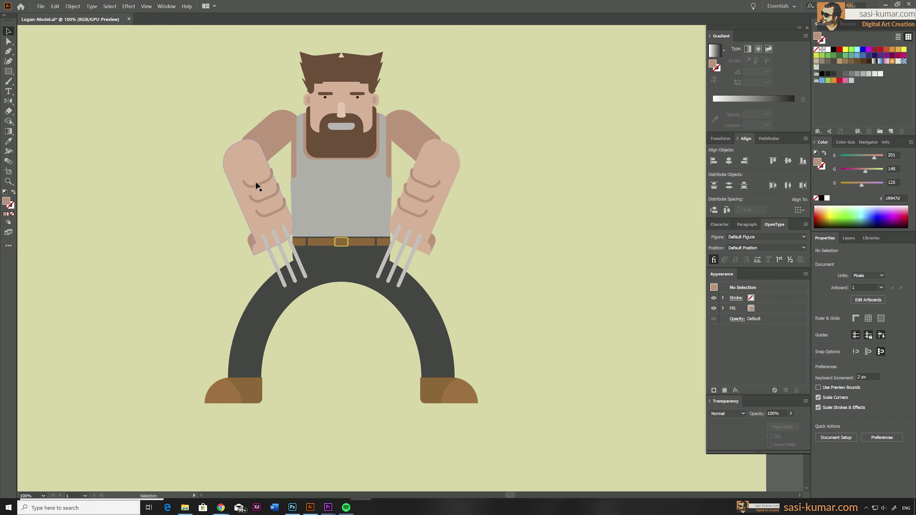
pyautogui.click(254, 168)
pyautogui.keyDown('shift'); pyautogui.click(416, 203); pyautogui.keyUp('shift')
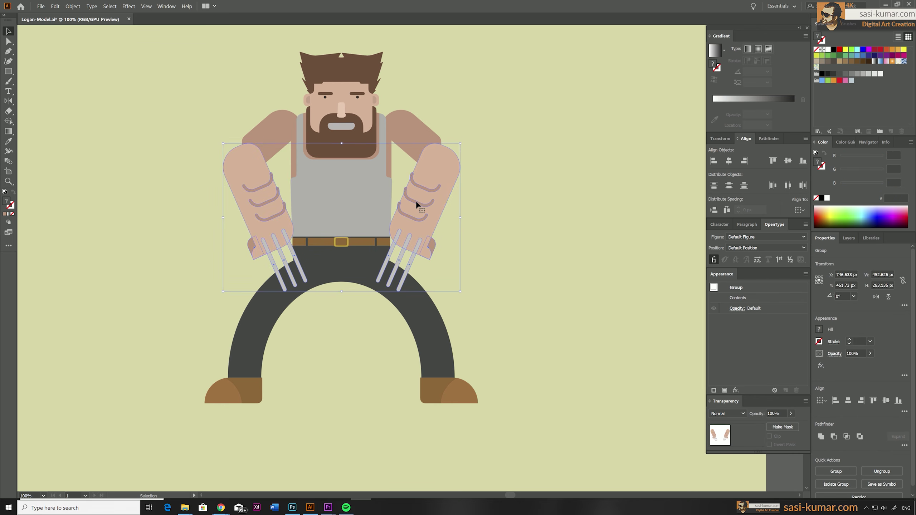
# Step: Extend both upper arms outward to meet the outer edges of the forearms at the elbows
pyautogui.click(424, 141)
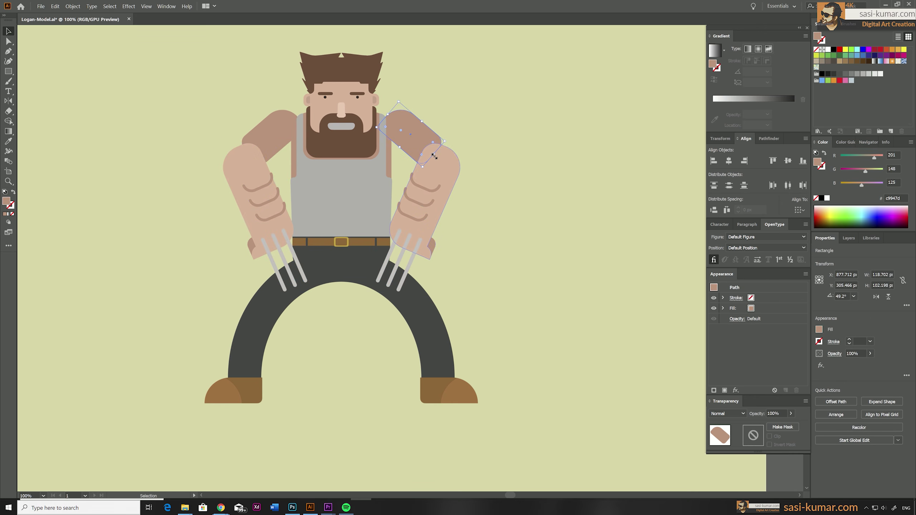
pyautogui.moveTo(436, 151)
pyautogui.mouseDown()
pyautogui.moveTo(442, 161)
pyautogui.moveTo(437, 152)
pyautogui.mouseUp()
pyautogui.click(491, 231)
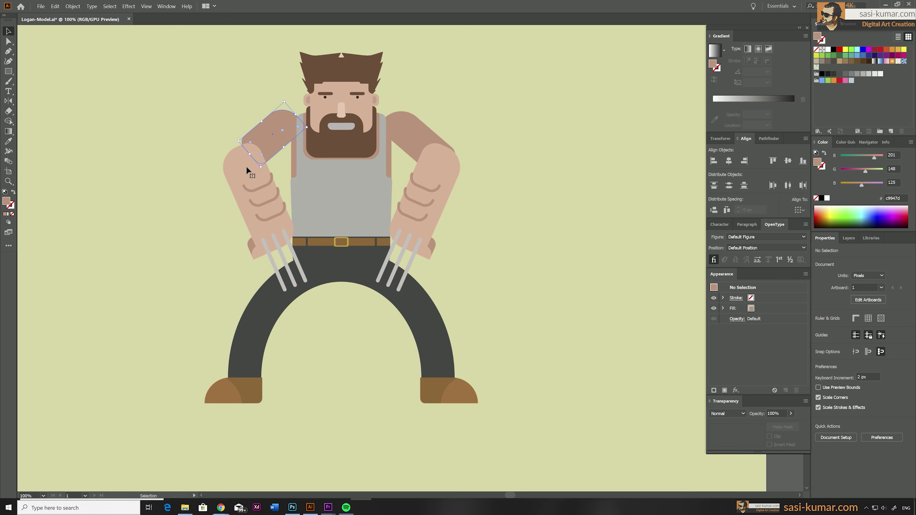
pyautogui.click(249, 154)
pyautogui.click(178, 177)
pyautogui.hotkey('ctrl', '-')
pyautogui.hotkey('ctrl', '-')
pyautogui.hotkey('ctrl', '+')
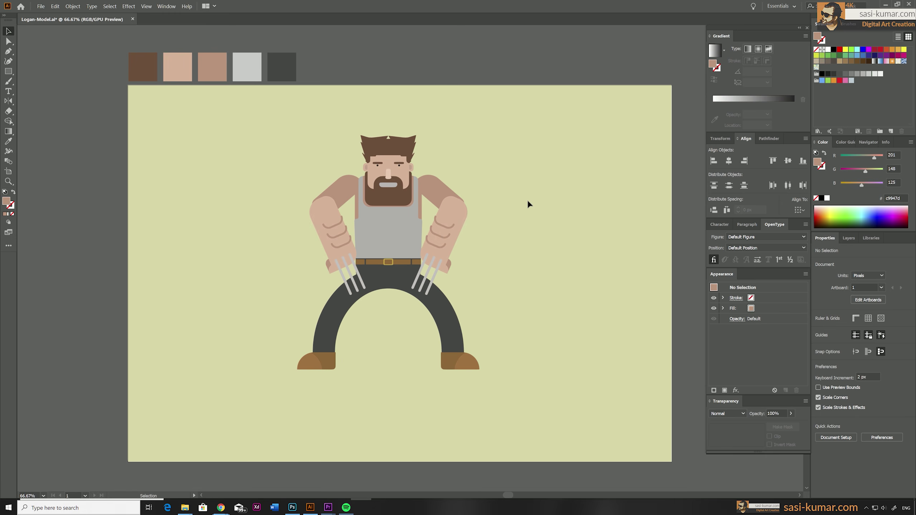
pyautogui.hotkey('ctrl', '+')
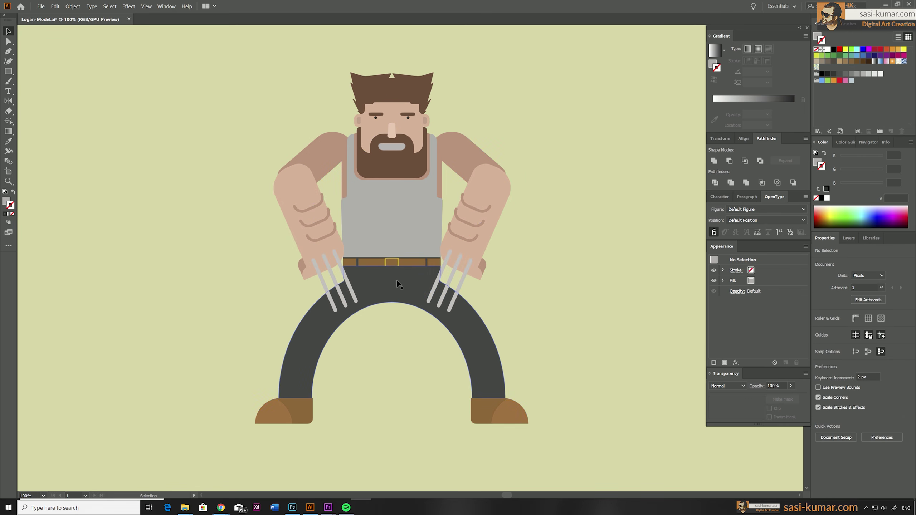
pyautogui.click(399, 286)
pyautogui.click(560, 281)
pyautogui.click(407, 273)
pyautogui.click(532, 458)
# Step: Apply a 1 pt dark stroke in colour 161615 to all the character's shapes
pyautogui.hotkey('ctrl', 'a')
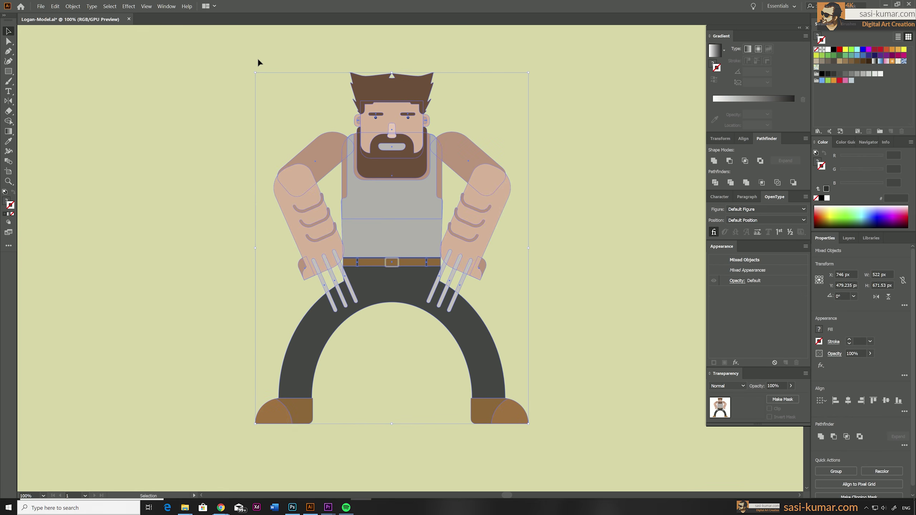
pyautogui.doubleClick(11, 205)
pyautogui.click(464, 150)
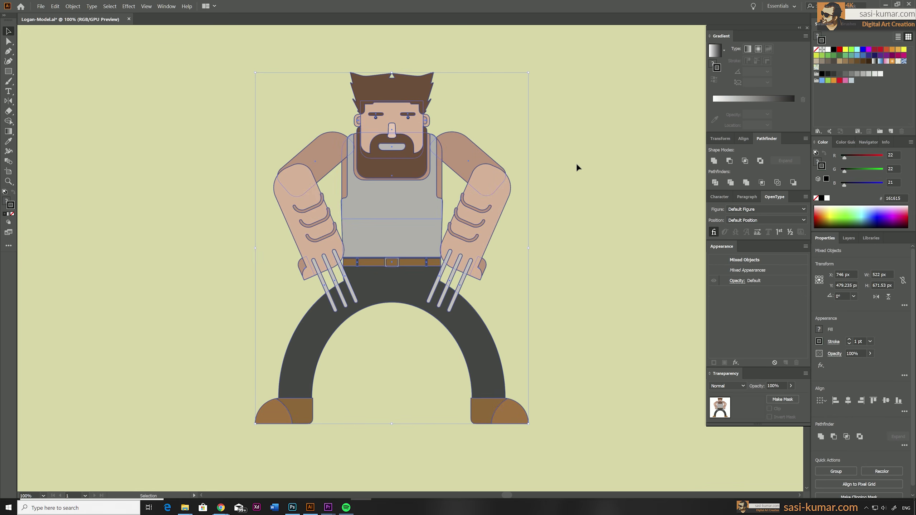
# Step: Nudge both complete arms, including forearms and claws, down 6 px against the torso
pyautogui.click(498, 178)
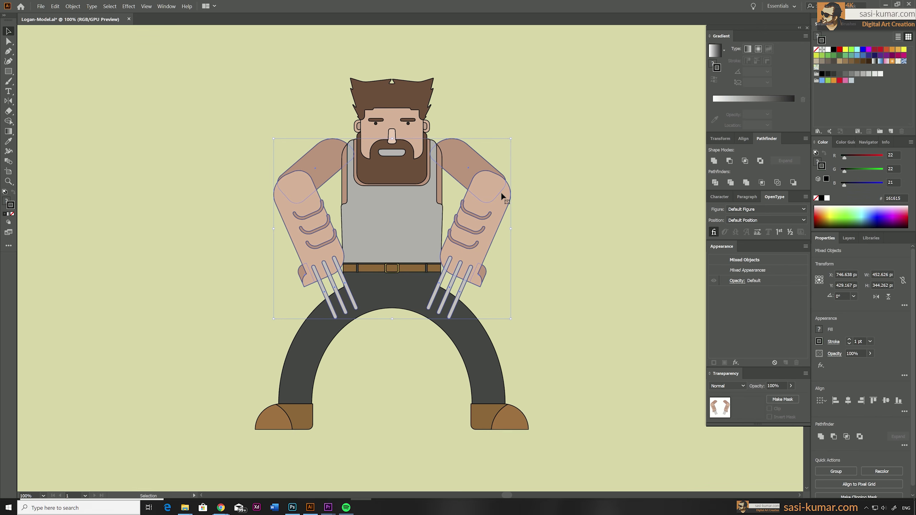
pyautogui.press('Down')
pyautogui.press('Down')
pyautogui.press('Down')
pyautogui.press('Down')
pyautogui.press('Down')
pyautogui.press('Down')
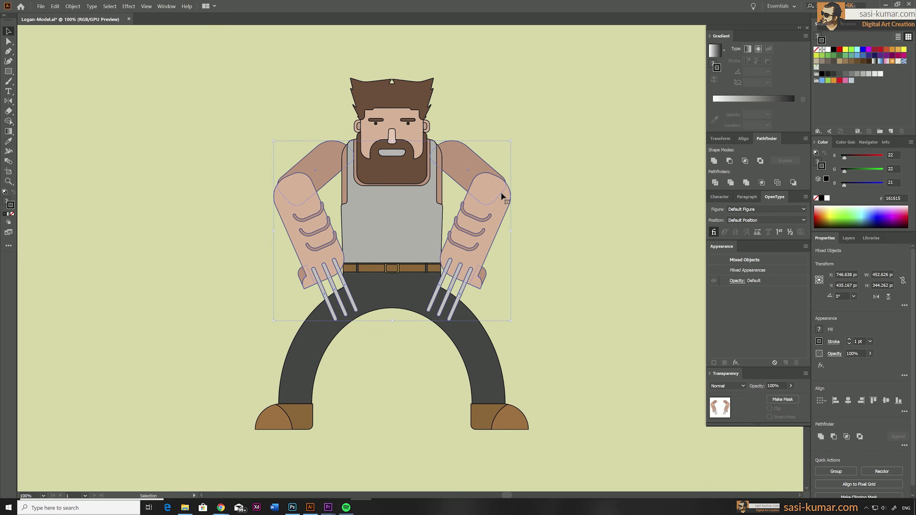
pyautogui.click(544, 163)
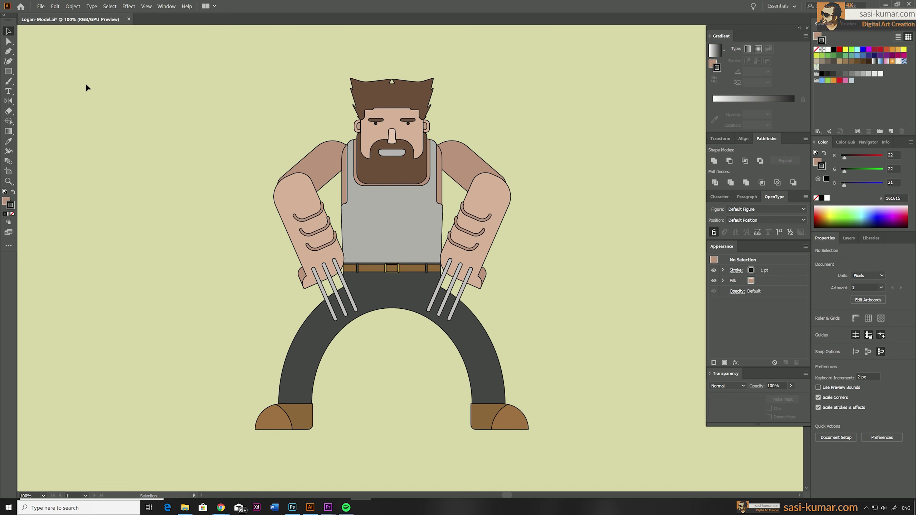
# Step: Draw a skin-coloured rectangle about 249 × 77 px across the shoulders and fully round its ends
pyautogui.moveTo(8, 72); pyautogui.dragTo(36, 75)
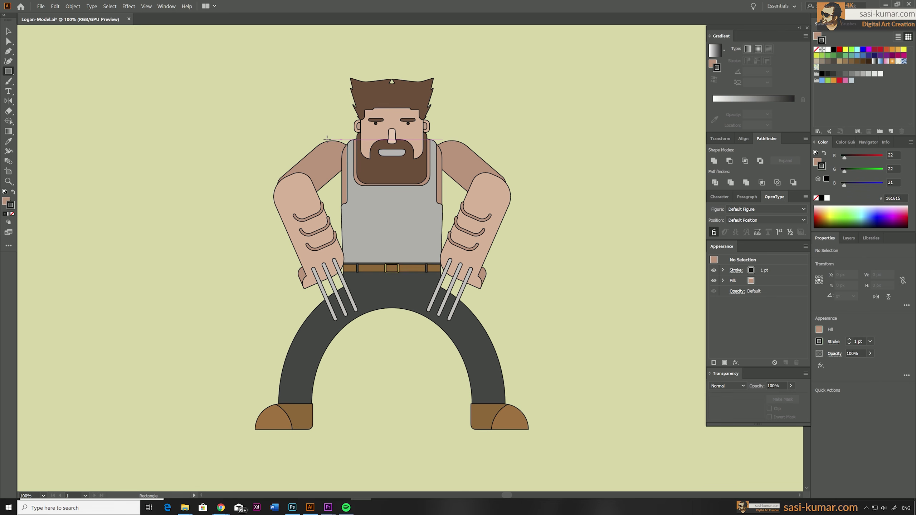
pyautogui.moveTo(327, 140); pyautogui.dragTo(434, 162)
pyautogui.click(8, 41)
pyautogui.click(27, 47)
pyautogui.press('v')
pyautogui.click(408, 154)
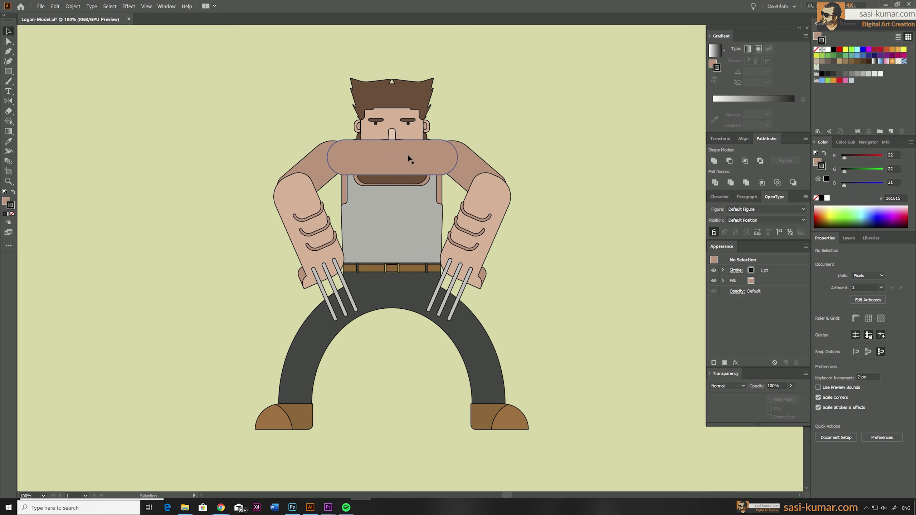
# Step: Send the rounded shoulder shape backward until it sits behind the beard, tank top and upper arms
pyautogui.hotkey('ctrl', '[')
pyautogui.hotkey('ctrl', '[')
pyautogui.hotkey('ctrl', '[')
pyautogui.hotkey('ctrl', '[')
pyautogui.hotkey('ctrl', '[')
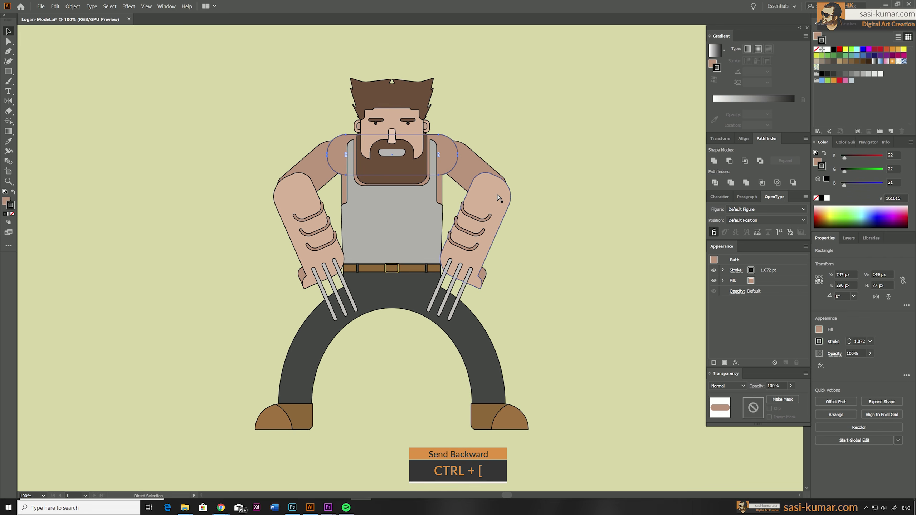
pyautogui.click(535, 154)
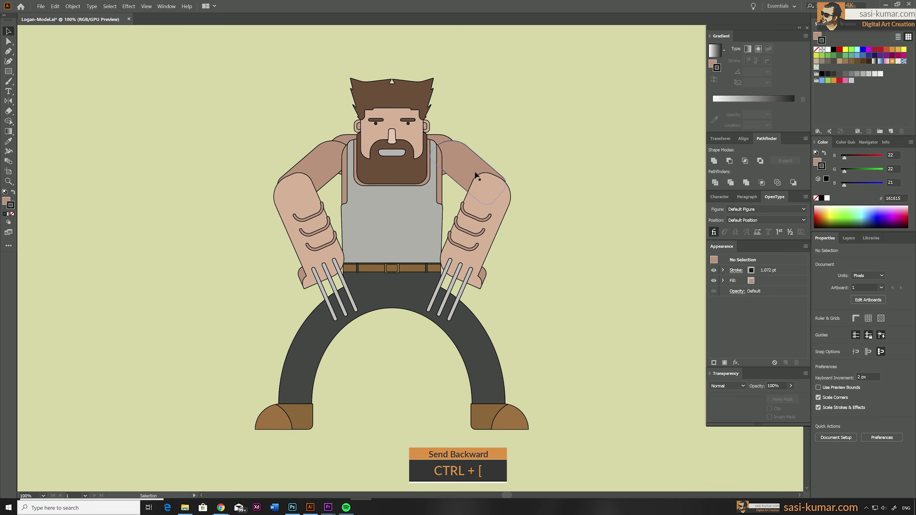
# Step: Stretch the rounded shape behind the shoulders downward so it fills the area below the armpits
pyautogui.click(443, 146)
pyautogui.moveTo(393, 175); pyautogui.dragTo(393, 207)
pyautogui.click(495, 107)
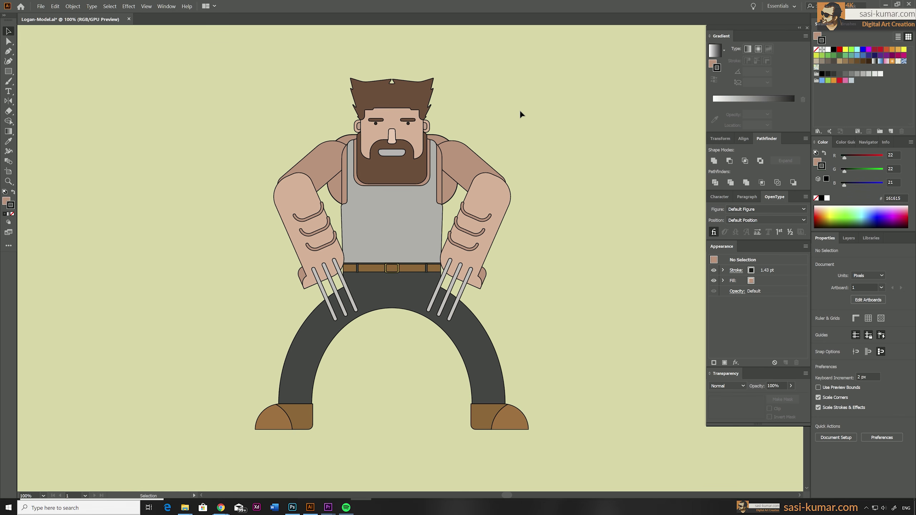
# Step: Draw a 132 × 34 px rectangle on the middle of the tank top and sample the shirt's grey fill and outline
pyautogui.hscroll(1, 520, 110)
pyautogui.hotkey('ctrl', '=')
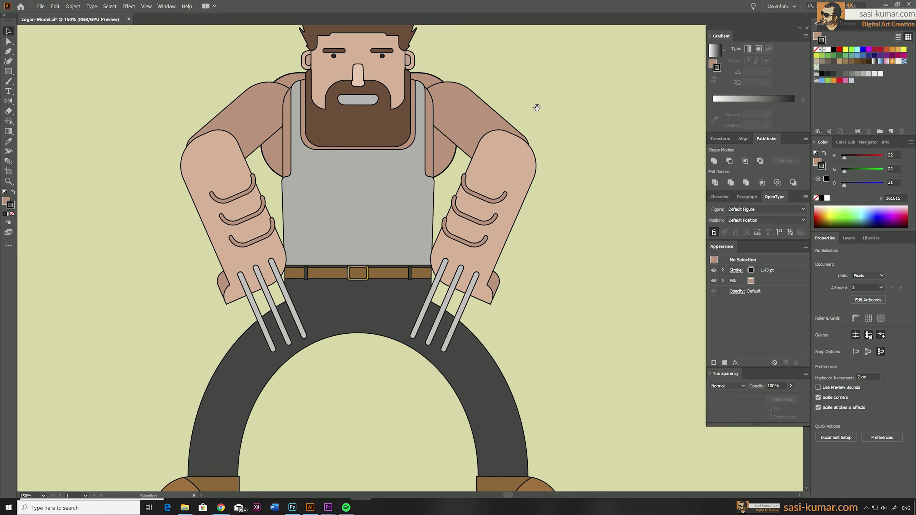
pyautogui.click(9, 71)
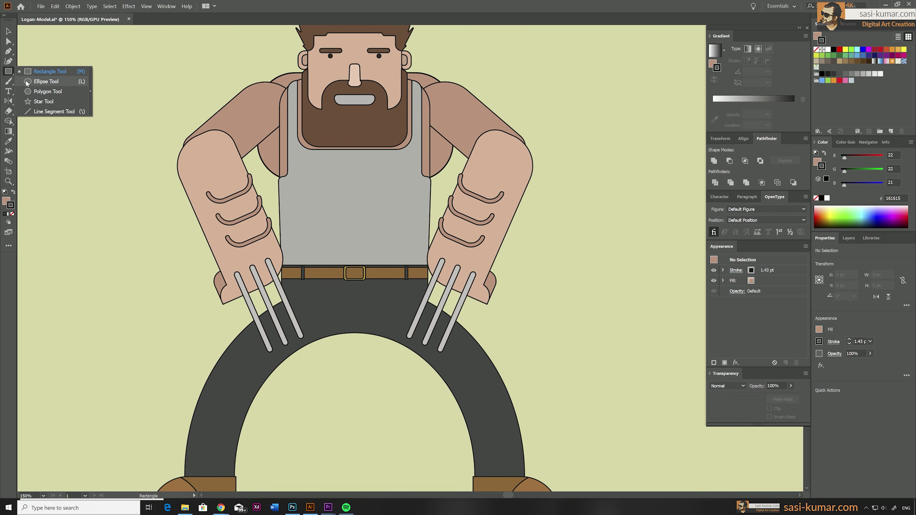
pyautogui.click(26, 81)
pyautogui.moveTo(304, 187); pyautogui.dragTo(407, 213)
pyautogui.press('i')
pyautogui.click(386, 242)
pyautogui.press('a')
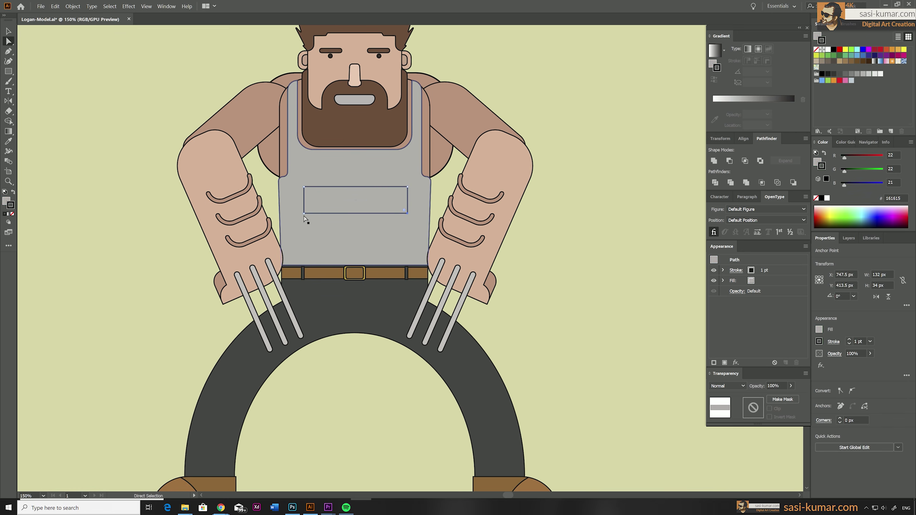
# Step: Round the rectangle's two lower corners to about 17.73 px and delete its top corner points, leaving an open curved line
pyautogui.click(305, 213)
pyautogui.moveTo(308, 211); pyautogui.dragTo(317, 199)
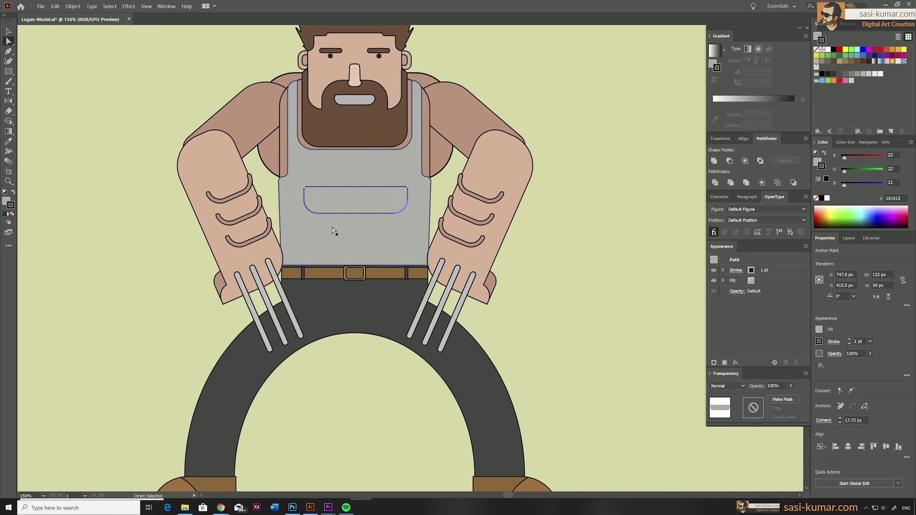
pyautogui.click(304, 187)
pyautogui.keyDown('shift'); pyautogui.click(407, 186); pyautogui.keyUp('shift')
pyautogui.press('Delete')
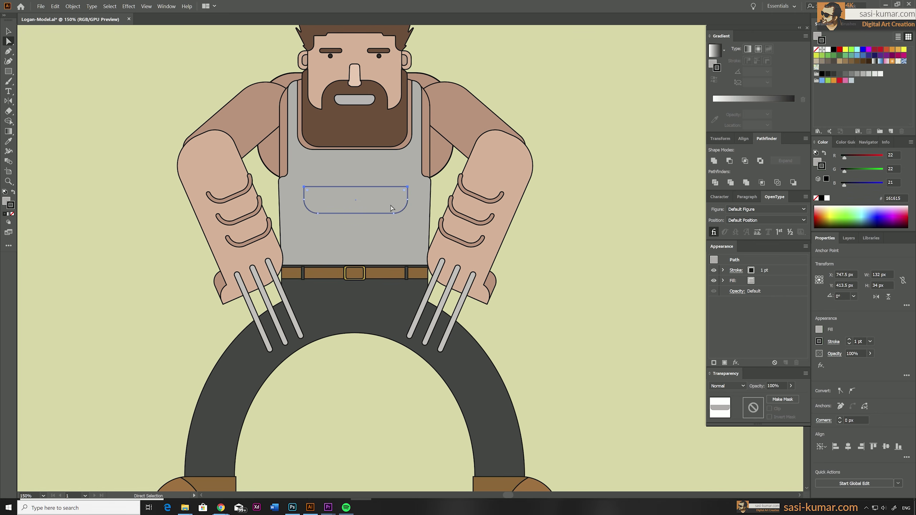
# Step: Move the curved line up about 12 px and duplicate it downward to make three stacked abdominal fold lines
pyautogui.press('v')
pyautogui.press('Up')
pyautogui.press('Up')
pyautogui.press('Up')
pyautogui.press('Up')
pyautogui.press('Up')
pyautogui.press('Up')
pyautogui.press('Up')
pyautogui.press('Up')
pyautogui.press('Up')
pyautogui.press('Up')
pyautogui.press('Up')
pyautogui.press('Up')
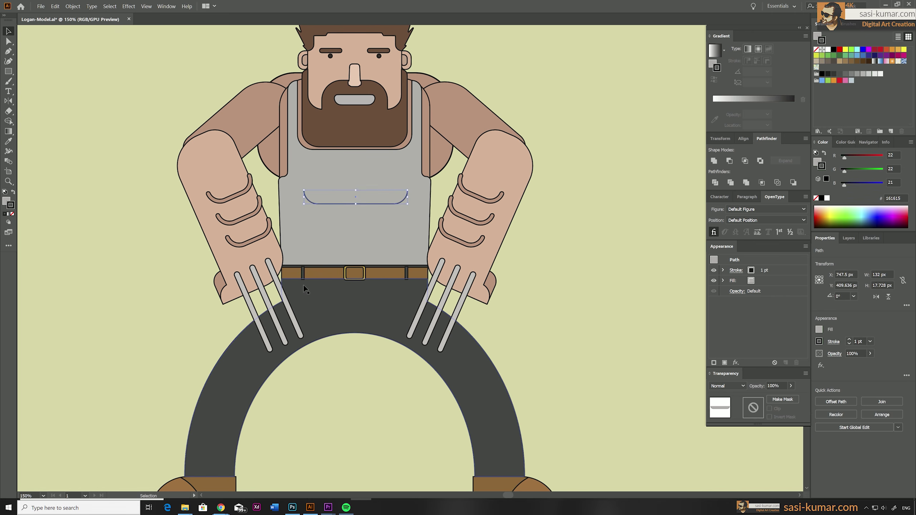
pyautogui.moveTo(391, 207); pyautogui.dragTo(391, 251)
# Step: Distribute the three fold lines on the tank top evenly in the vertical direction
pyautogui.keyDown('shift'); pyautogui.click(398, 226); pyautogui.keyUp('shift')
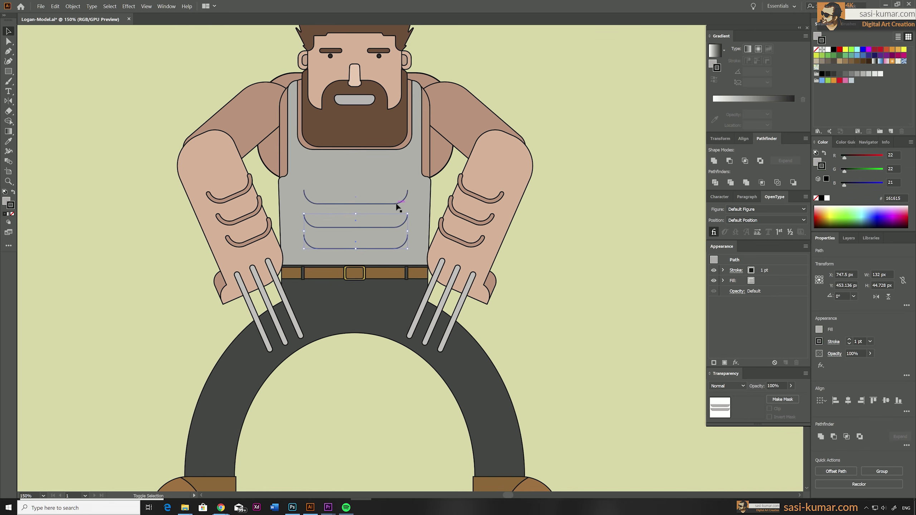
pyautogui.keyDown('shift'); pyautogui.click(398, 204); pyautogui.keyUp('shift')
pyautogui.click(743, 139)
pyautogui.click(768, 138)
pyautogui.click(743, 139)
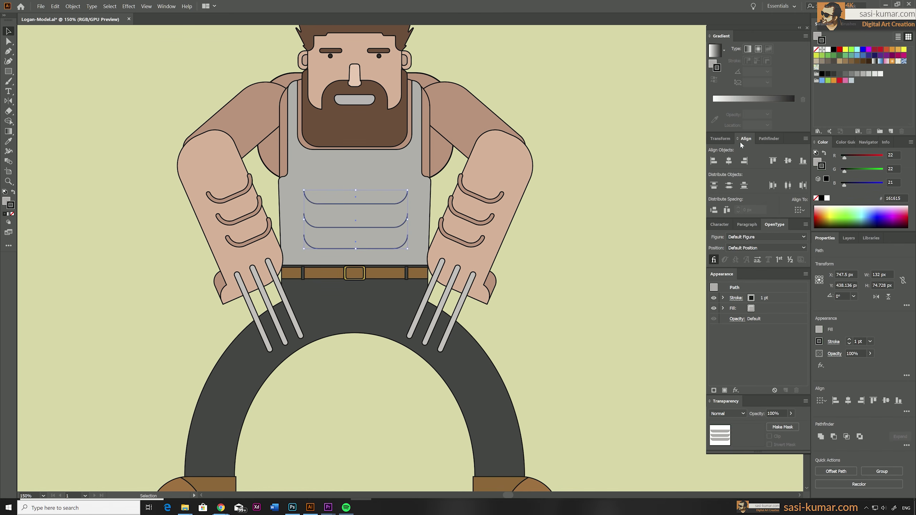
pyautogui.click(729, 186)
pyautogui.click(569, 310)
pyautogui.hotkey('ctrl', '-')
pyautogui.hotkey('ctrl', '-')
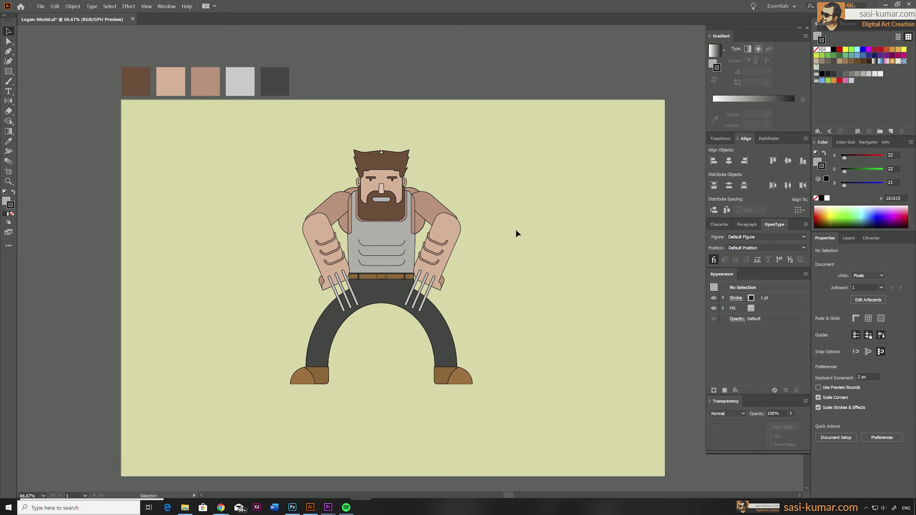
pyautogui.scroll(4, 389, 292)
pyautogui.press('l')
pyautogui.moveTo(340, 230); pyautogui.dragTo(384, 306)
pyautogui.hotkey('ctrl', 'z')
# Step: Draw a 25 × 56 px rectangle below the belt buckle as the trouser fly and round its lower-left corner
pyautogui.press('m')
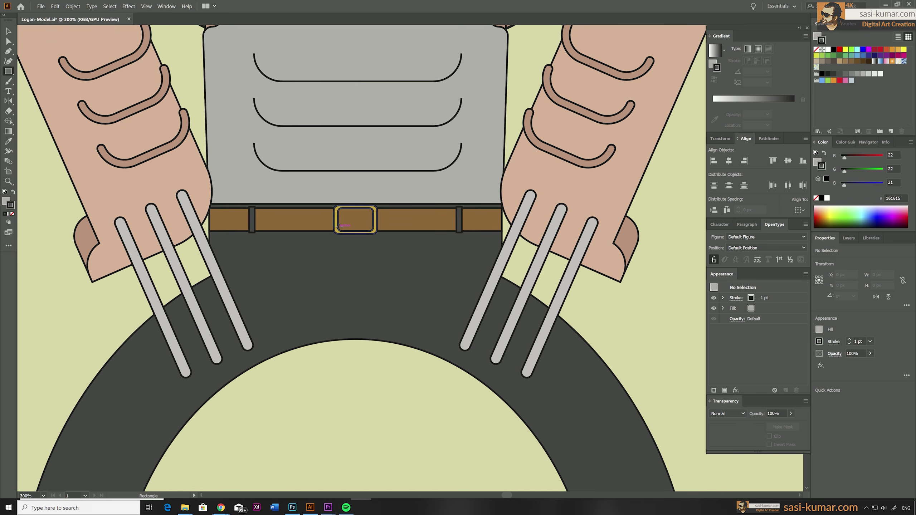
pyautogui.moveTo(339, 227); pyautogui.dragTo(378, 315)
pyautogui.press('v')
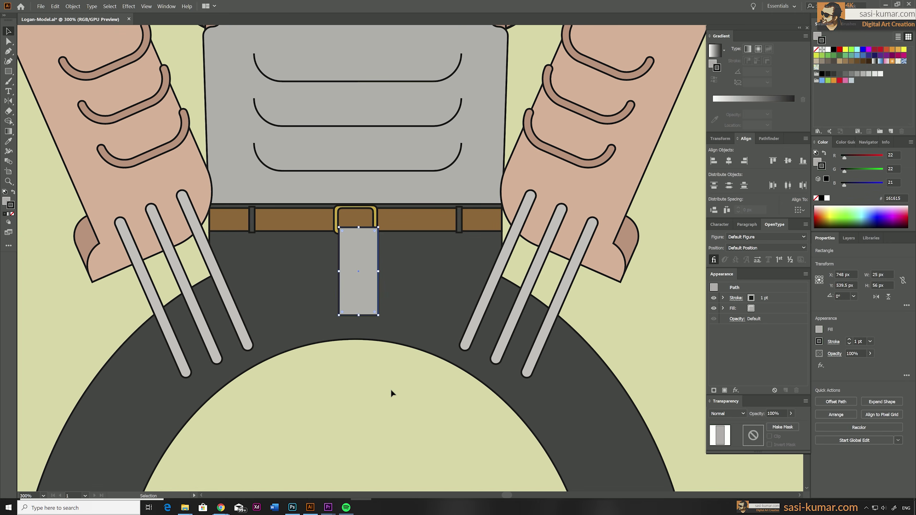
pyautogui.press('a')
pyautogui.click(340, 315)
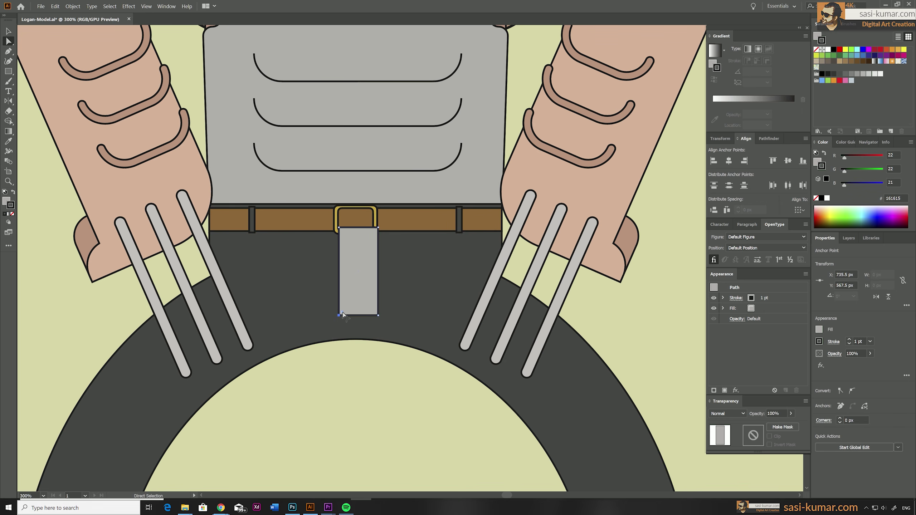
pyautogui.moveTo(343, 311); pyautogui.dragTo(368, 301)
pyautogui.press('v')
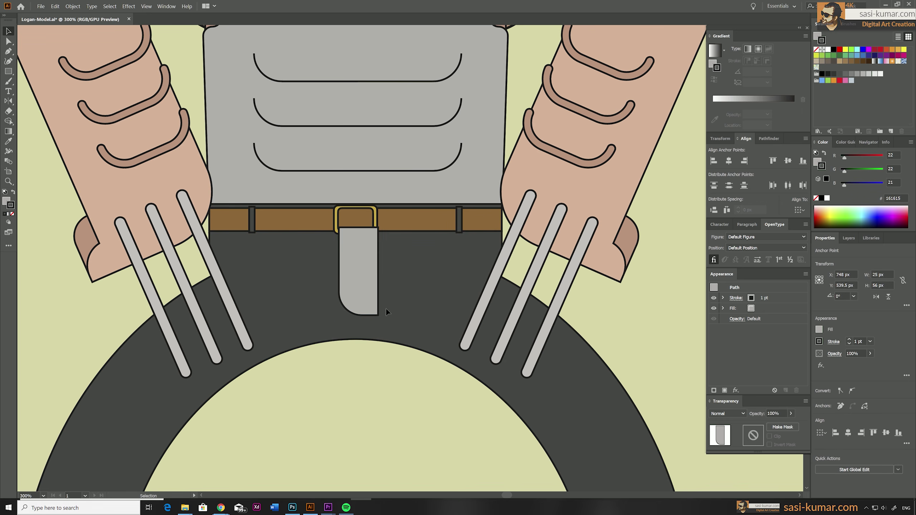
# Step: Apply the trousers' dark fill and outline to the fly shape and move it down 2 px behind the buckle
pyautogui.doubleClick(406, 288)
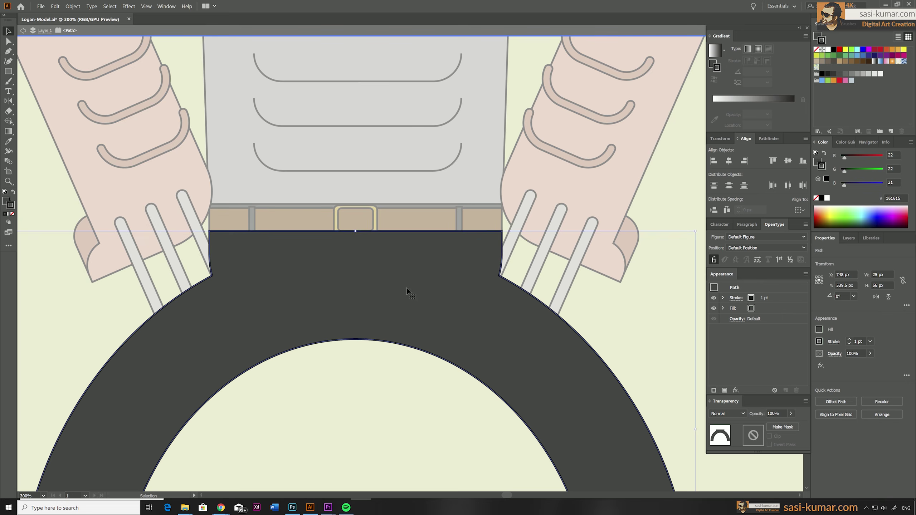
pyautogui.doubleClick(392, 357)
pyautogui.click(359, 275)
pyautogui.press('i')
pyautogui.click(360, 280)
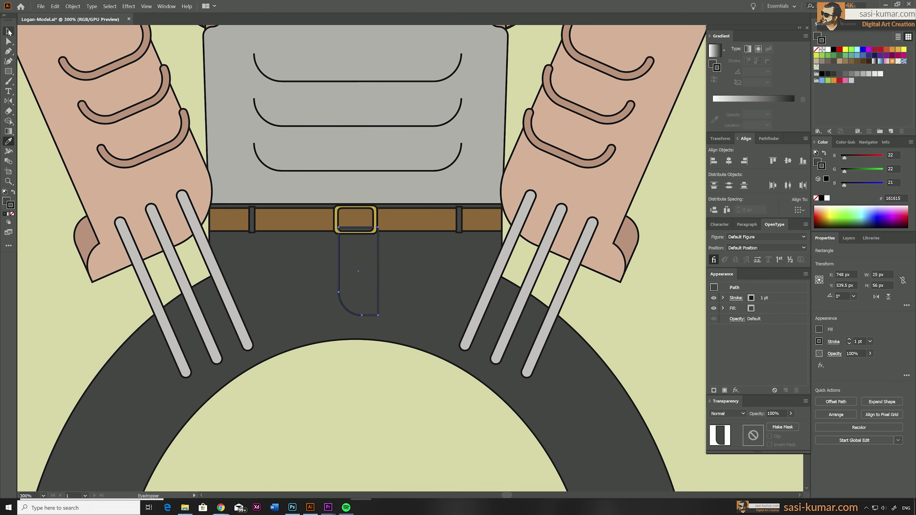
pyautogui.click(9, 32)
pyautogui.press('Down')
pyautogui.press('Down')
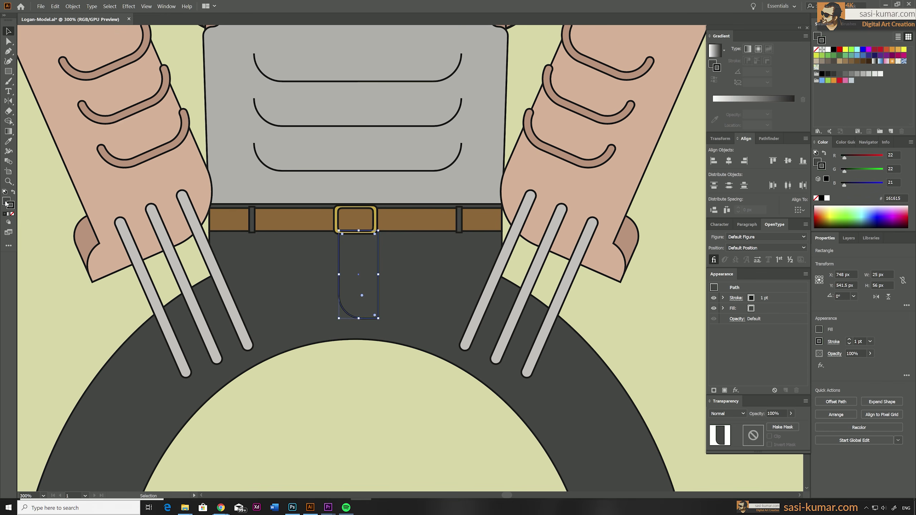
# Step: Change the fly shape's fill to the lighter grey 686868
pyautogui.doubleClick(6, 203)
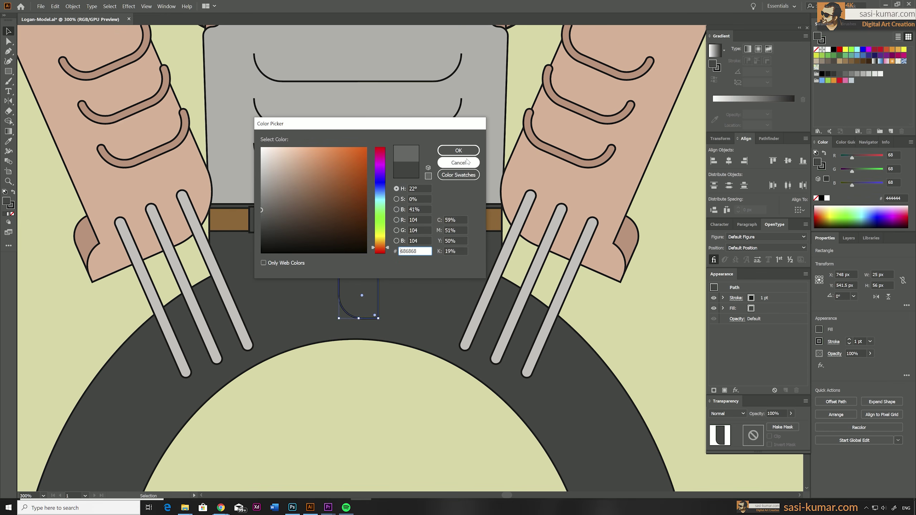
pyautogui.click(459, 150)
pyautogui.click(30, 135)
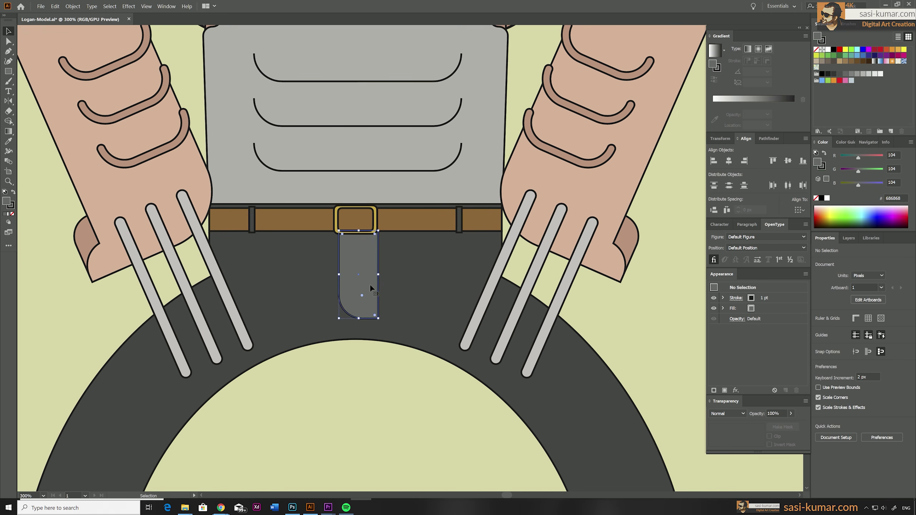
# Step: Add an anchor point on the fly shape's right edge and delete it to remove the outline on that side
pyautogui.moveTo(9, 51); pyautogui.dragTo(54, 63)
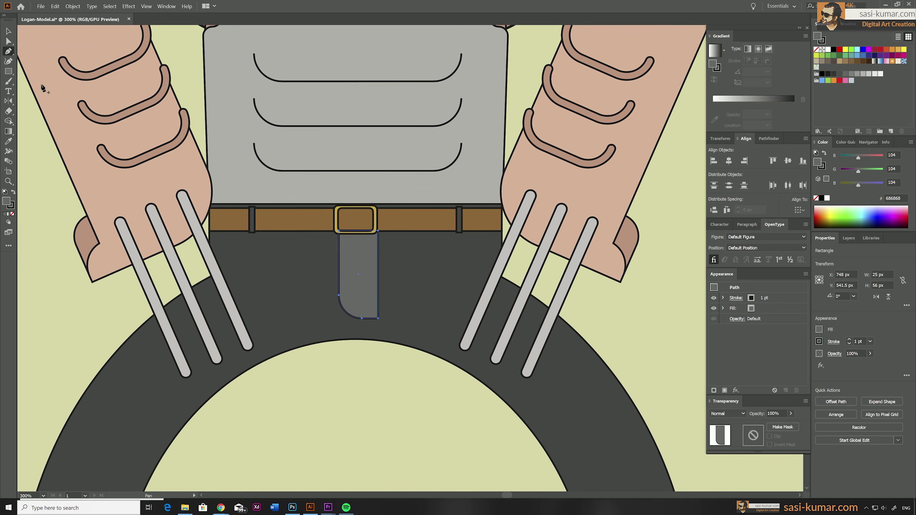
pyautogui.click(376, 279)
pyautogui.click(519, 266)
pyautogui.press('v')
pyautogui.click(31, 141)
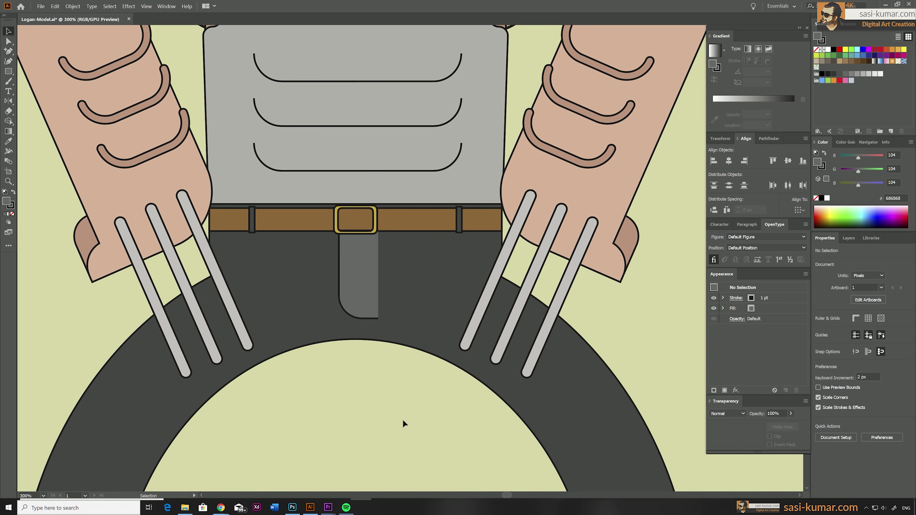
# Step: Isolate the beard, draw a 23 × 11 px brown rectangle beside the head and round its lower-right corner as a hair tuft
pyautogui.hotkey('ctrl', '0')
pyautogui.hotkey('ctrl', '1')
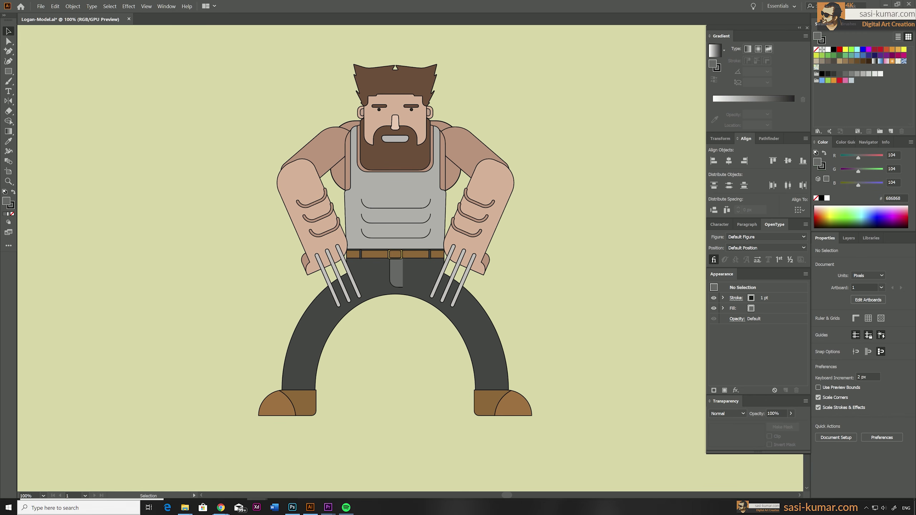
pyautogui.scroll(3, 411, 257)
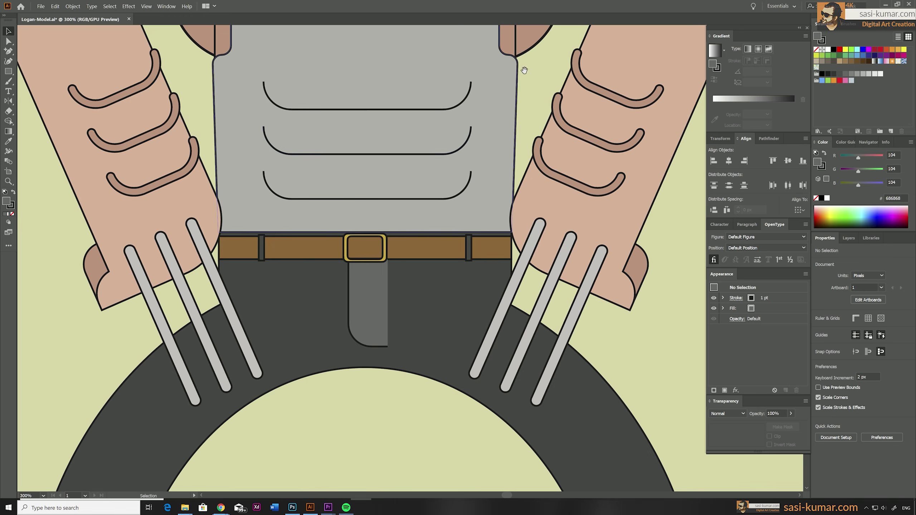
pyautogui.scroll(3, 418, 120)
pyautogui.doubleClick(430, 134)
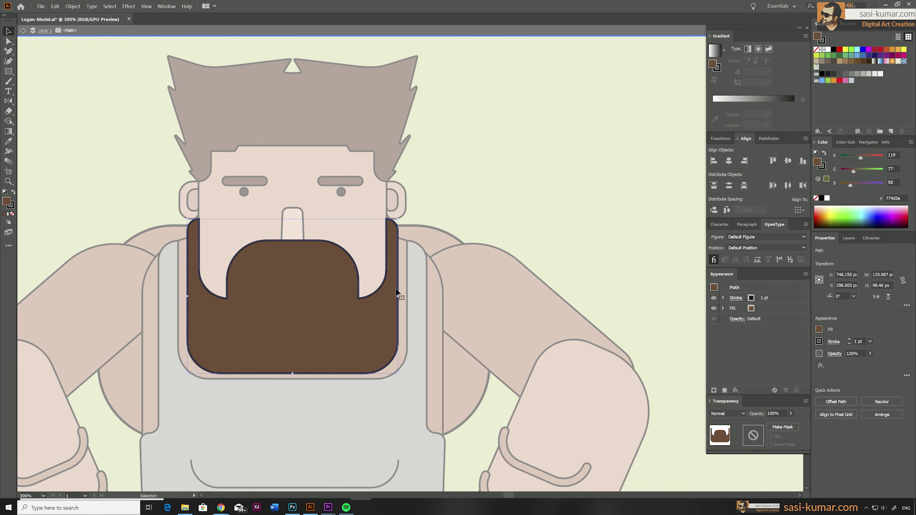
pyautogui.click(10, 71)
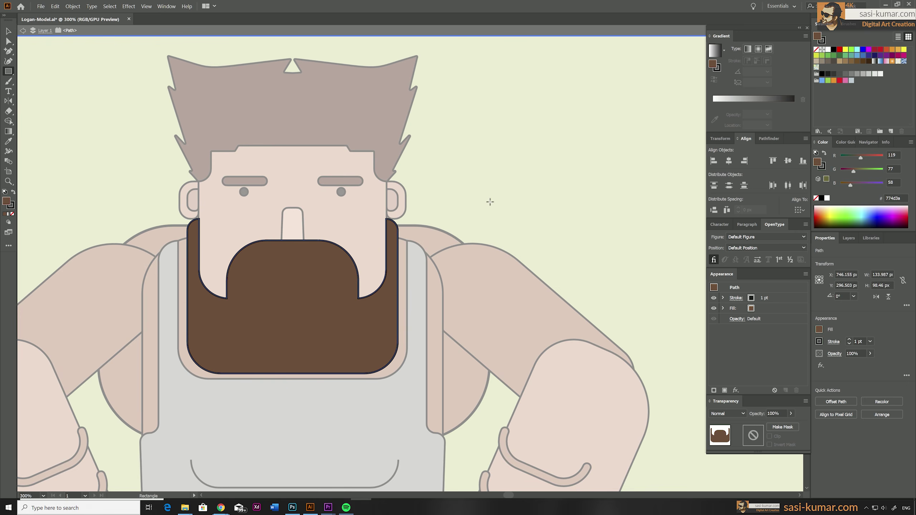
pyautogui.moveTo(491, 202)
pyautogui.mouseDown()
pyautogui.moveTo(526, 219)
pyautogui.moveTo(519, 212)
pyautogui.moveTo(536, 195)
pyautogui.moveTo(532, 182)
pyautogui.moveTo(521, 184)
pyautogui.mouseUp()
pyautogui.press('a')
pyautogui.click(527, 219)
pyautogui.press('v')
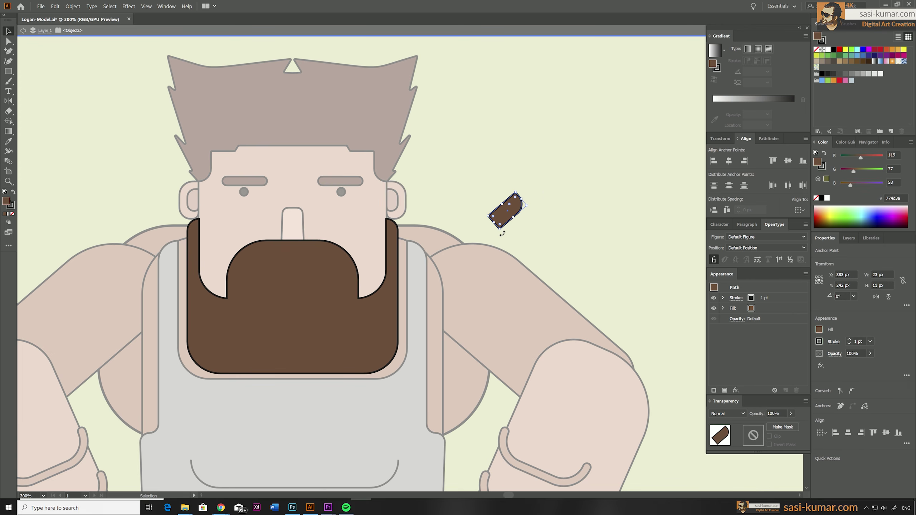
# Step: Arrange the hair tuft and two progressively smaller copies down the beard's upper right edge, and group the three tufts
pyautogui.moveTo(487, 222)
pyautogui.mouseDown()
pyautogui.moveTo(413, 230)
pyautogui.moveTo(420, 238)
pyautogui.moveTo(413, 244)
pyautogui.moveTo(410, 237)
pyautogui.moveTo(414, 315)
pyautogui.moveTo(448, 300)
pyautogui.moveTo(413, 376)
pyautogui.moveTo(429, 358)
pyautogui.mouseUp()
pyautogui.scroll(3, 411, 237)
pyautogui.keyDown('shift'); pyautogui.click(414, 310); pyautogui.keyUp('shift')
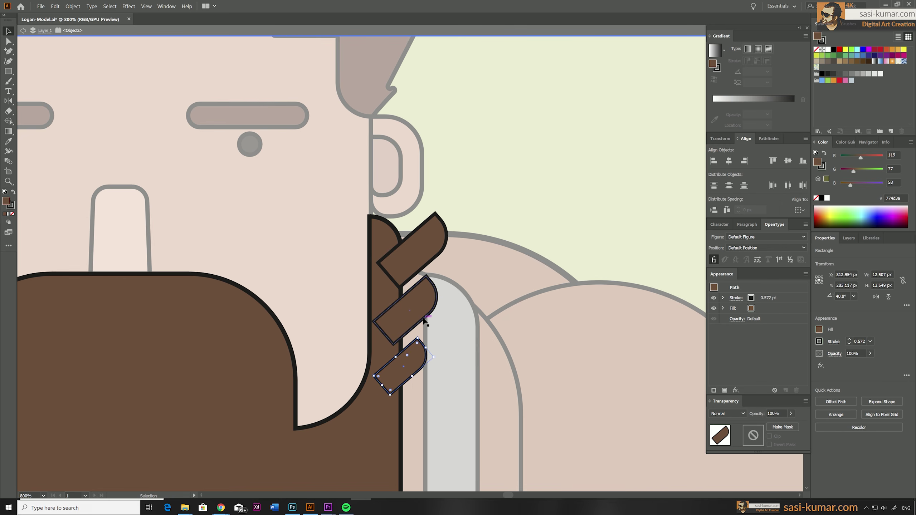
pyautogui.keyDown('shift'); pyautogui.click(436, 250); pyautogui.keyUp('shift')
pyautogui.click(768, 139)
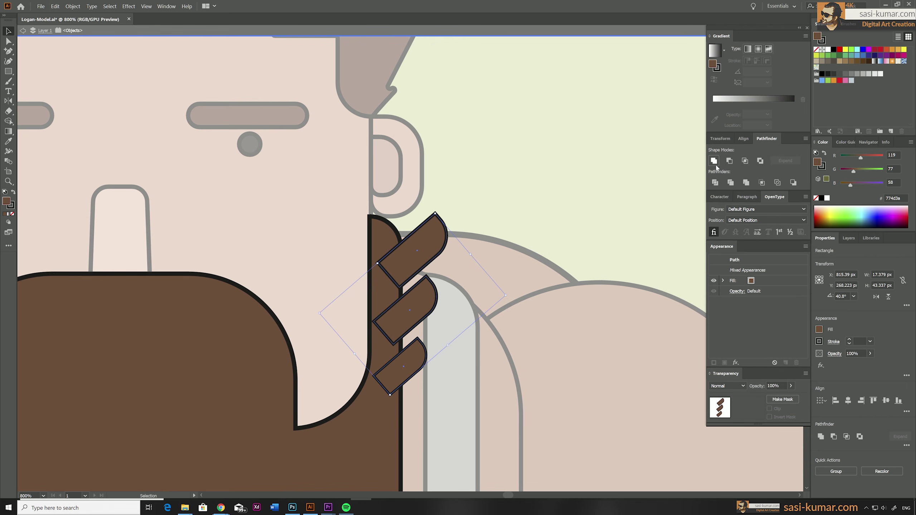
pyautogui.hotkey('ctrl', 'g')
# Step: Reflect a copy of the tuft group horizontally and place it along the beard's upper left edge, matching the right side
pyautogui.hotkey('ctrl', '-')
pyautogui.hotkey('ctrl', '-')
pyautogui.moveTo(456, 192); pyautogui.dragTo(520, 192)
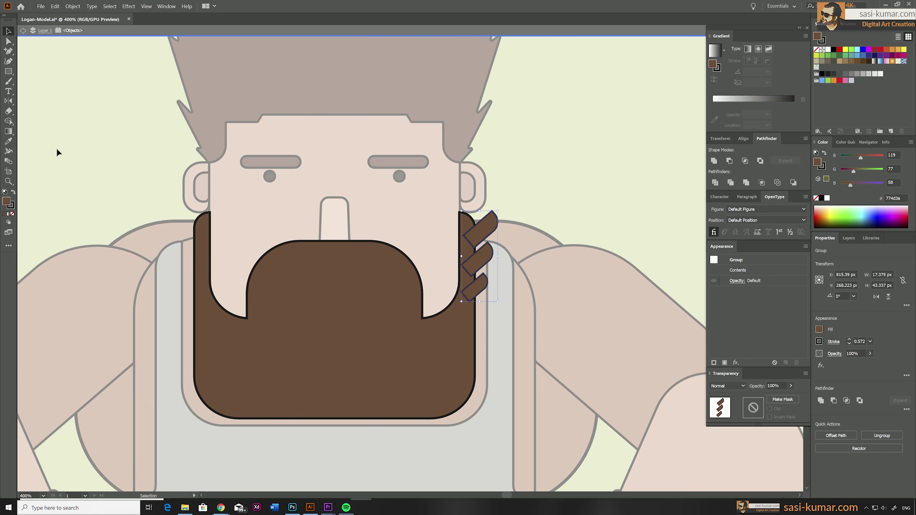
pyautogui.doubleClick(8, 101)
pyautogui.click(563, 210)
pyautogui.press('v')
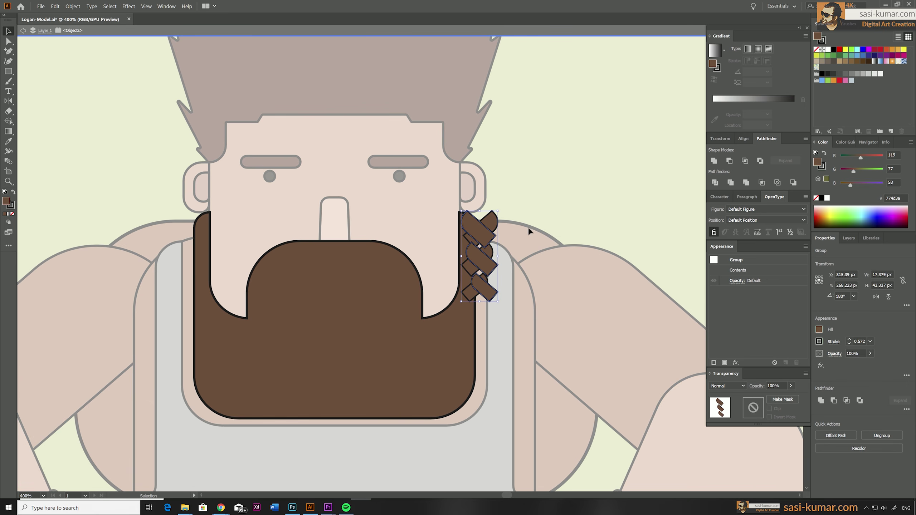
pyautogui.moveTo(472, 231); pyautogui.dragTo(184, 231)
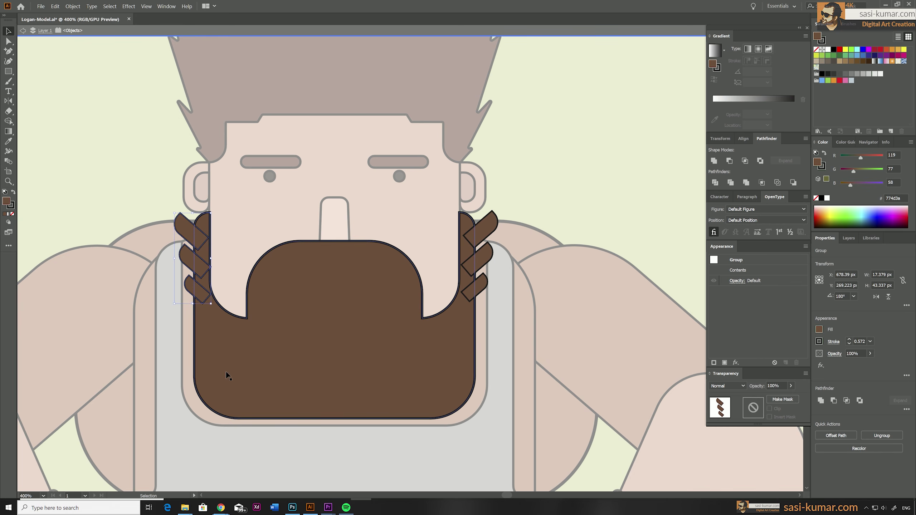
pyautogui.click(484, 231)
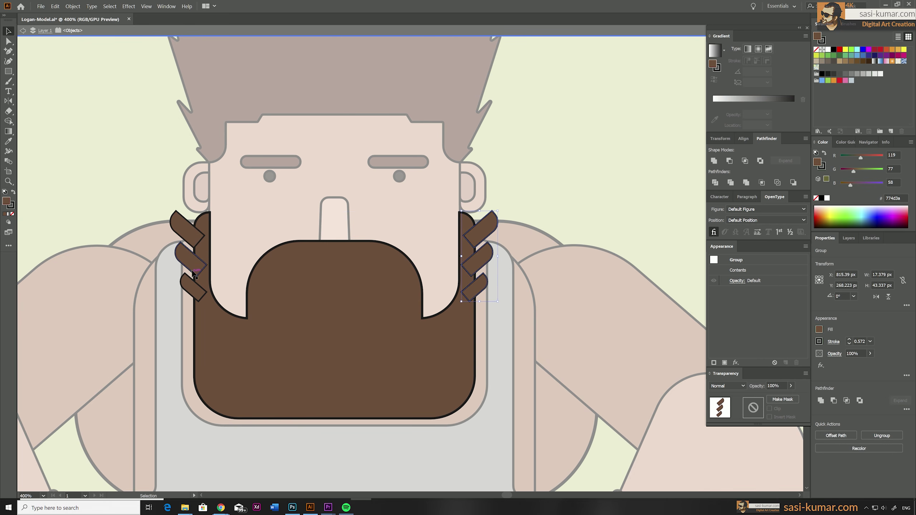
pyautogui.moveTo(204, 274); pyautogui.dragTo(209, 271)
pyautogui.click(599, 190)
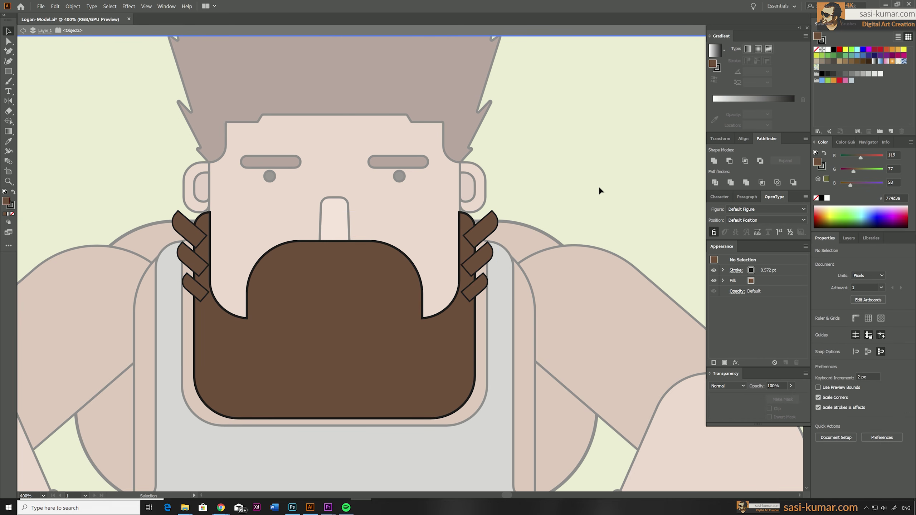
# Step: Unite both tuft groups with the beard, apply the 1 pt dark 161615 outline to the merged shape and exit isolation
pyautogui.click(479, 239)
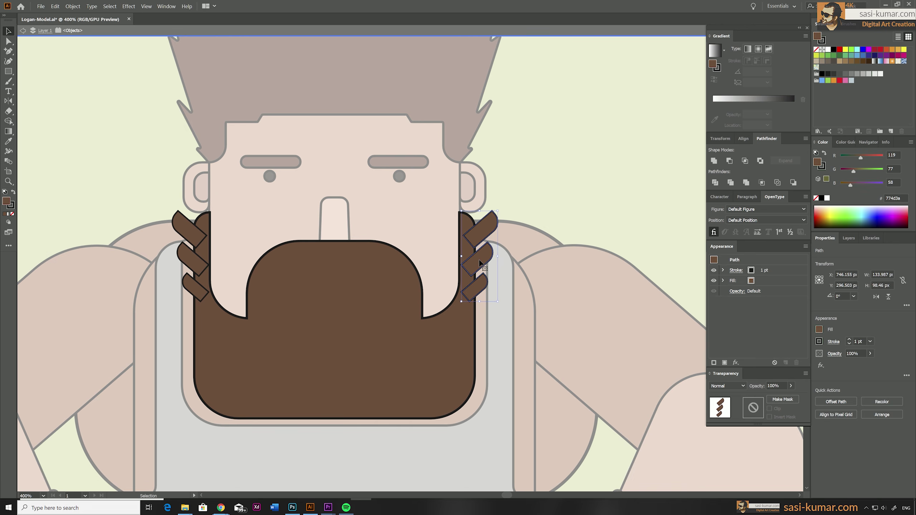
pyautogui.keyDown('shift'); pyautogui.click(189, 236); pyautogui.keyUp('shift')
pyautogui.keyDown('shift'); pyautogui.click(473, 361); pyautogui.keyUp('shift')
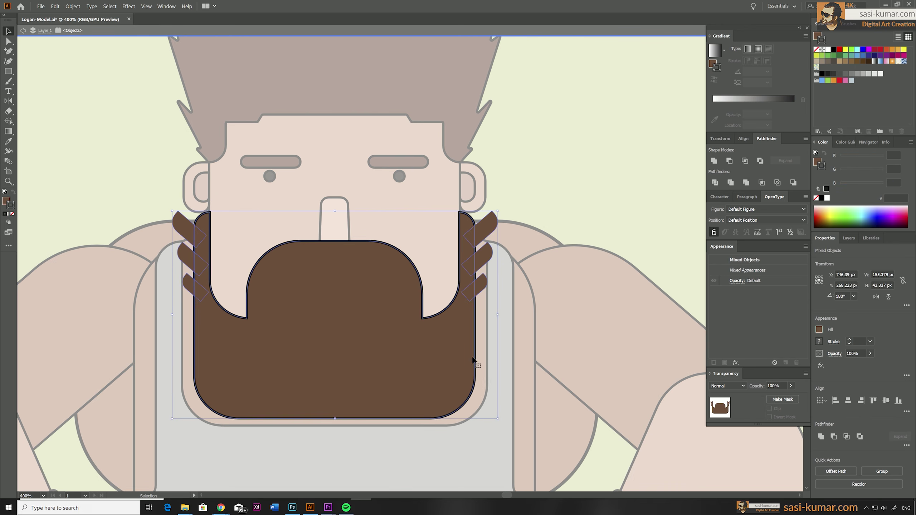
pyautogui.click(714, 161)
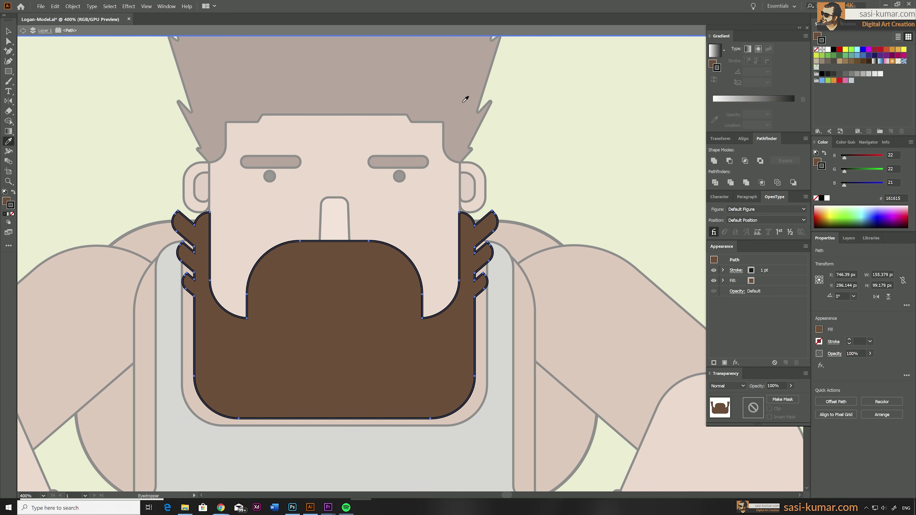
pyautogui.press('i')
pyautogui.click(6, 31)
pyautogui.doubleClick(79, 95)
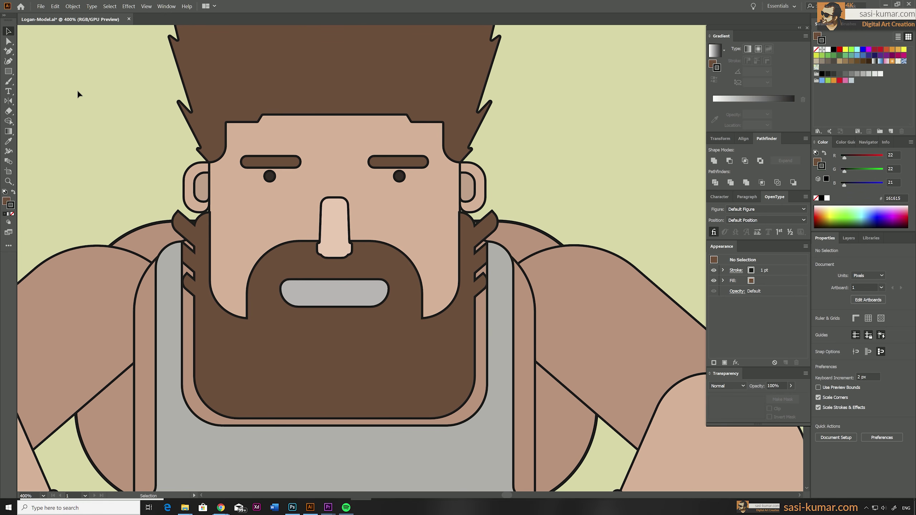
# Step: Bring the beard, nose and mouth to the front so the side tufts overlap the shirt straps
pyautogui.click(466, 327)
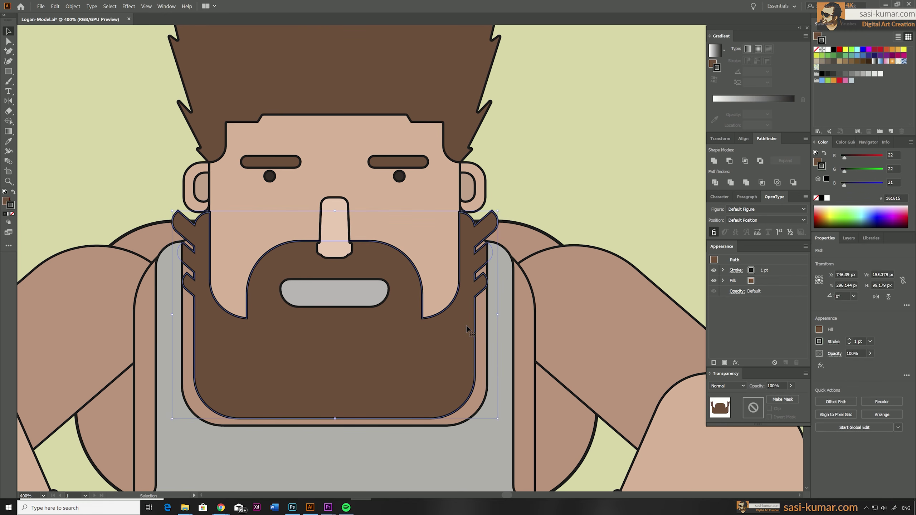
pyautogui.hotkey('ctrl', 'shift', ']')
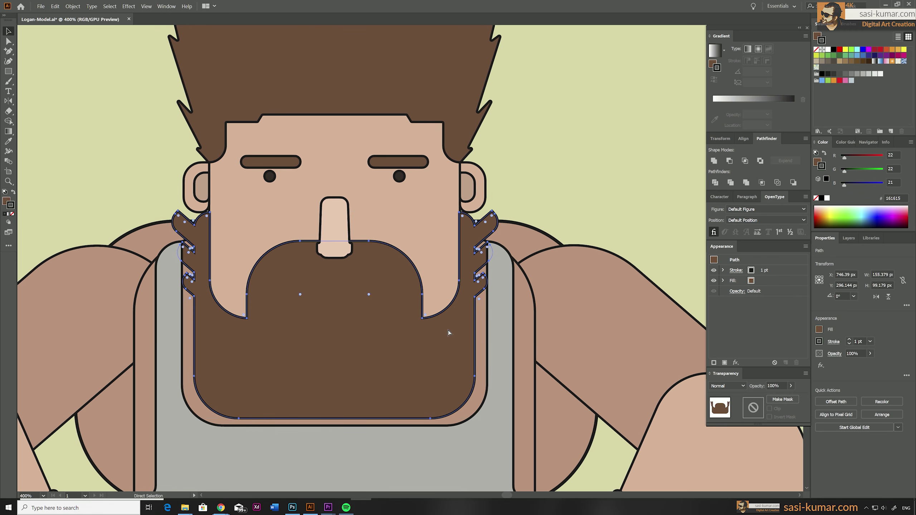
pyautogui.hotkey('ctrl', 'z')
pyautogui.keyDown('shift'); pyautogui.click(329, 230); pyautogui.keyUp('shift')
pyautogui.keyDown('shift'); pyautogui.click(375, 290); pyautogui.keyUp('shift')
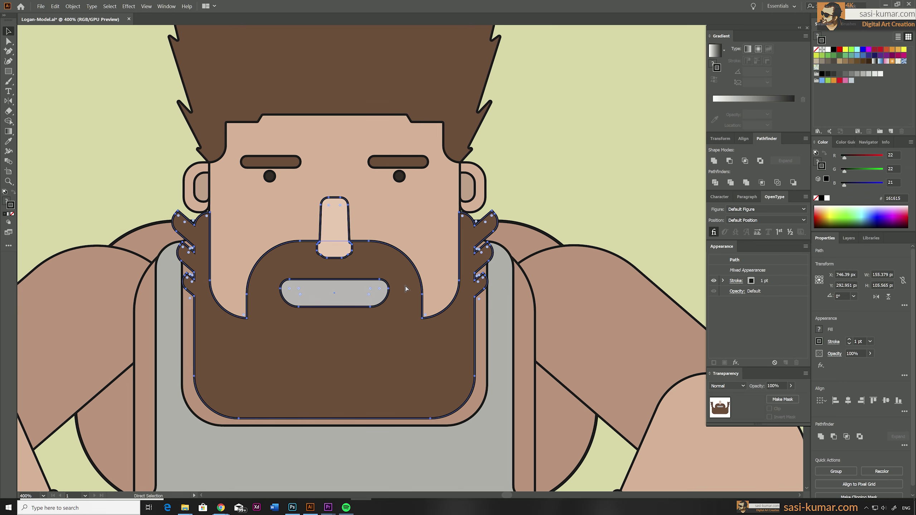
pyautogui.click(608, 191)
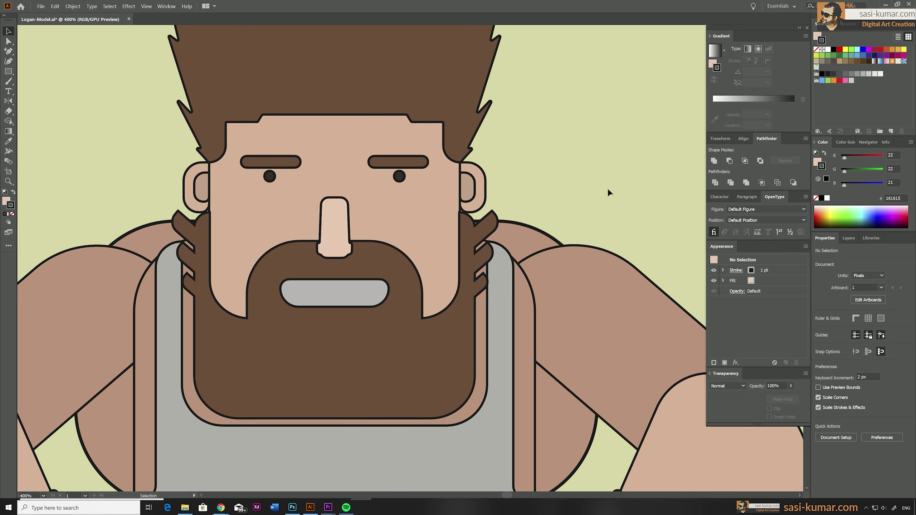
# Step: Draw a 550 × 26 px rectangle directly under the boots as a ground shadow and round its ends
pyautogui.hotkey('ctrl', '-')
pyautogui.hotkey('ctrl', '-')
pyautogui.hotkey('ctrl', '-')
pyautogui.hotkey('ctrl', '-')
pyautogui.hotkey('ctrl', '-')
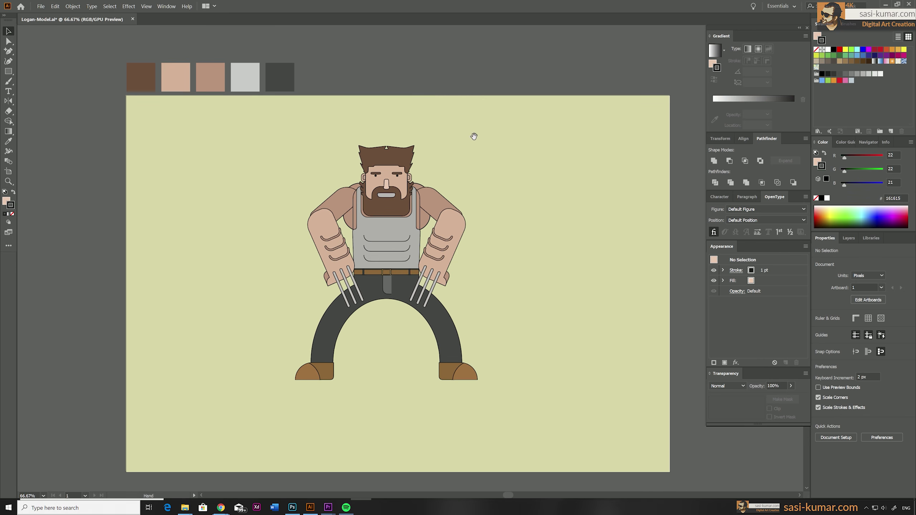
pyautogui.moveTo(474, 137); pyautogui.dragTo(461, 129)
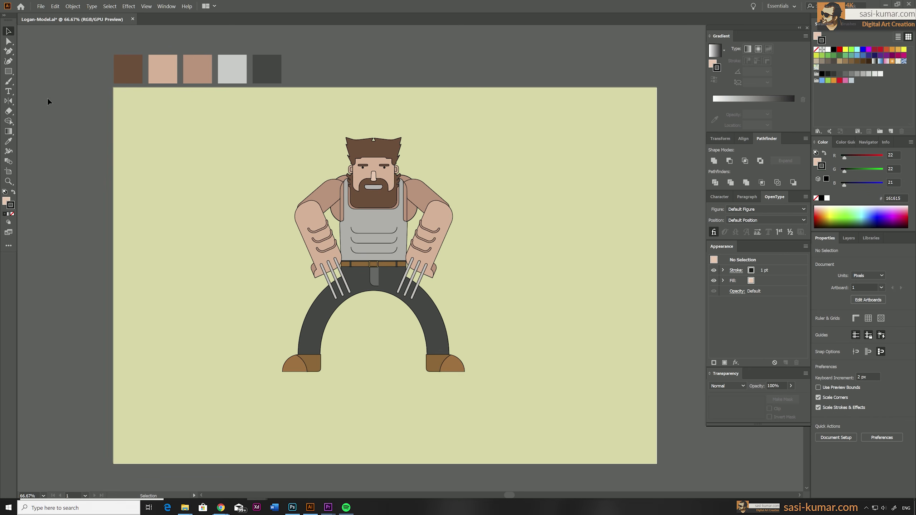
pyautogui.press('m')
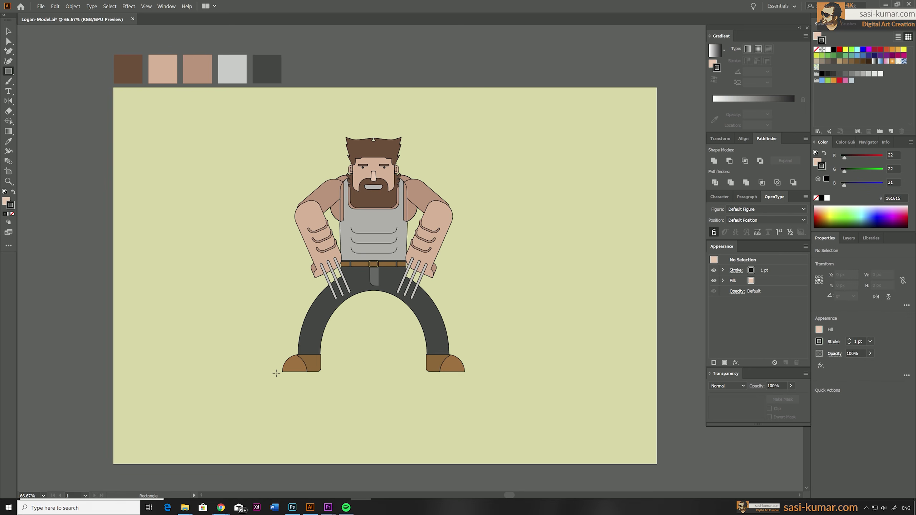
pyautogui.moveTo(280, 372); pyautogui.dragTo(471, 381)
pyautogui.press('a')
pyautogui.moveTo(285, 378); pyautogui.dragTo(318, 381)
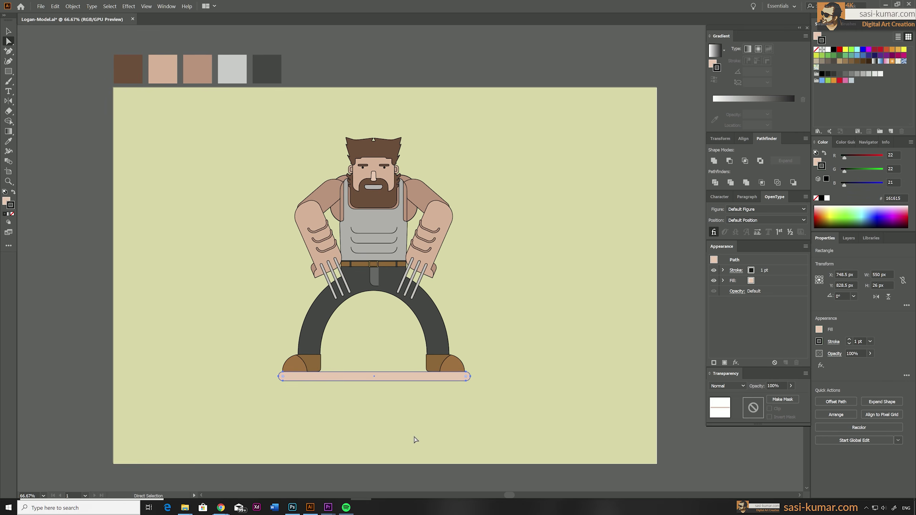
# Step: Remove the ground shadow's outline and fill it with a5a27f, a darker shade of the sampled background colour
pyautogui.click(13, 214)
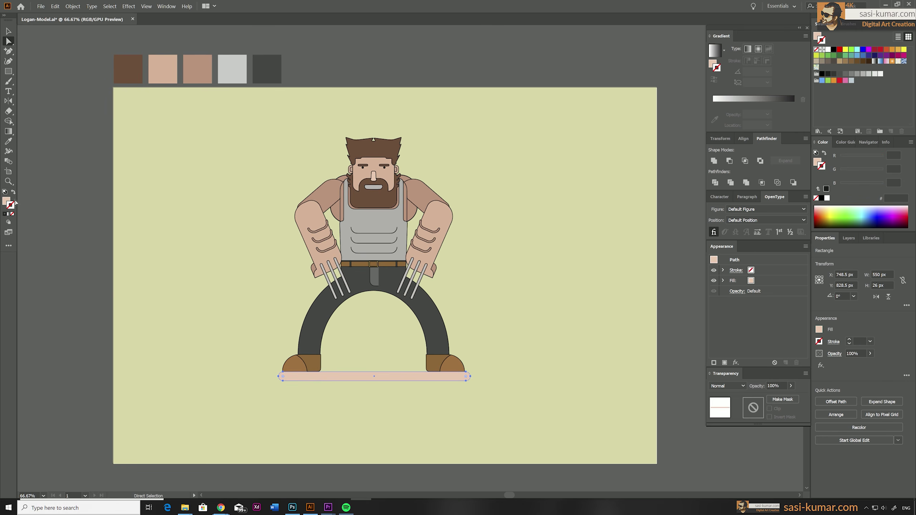
pyautogui.press('i')
pyautogui.click(361, 434)
pyautogui.doubleClick(13, 201)
pyautogui.click(396, 210)
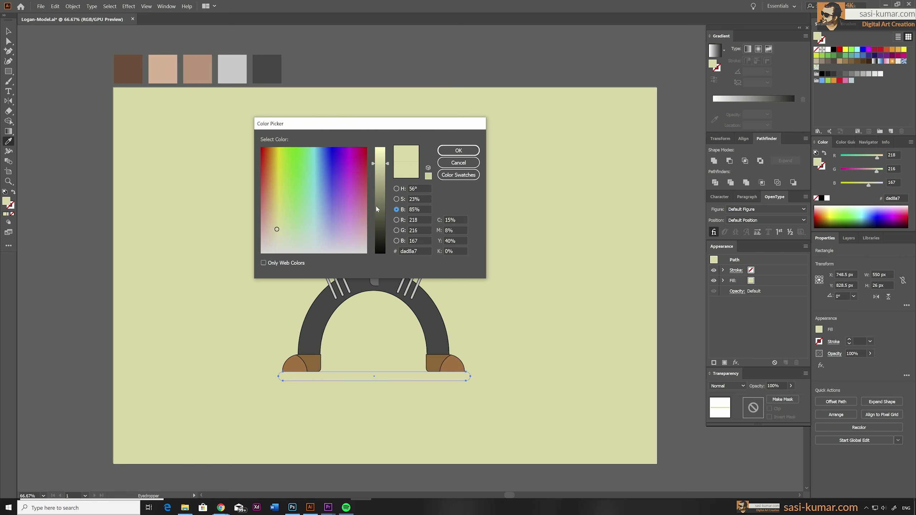
pyautogui.click(380, 184)
pyautogui.click(458, 150)
# Step: Delete the row of five colour swatch squares above the artboard
pyautogui.press('v')
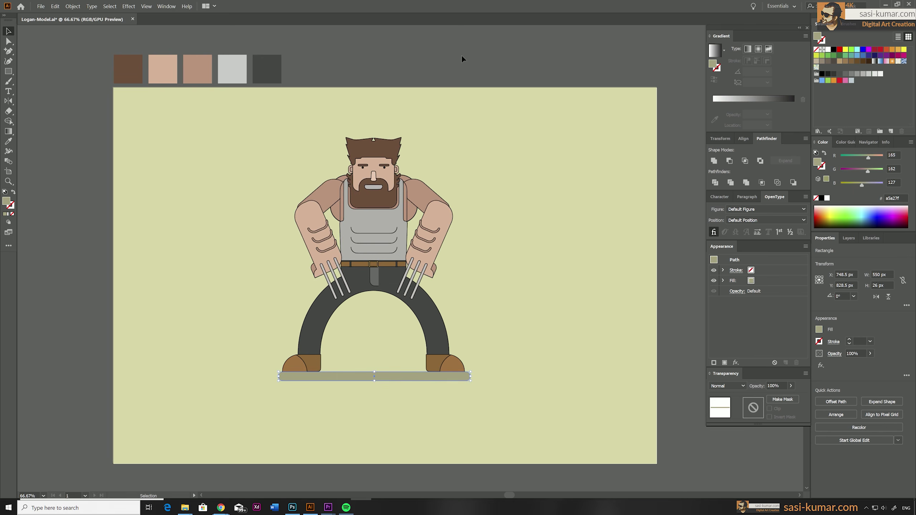
pyautogui.moveTo(308, 65); pyautogui.dragTo(100, 61)
pyautogui.press('Delete')
pyautogui.scroll(-3, 538, 139)
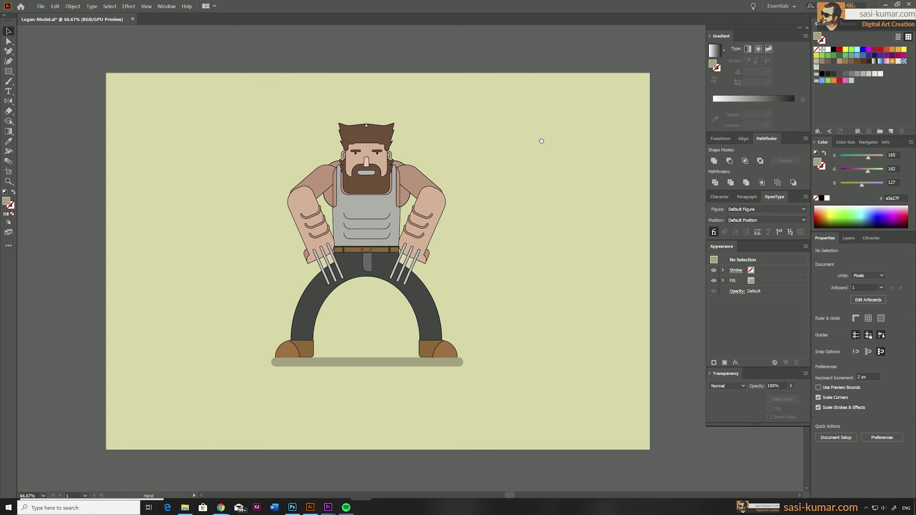